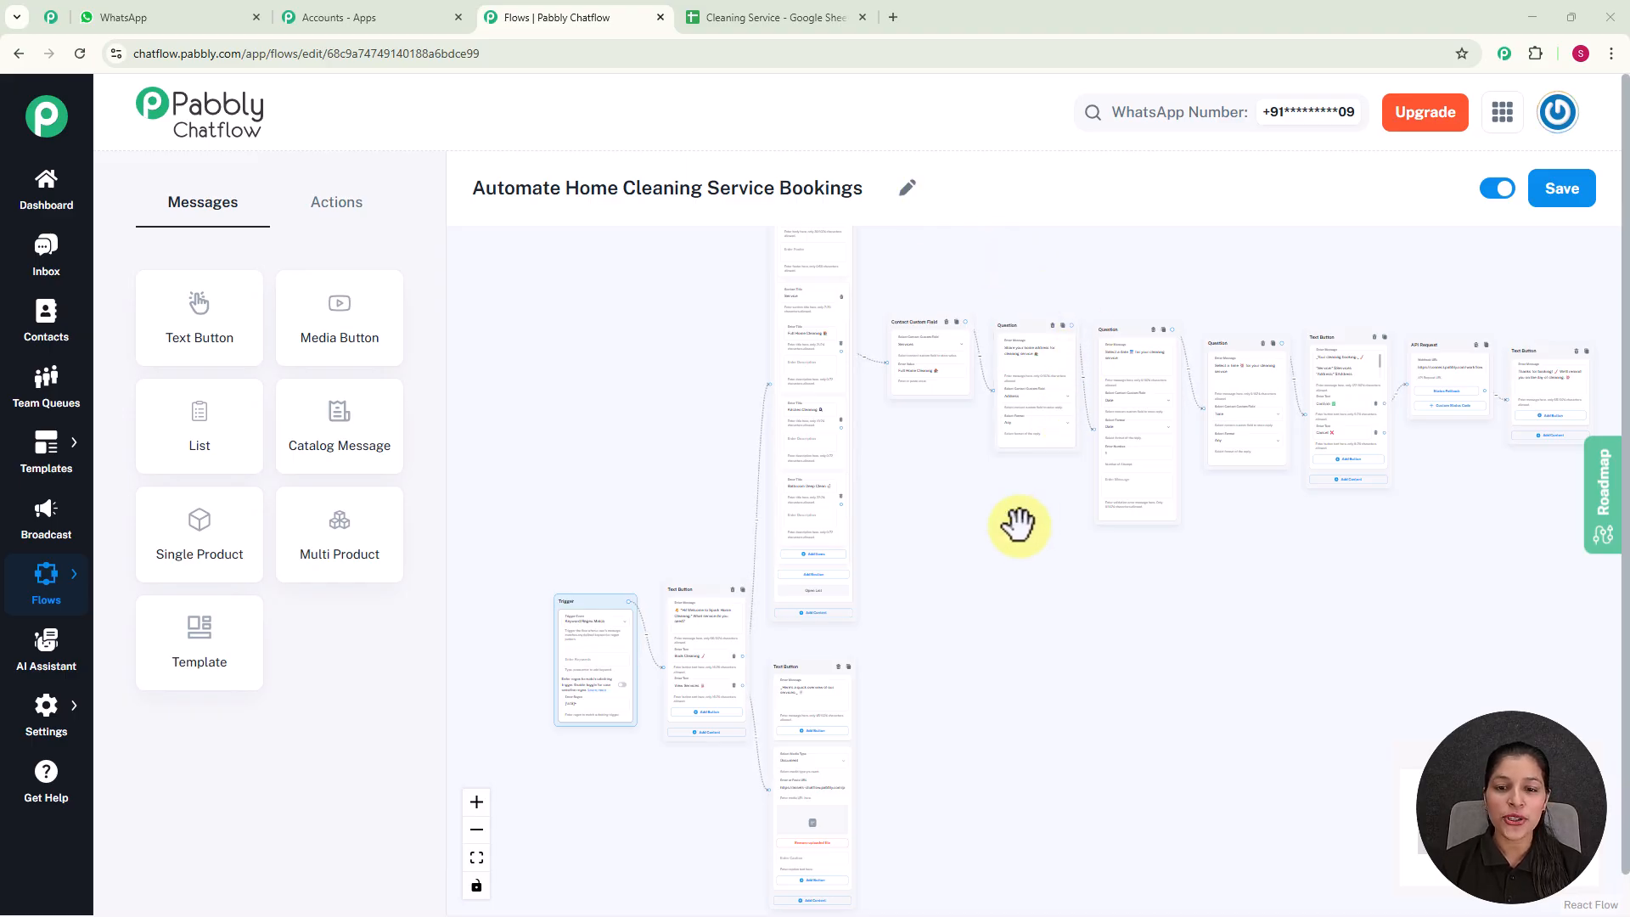
Examine the nodes of the Automate Home Cleaning Service Bookings flow, from the booking questions to the services overview branch
scroll(1017, 532, up, 3)
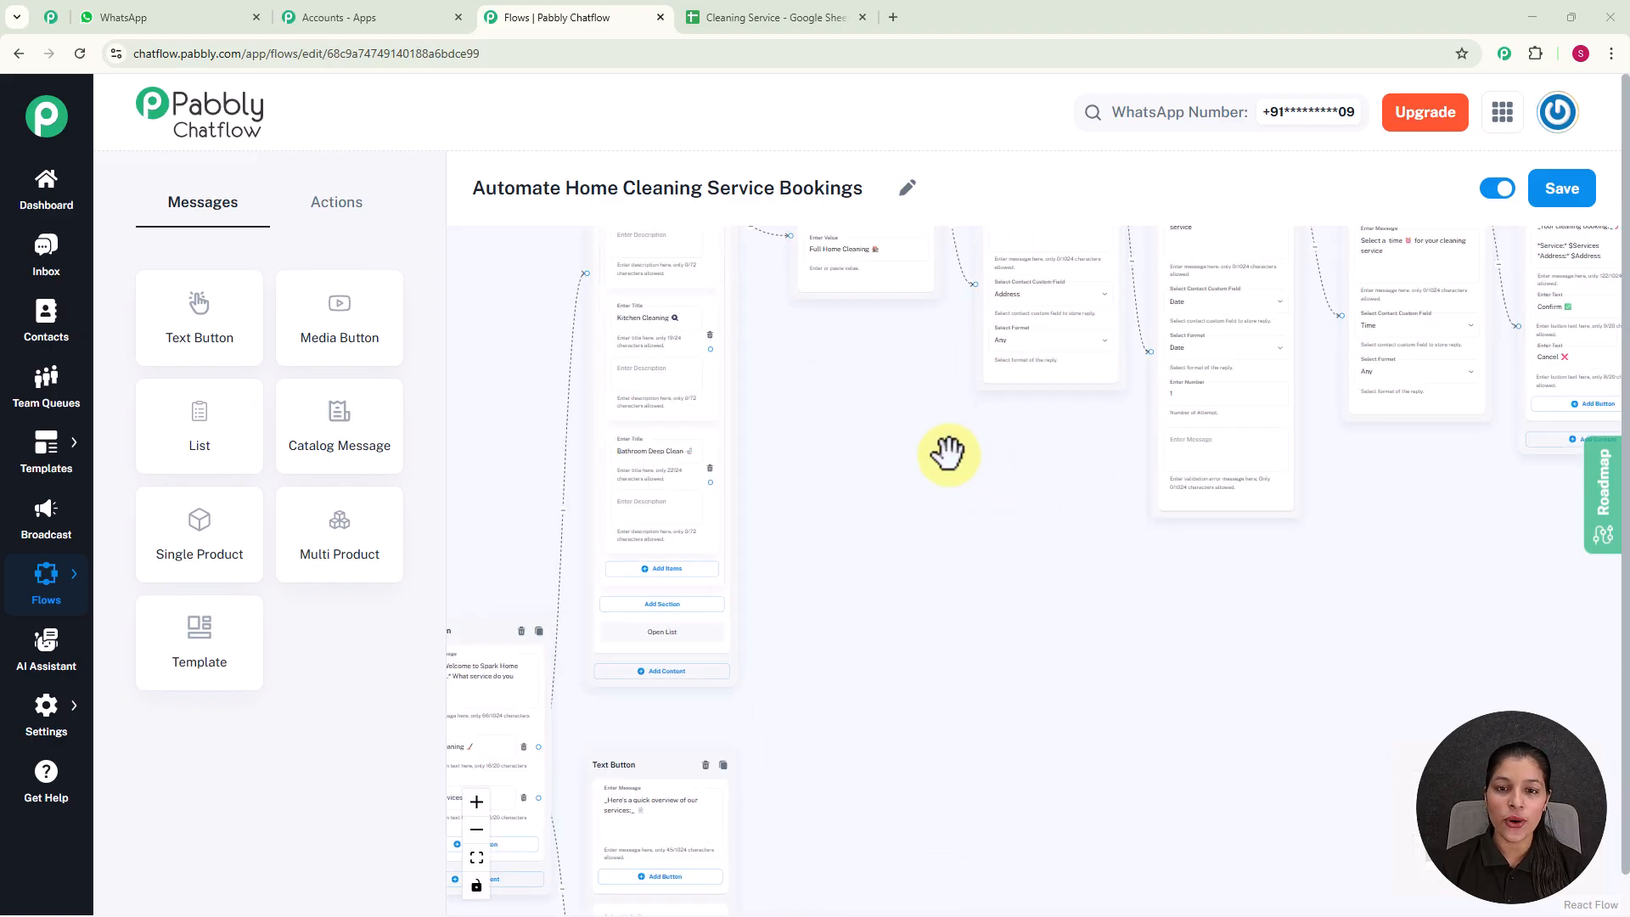
drag(946, 451, 952, 596)
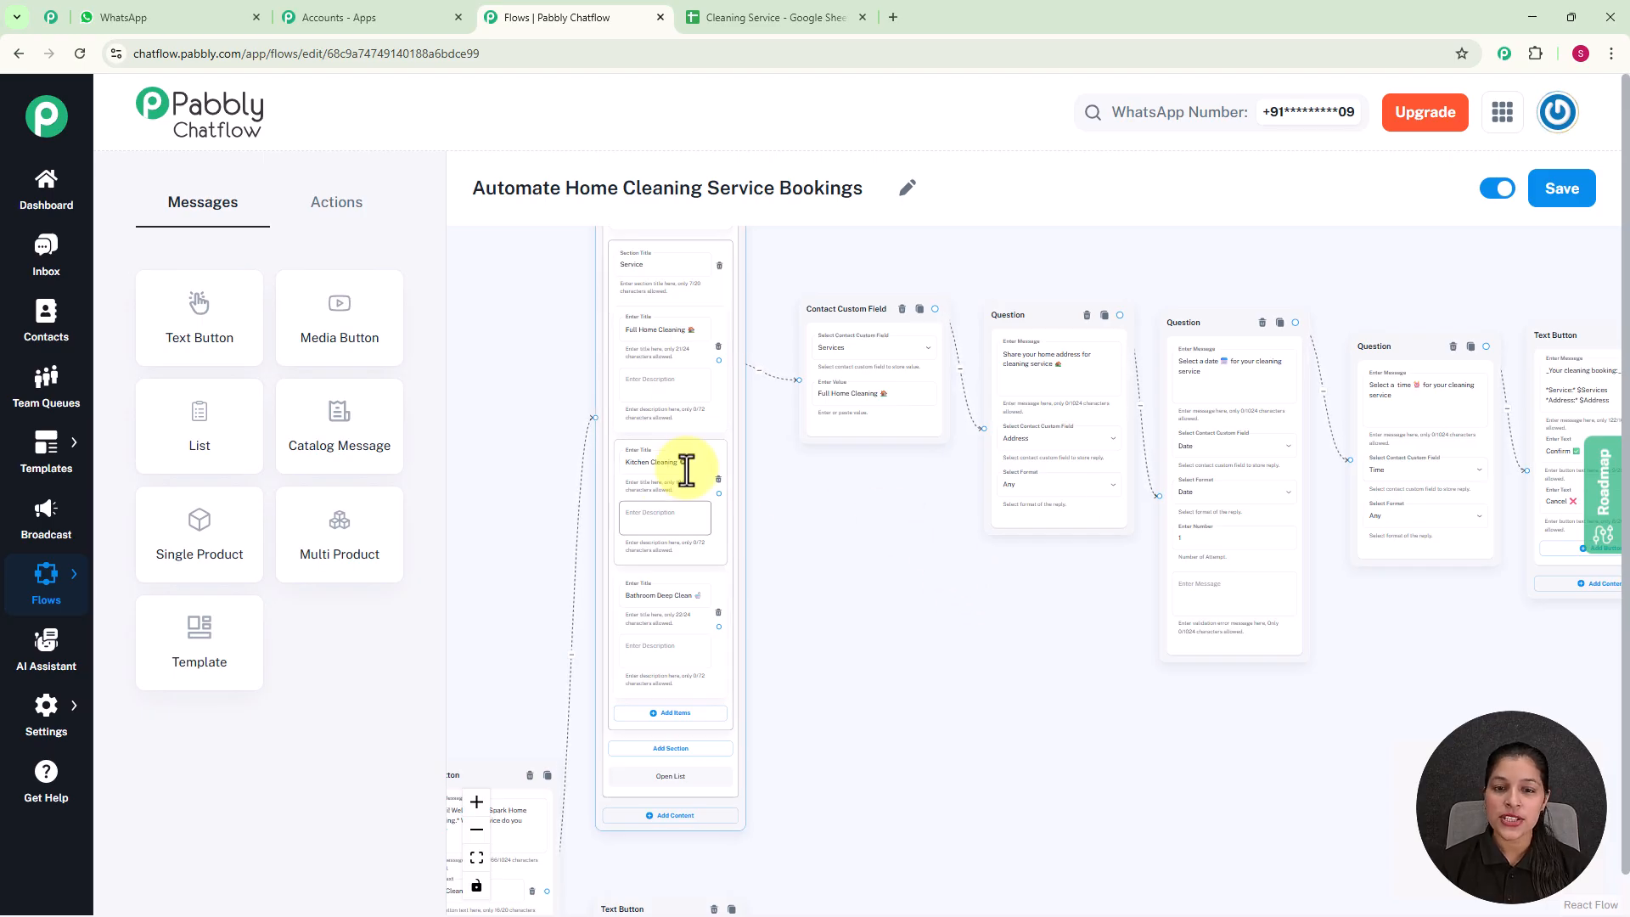
drag(1535, 682, 1245, 677)
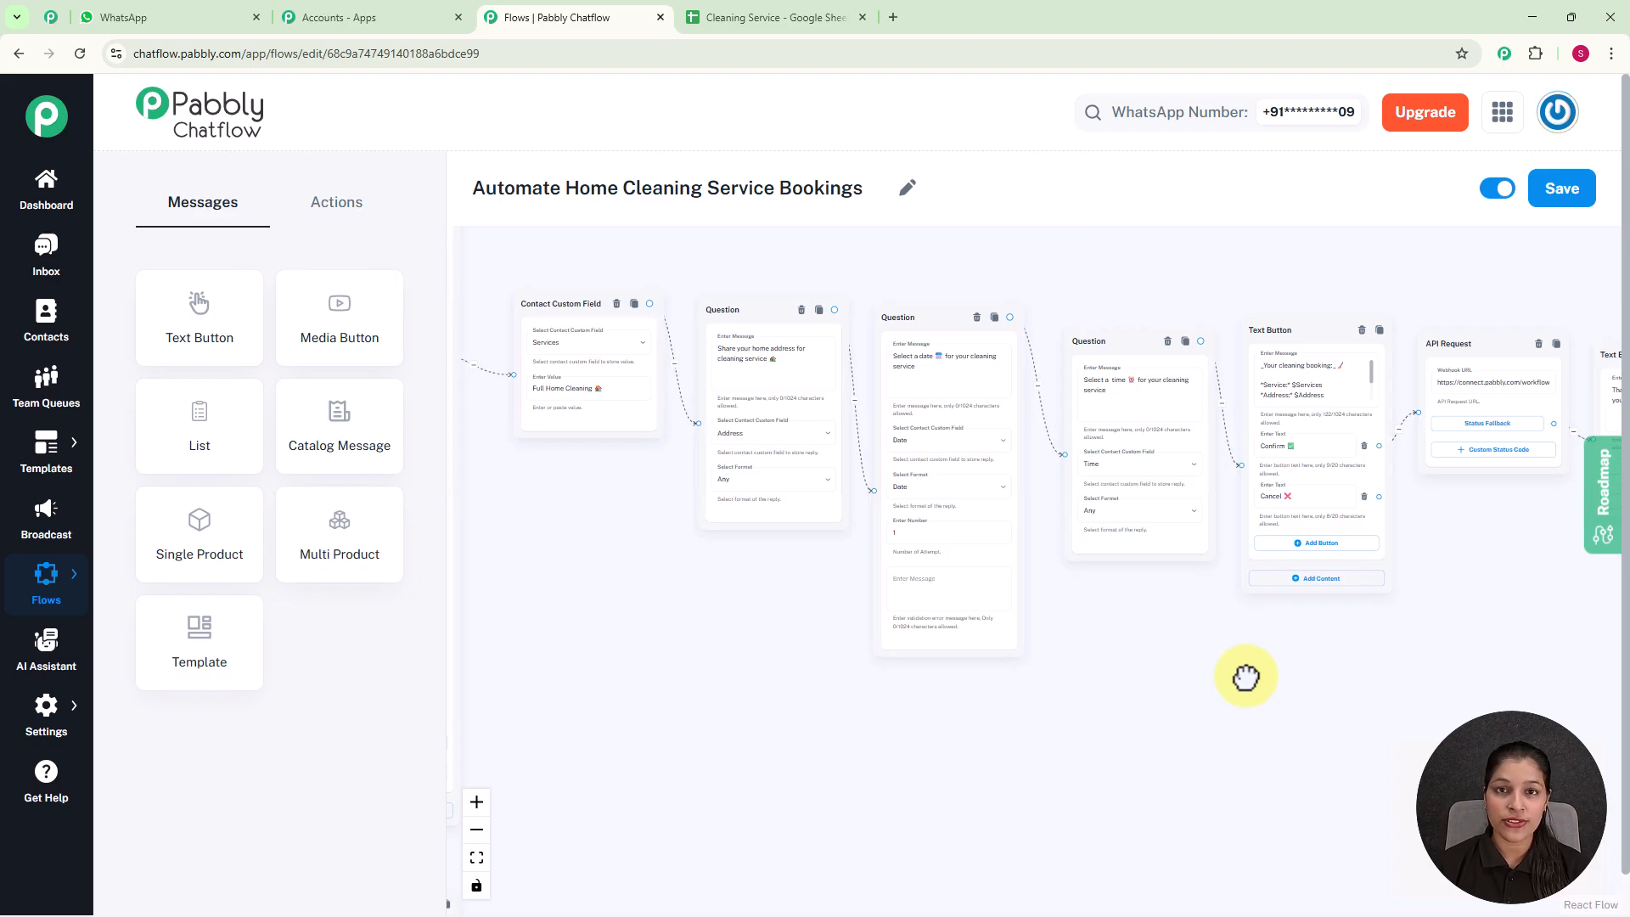
scroll(1245, 677, down, 2)
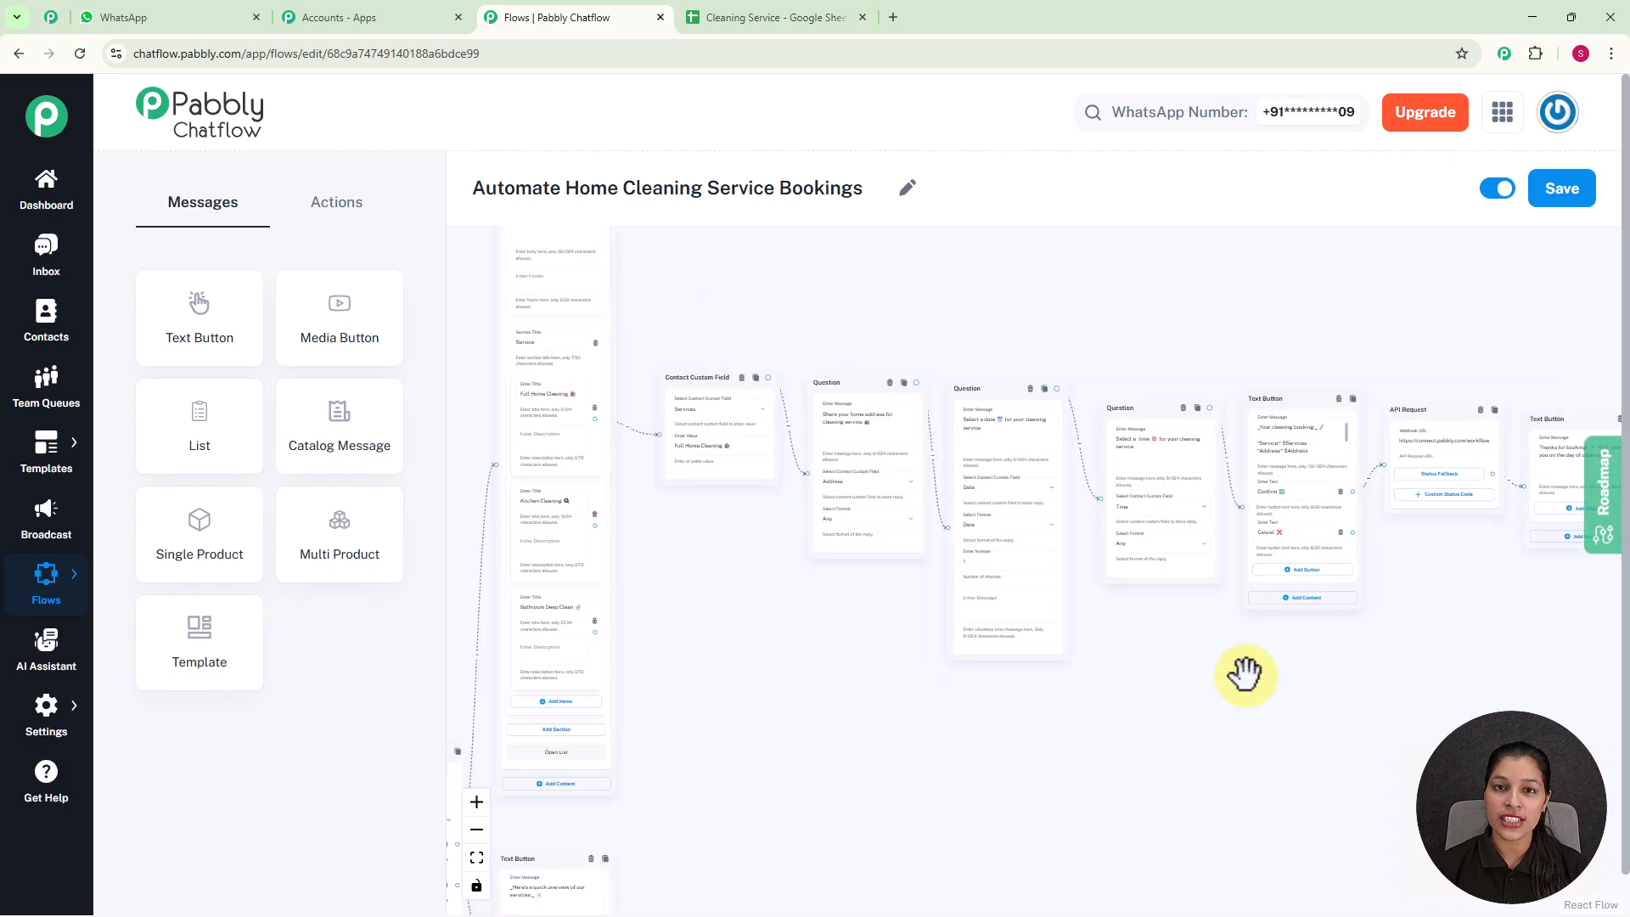
drag(807, 648, 1023, 231)
scroll(1008, 454, up, 4)
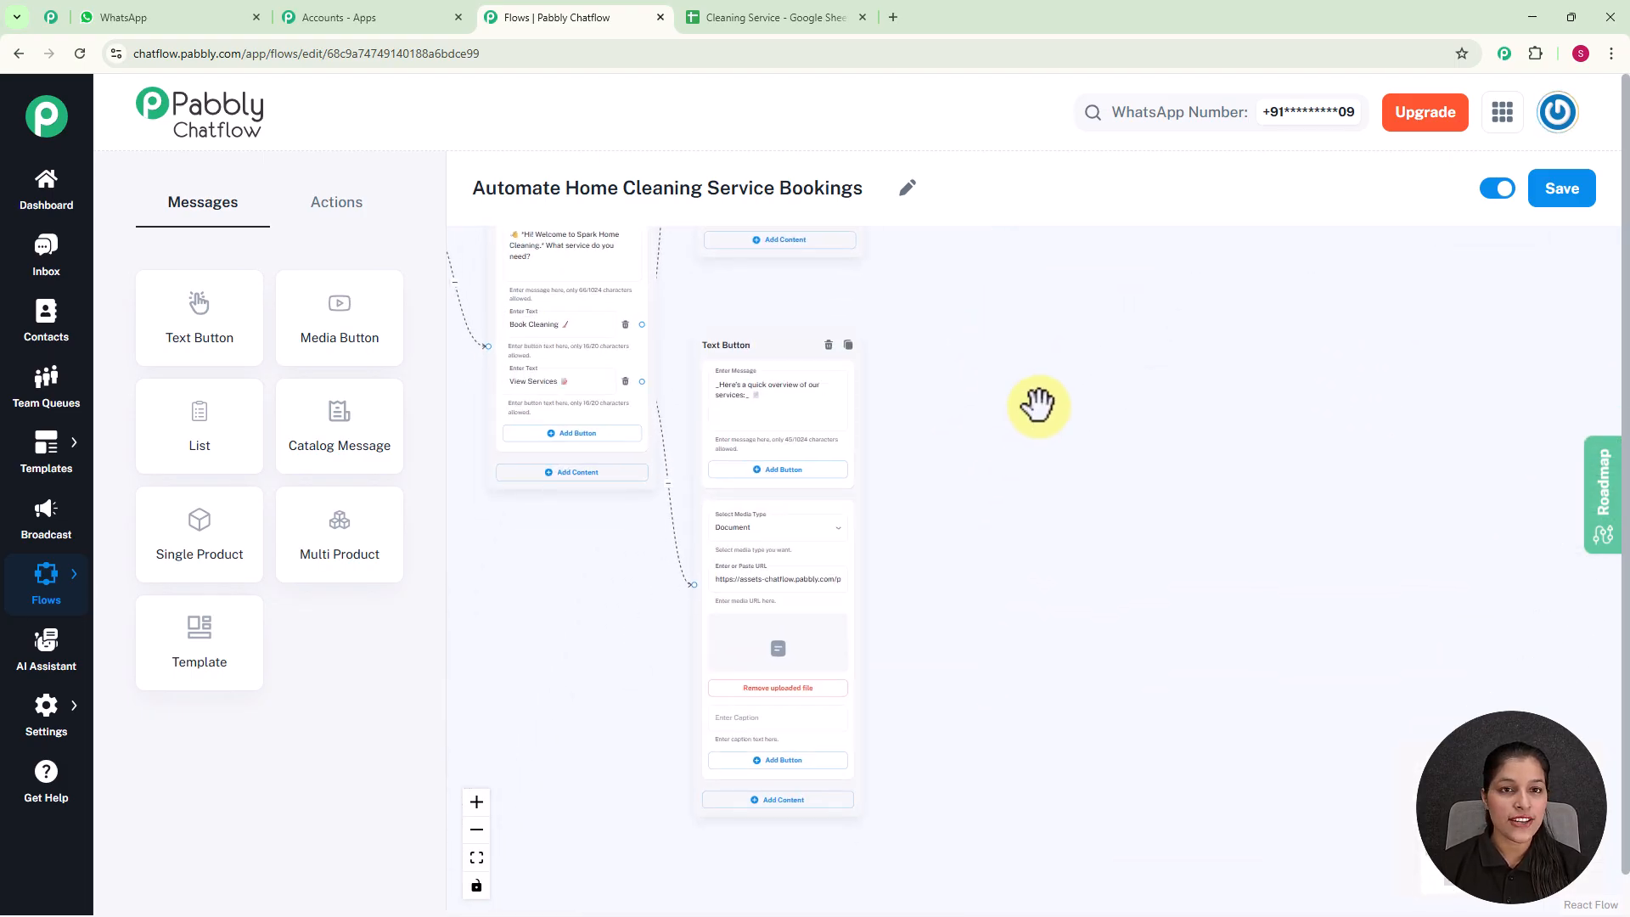
Switch to WhatsApp and send "Hii, I want to book cleaning service" to the test number's chat
click(139, 11)
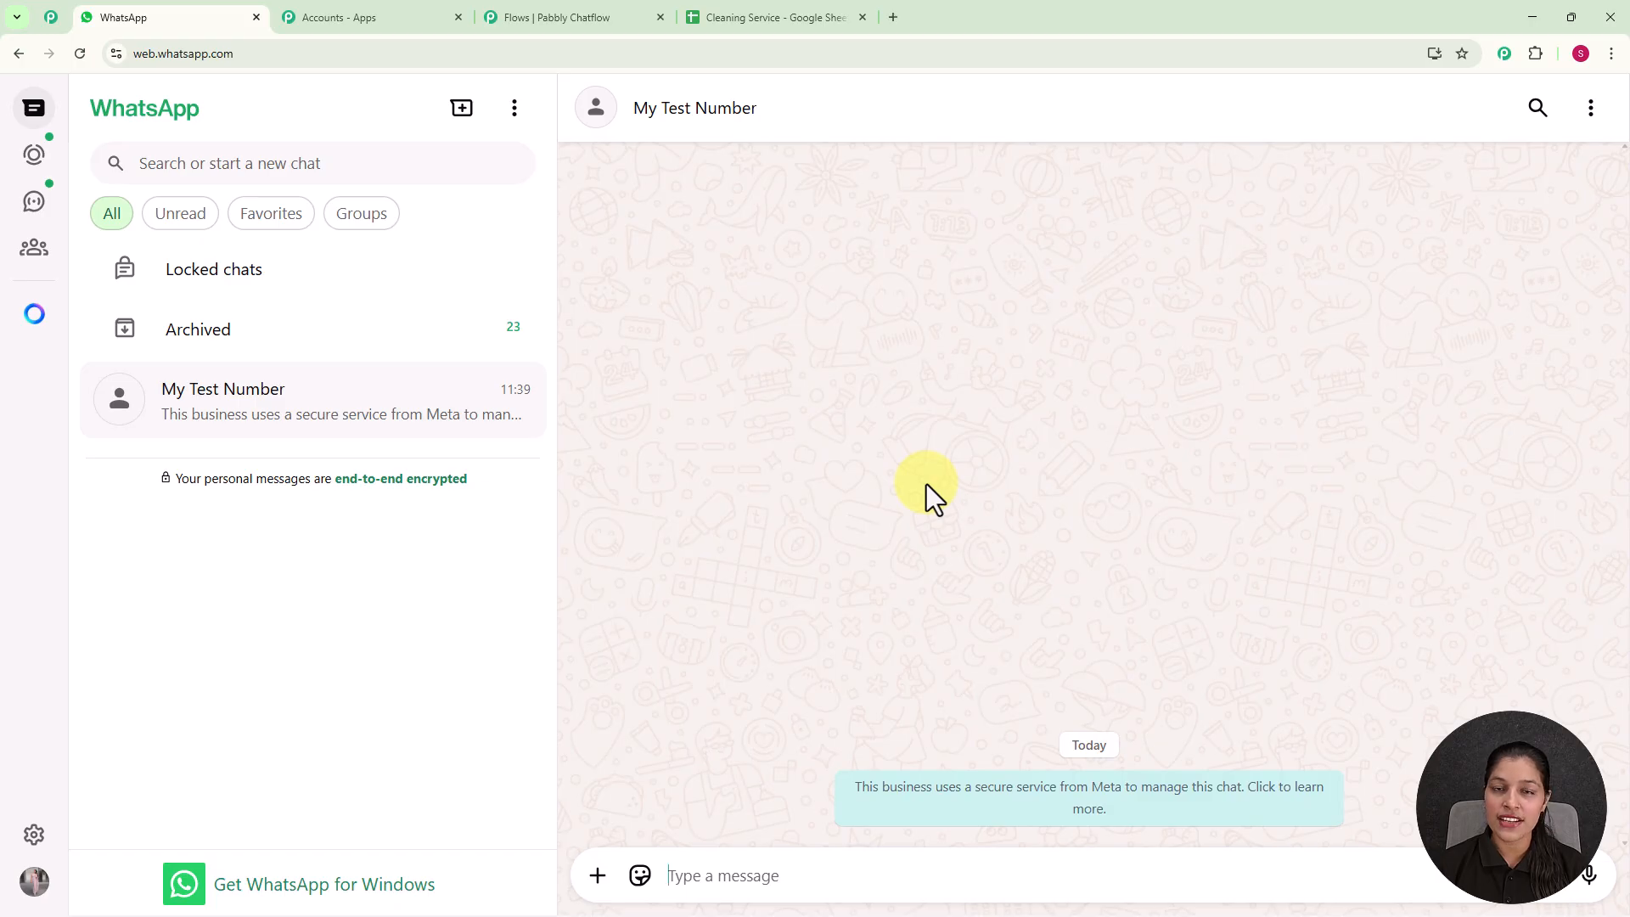
text(Hii, I want to book cleaning service)
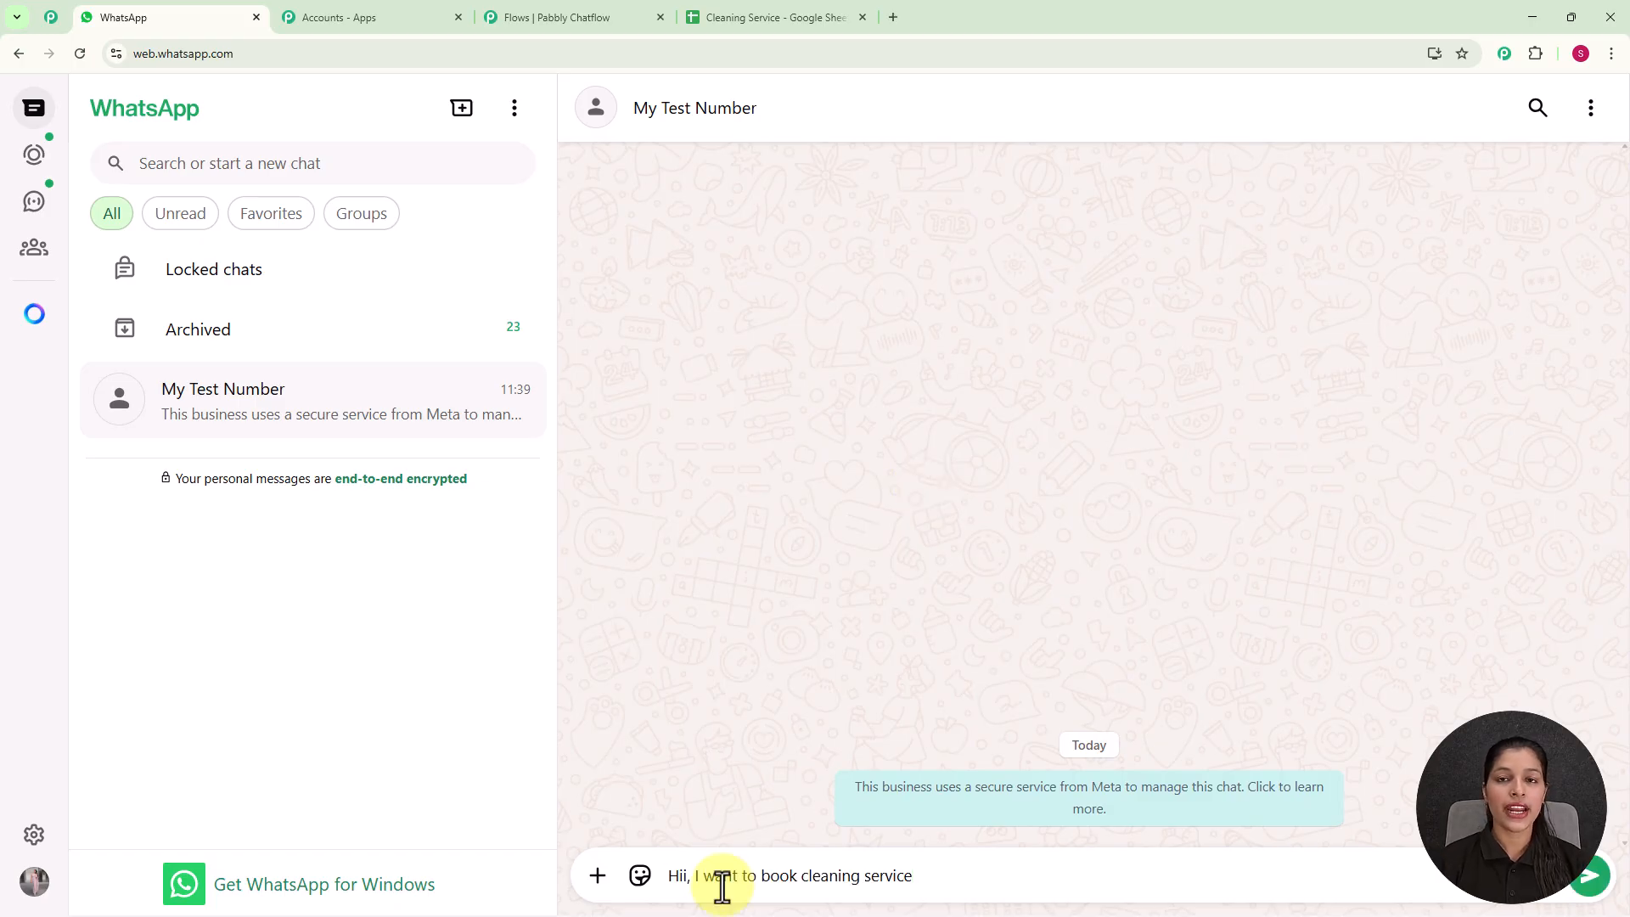
key(Return)
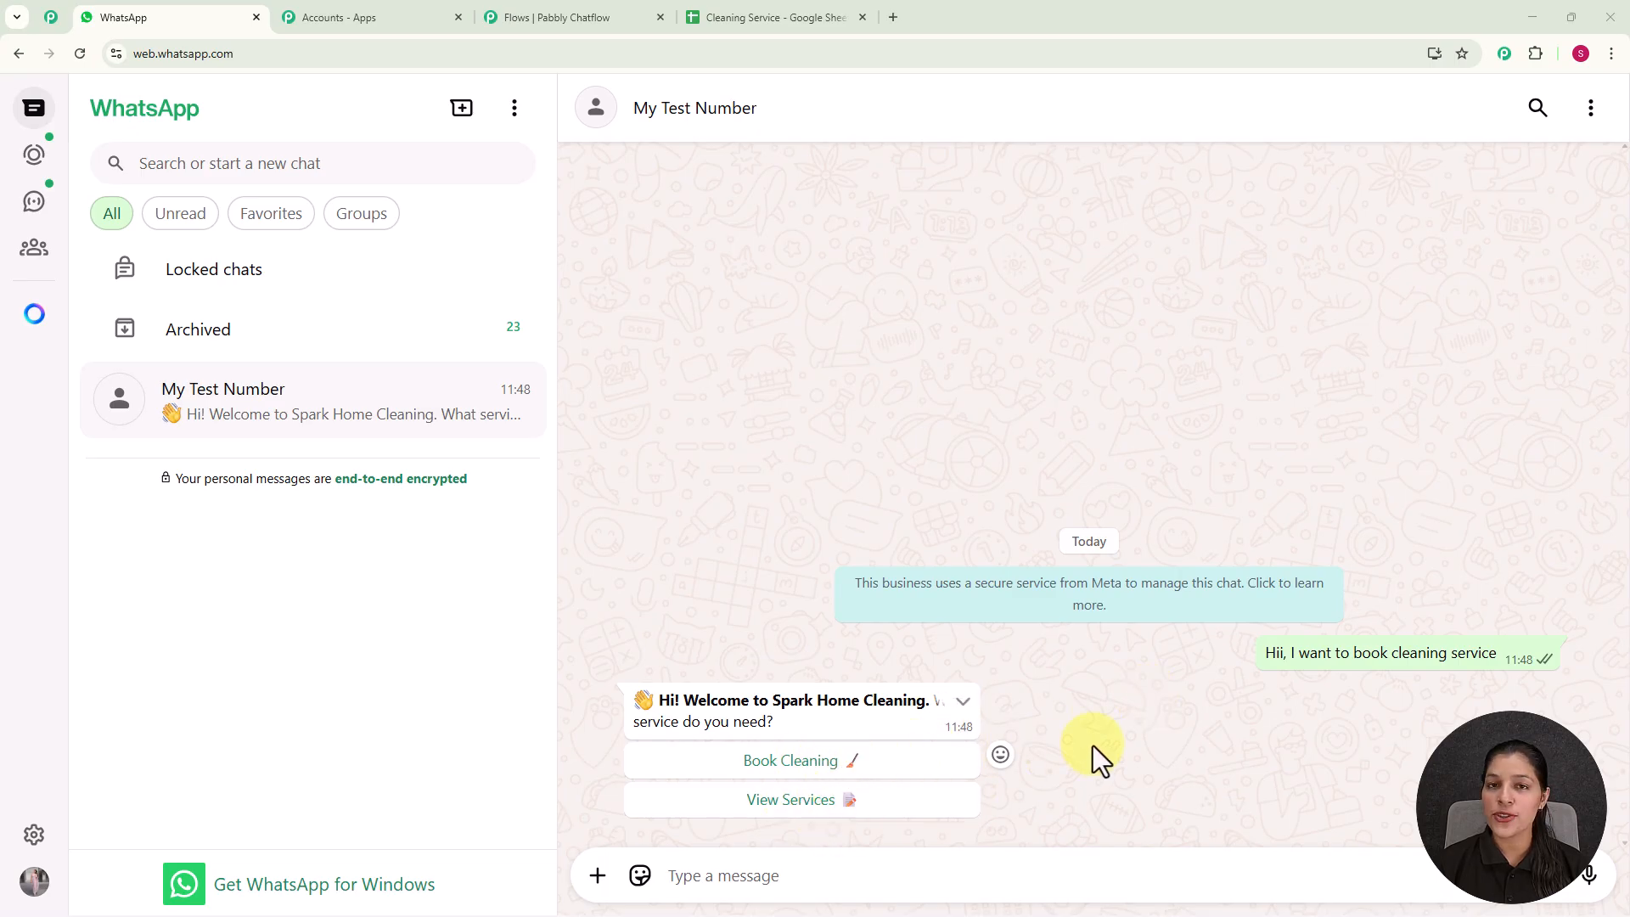
Answer the welcome message with Book Cleaning and send Full Home Cleaning as the cleaning type
click(846, 766)
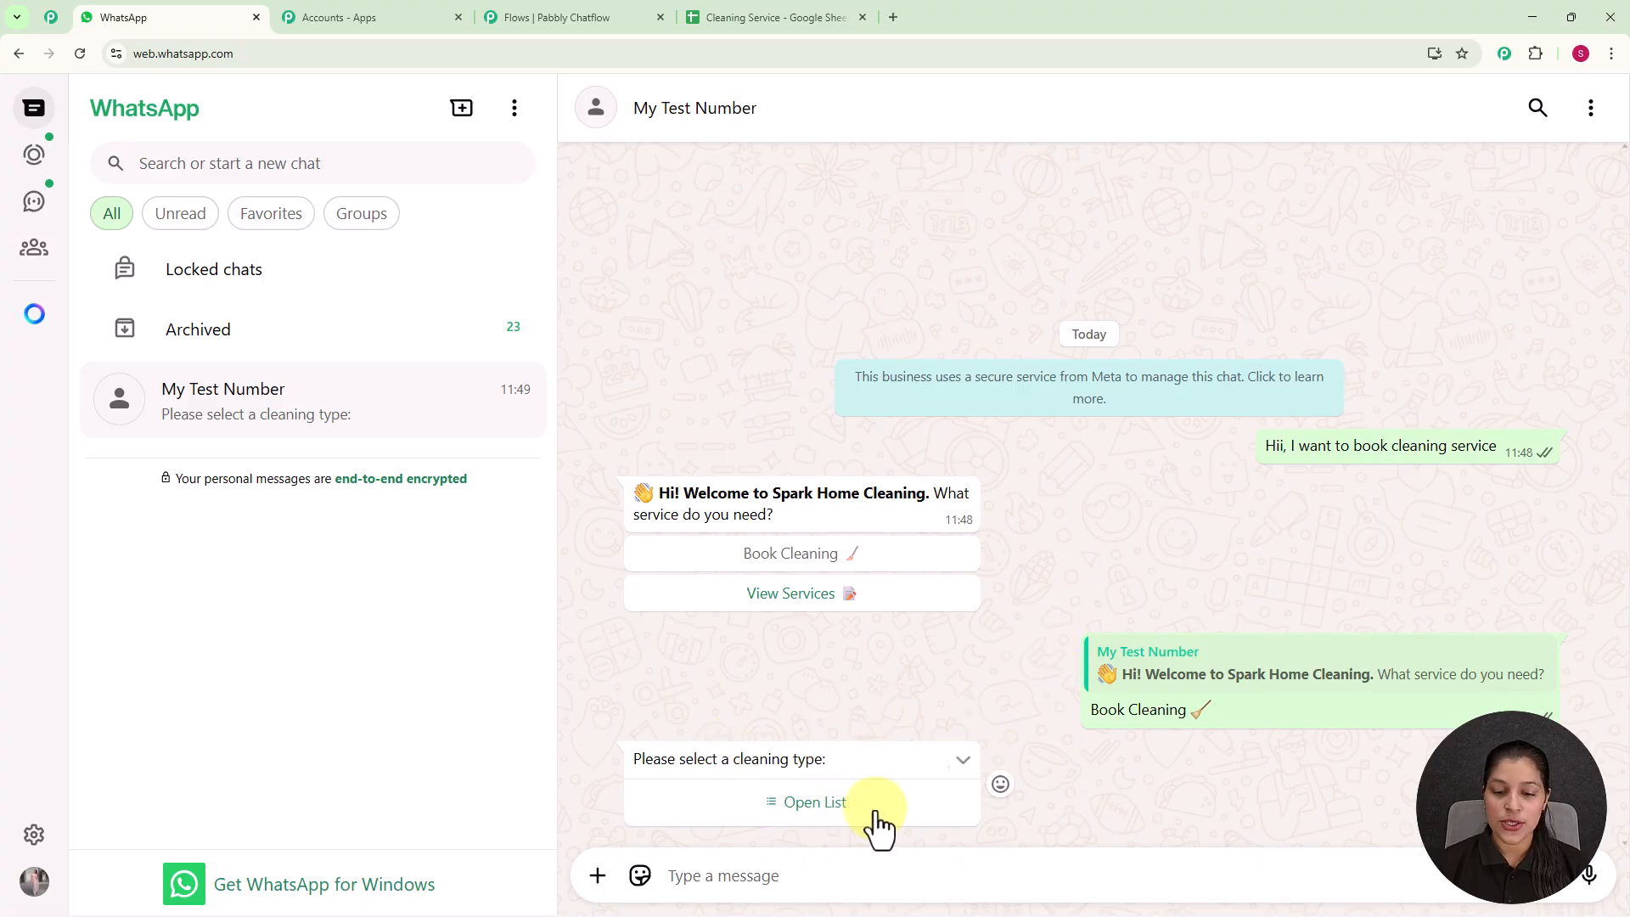
click(837, 807)
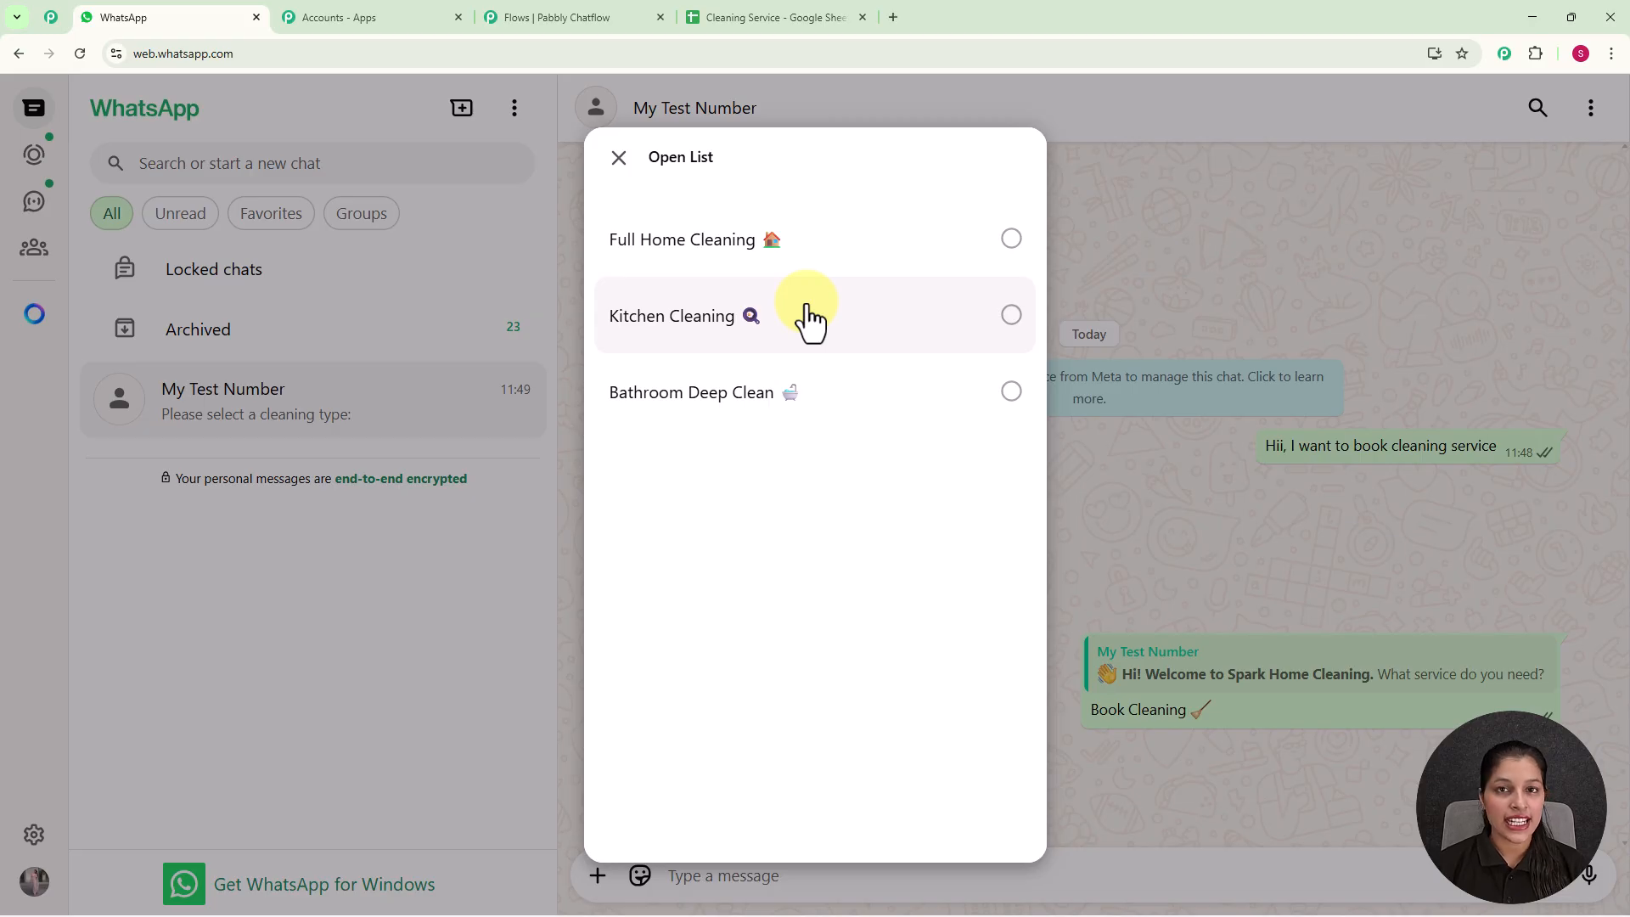
click(823, 251)
click(974, 810)
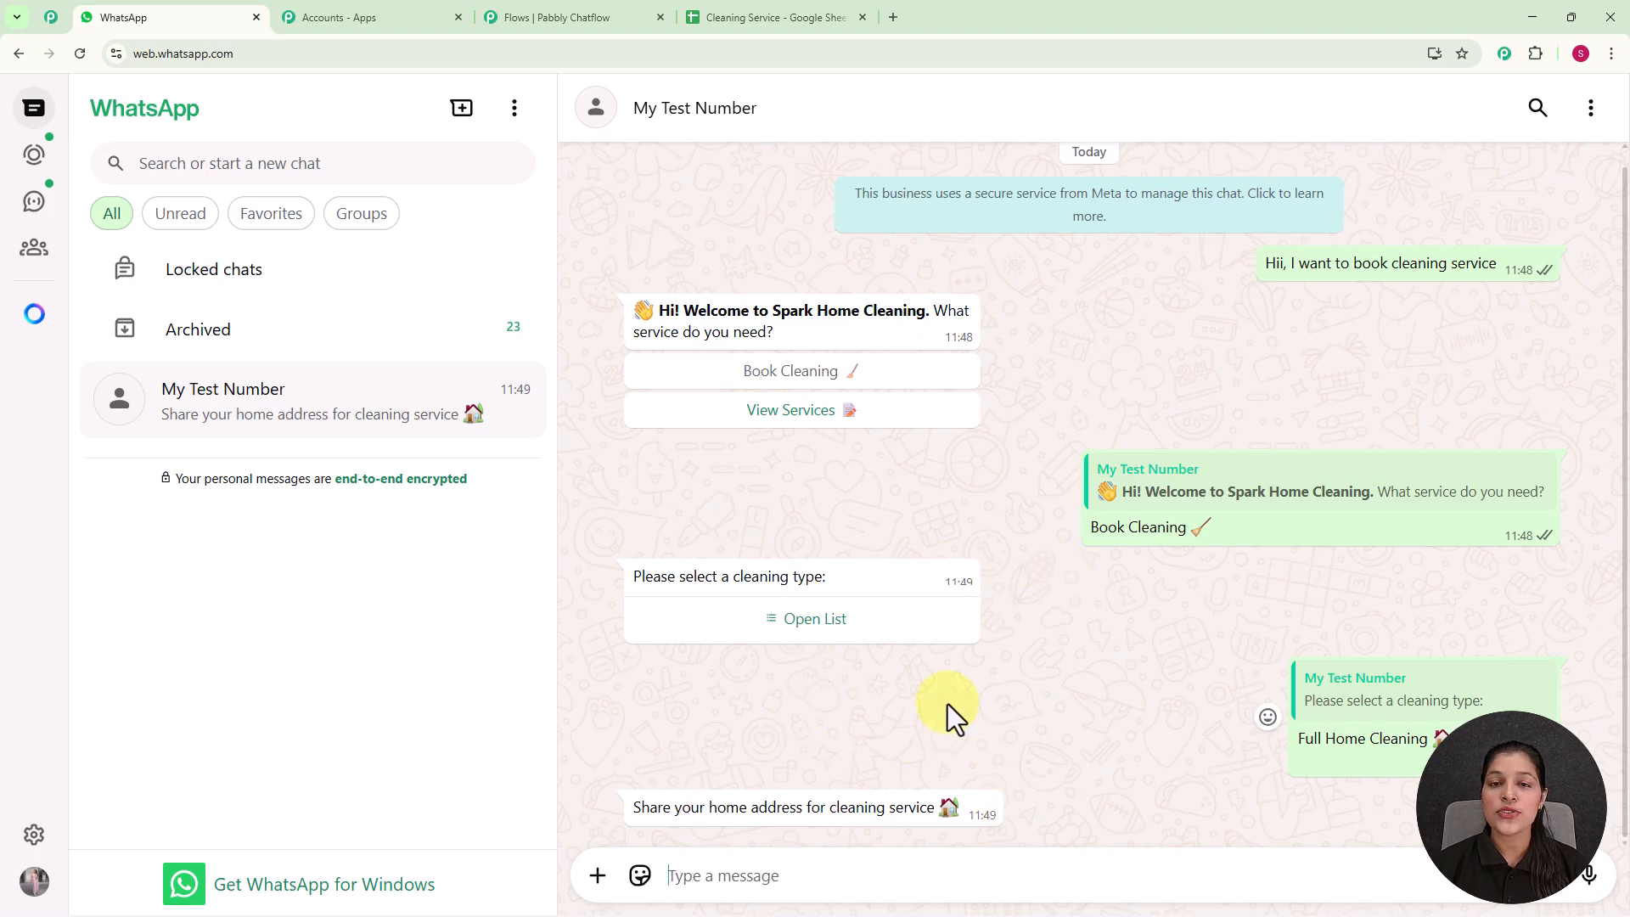
Reply to the chatbot's address question with the customer's home address
click(844, 876)
text(Bhopal)
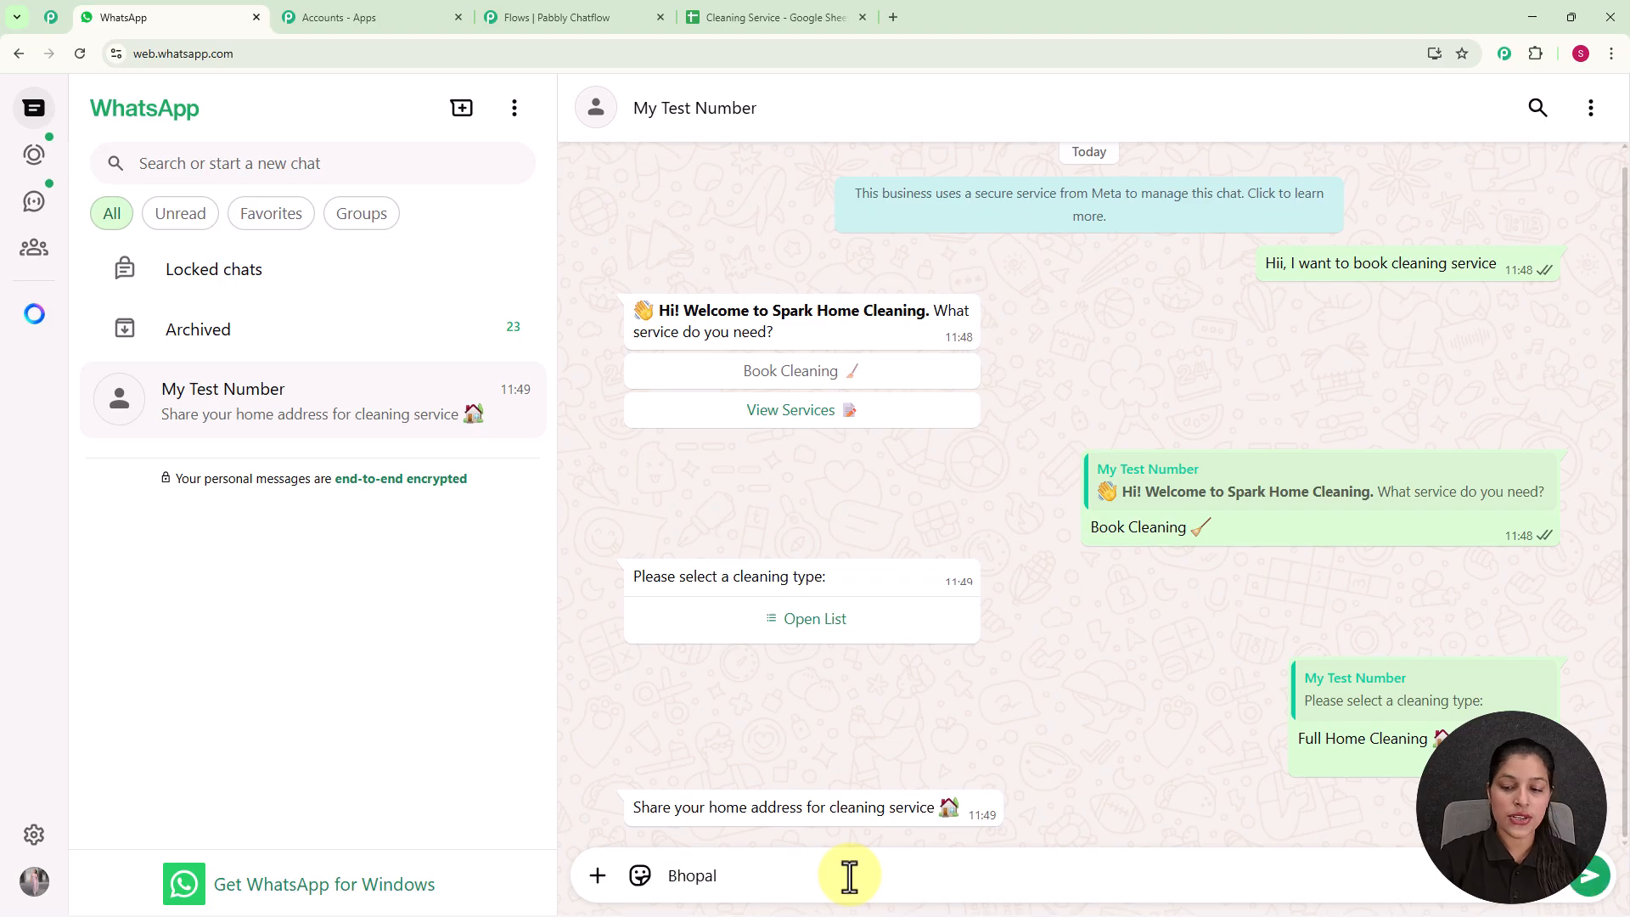
key(Return)
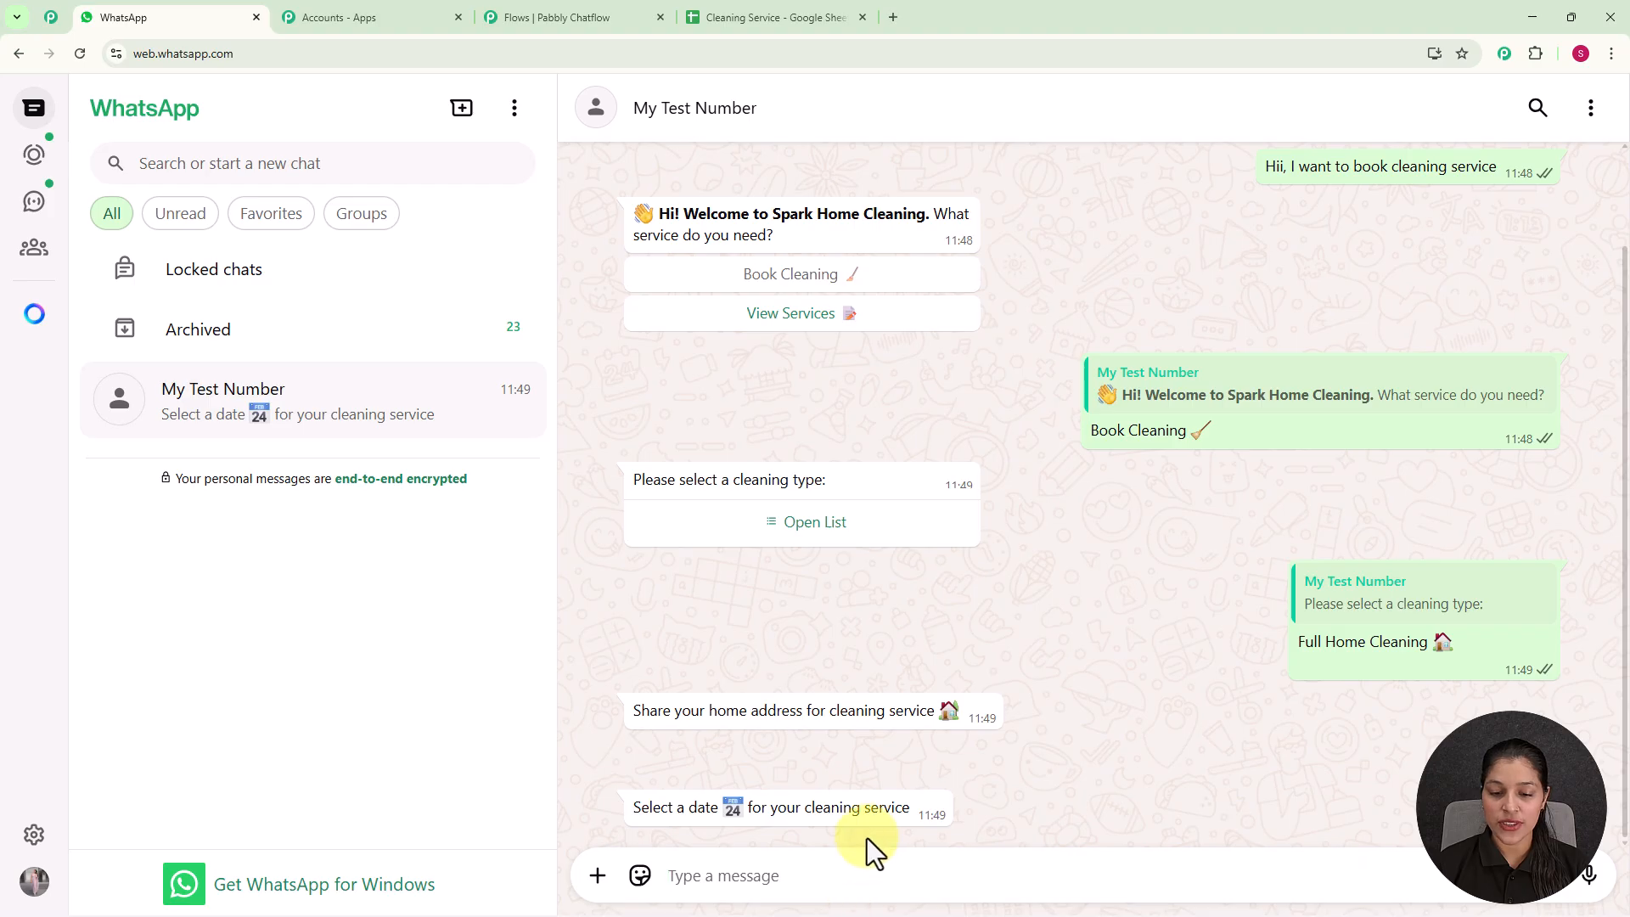
Answer the chatbot's scheduling questions with the date 07/03/2025 and the time 06 p.m
click(850, 883)
text(07/03/2025)
key(Return)
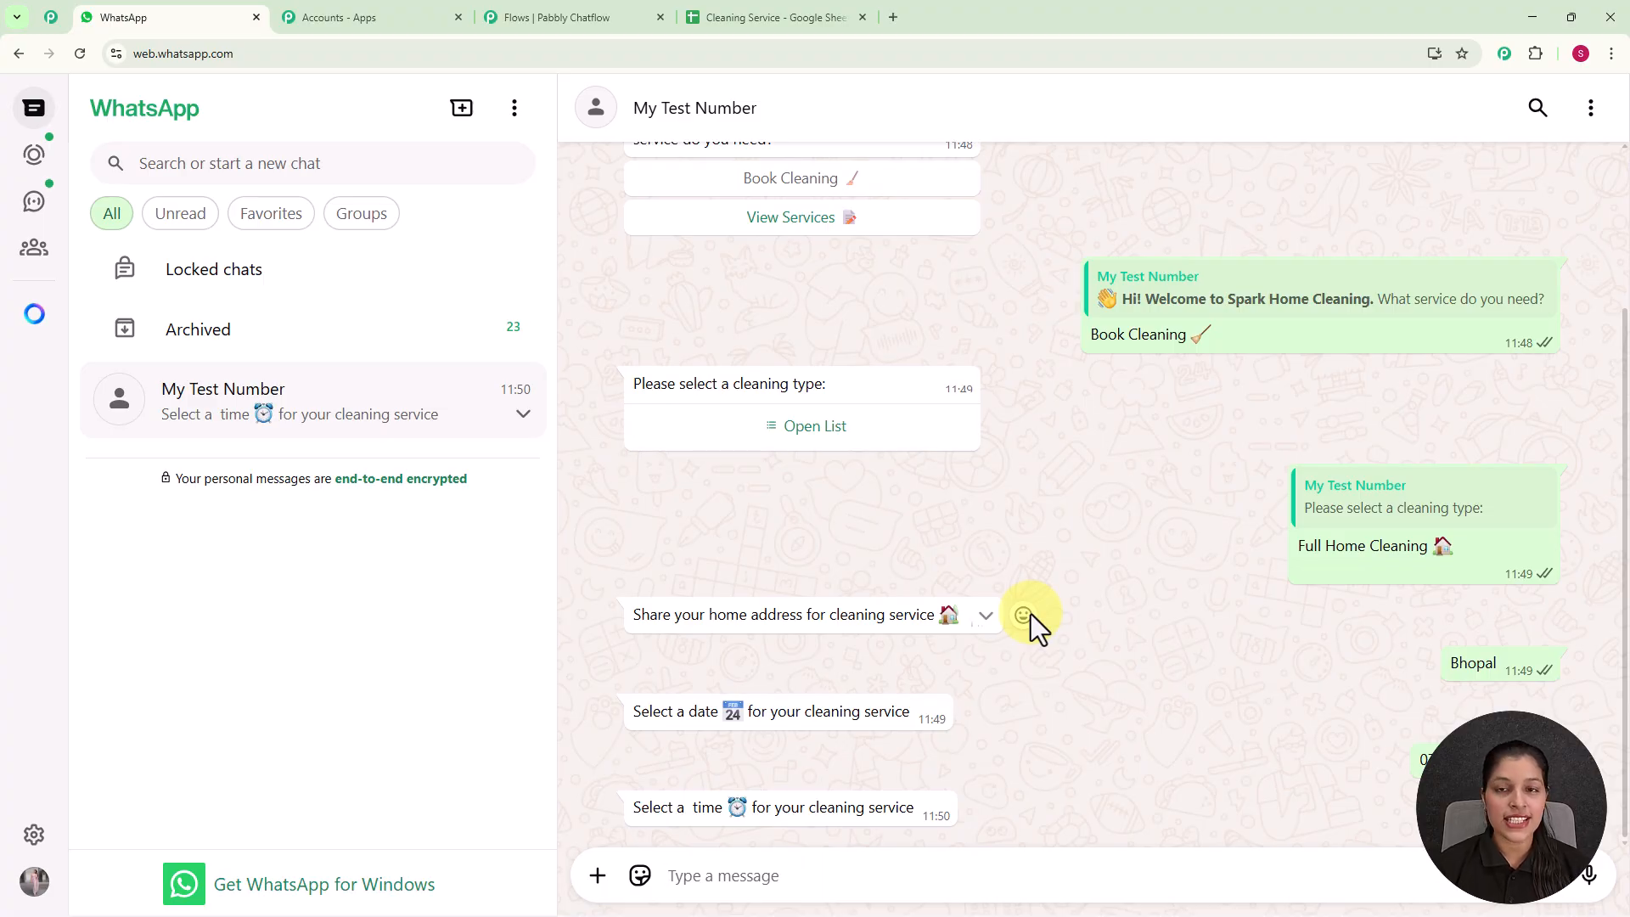
click(858, 875)
text(06 p.m.)
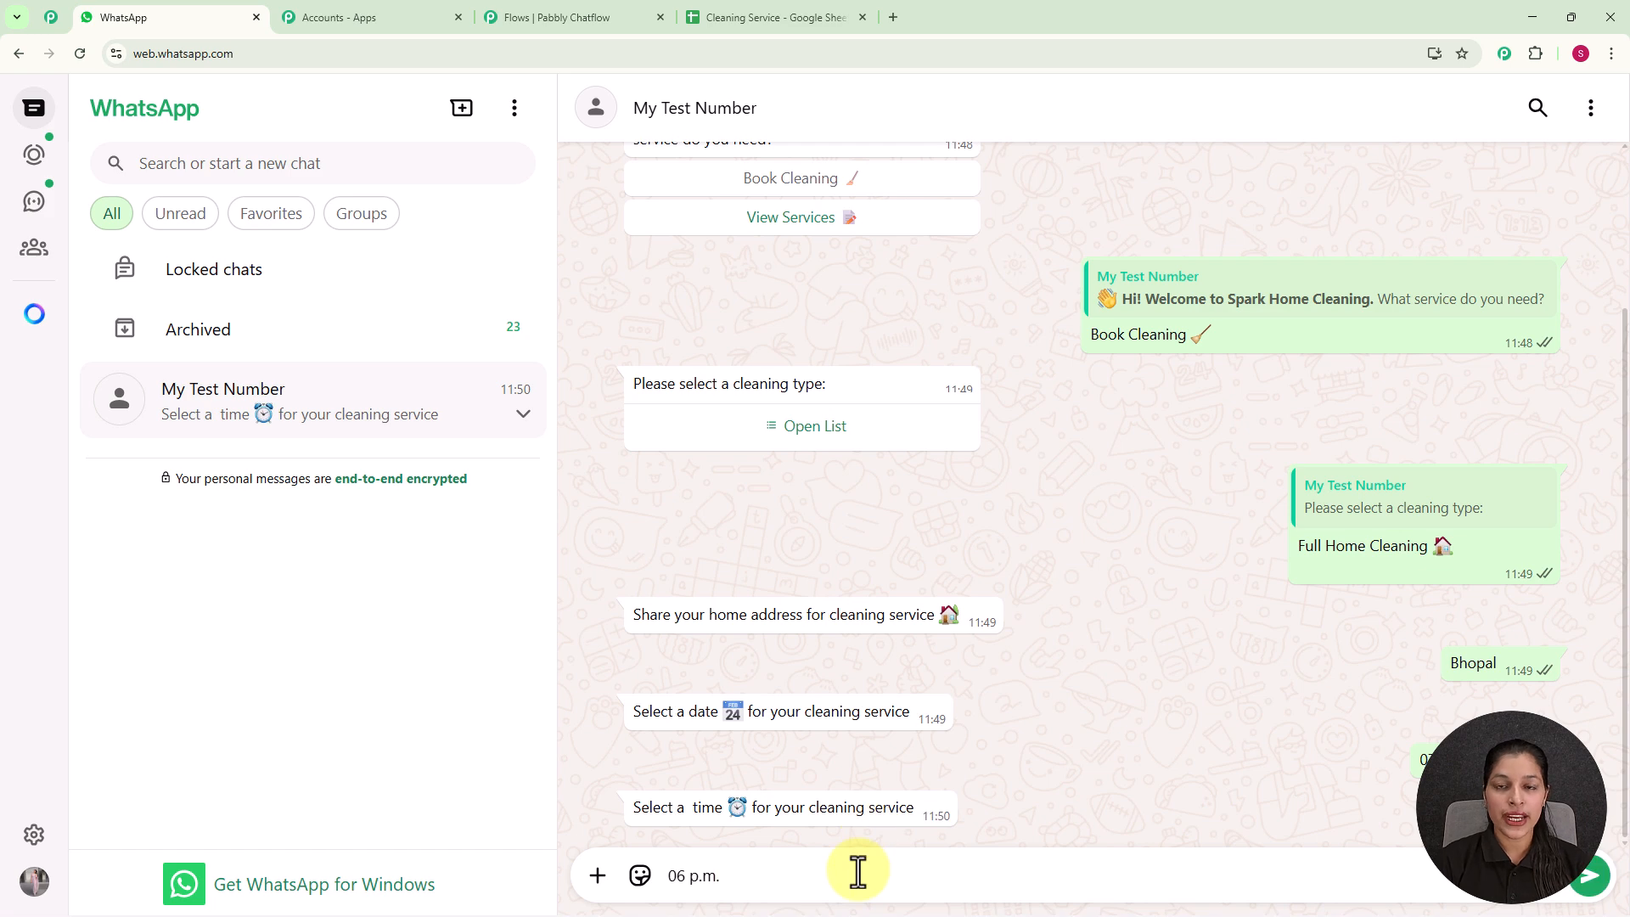
key(Return)
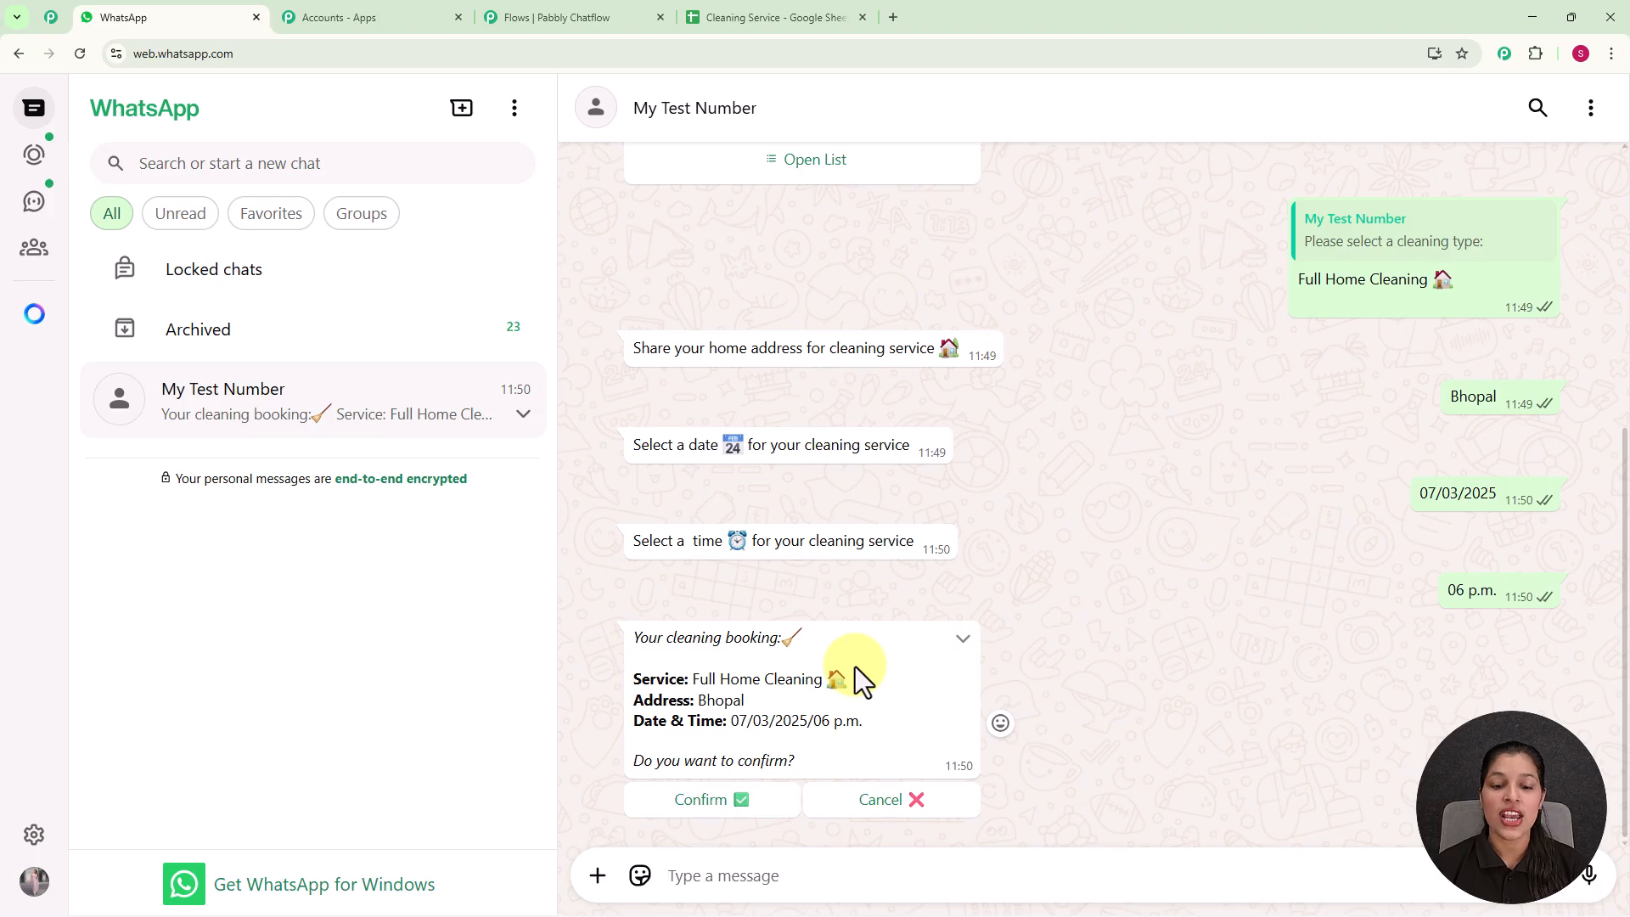
Confirm the cleaning booking and request View Services from the welcome message earlier in the chat
click(718, 815)
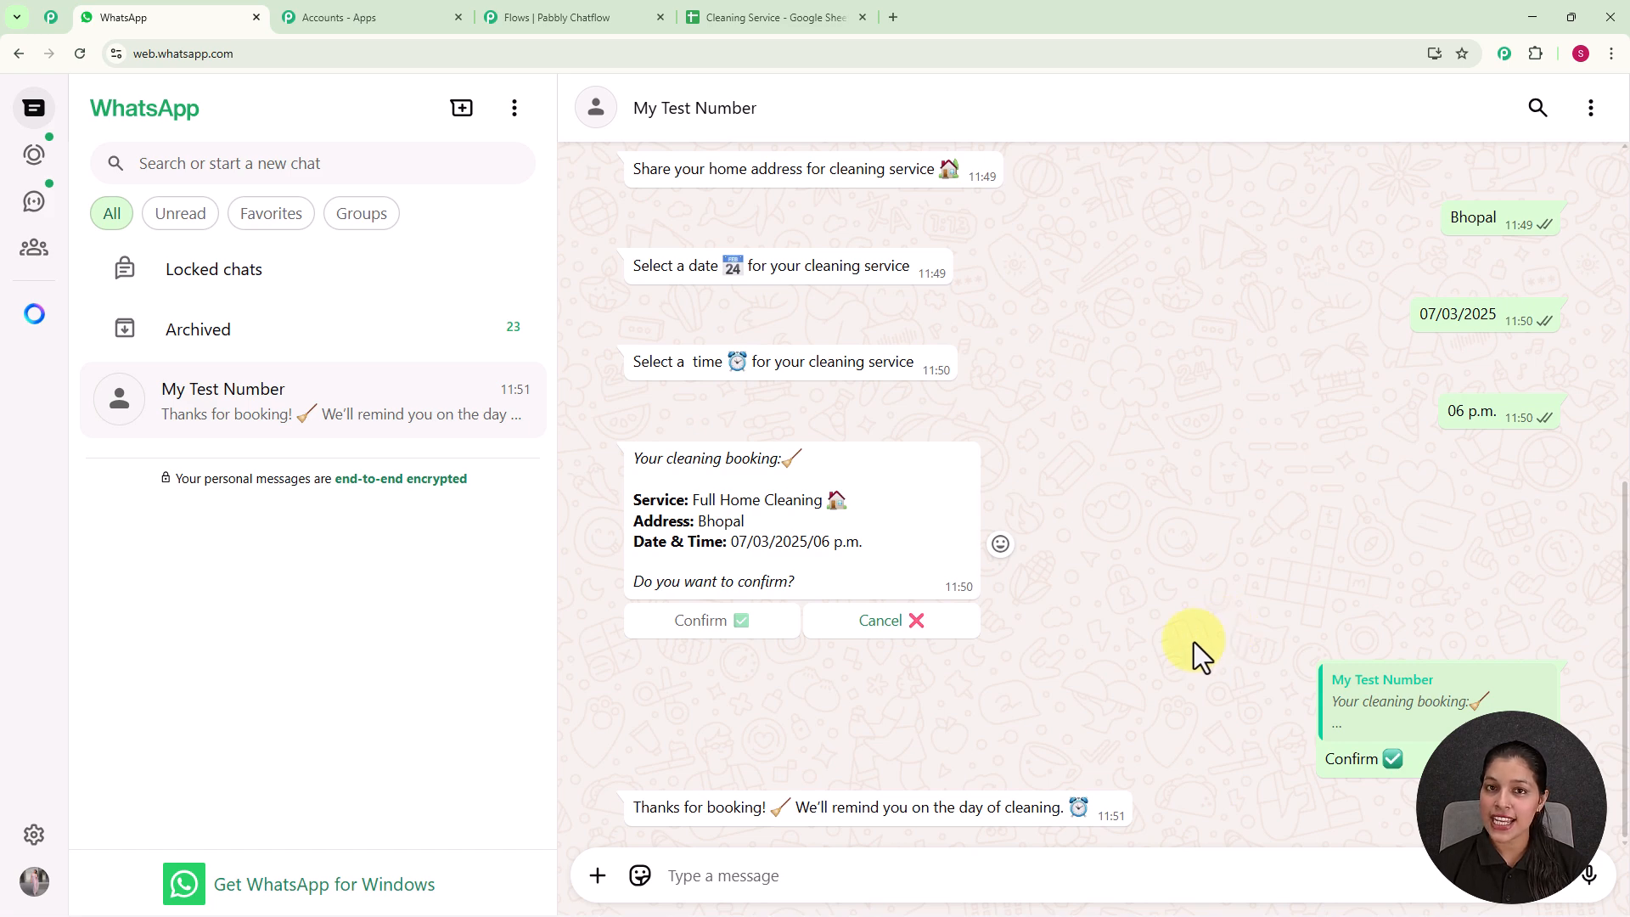
scroll(1193, 642, up, 6)
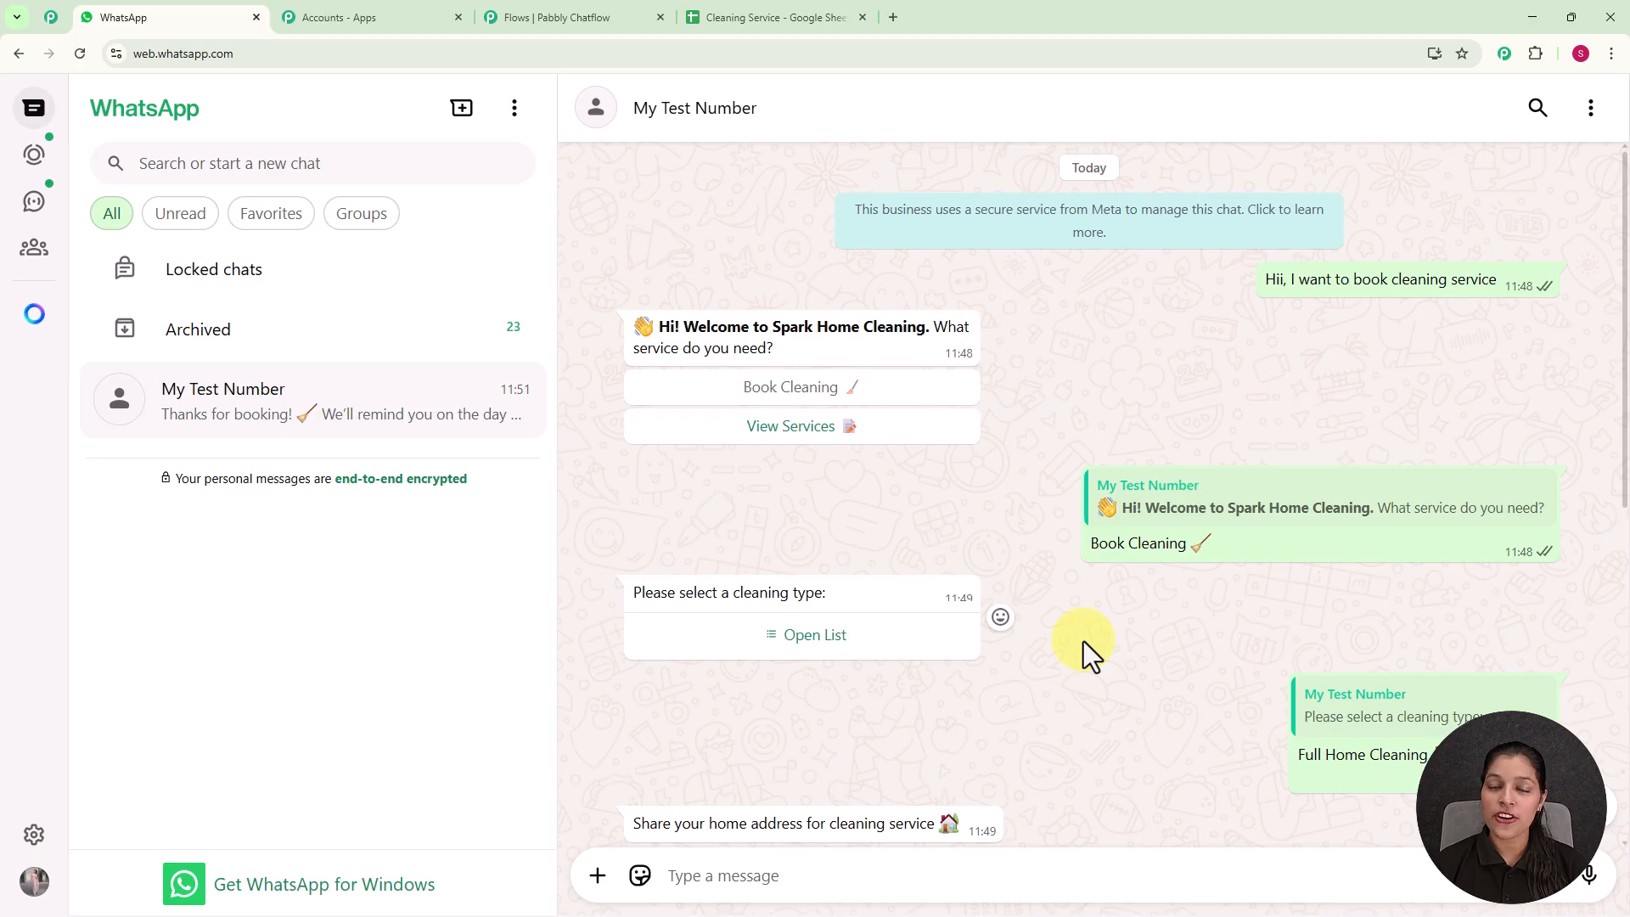
click(805, 431)
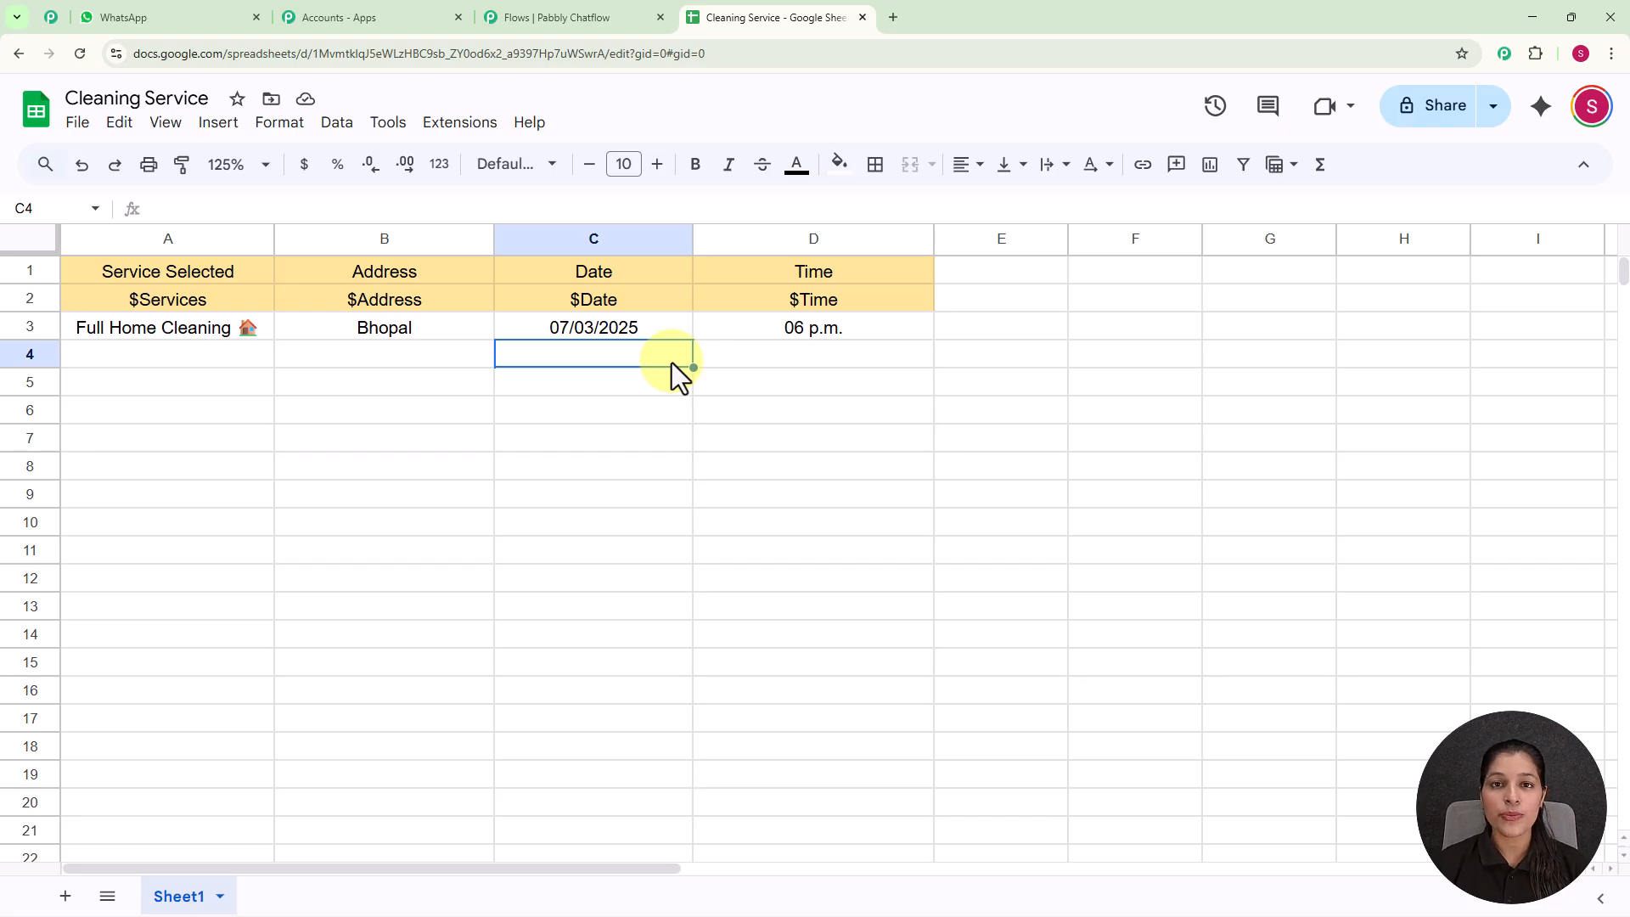
Open the pabbly.com/chatflow page in a new browser tab
click(893, 17)
click(831, 53)
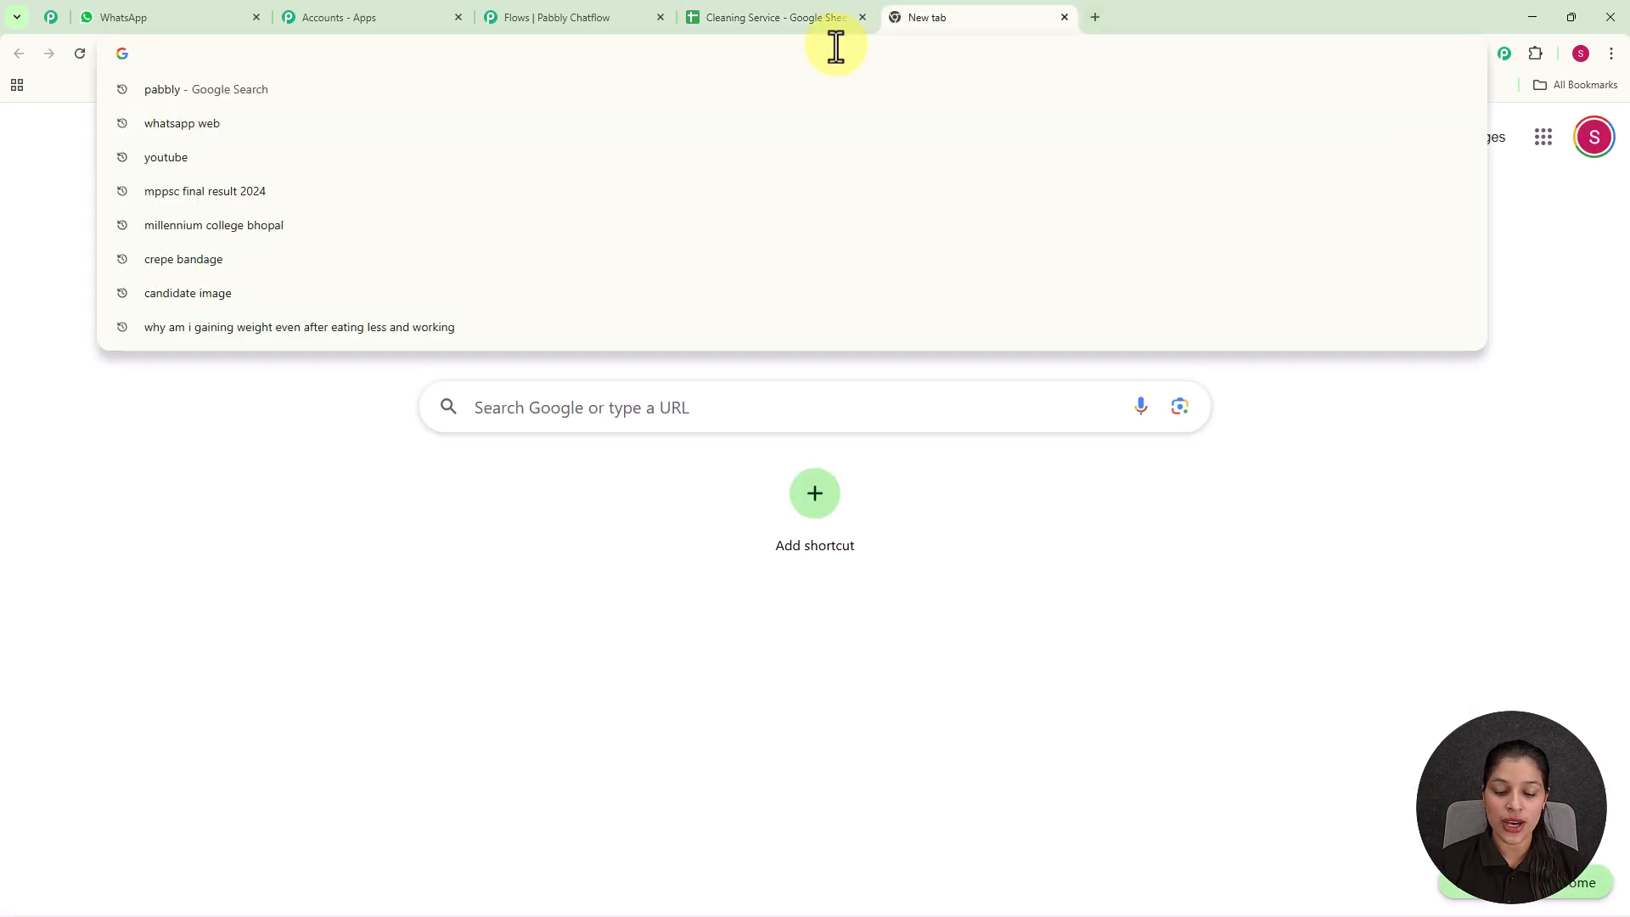
text(pabbly.com/chatflow)
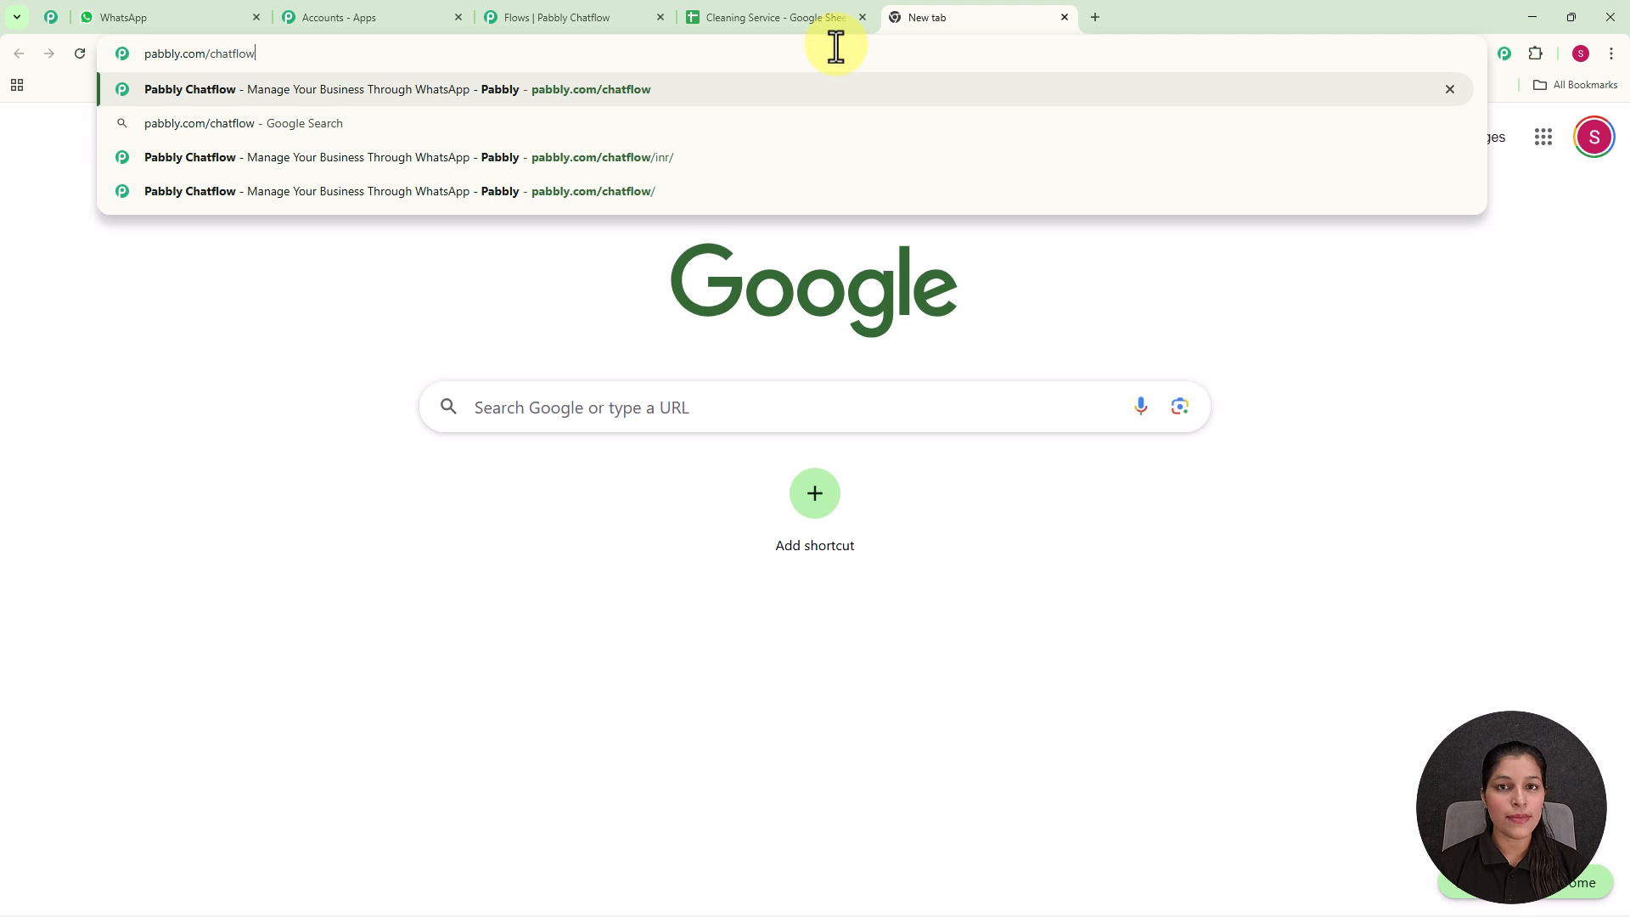
key(Return)
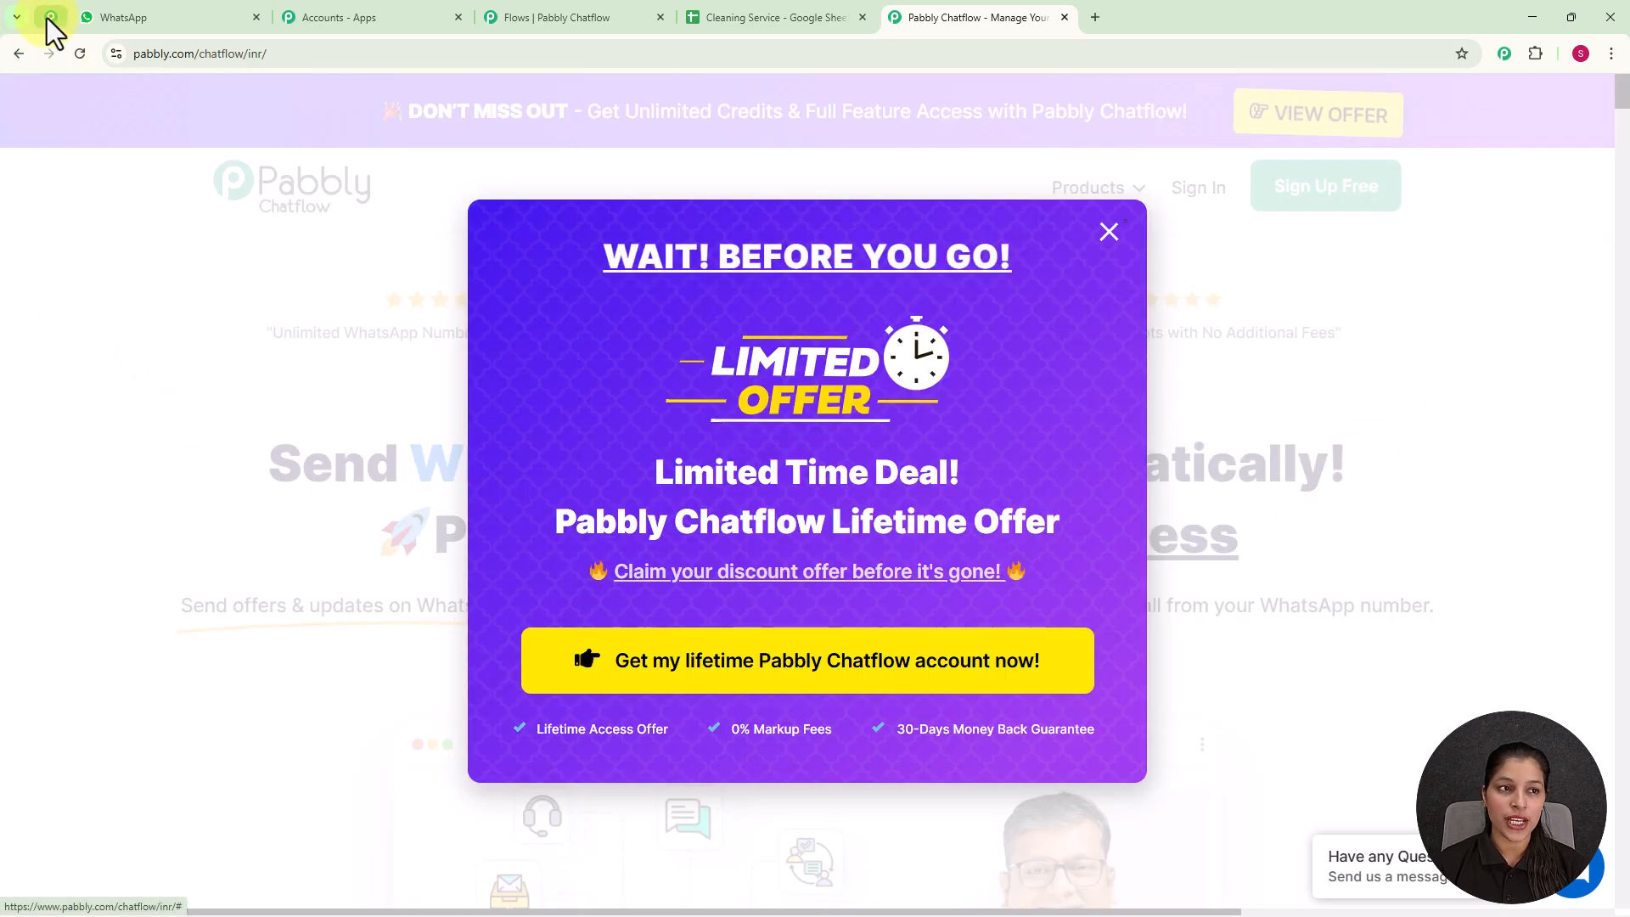
Look through the Pabbly Community page, covering its benefits, reasons to join and the shared tips and success stories
click(51, 17)
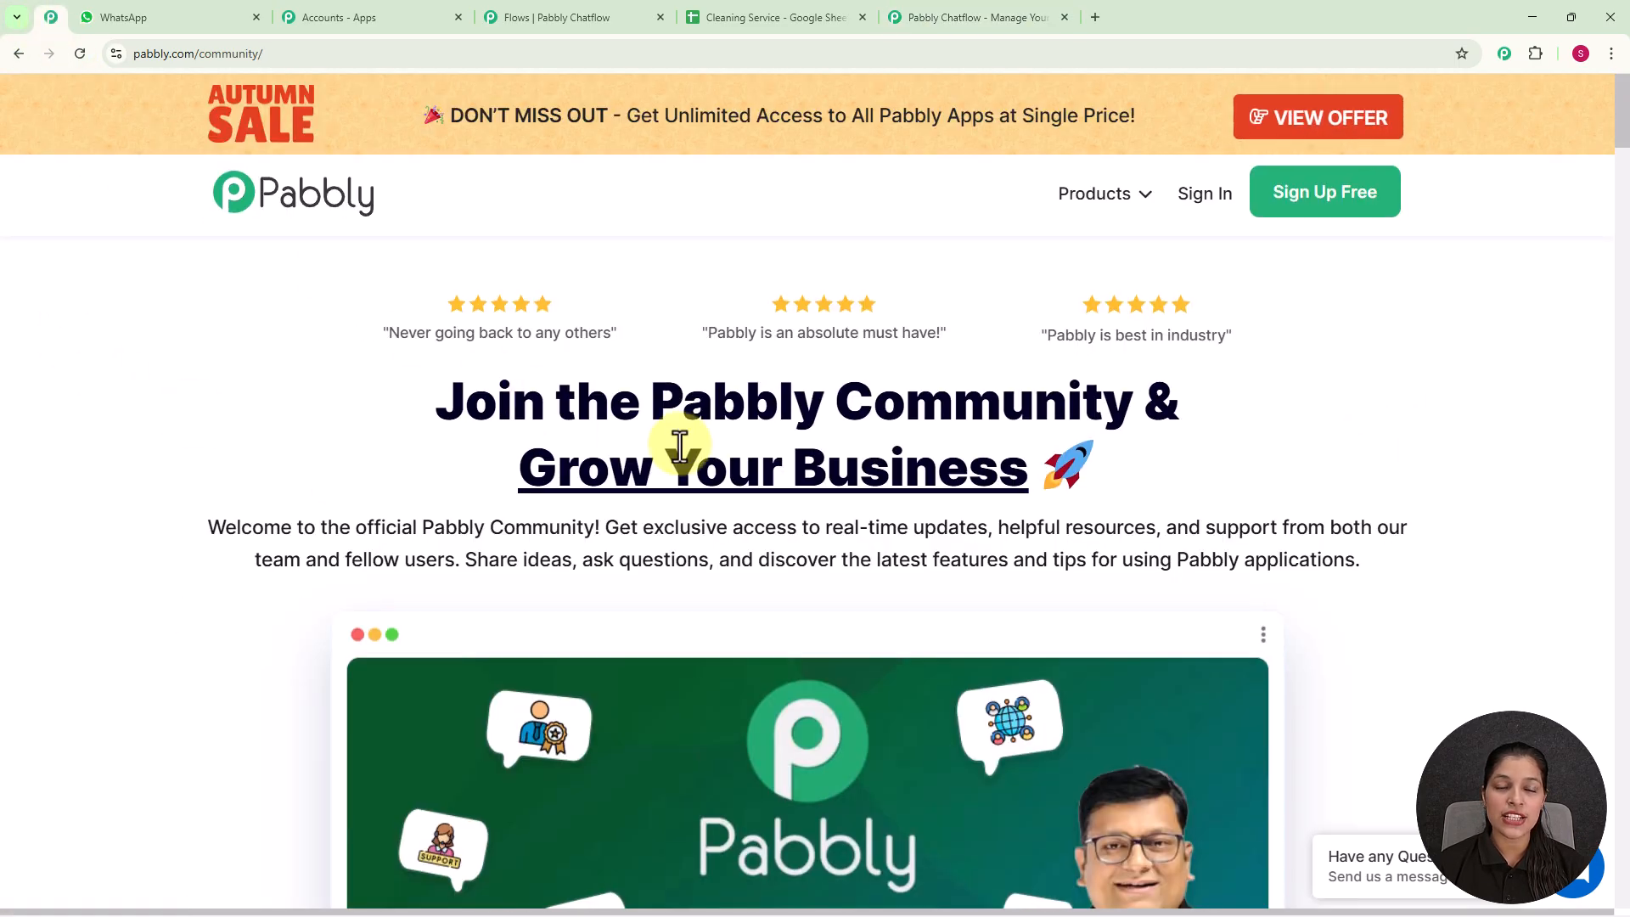
scroll(680, 446, down, 8)
scroll(680, 445, down, 7)
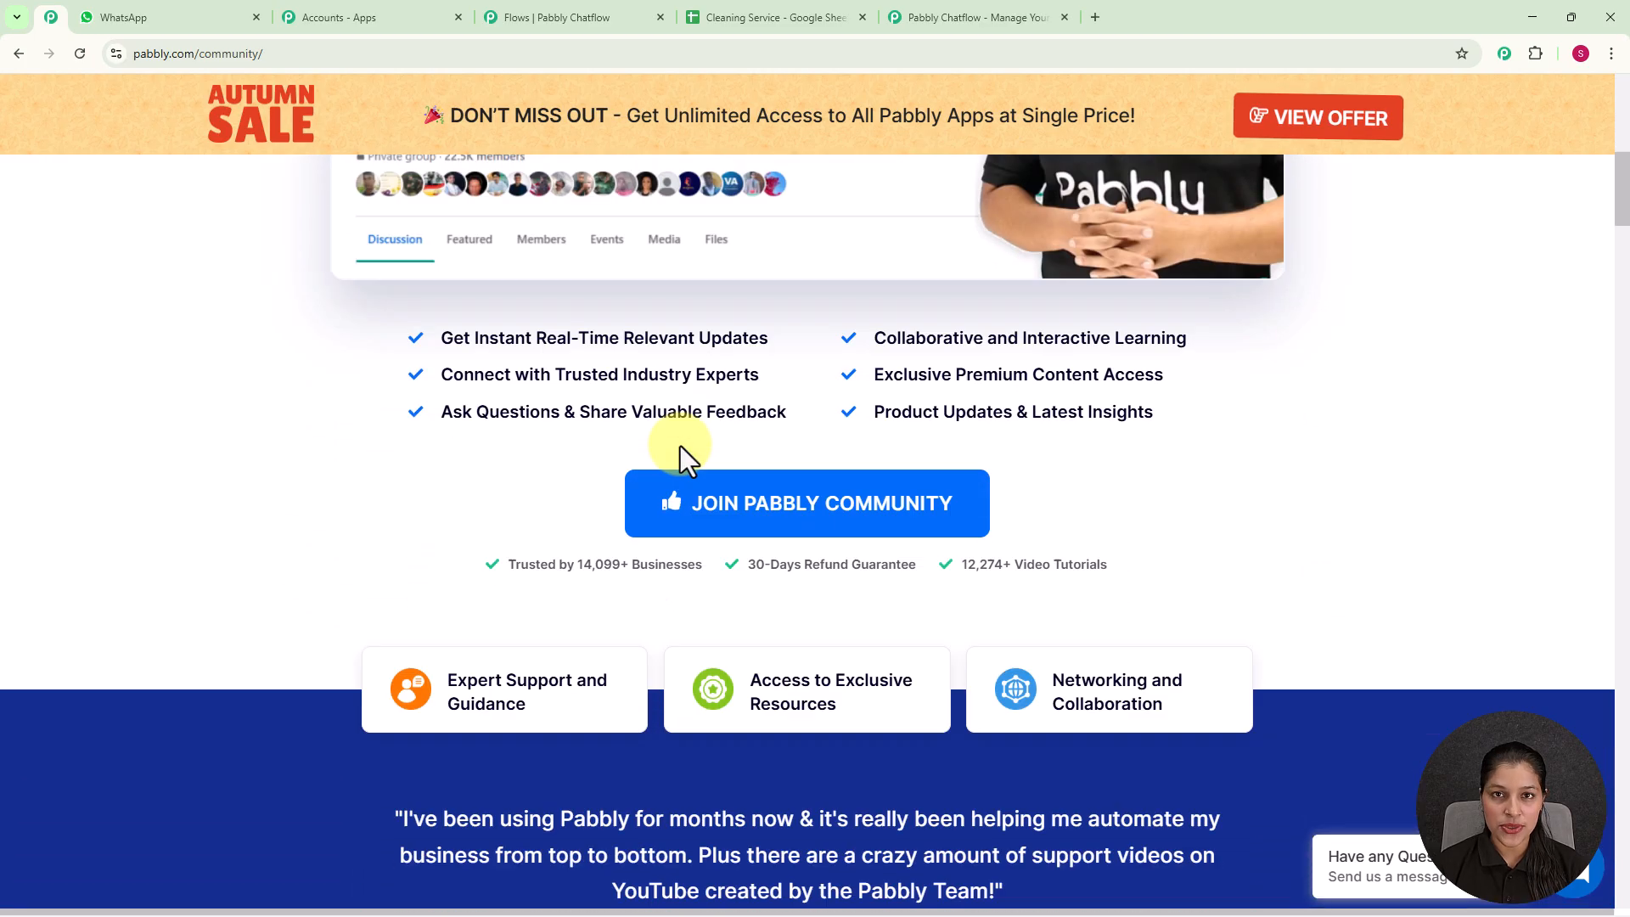
scroll(679, 443, down, 4)
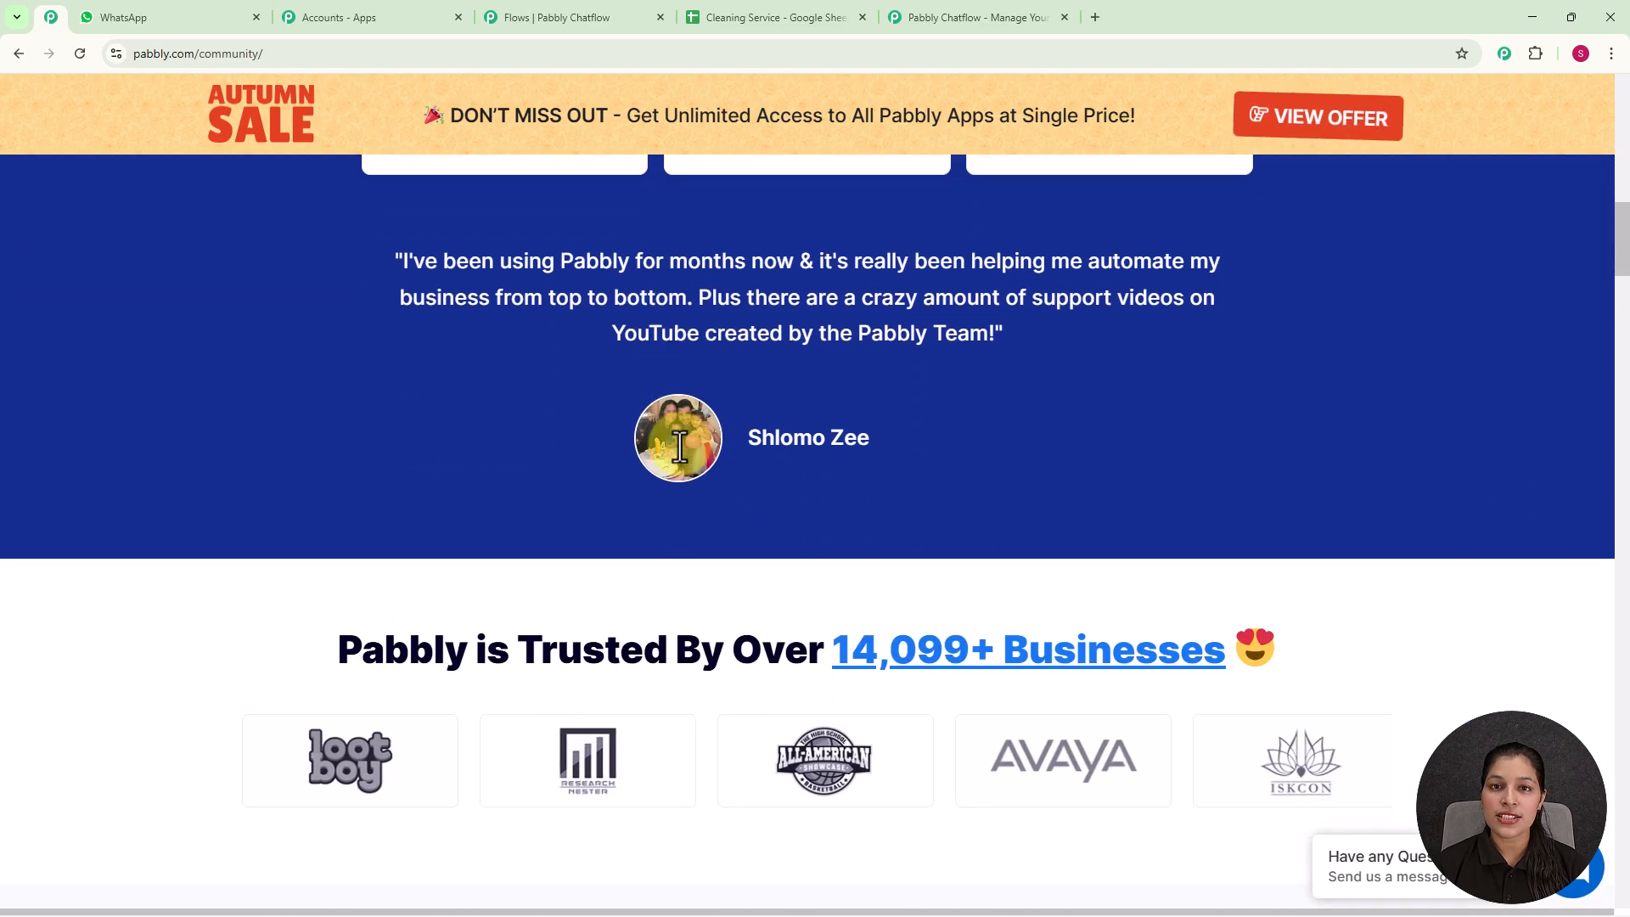
scroll(679, 443, down, 2)
scroll(680, 445, down, 1)
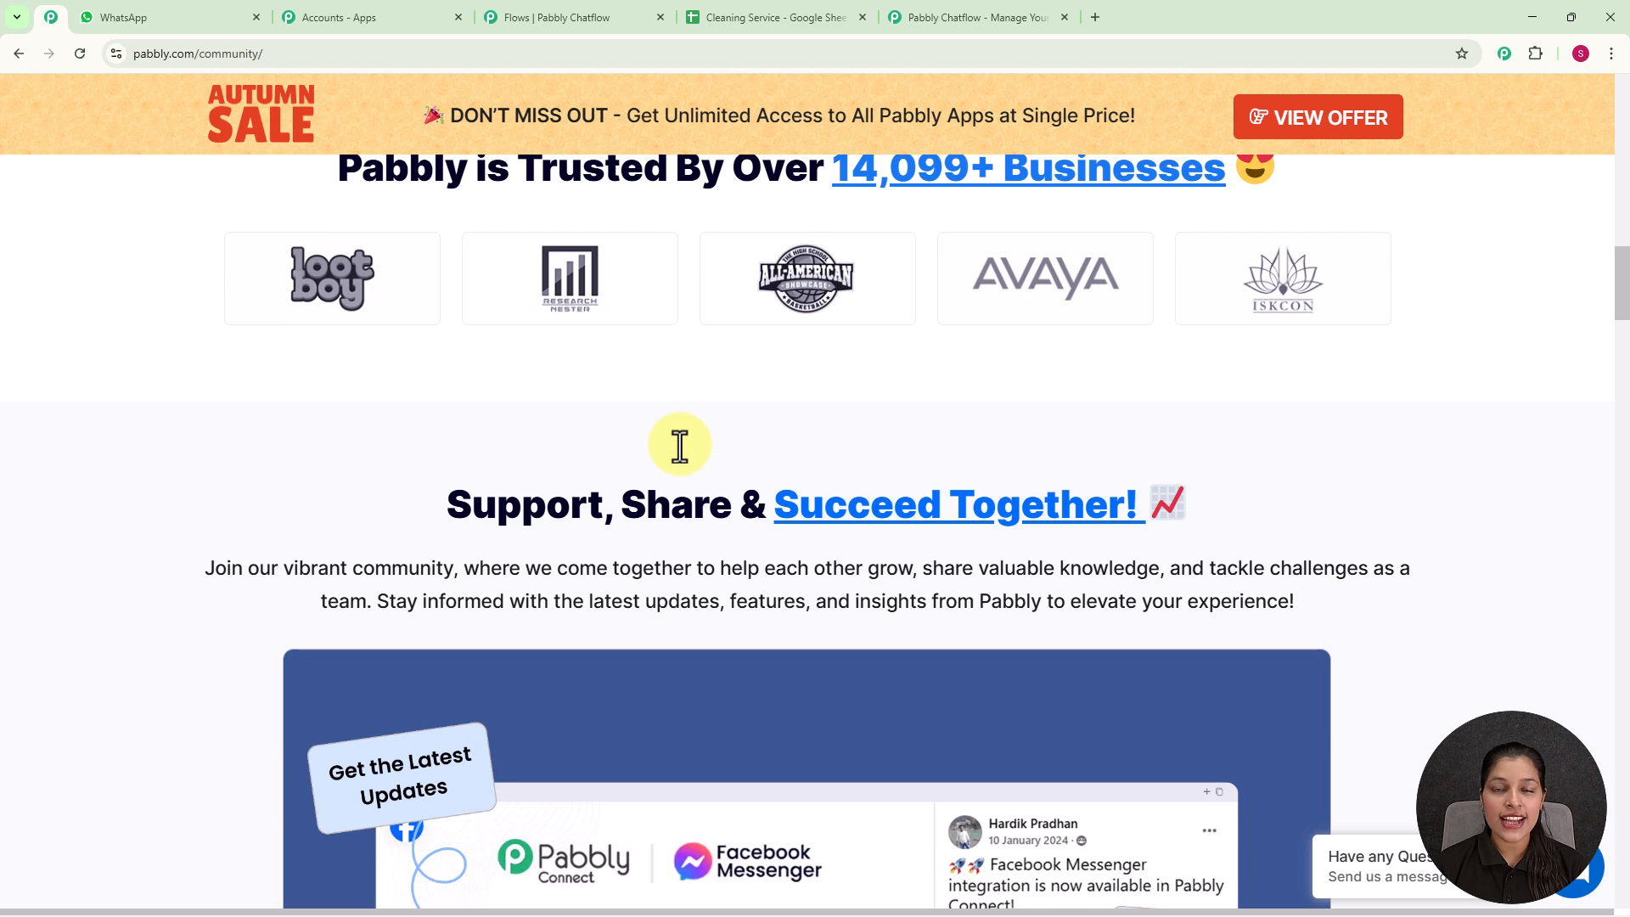
scroll(680, 445, down, 3)
scroll(679, 446, down, 3)
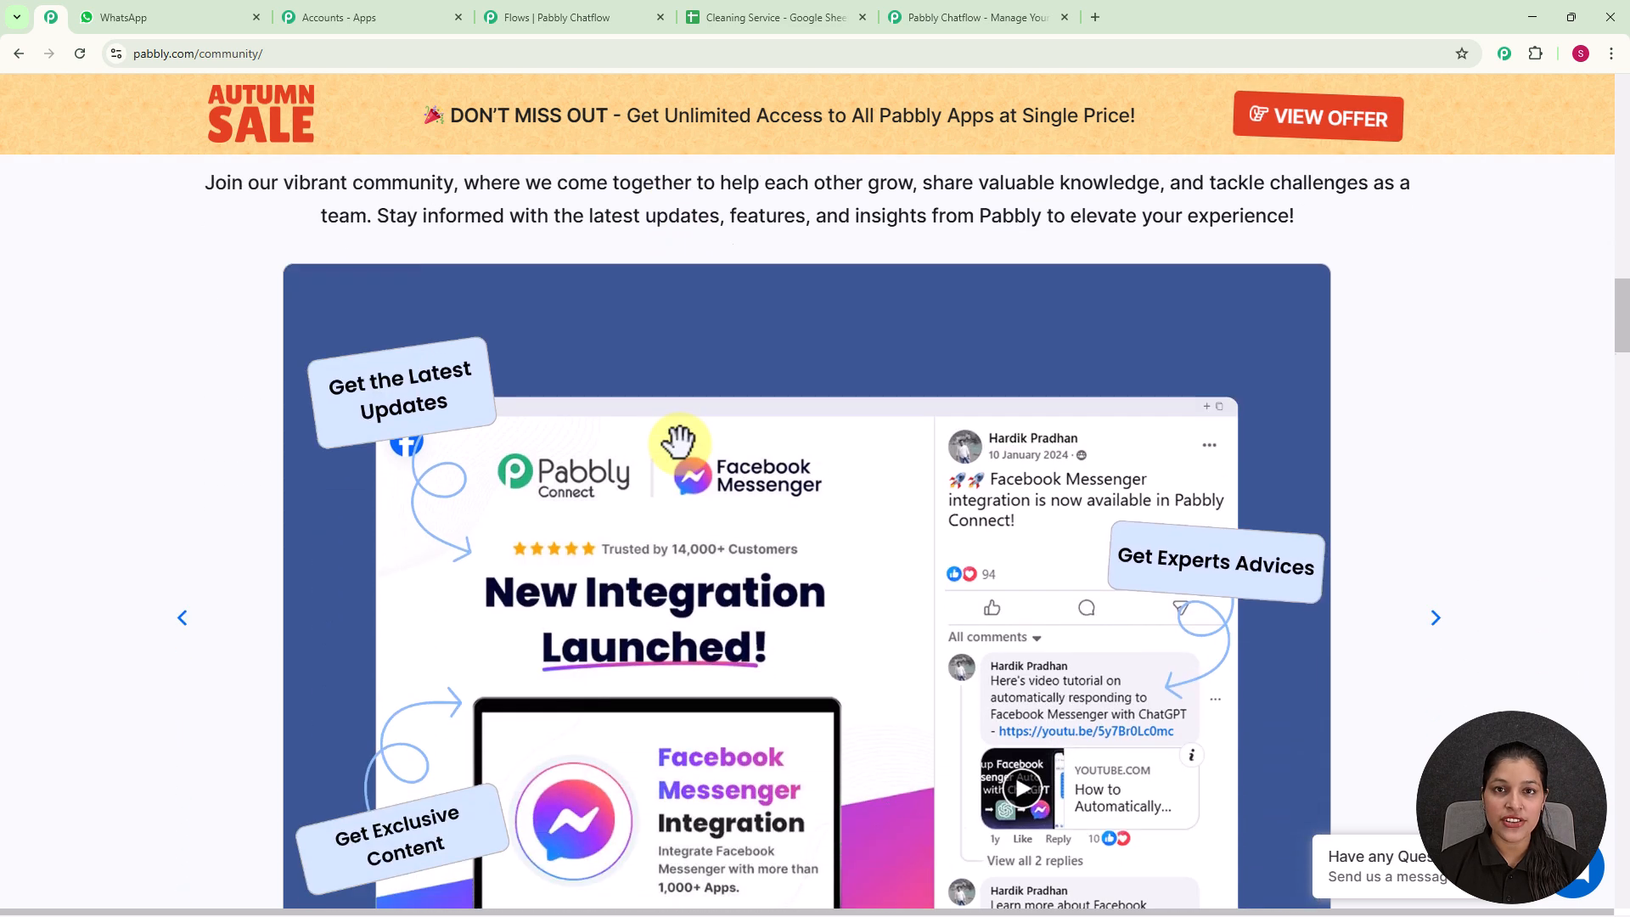
scroll(679, 441, down, 3)
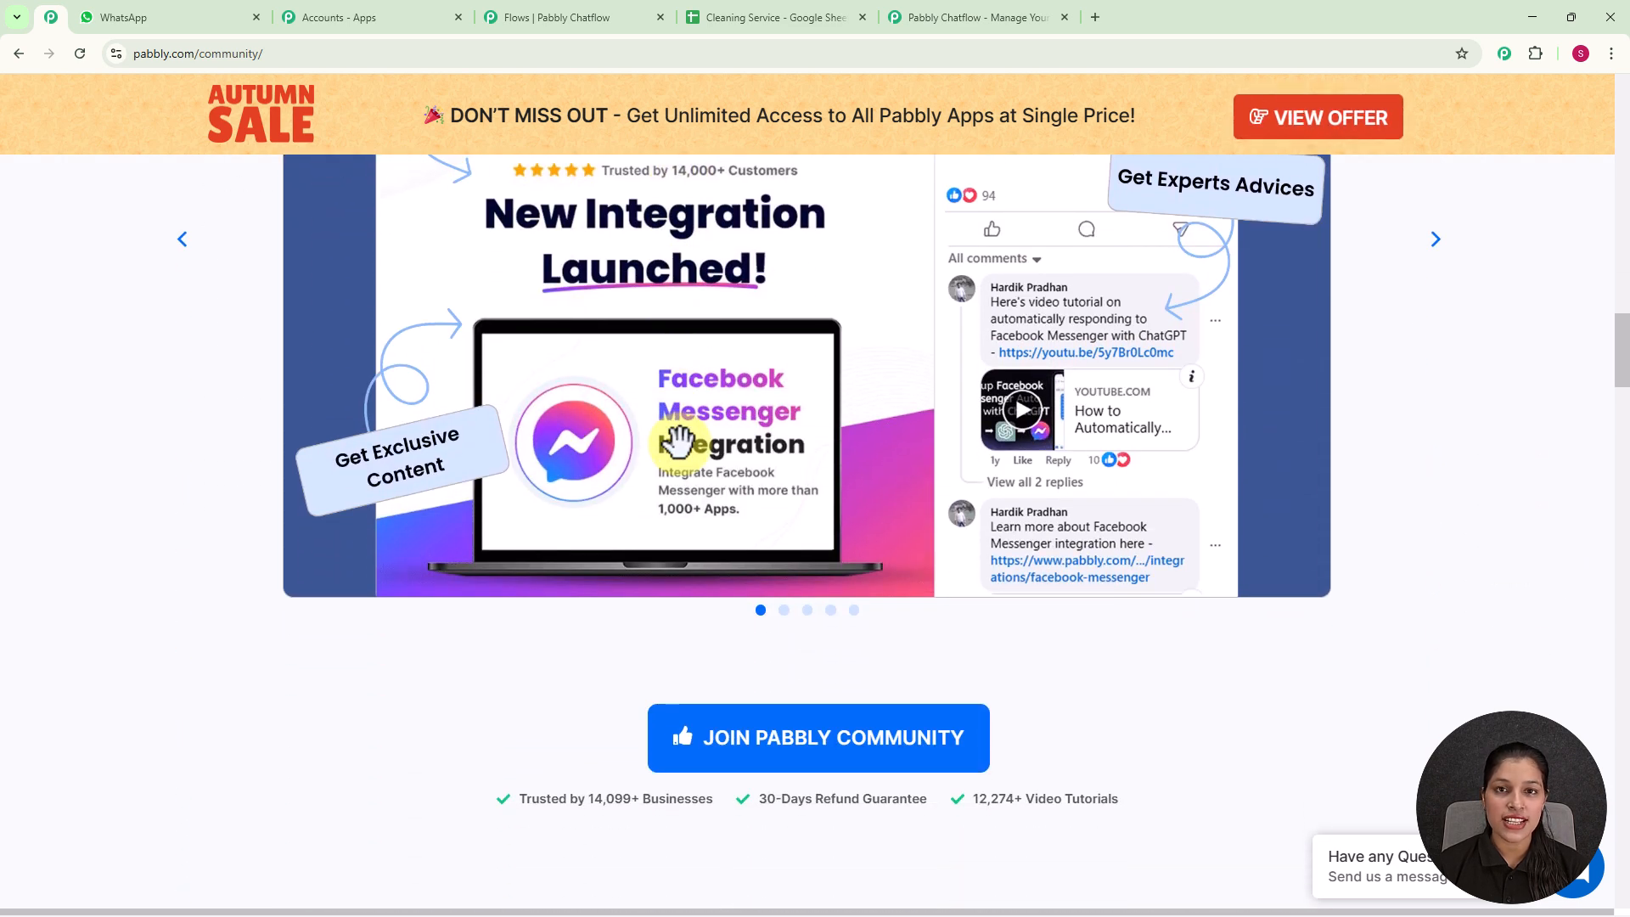
scroll(680, 442, down, 4)
scroll(681, 441, down, 4)
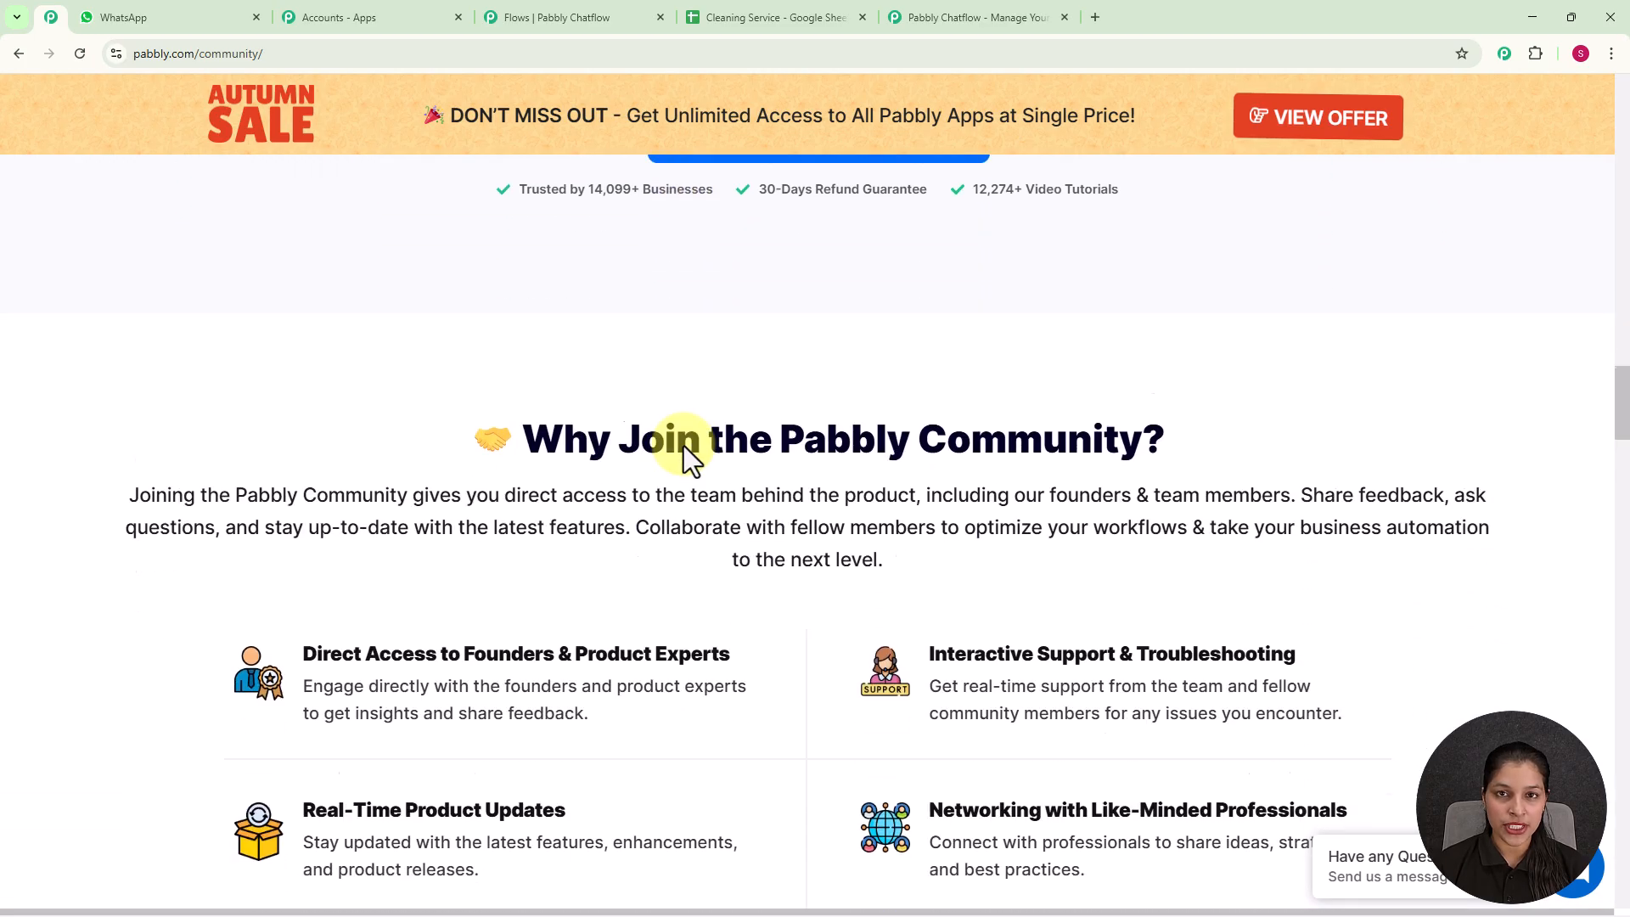
scroll(684, 446, down, 3)
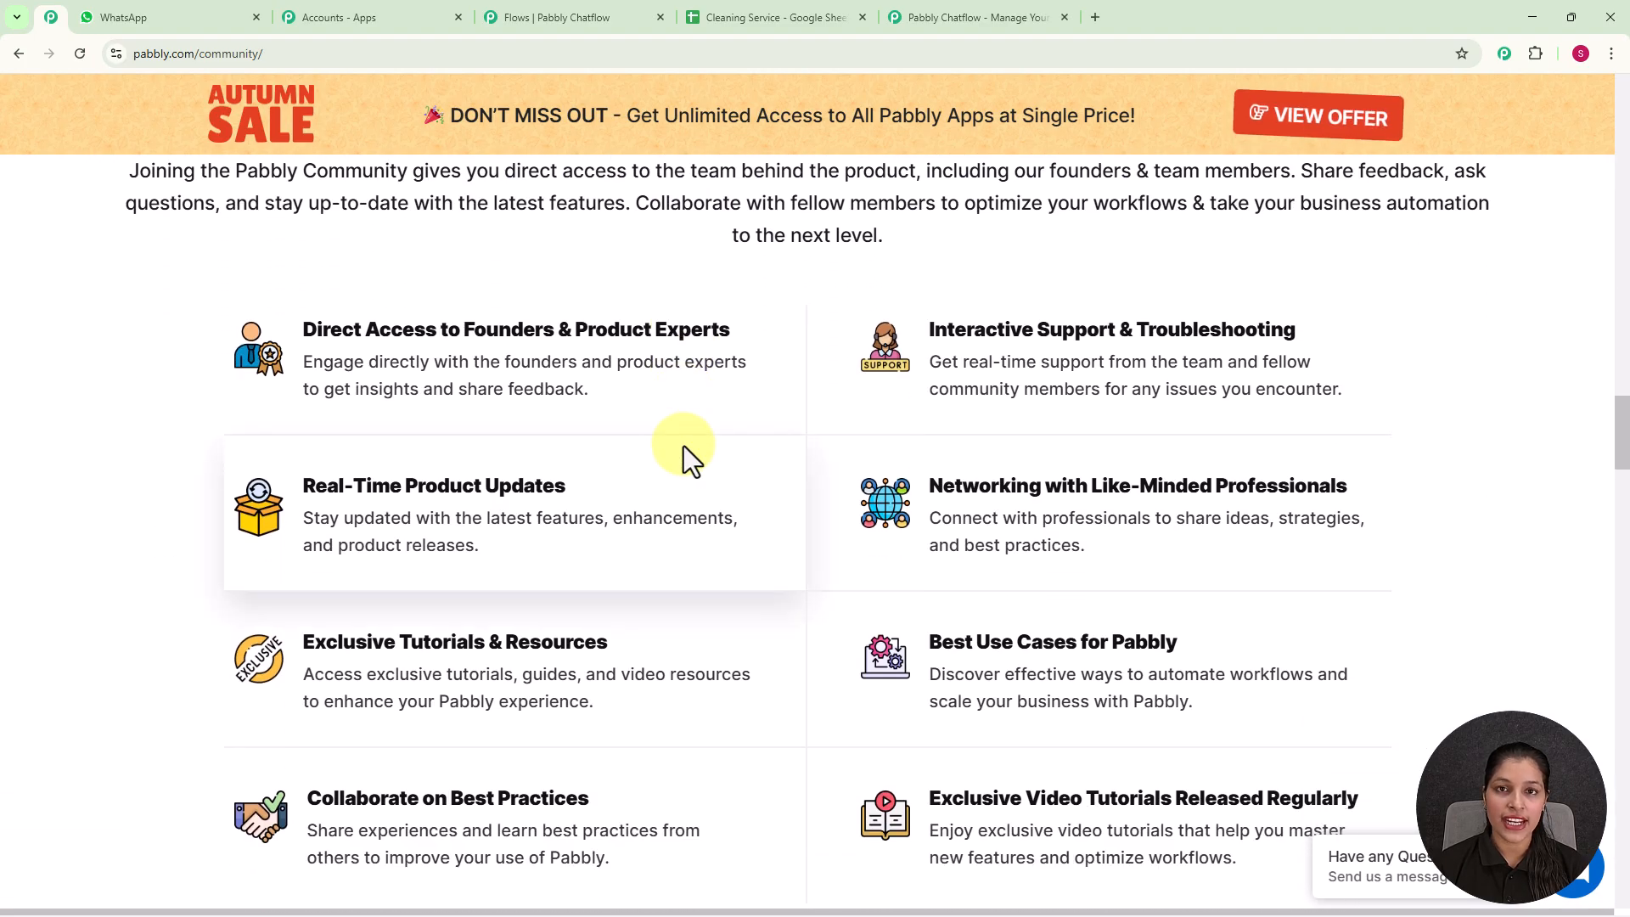
scroll(684, 446, down, 4)
scroll(684, 445, down, 4)
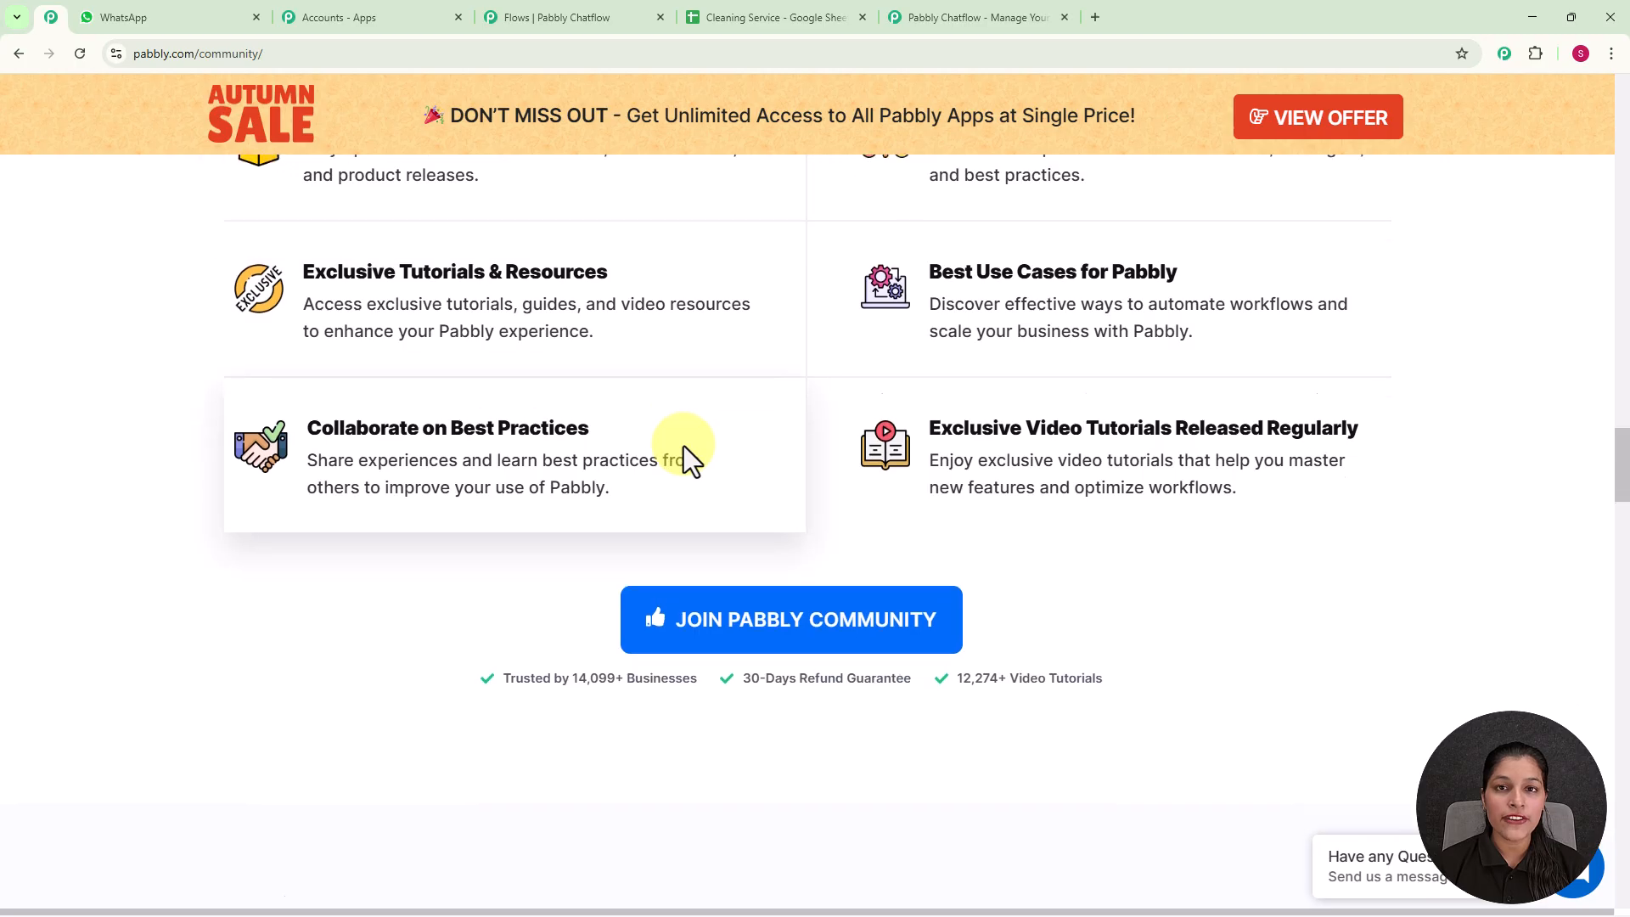
scroll(684, 445, down, 3)
scroll(685, 446, down, 1)
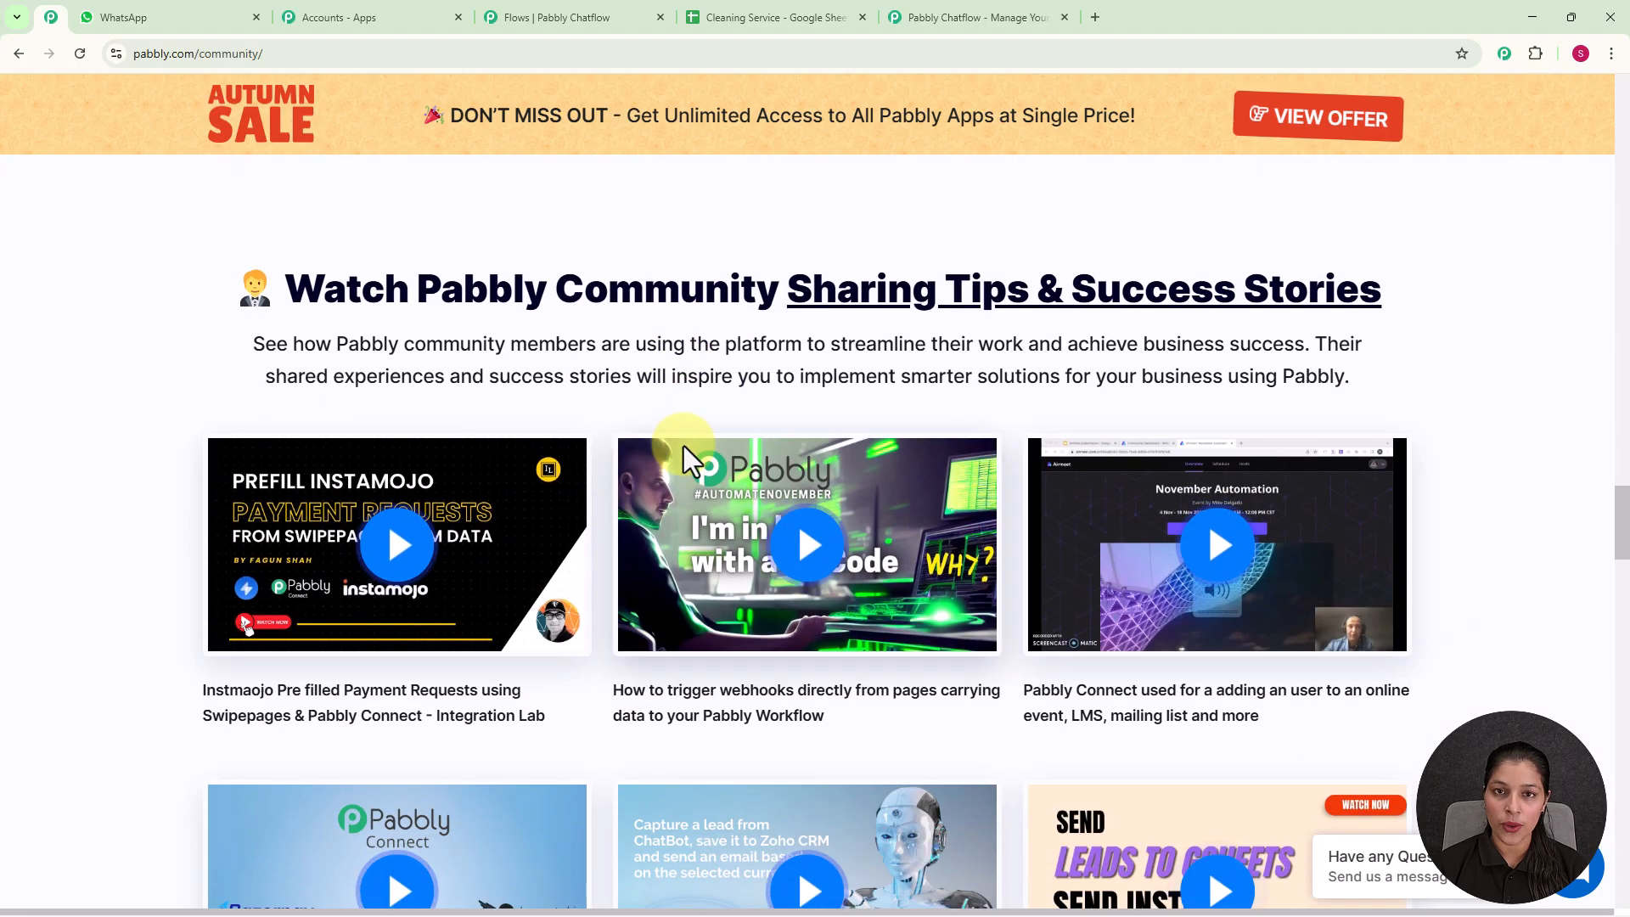
Return to the Pabbly Chatflow page, dismiss the limited-time offer and sign in to the existing account
click(920, 25)
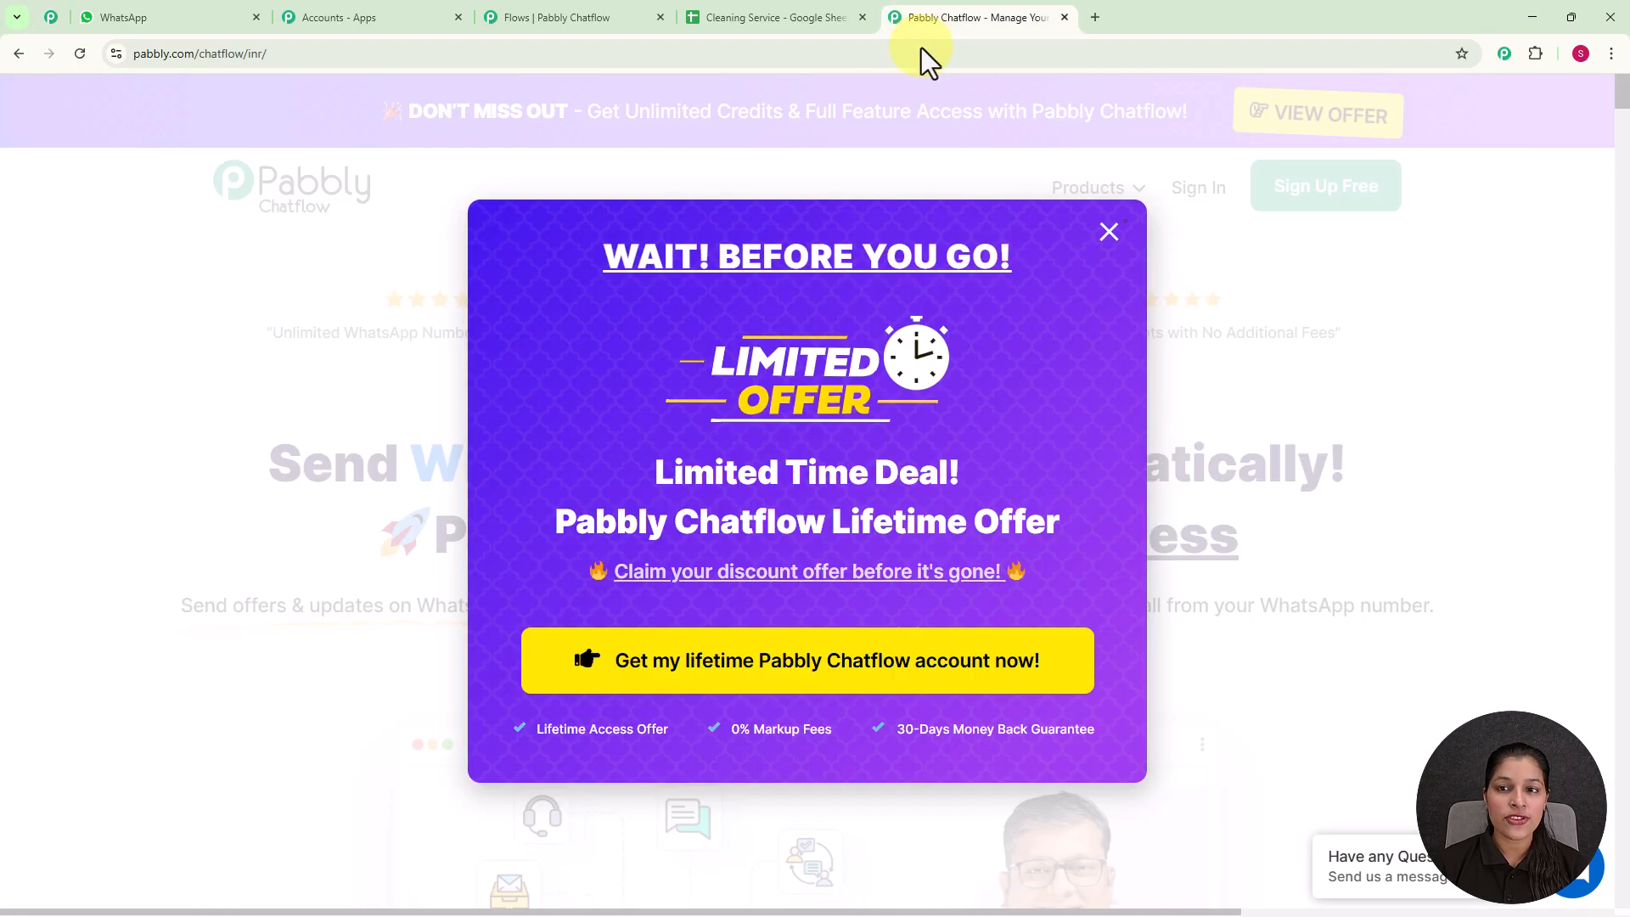
click(1107, 231)
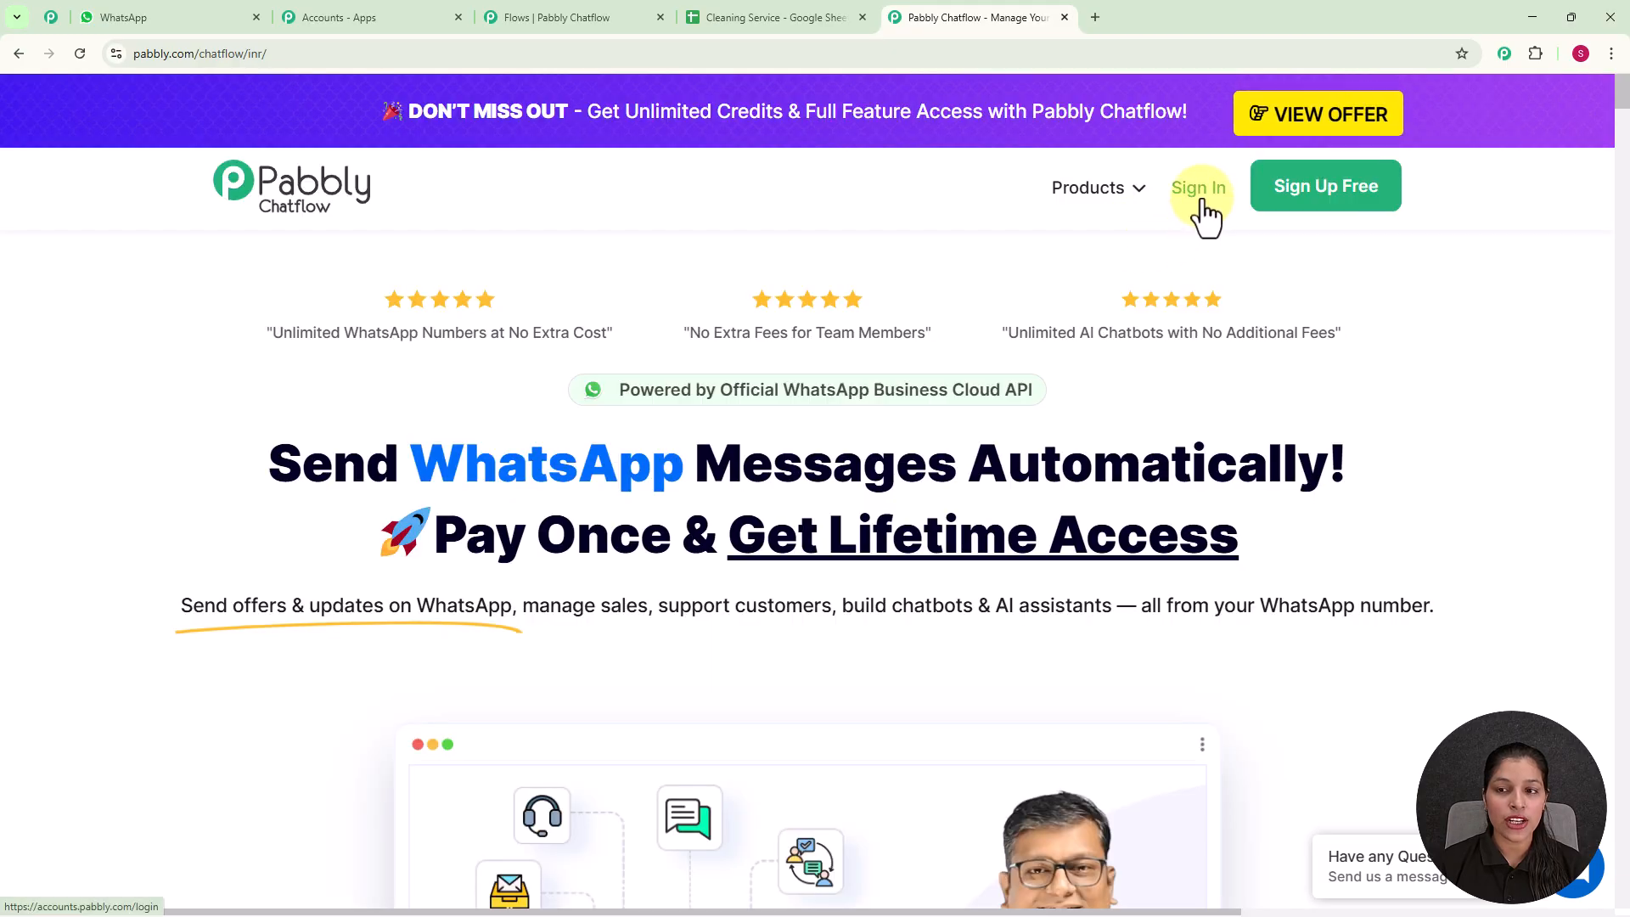
click(1200, 197)
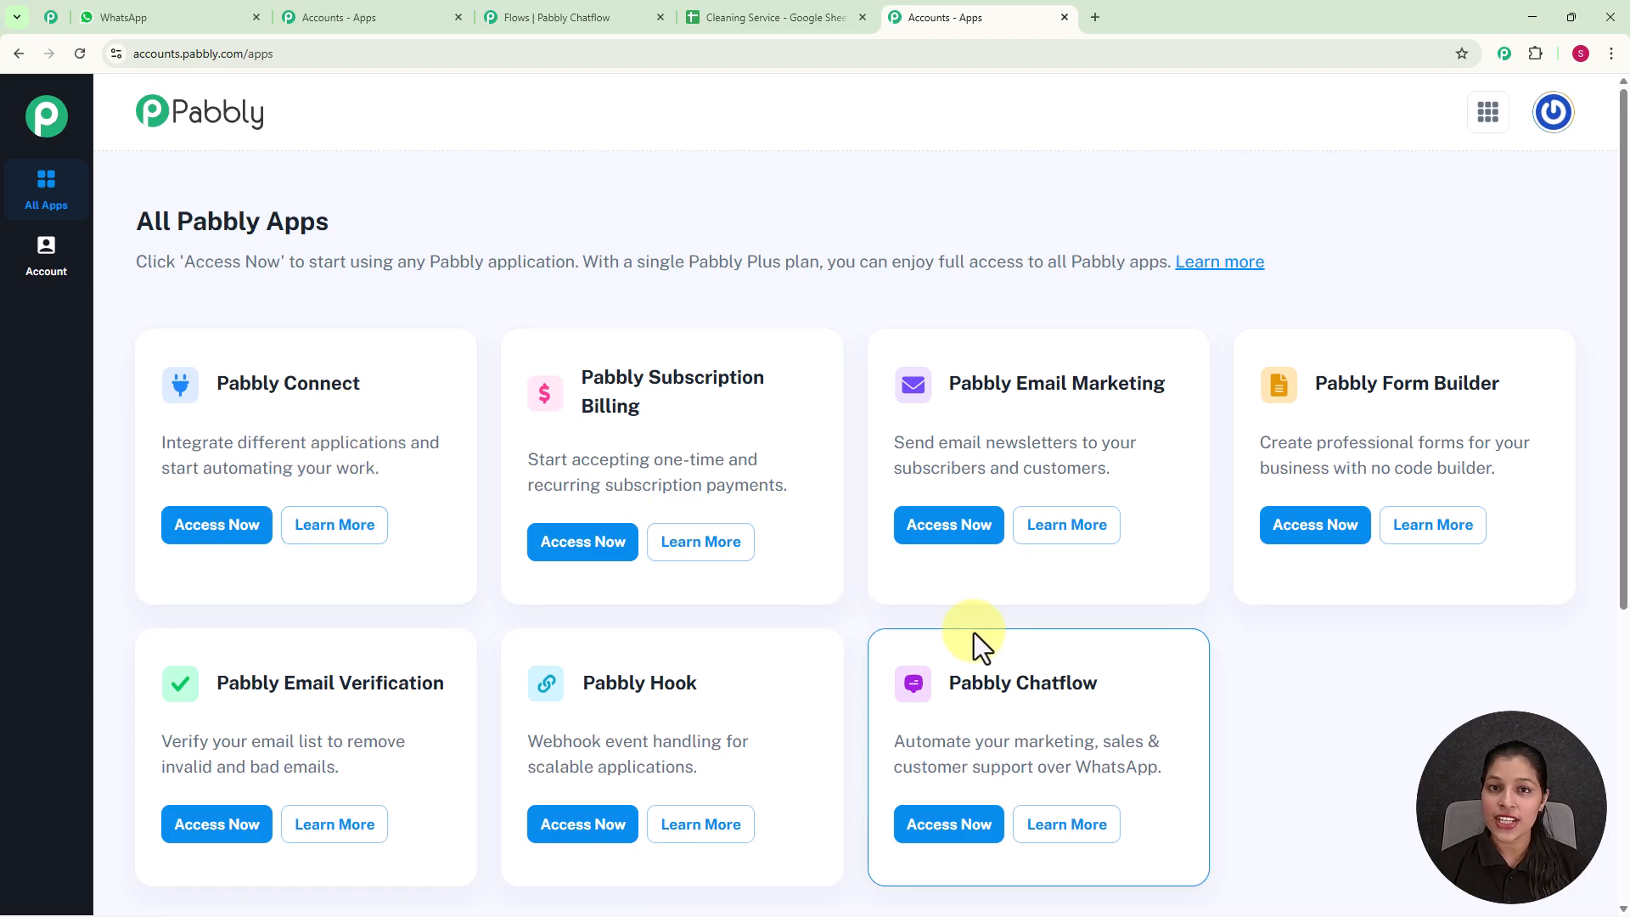
Open Pabbly Chatflow from the list of Pabbly apps
scroll(998, 649, down, 1)
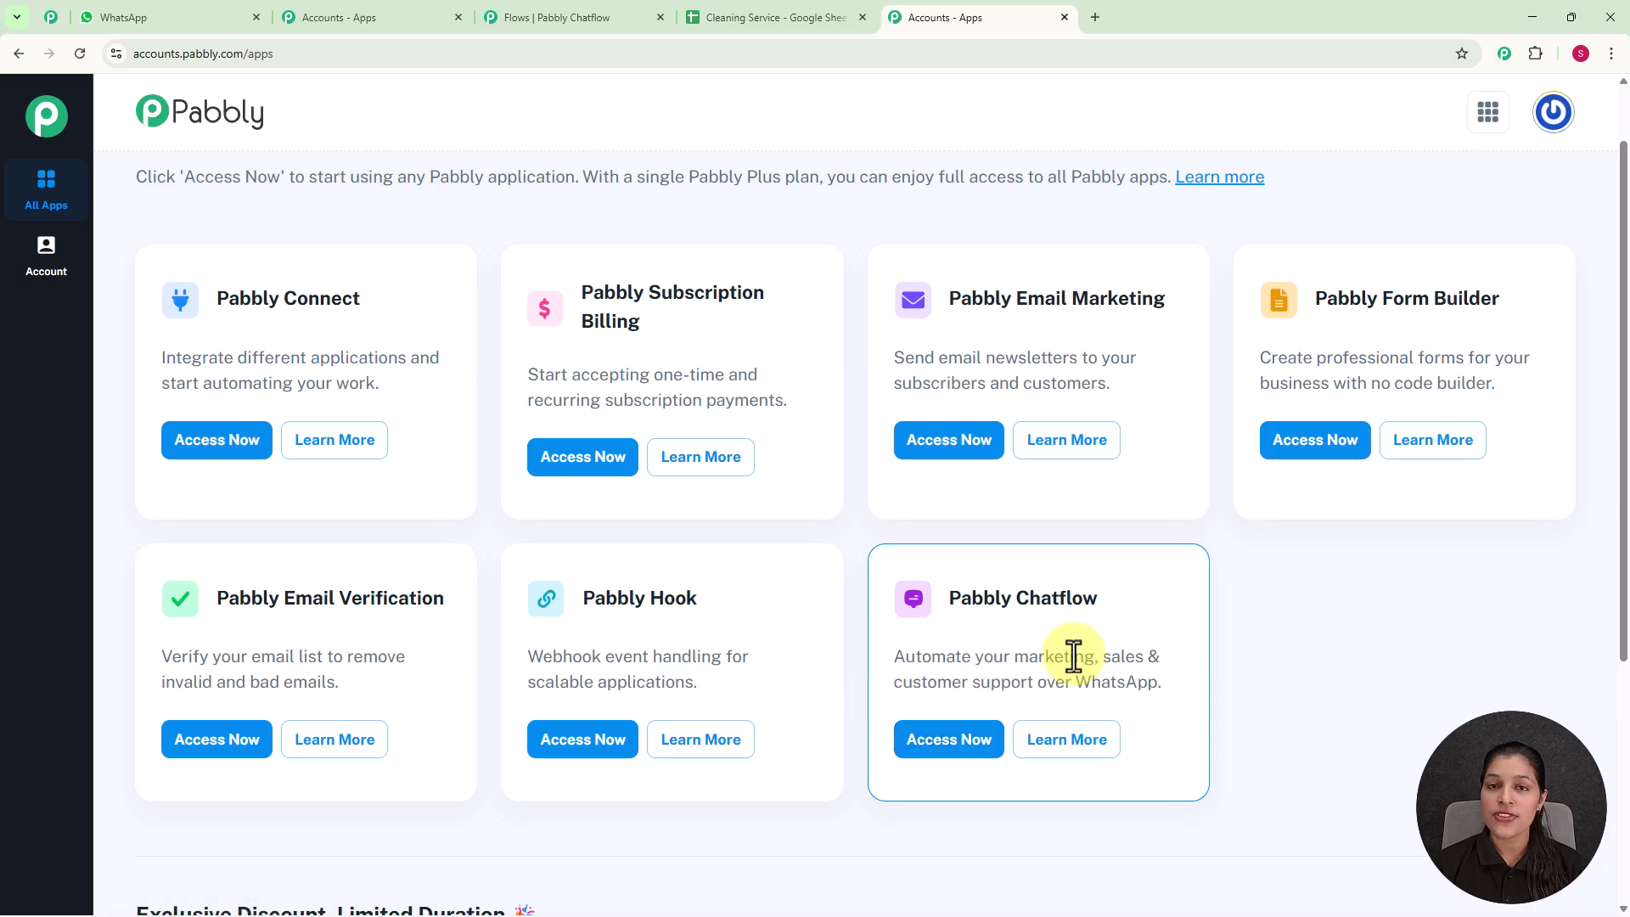
click(930, 752)
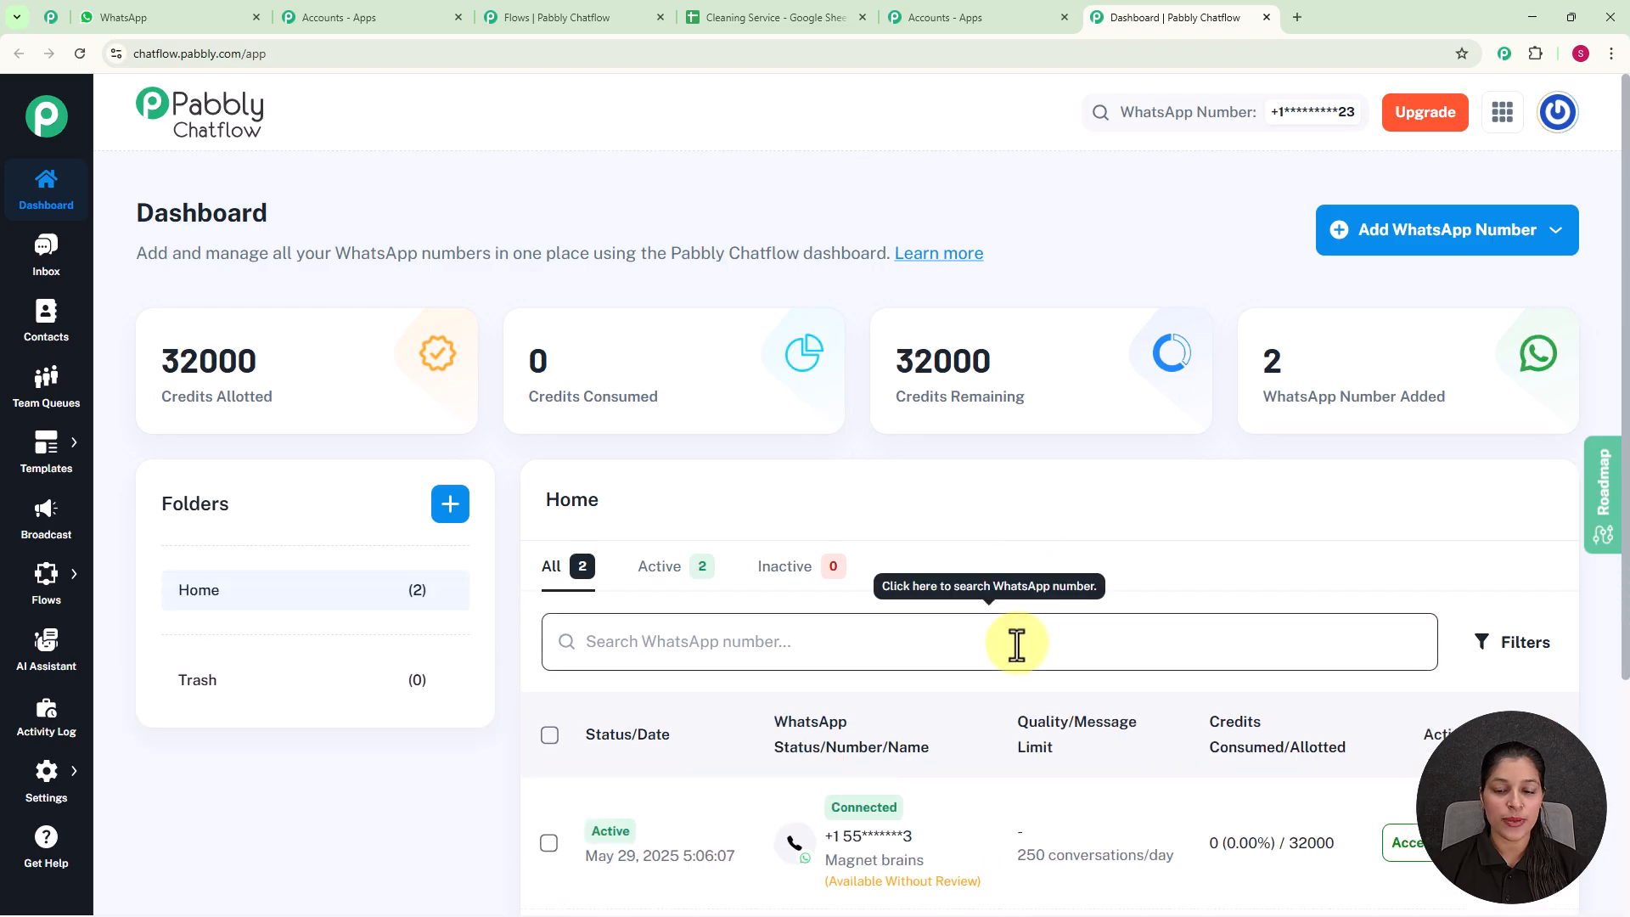
Look through the dashboard's WhatsApp numbers and the connection methods offered for adding a new number
scroll(1017, 650, down, 1)
scroll(1017, 650, down, 3)
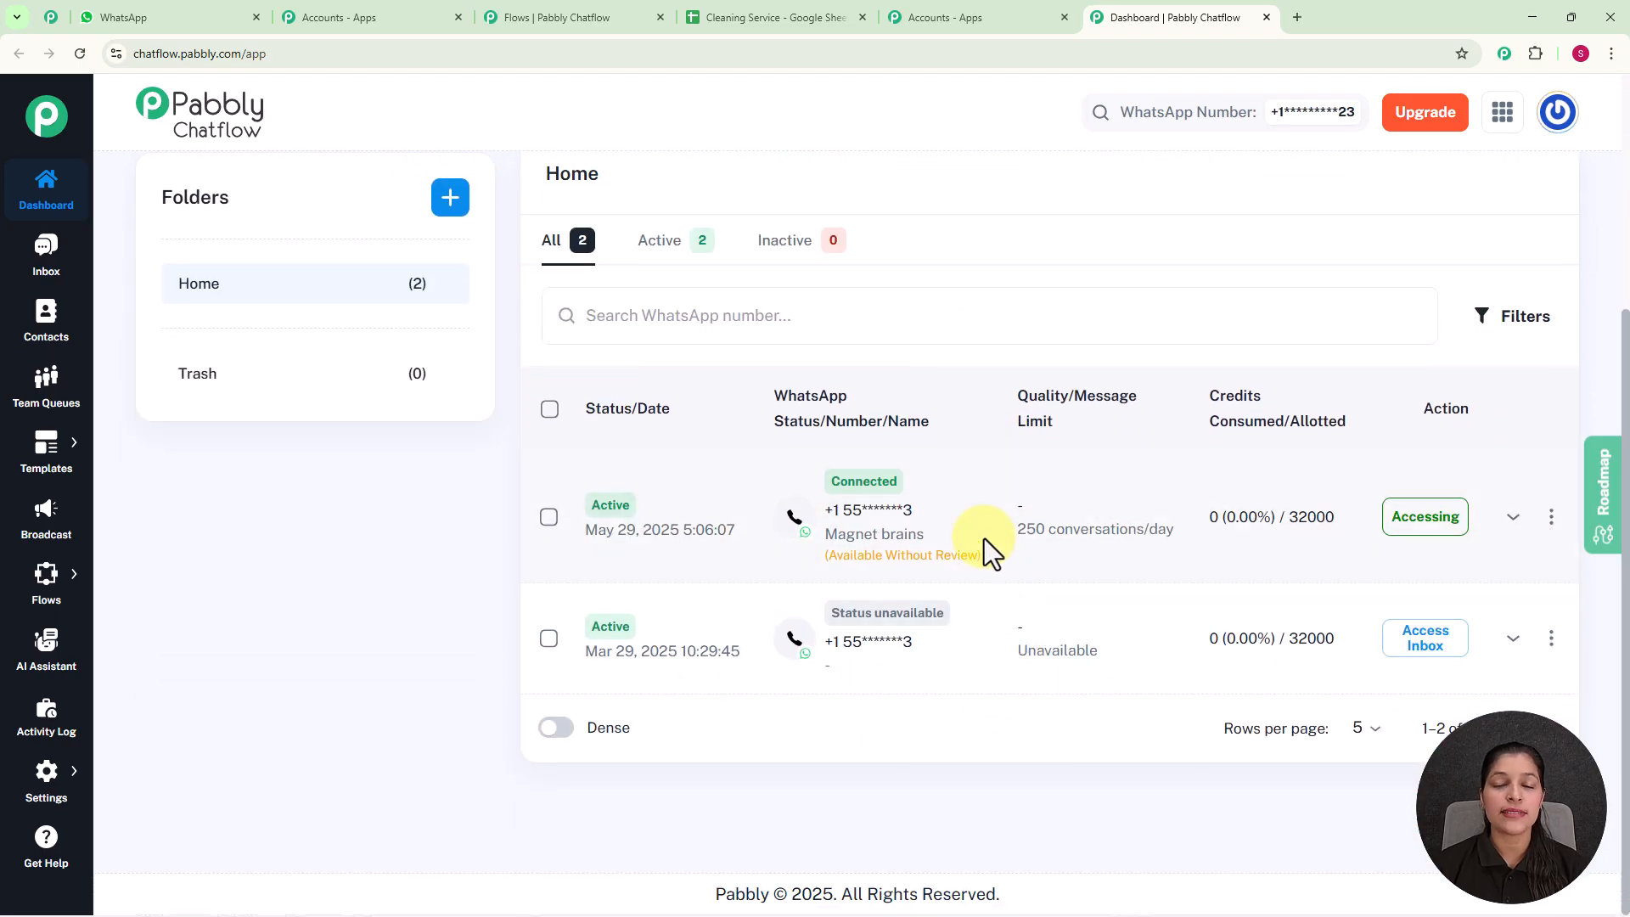
scroll(985, 538, up, 3)
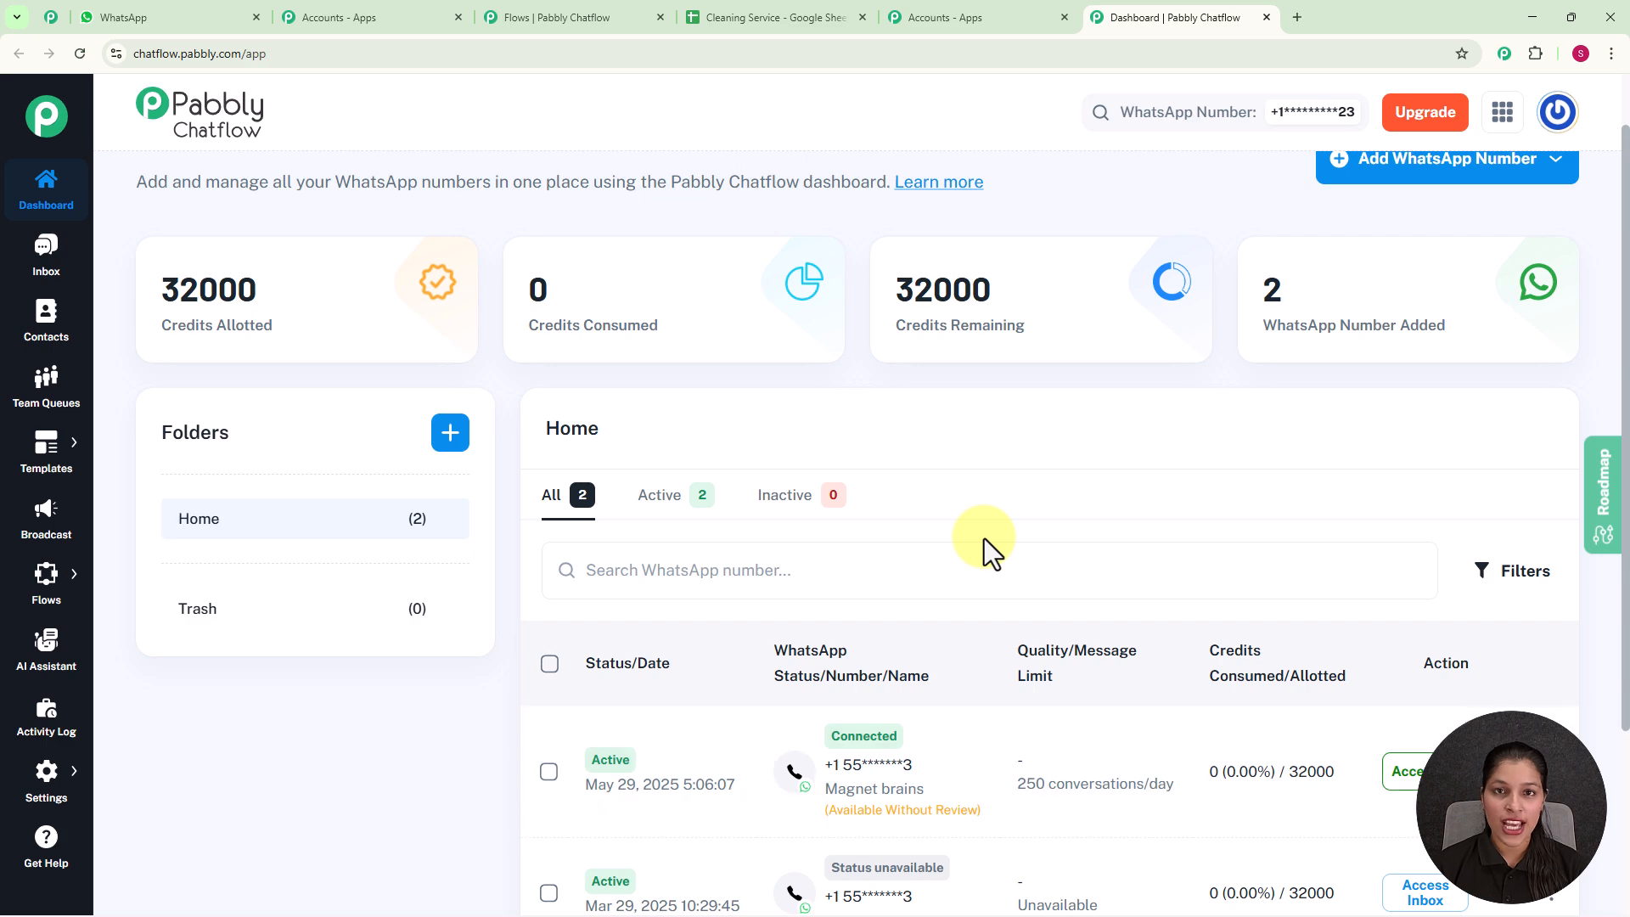
scroll(985, 539, up, 1)
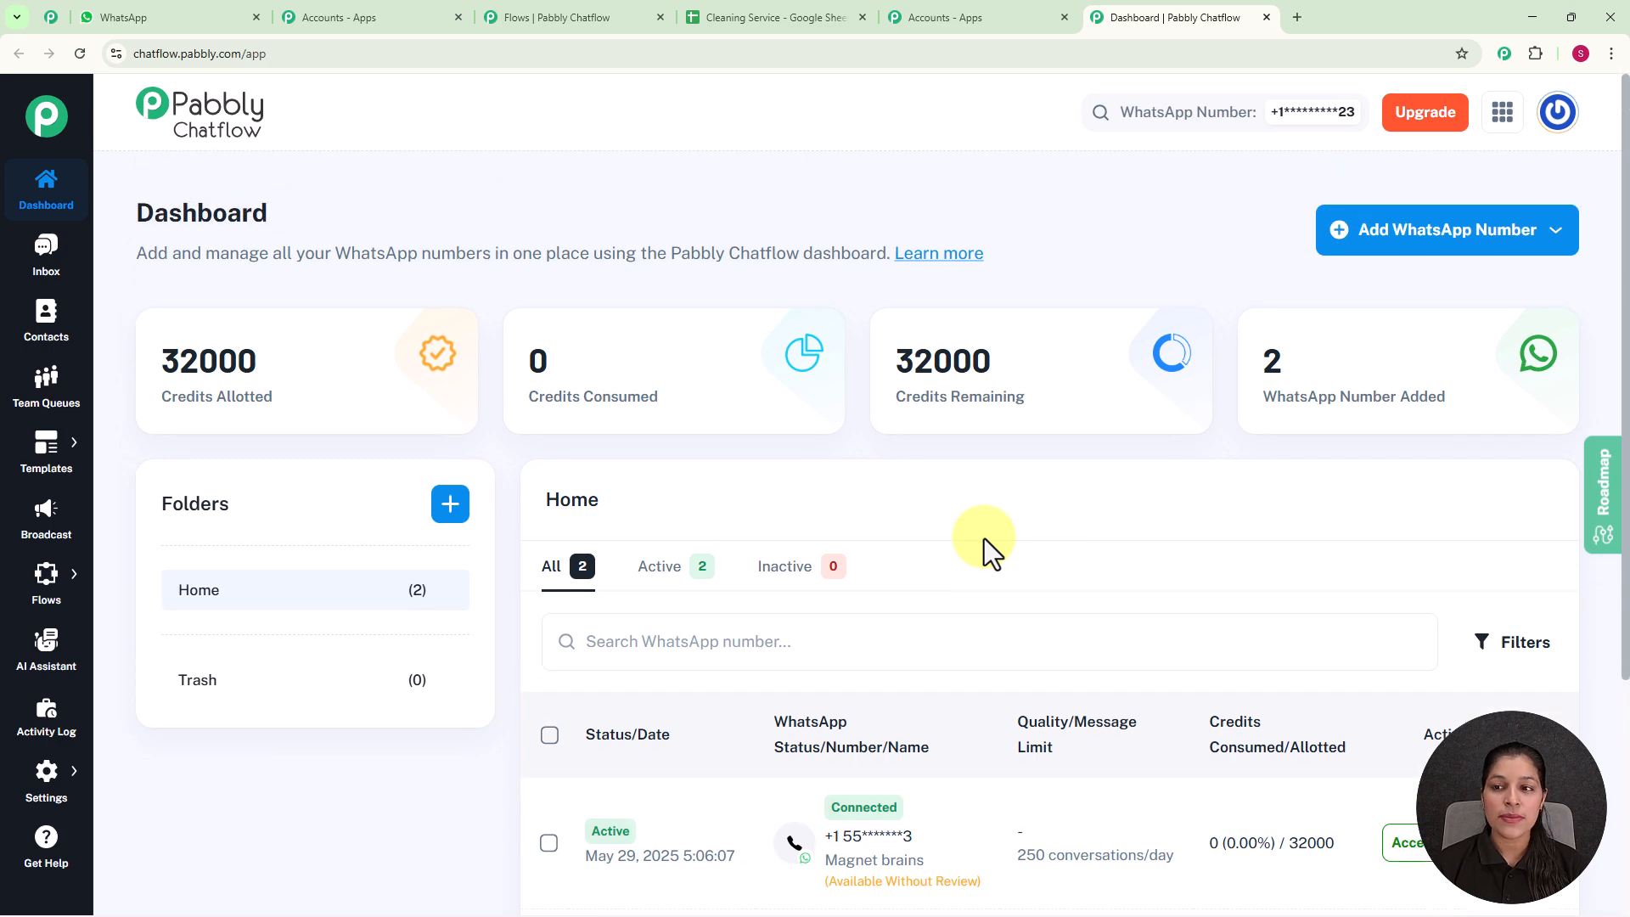
click(1484, 248)
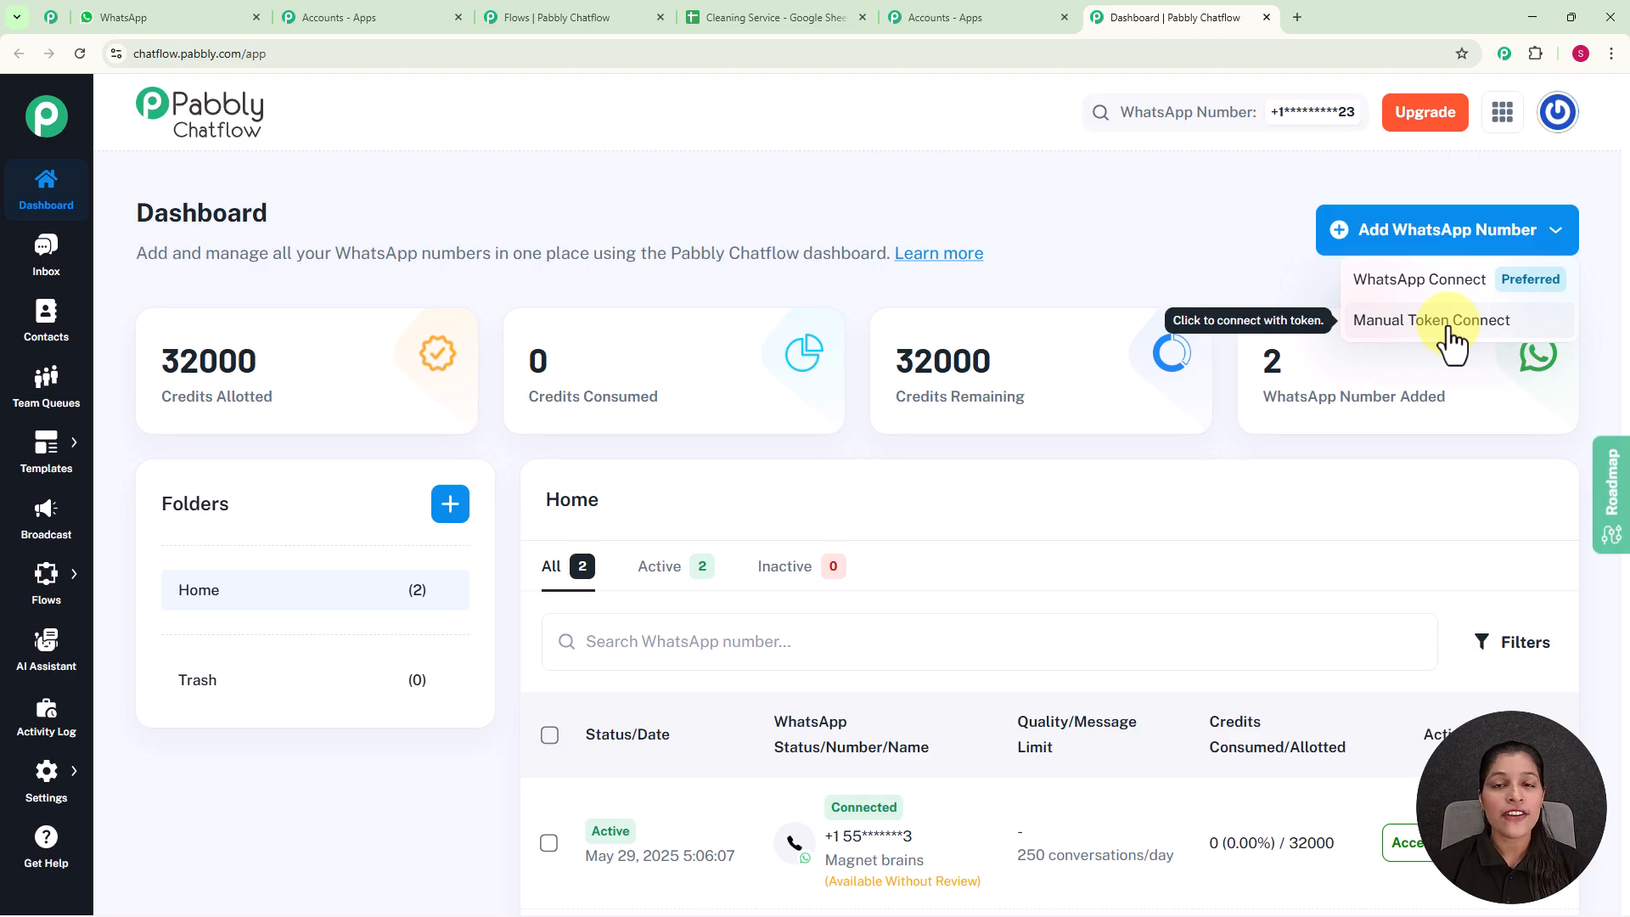
click(1183, 227)
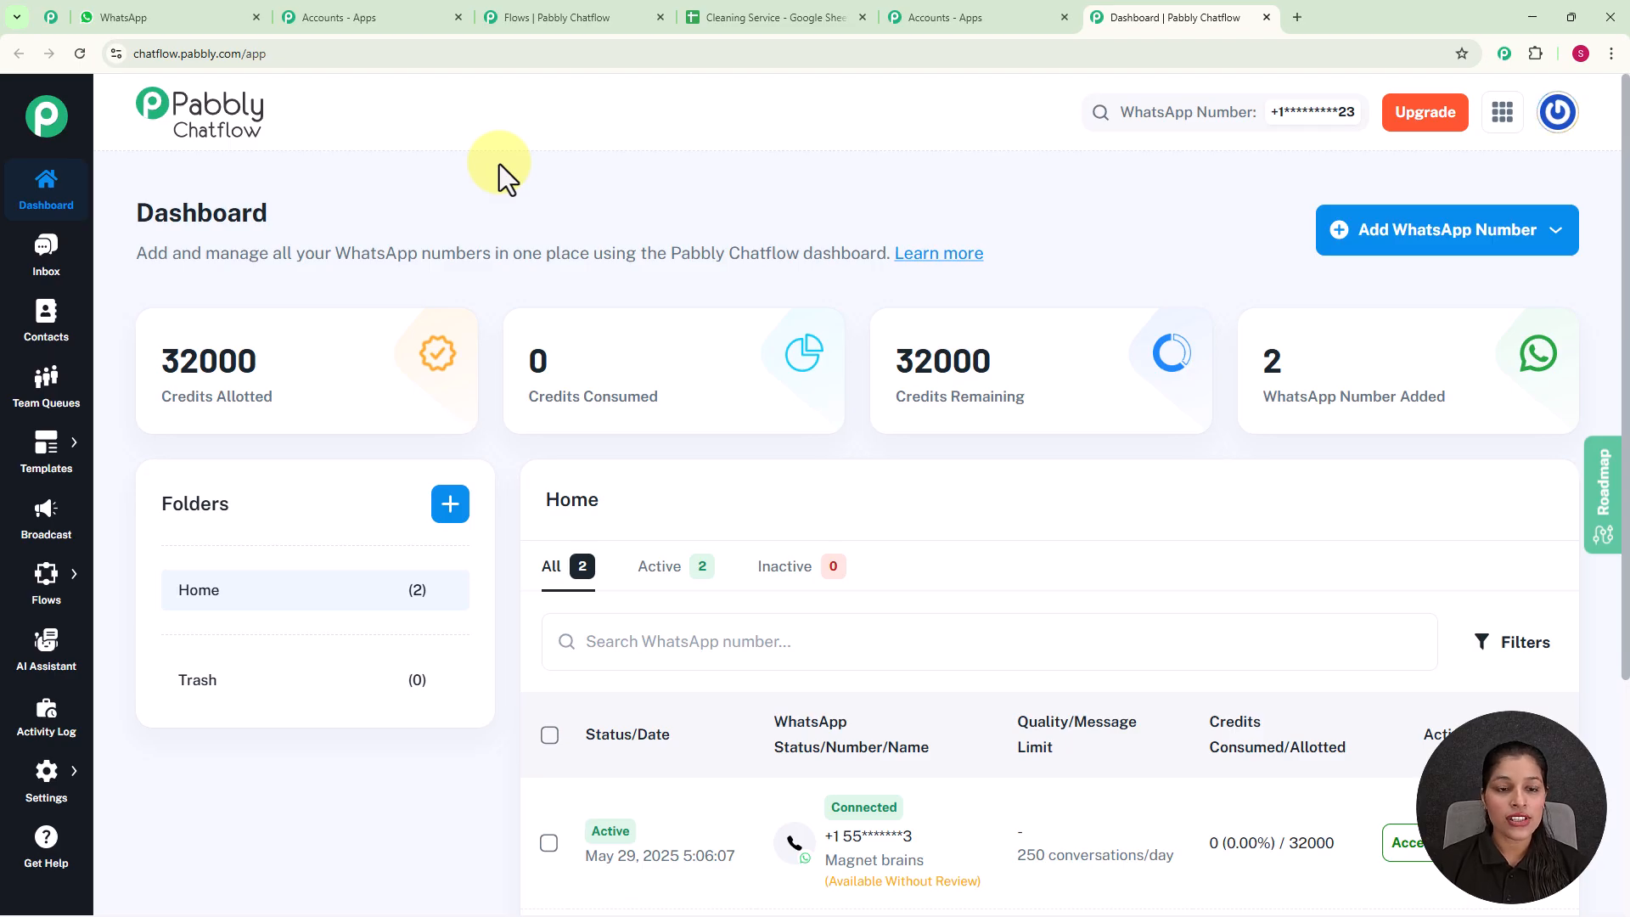
Open the Flows page, look through the existing flows and create a new flow
mouse_move(42, 582)
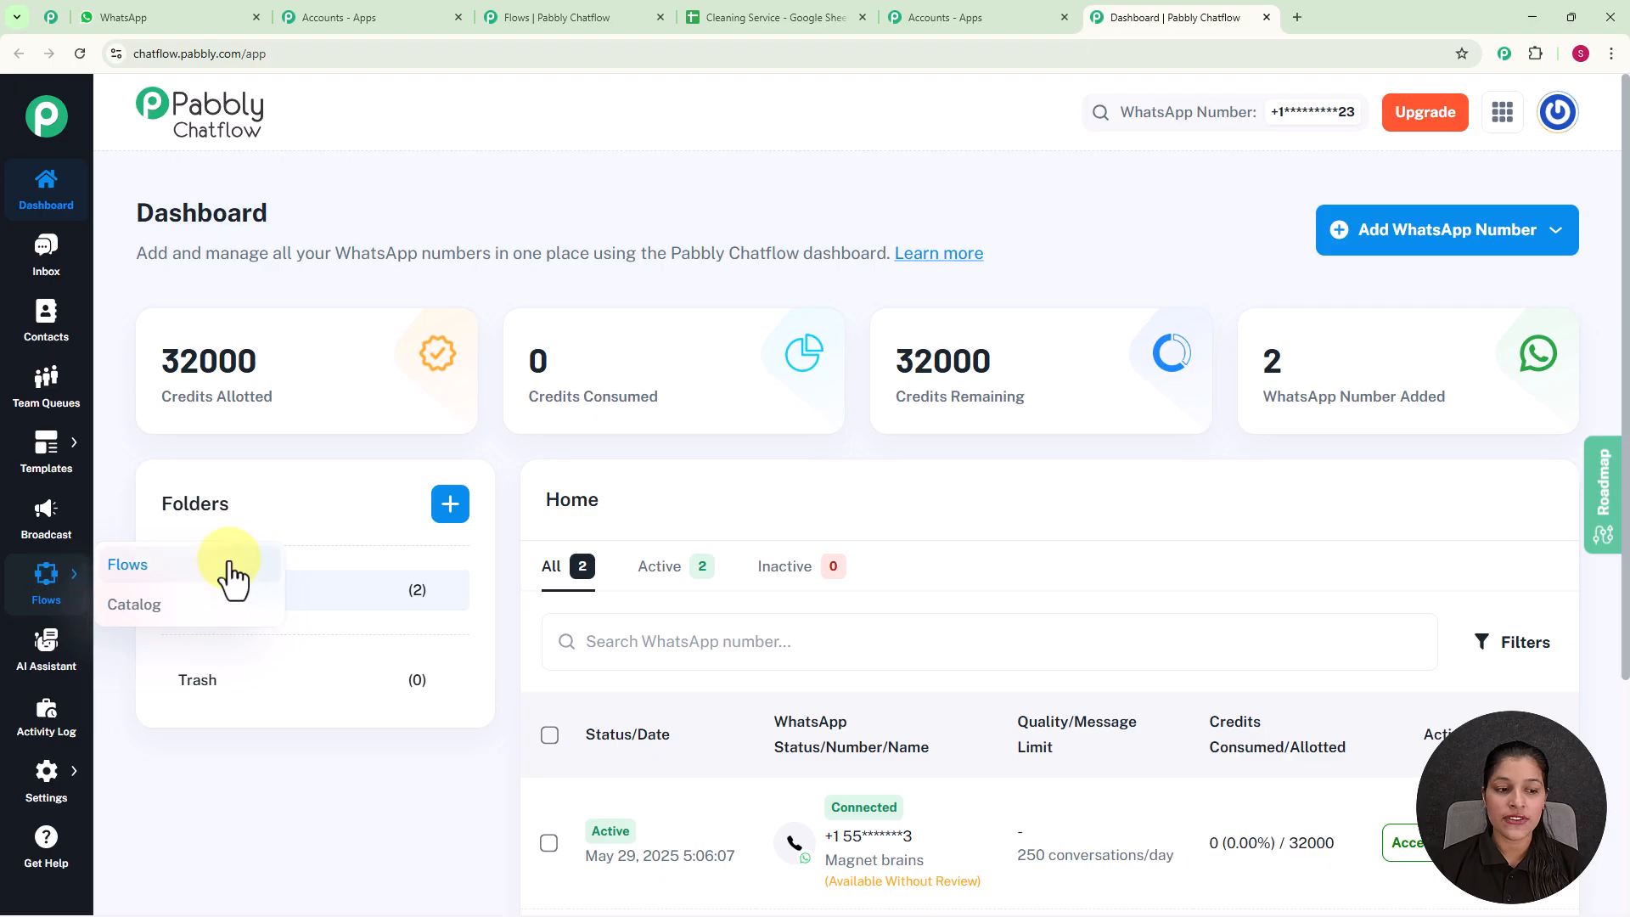
click(192, 564)
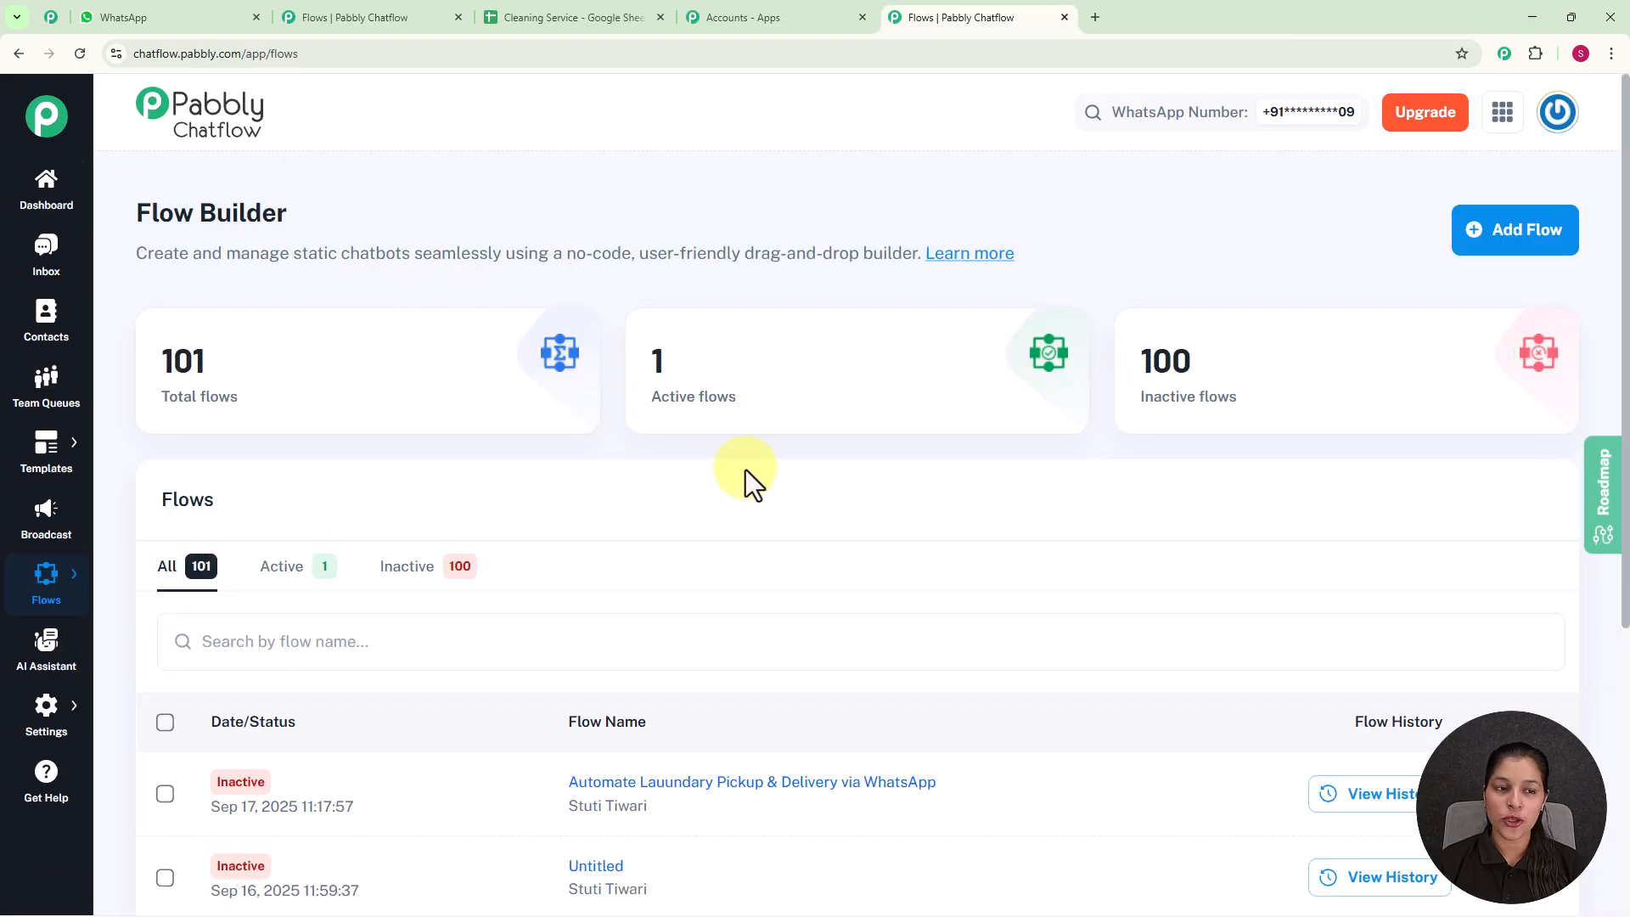
scroll(747, 484, down, 4)
scroll(751, 499, up, 2)
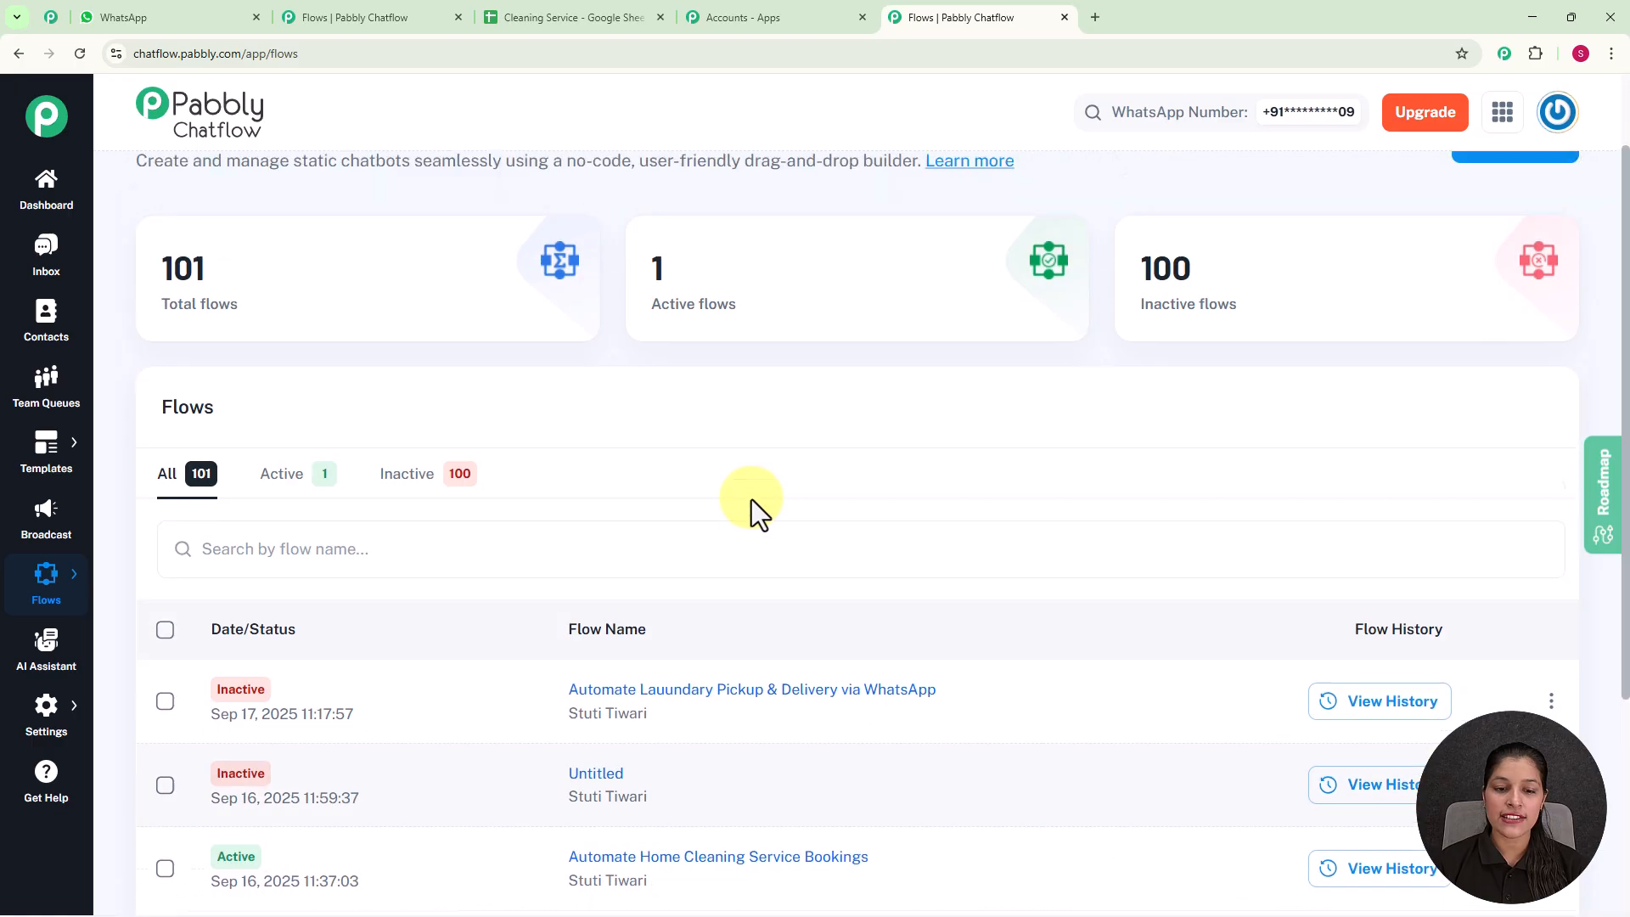
scroll(751, 499, up, 2)
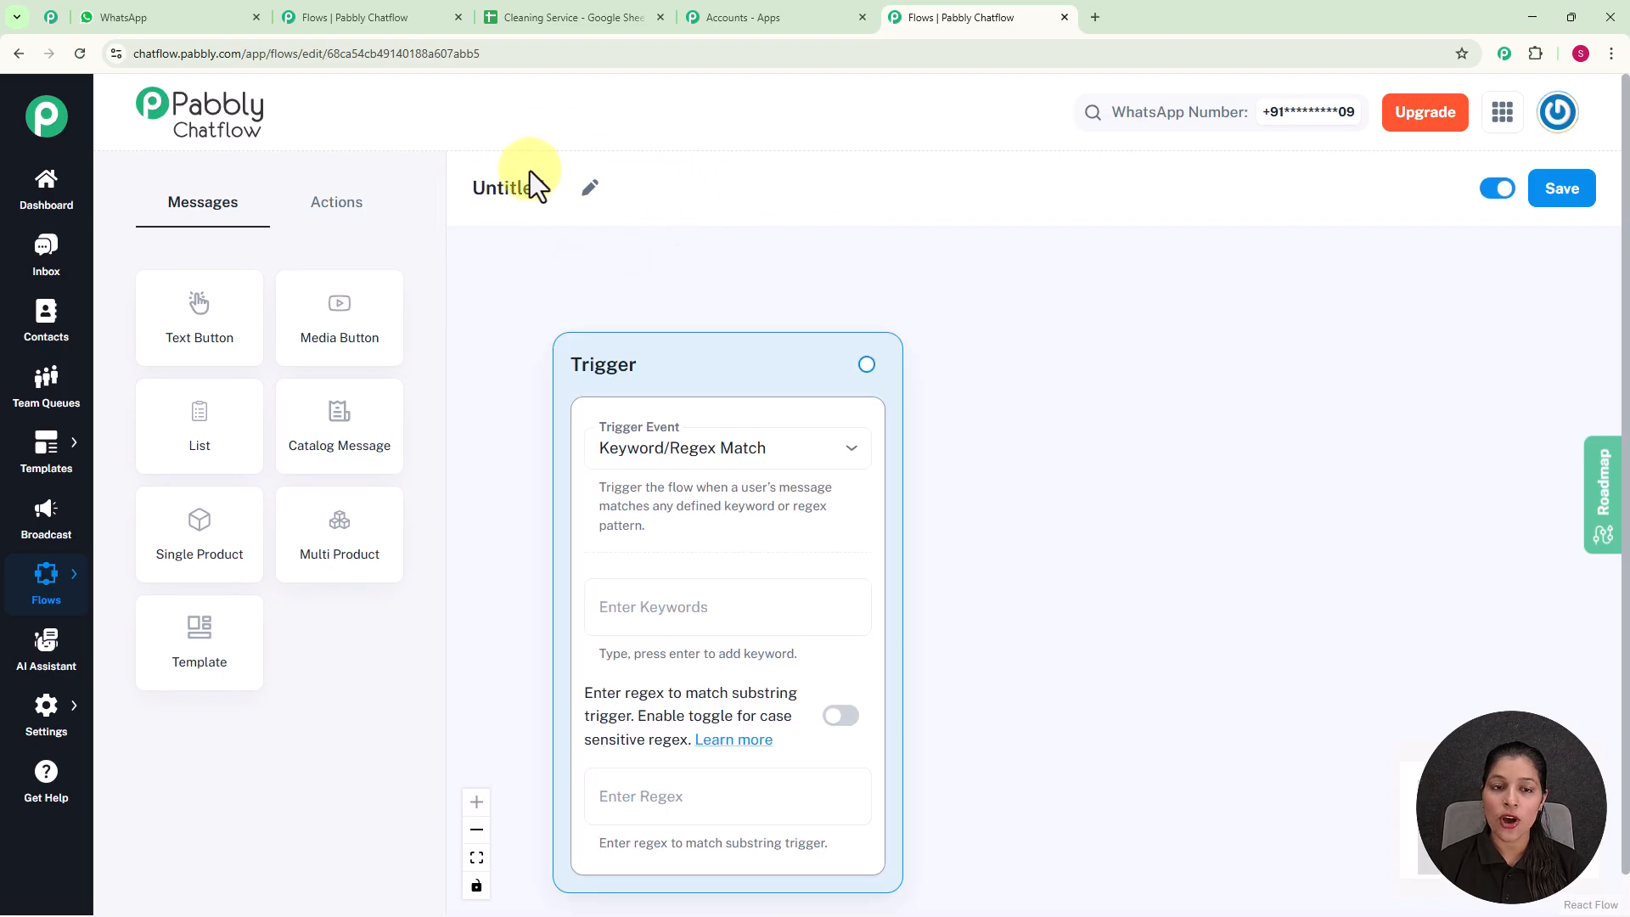
Name the flow "Automate Home Cleaning Service Bookings" and choose Keyword/Regex Match as its trigger event
click(590, 189)
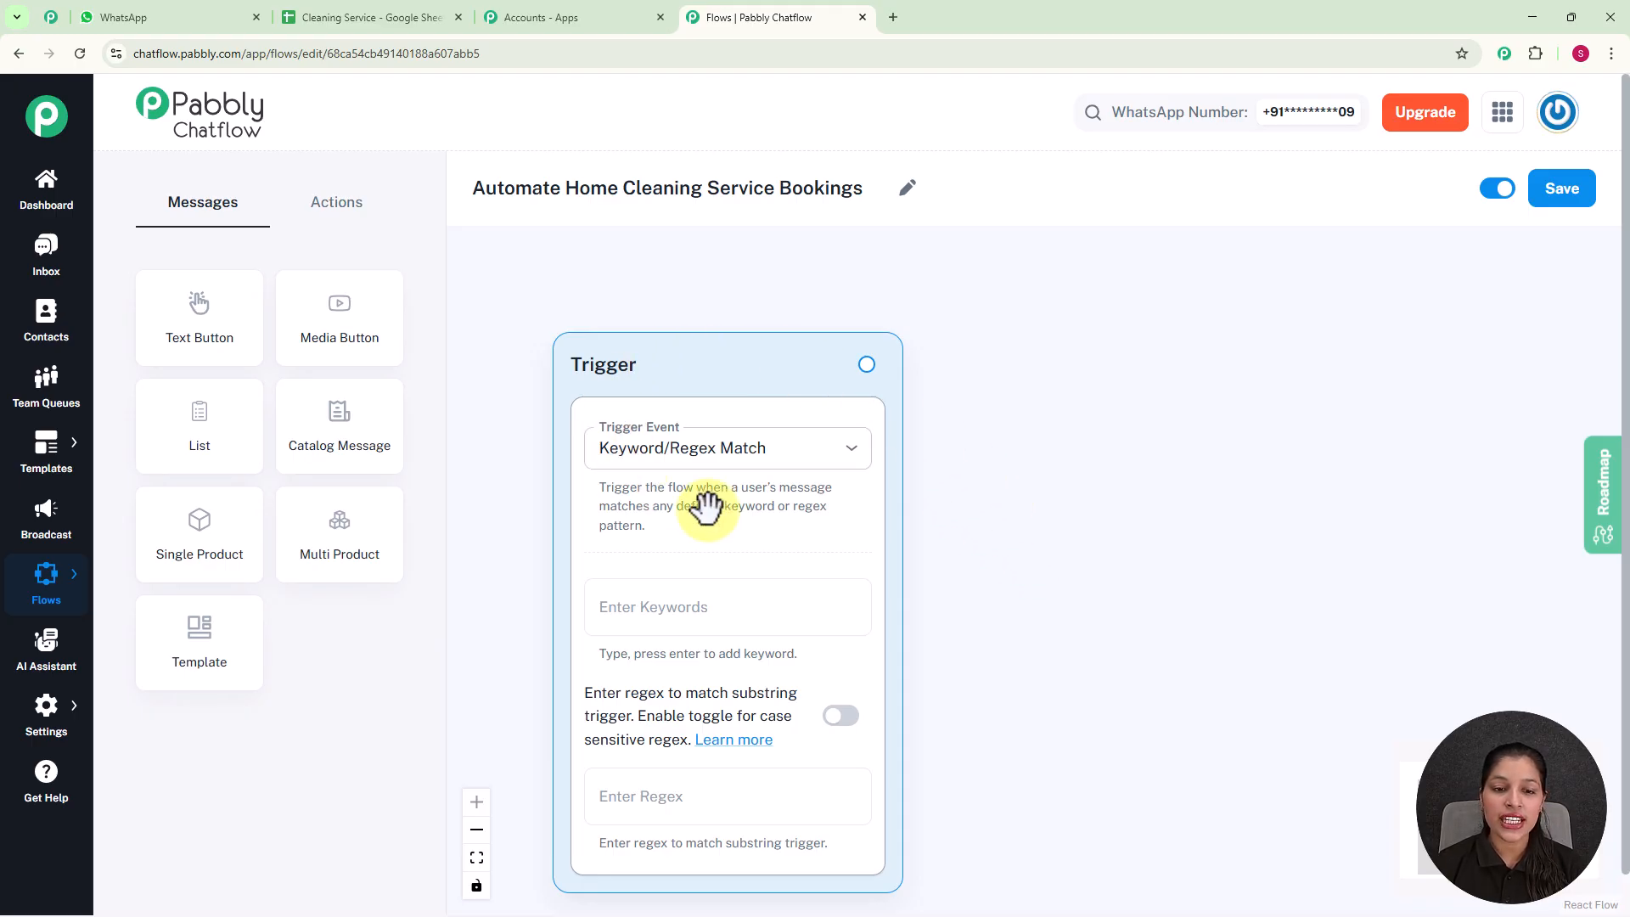
click(852, 449)
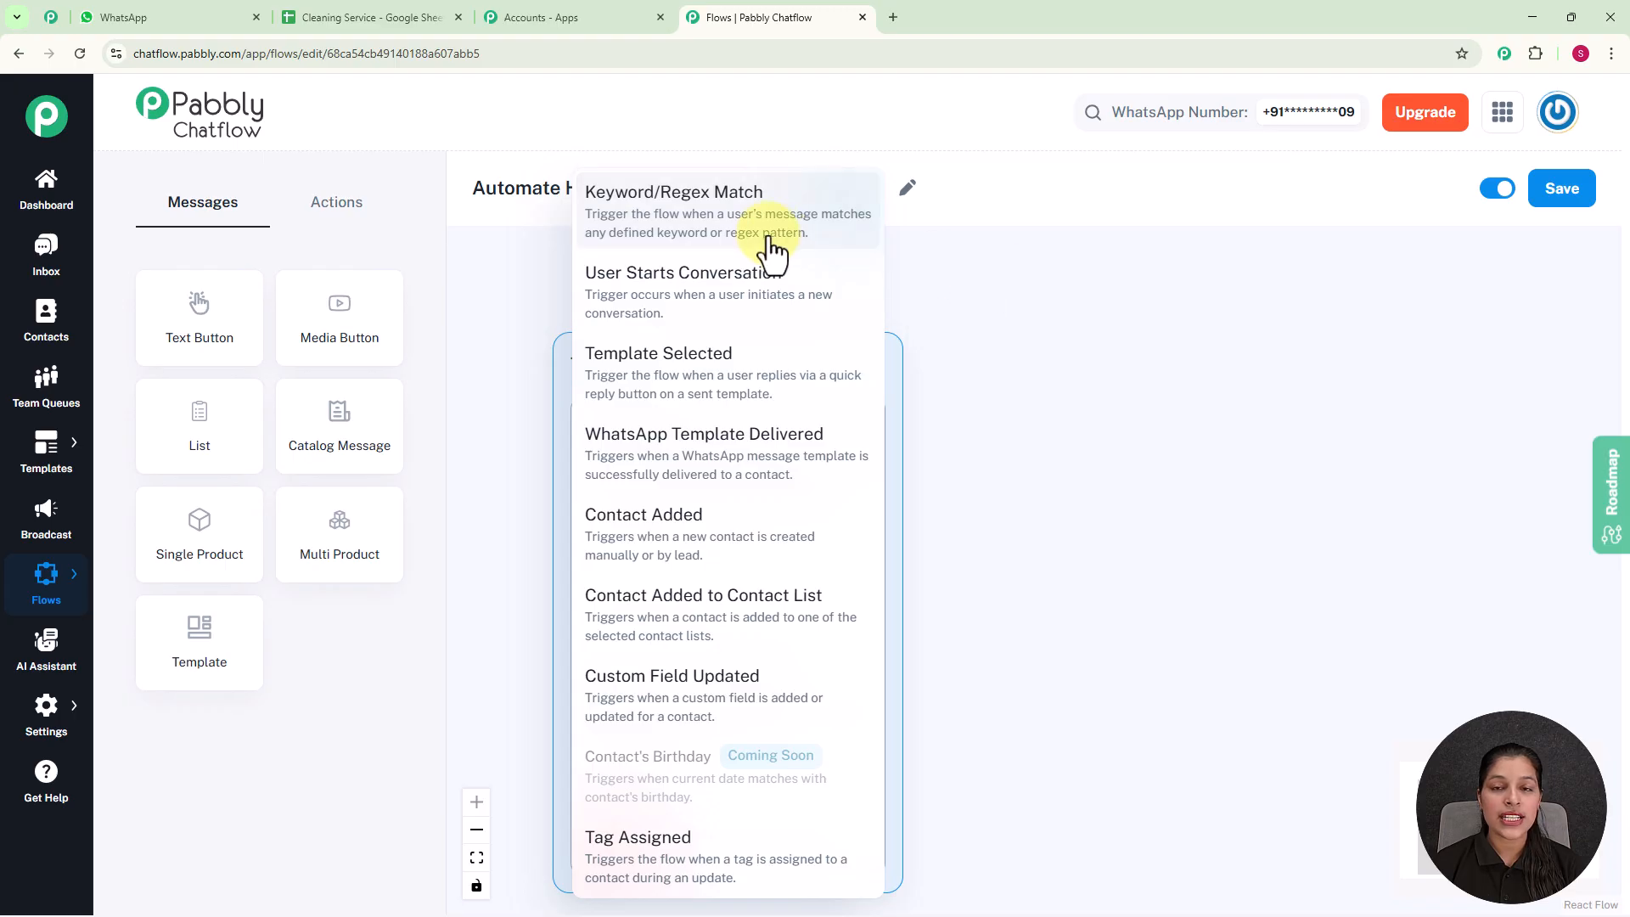
click(711, 244)
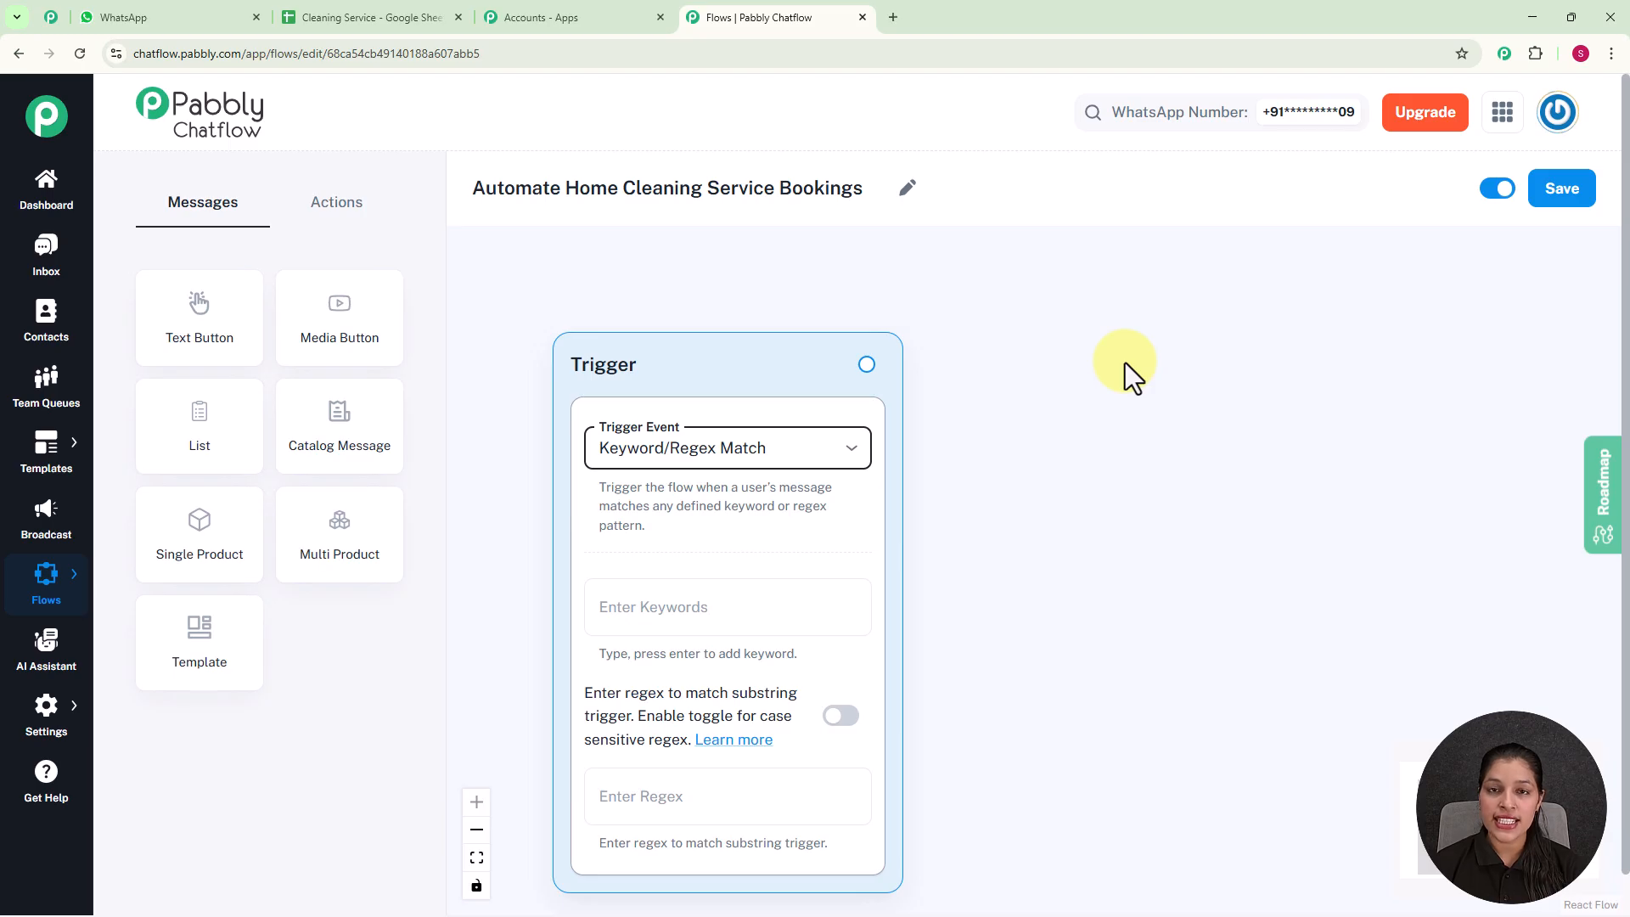
Try "Hello" as a trigger keyword and remove it again
click(779, 605)
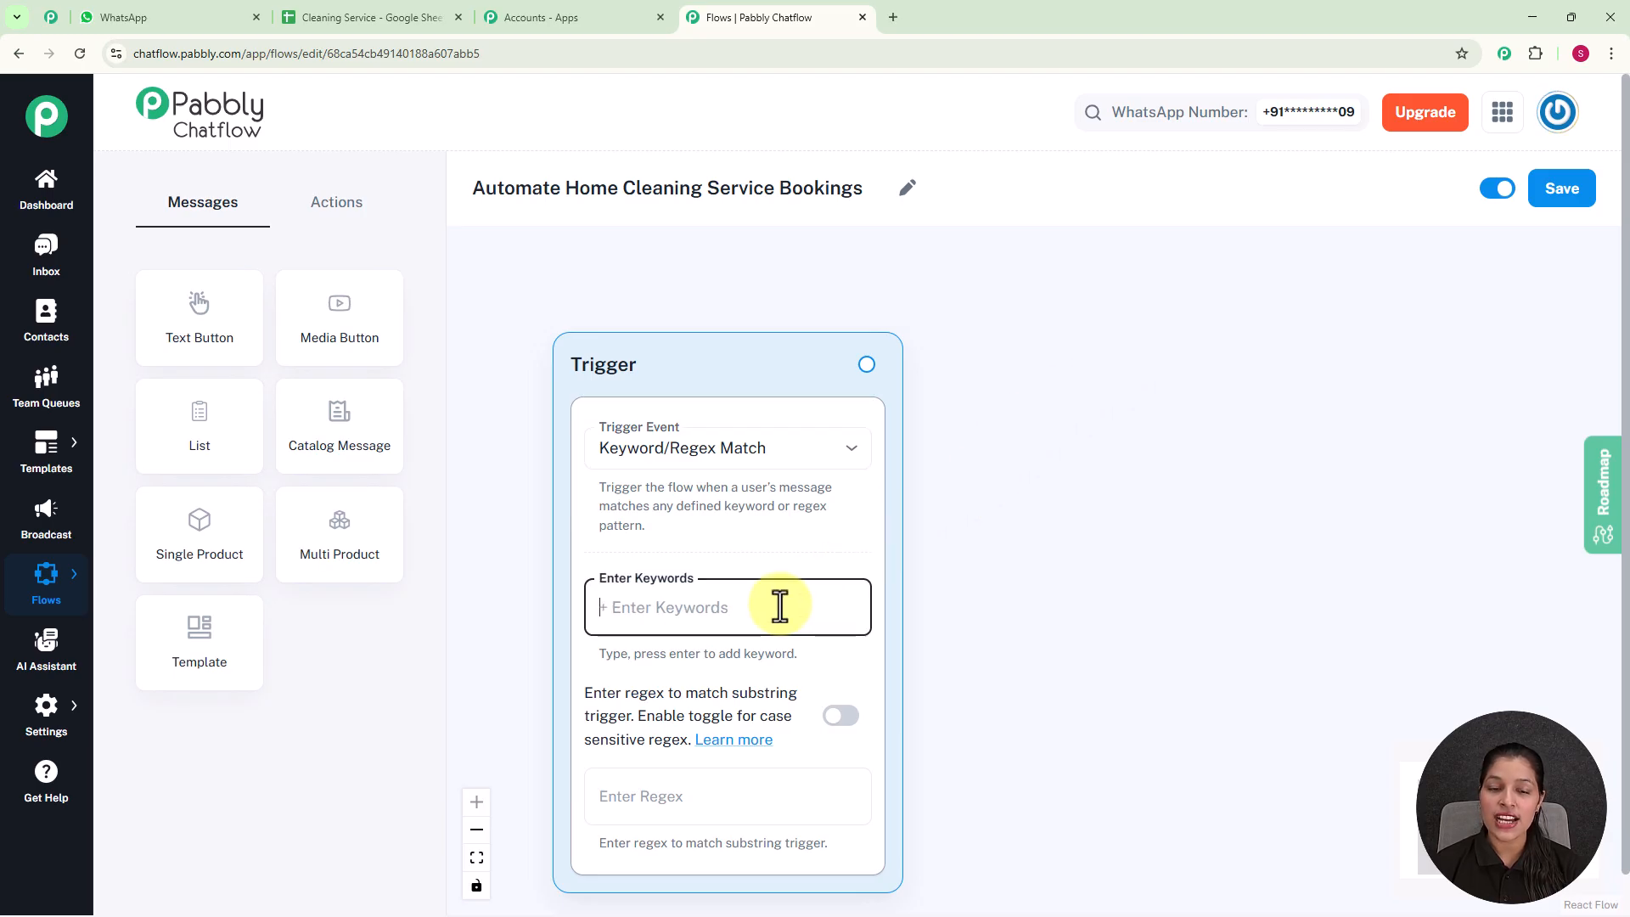
text(Hello)
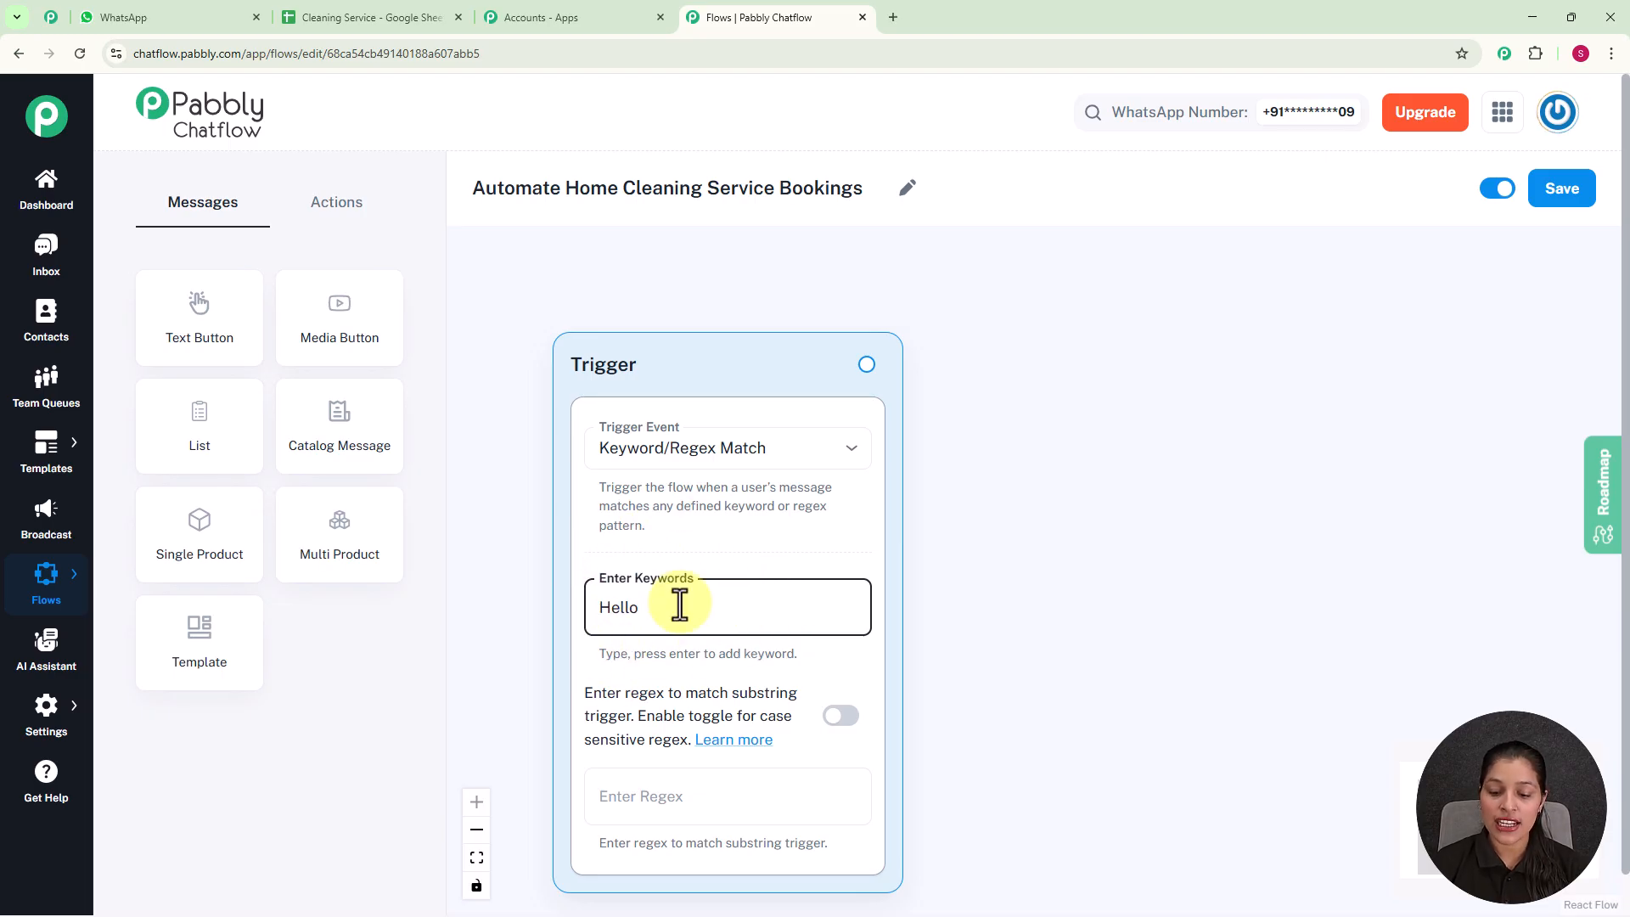
key(Return)
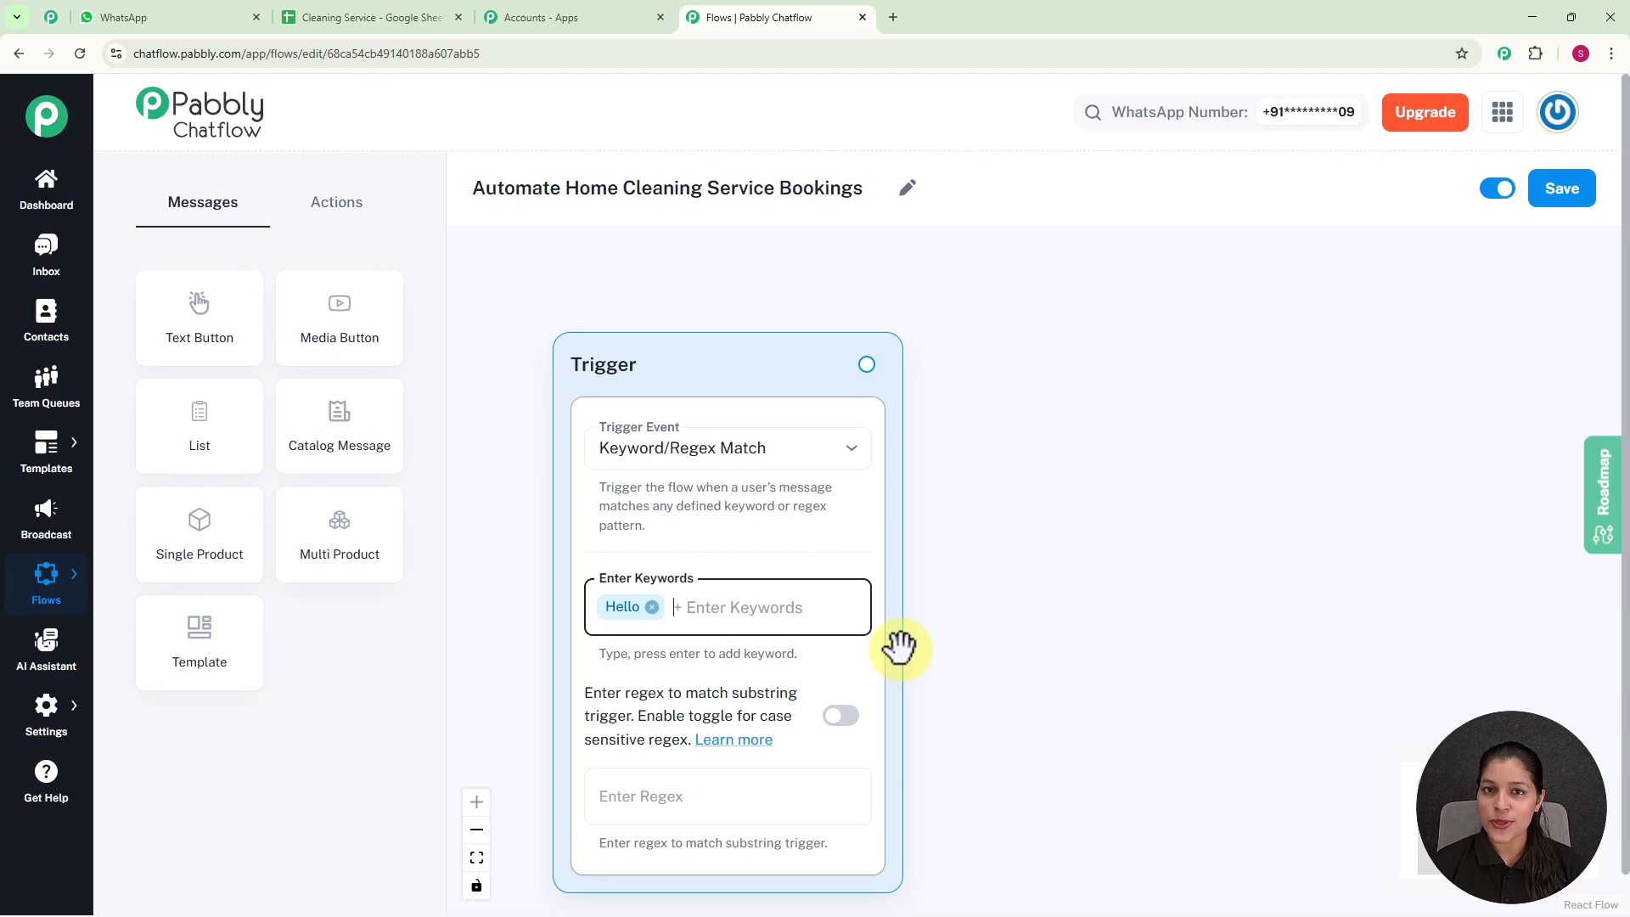
click(651, 607)
Set the trigger's regex to [\s\S]+ so that any message starts the flow
click(654, 790)
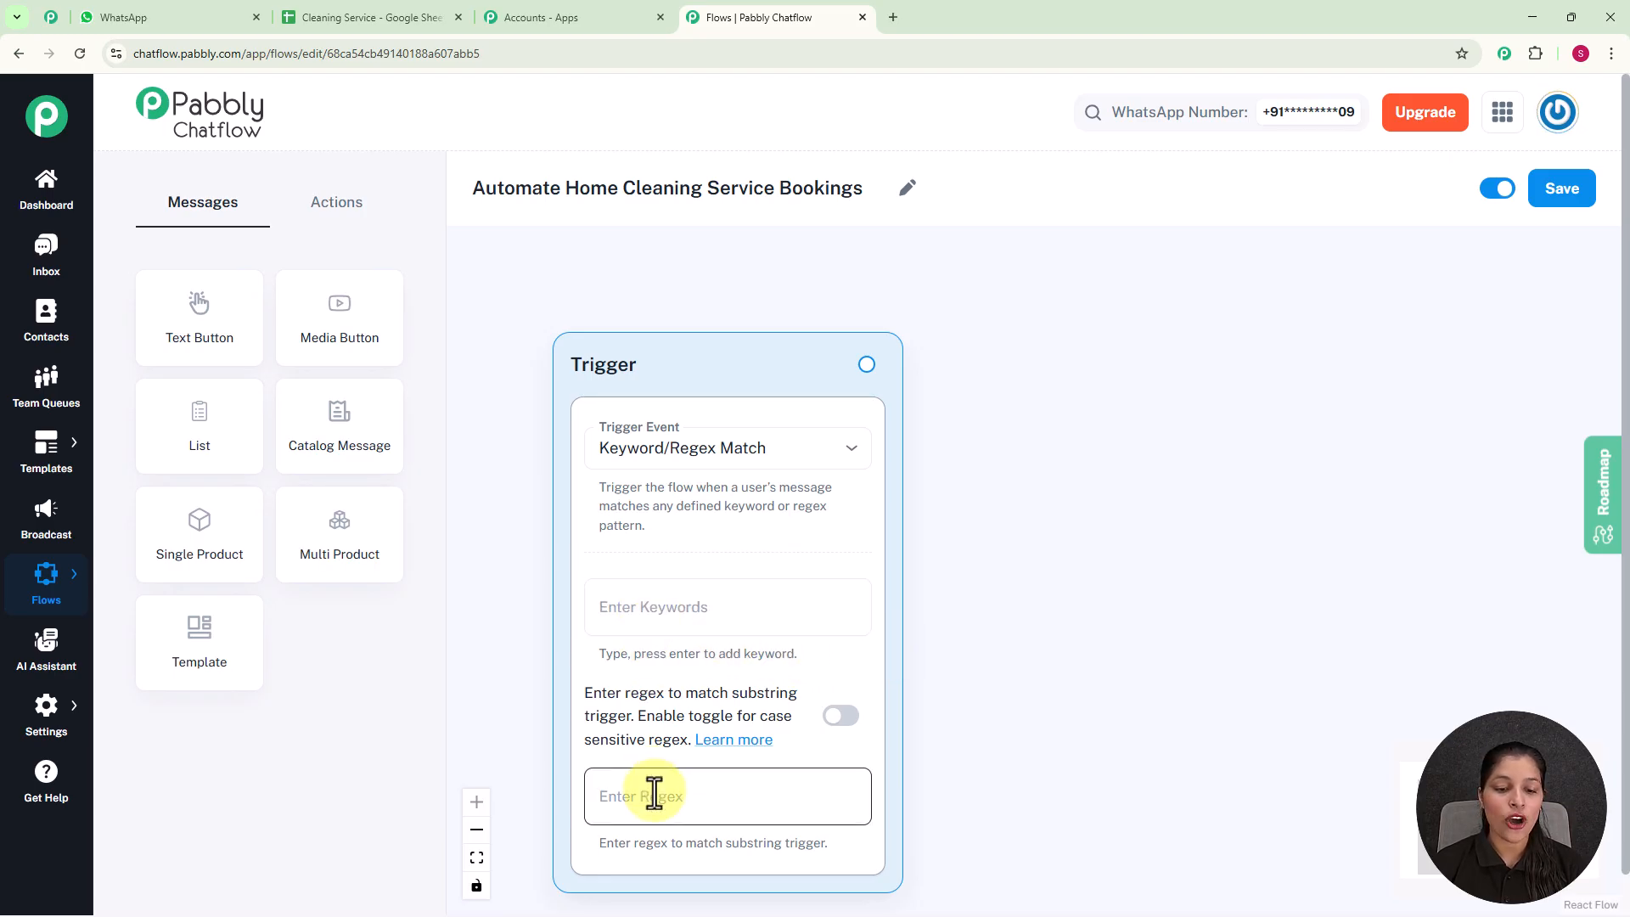
click(654, 795)
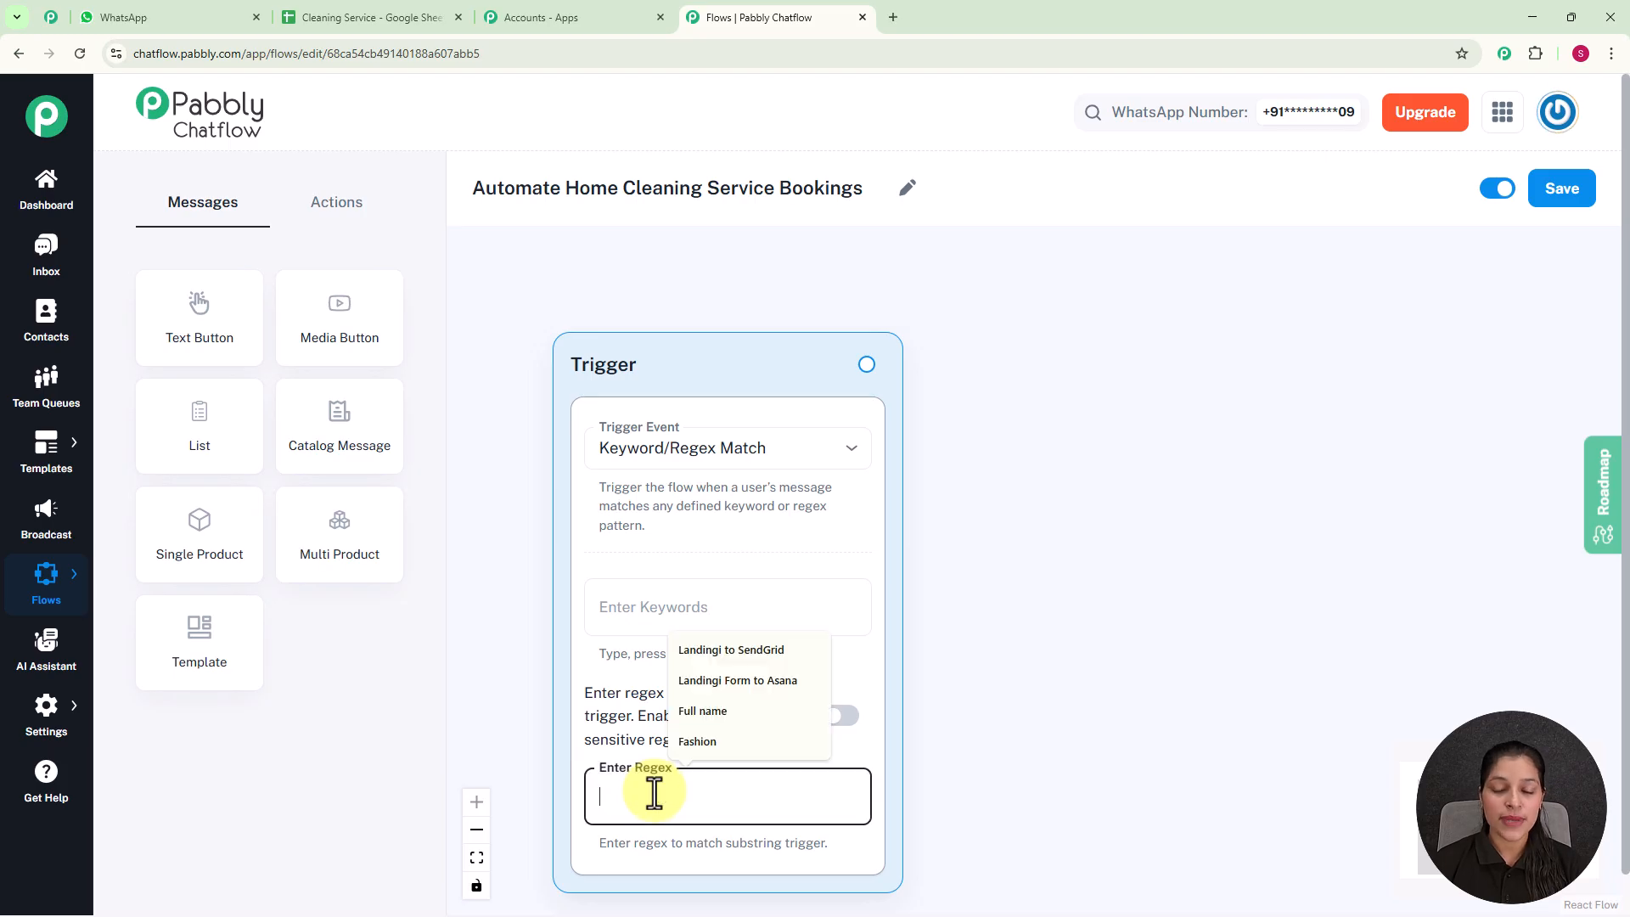
text(()
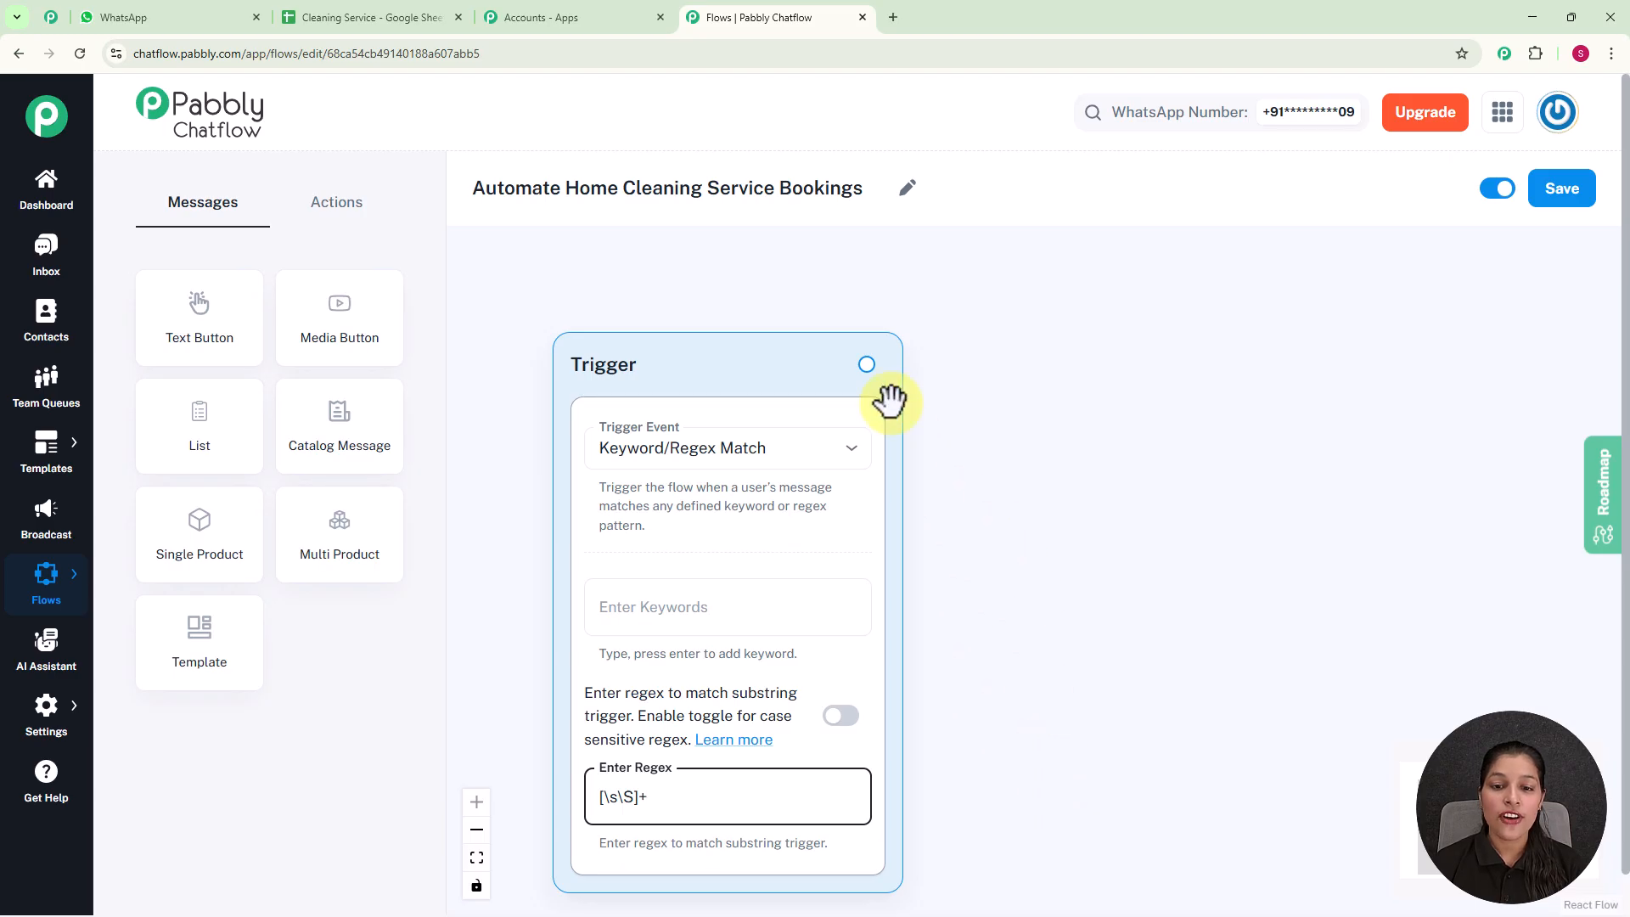
Connect a Text Button message to the trigger, reading "👋 Hi! Welcome to Spark Home Cleaning. What service do you need?"
drag(866, 365, 1050, 409)
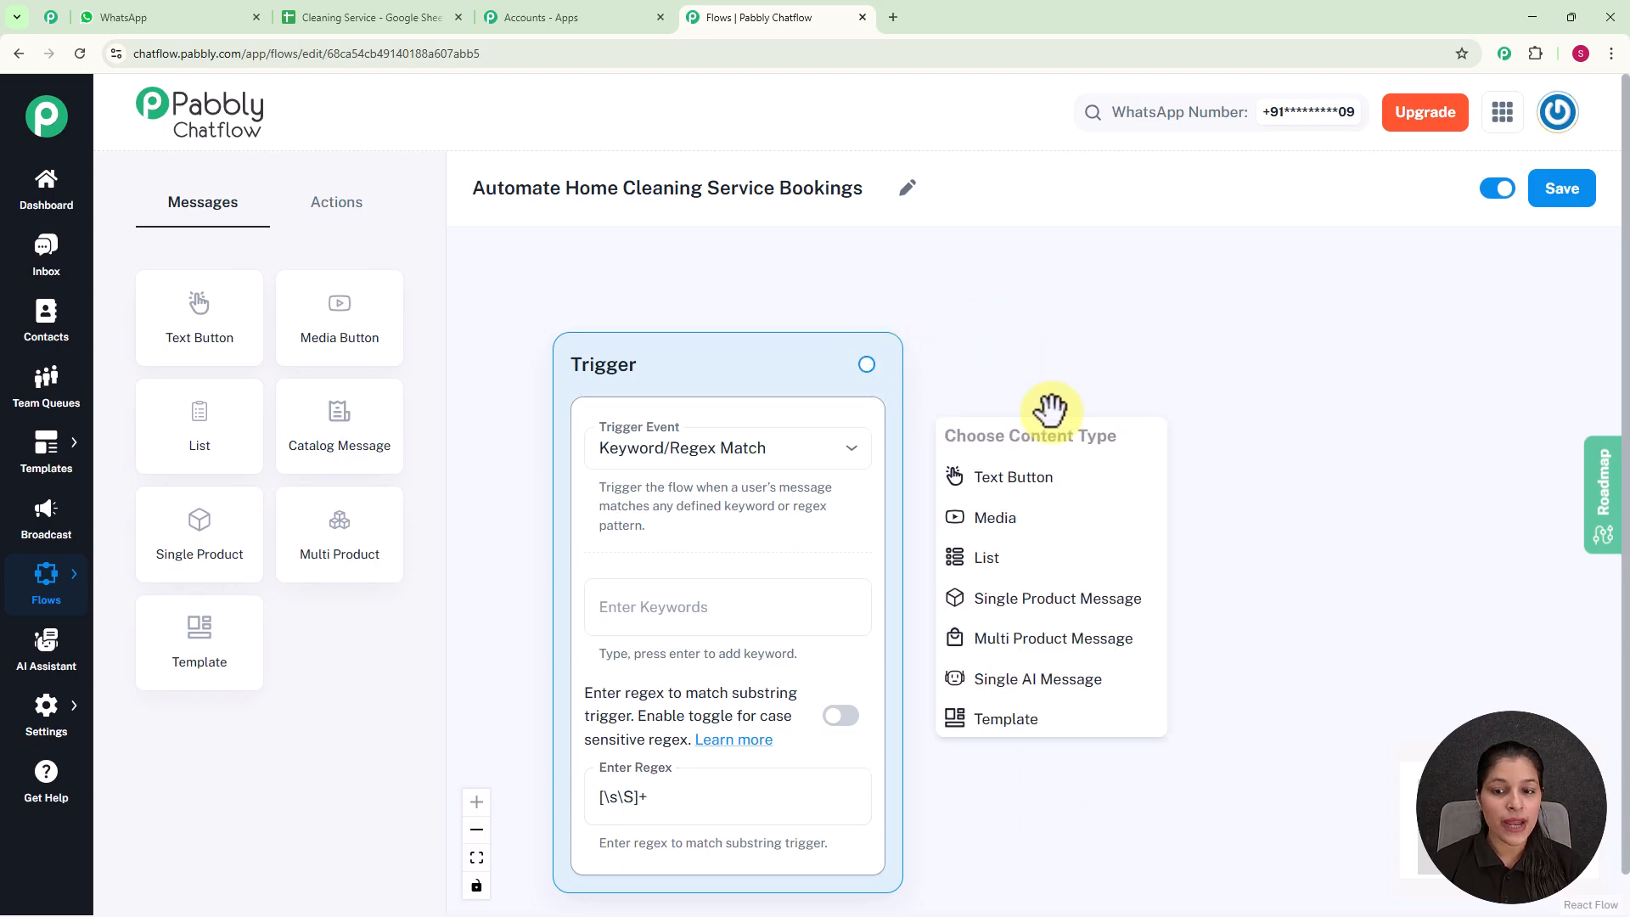
click(1056, 501)
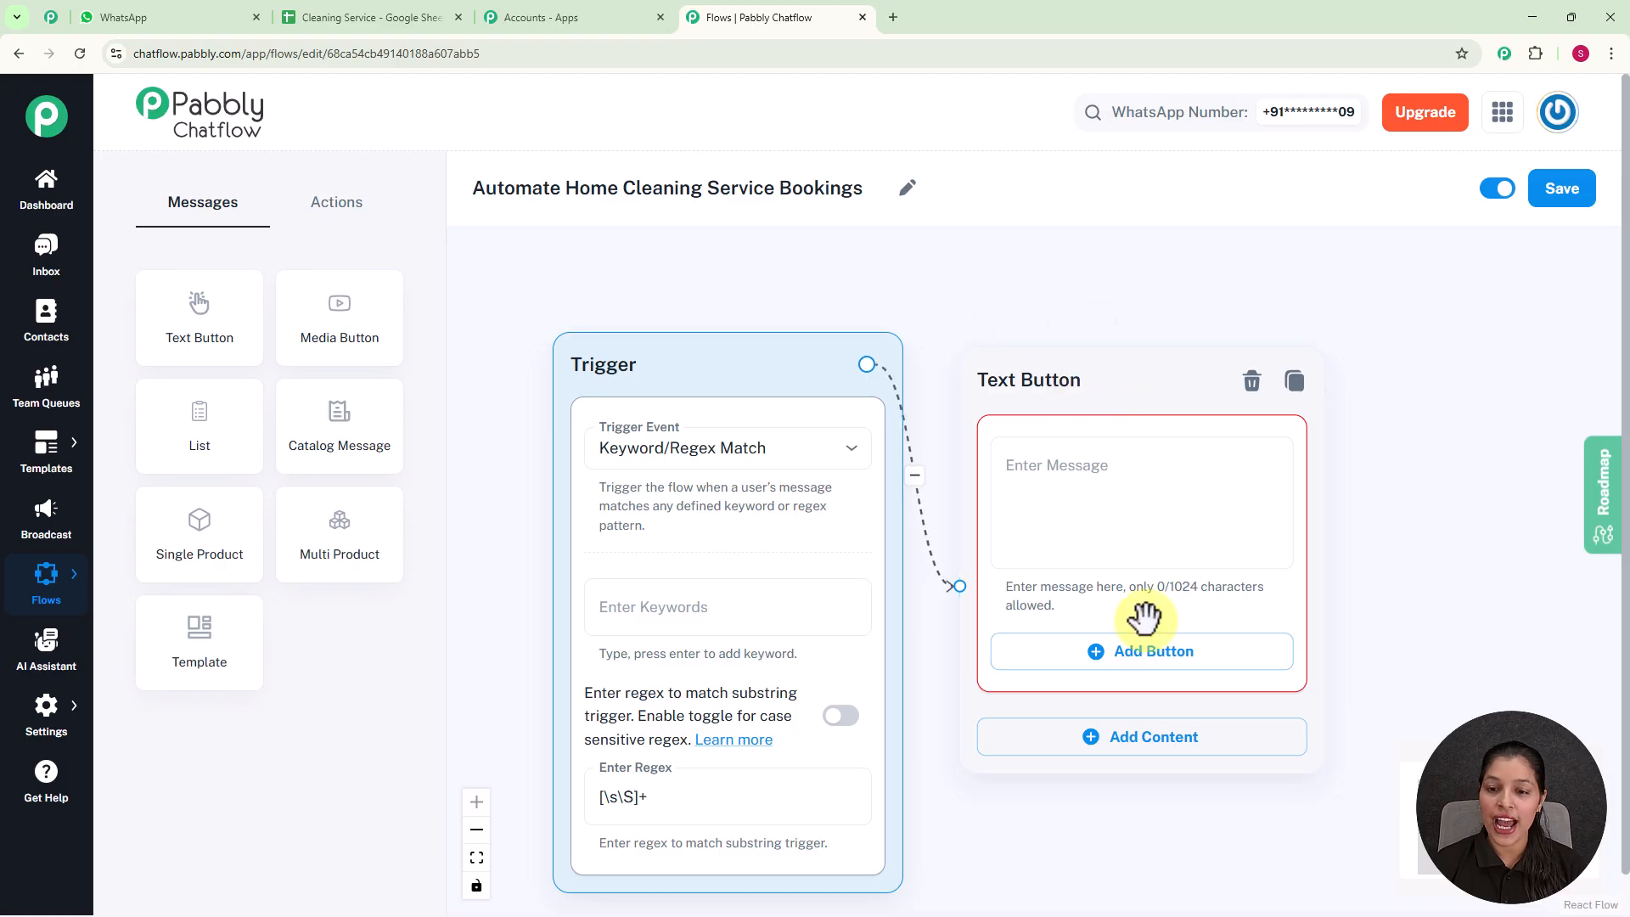
click(1067, 493)
text(👋 Hi! Welcome to Spark Home Cleaning. What service do you need?)
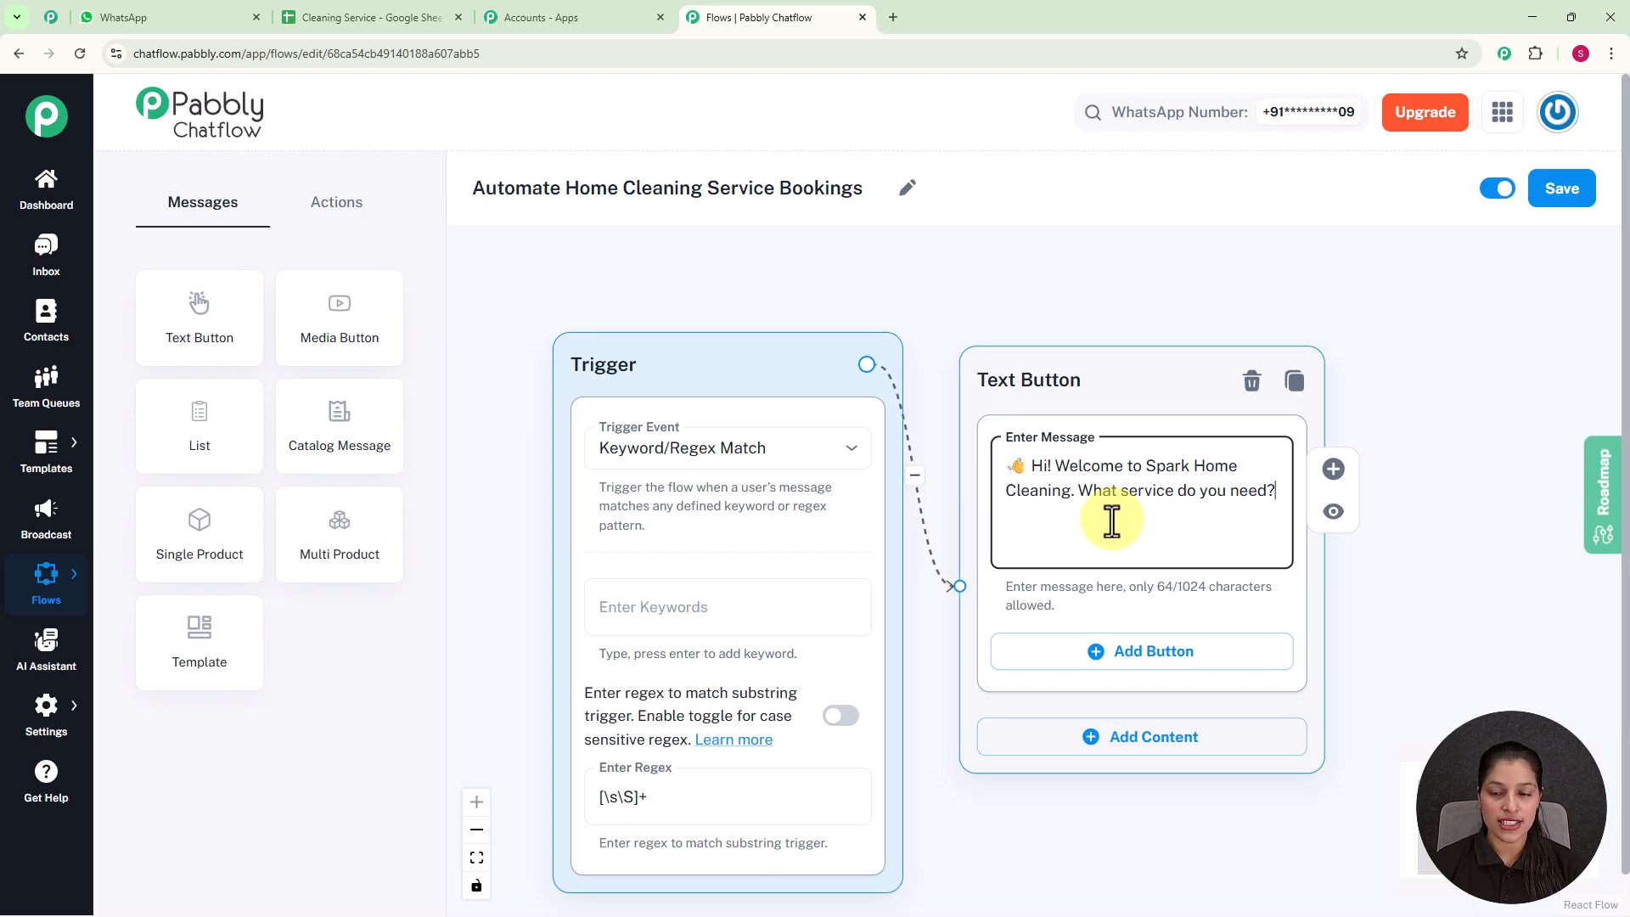
Add two buttons to the welcome message, labelled "Book Cleaning" and "View Services", each with an emoji
click(1108, 662)
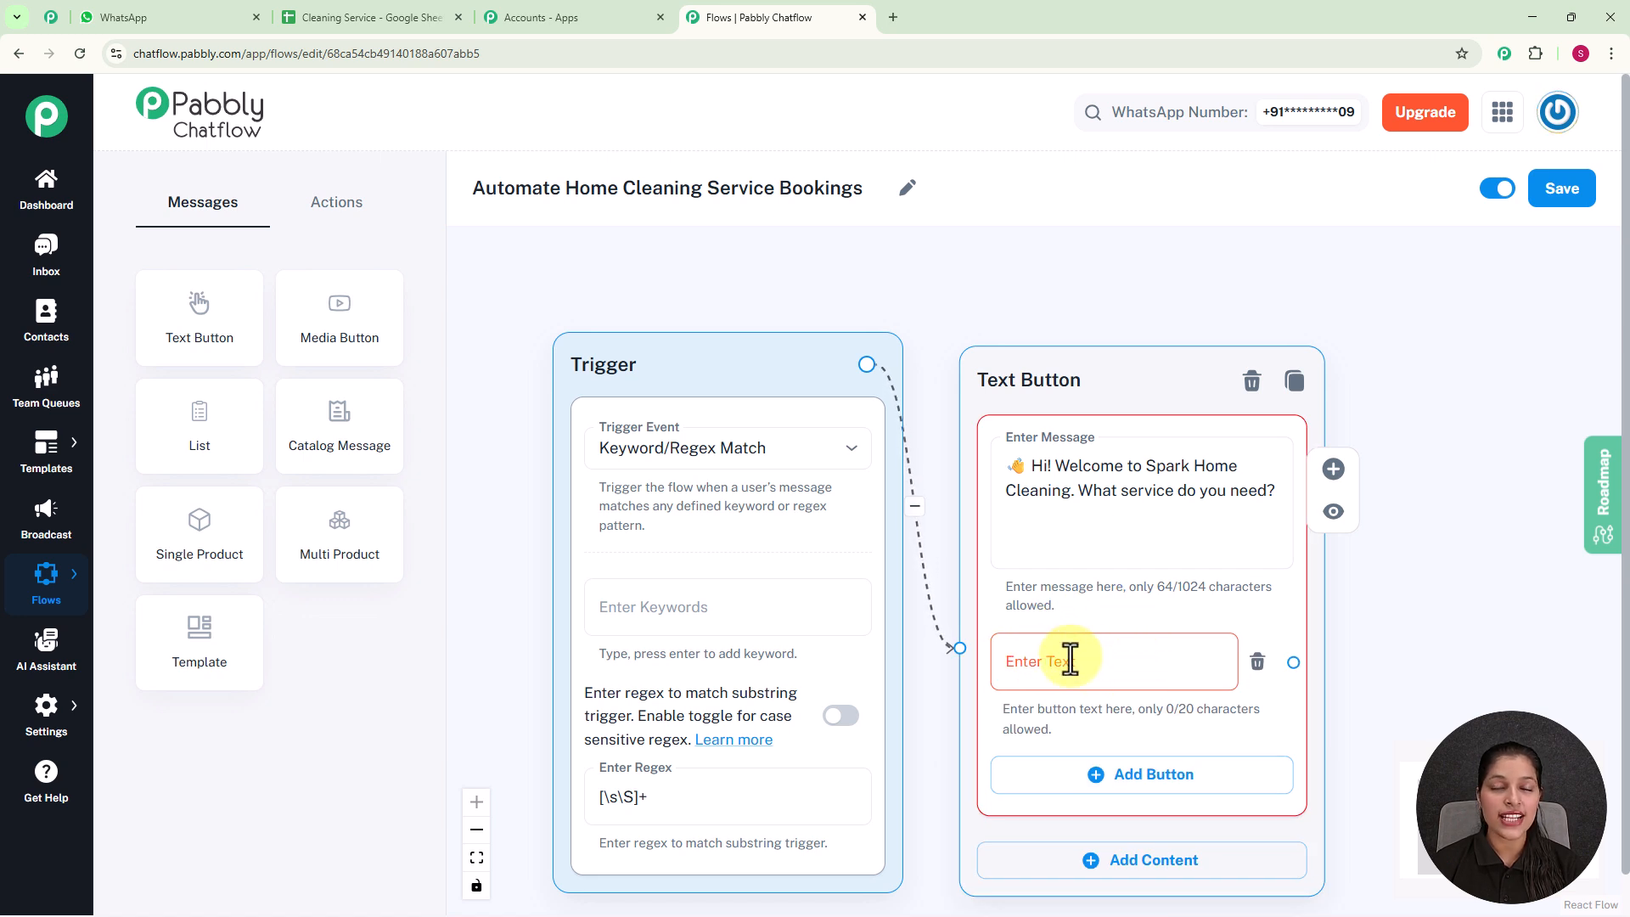
click(1070, 660)
text(Book Cleaning 🧹)
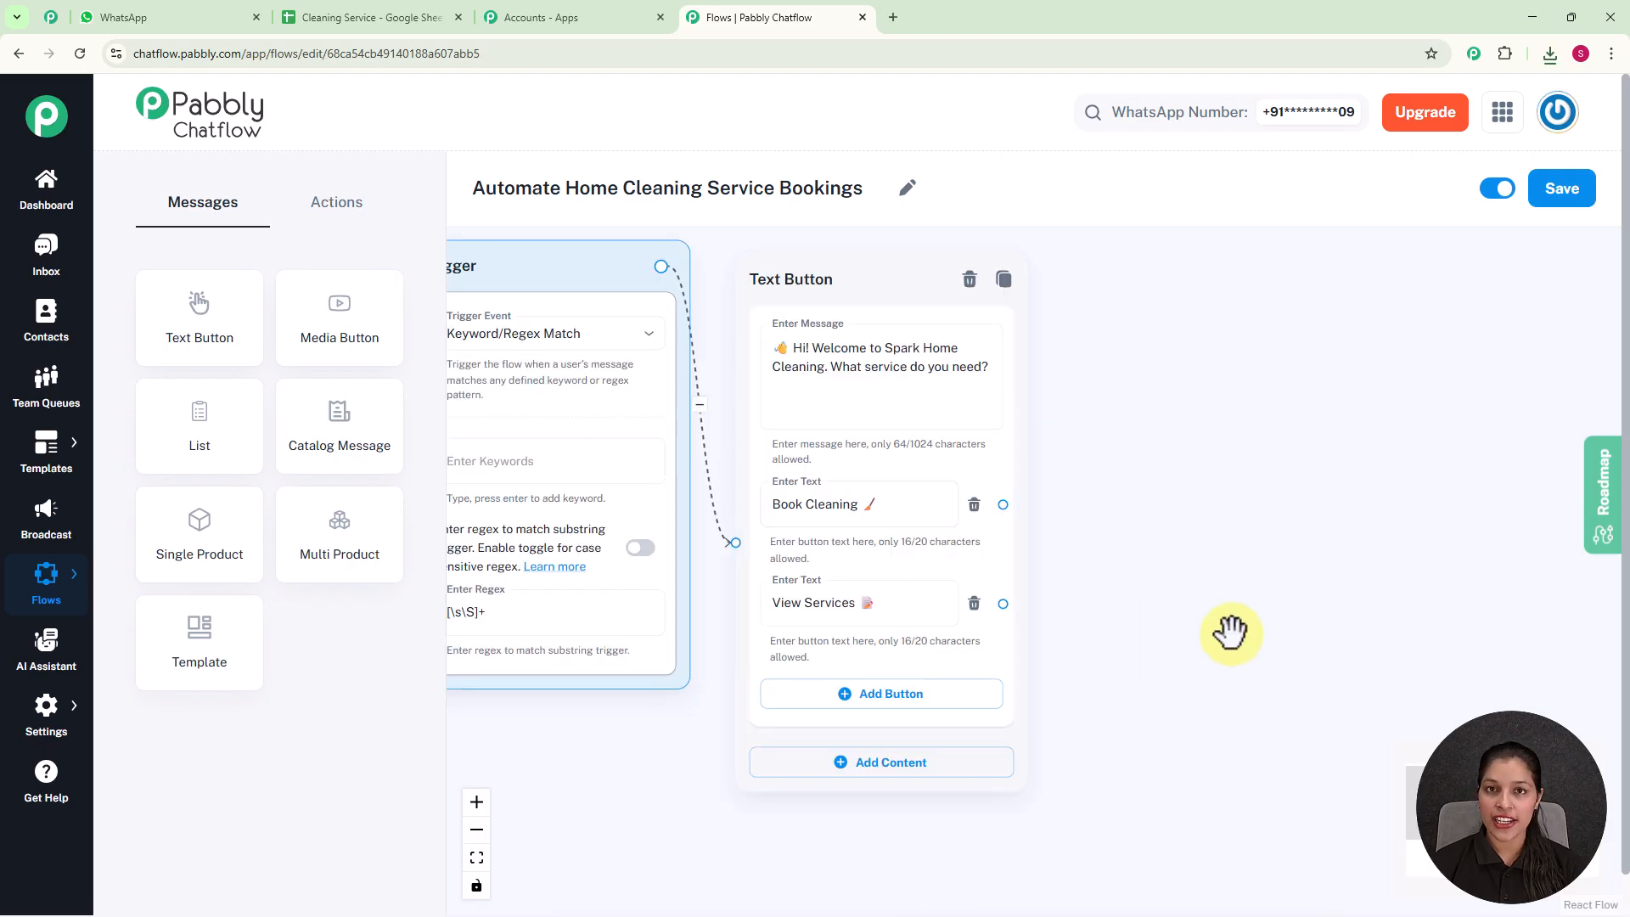
Connect a List message to the Book Cleaning button and set its body to "Please select a cleaning type:"
scroll(1231, 632, up, 2)
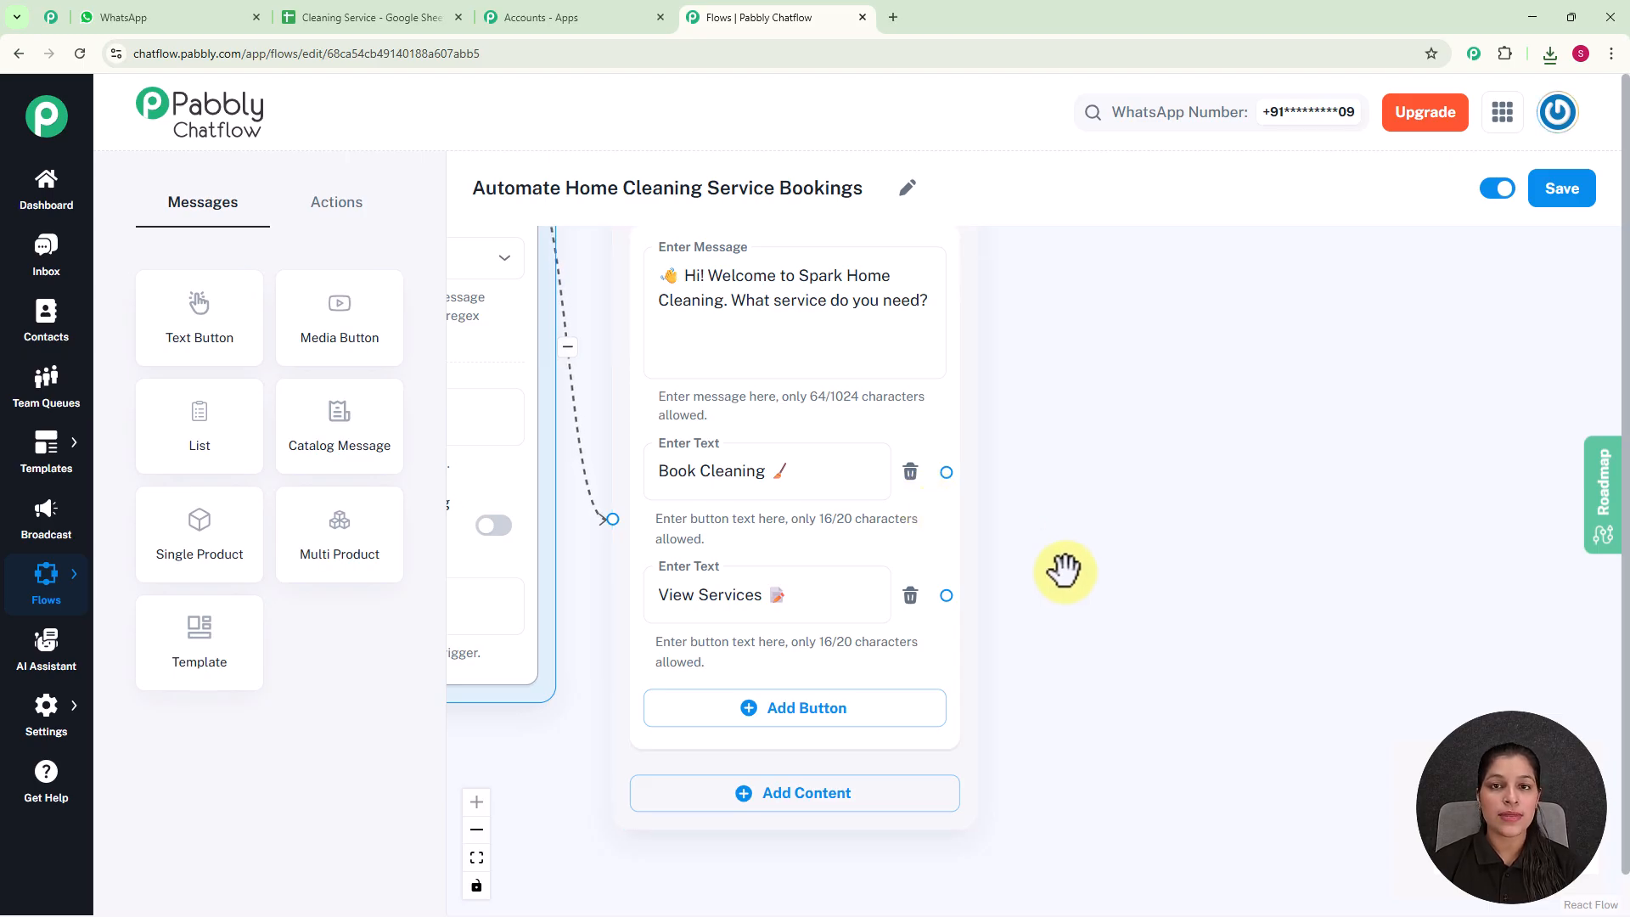
drag(946, 472, 1142, 270)
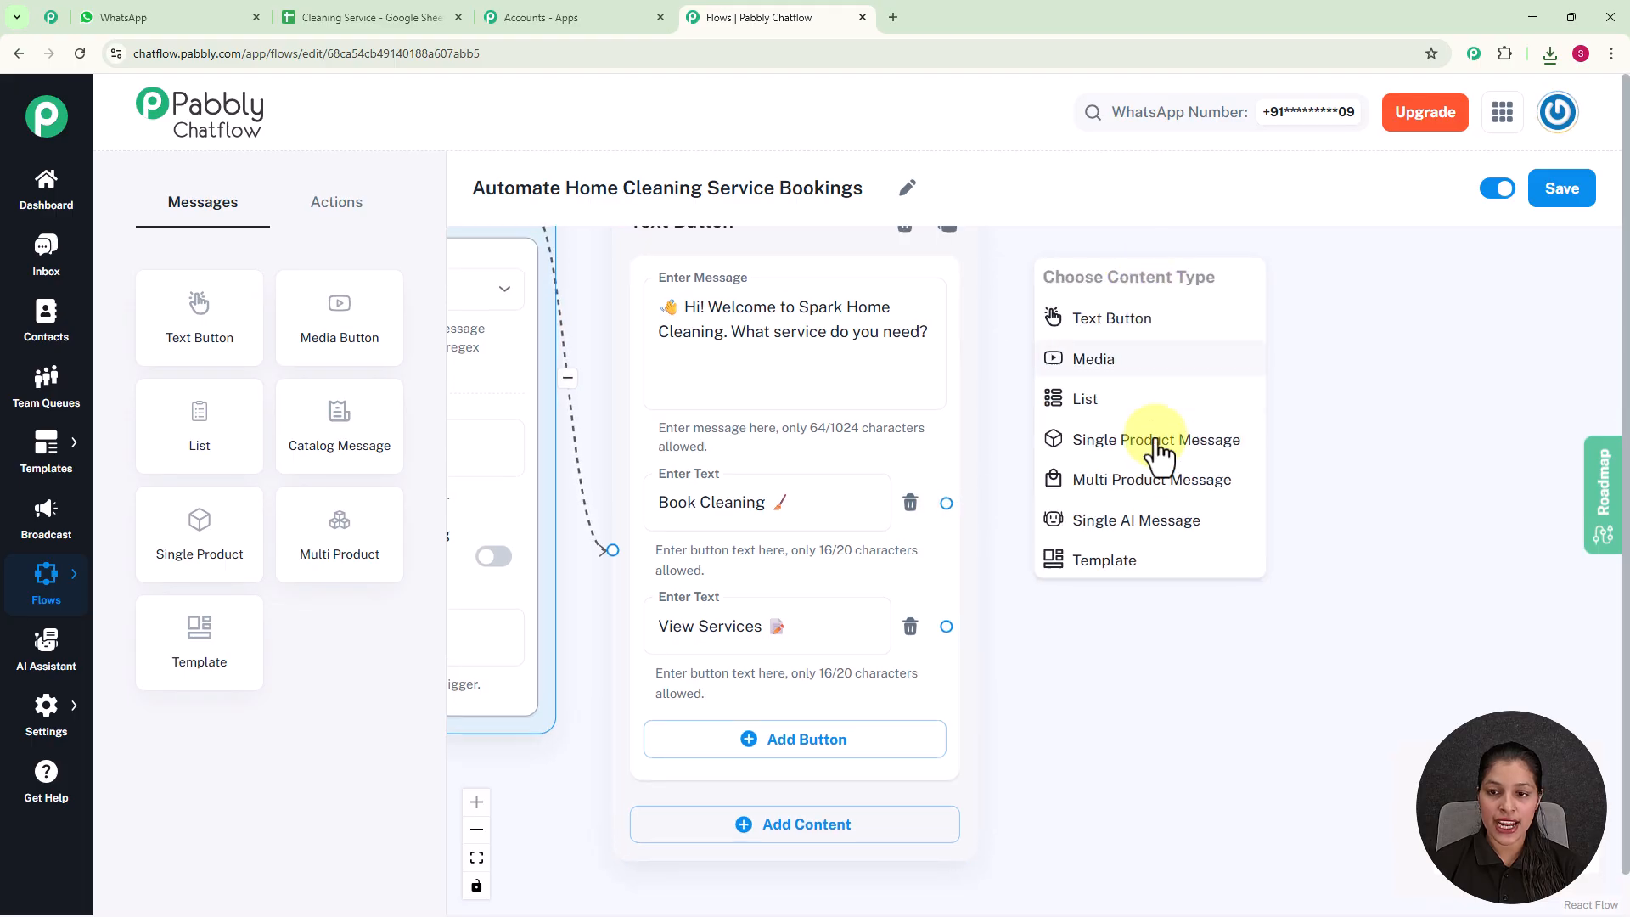
click(1114, 422)
scroll(1186, 313, down, 3)
drag(1413, 541, 1212, 557)
drag(993, 318, 1000, 245)
scroll(1192, 597, up, 2)
drag(1191, 597, 1187, 666)
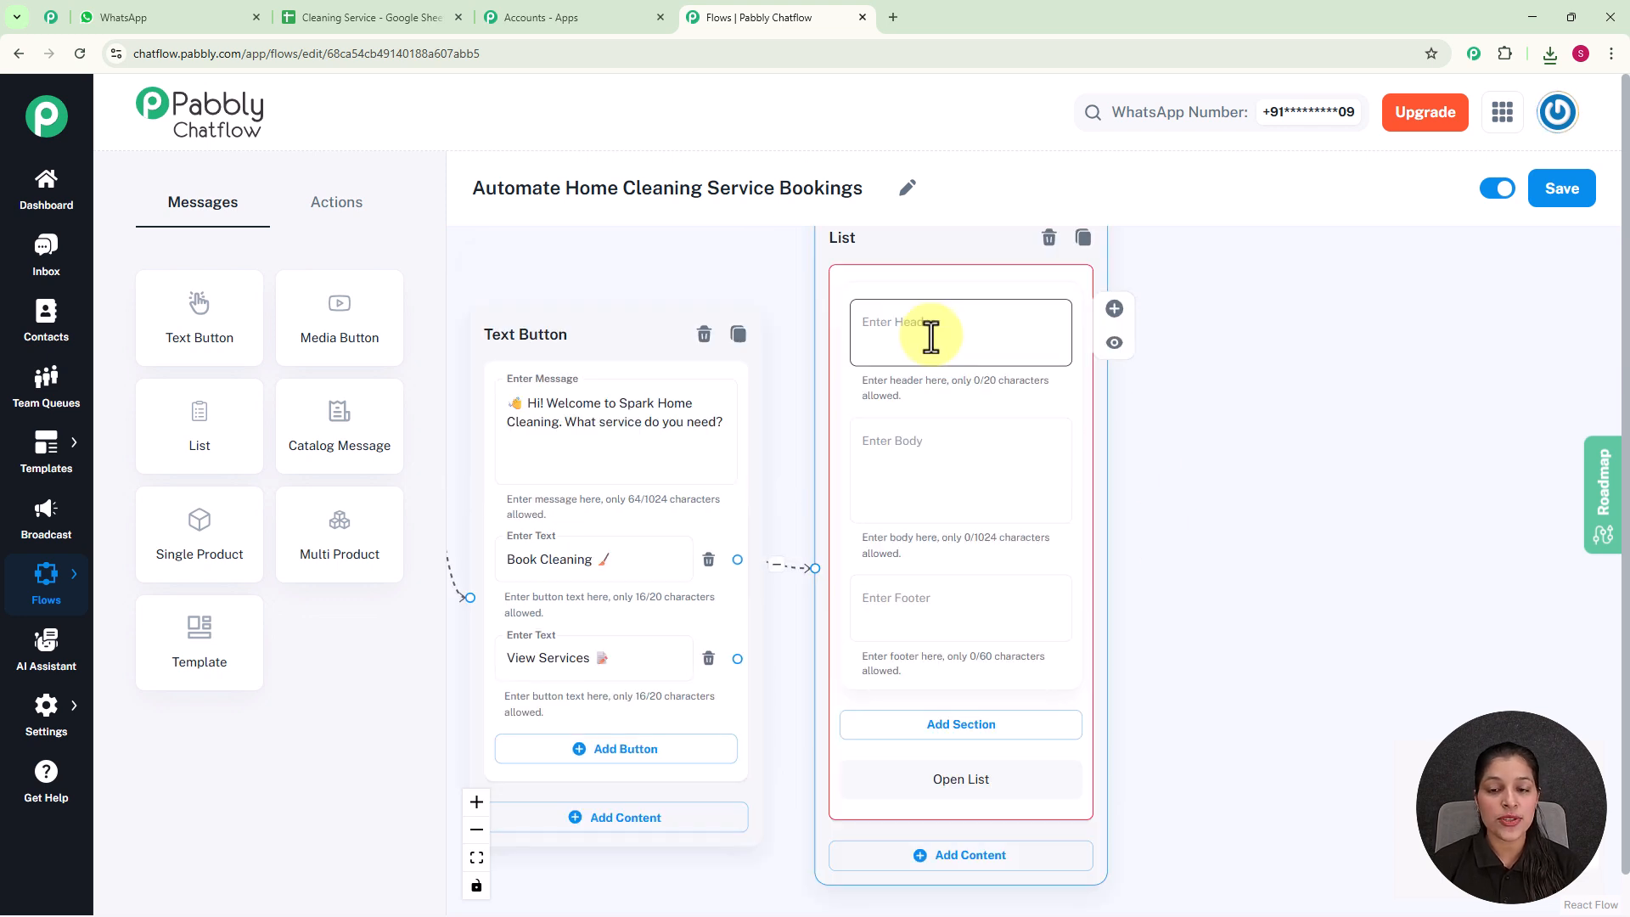
click(961, 490)
text(Please select a cleaning type:)
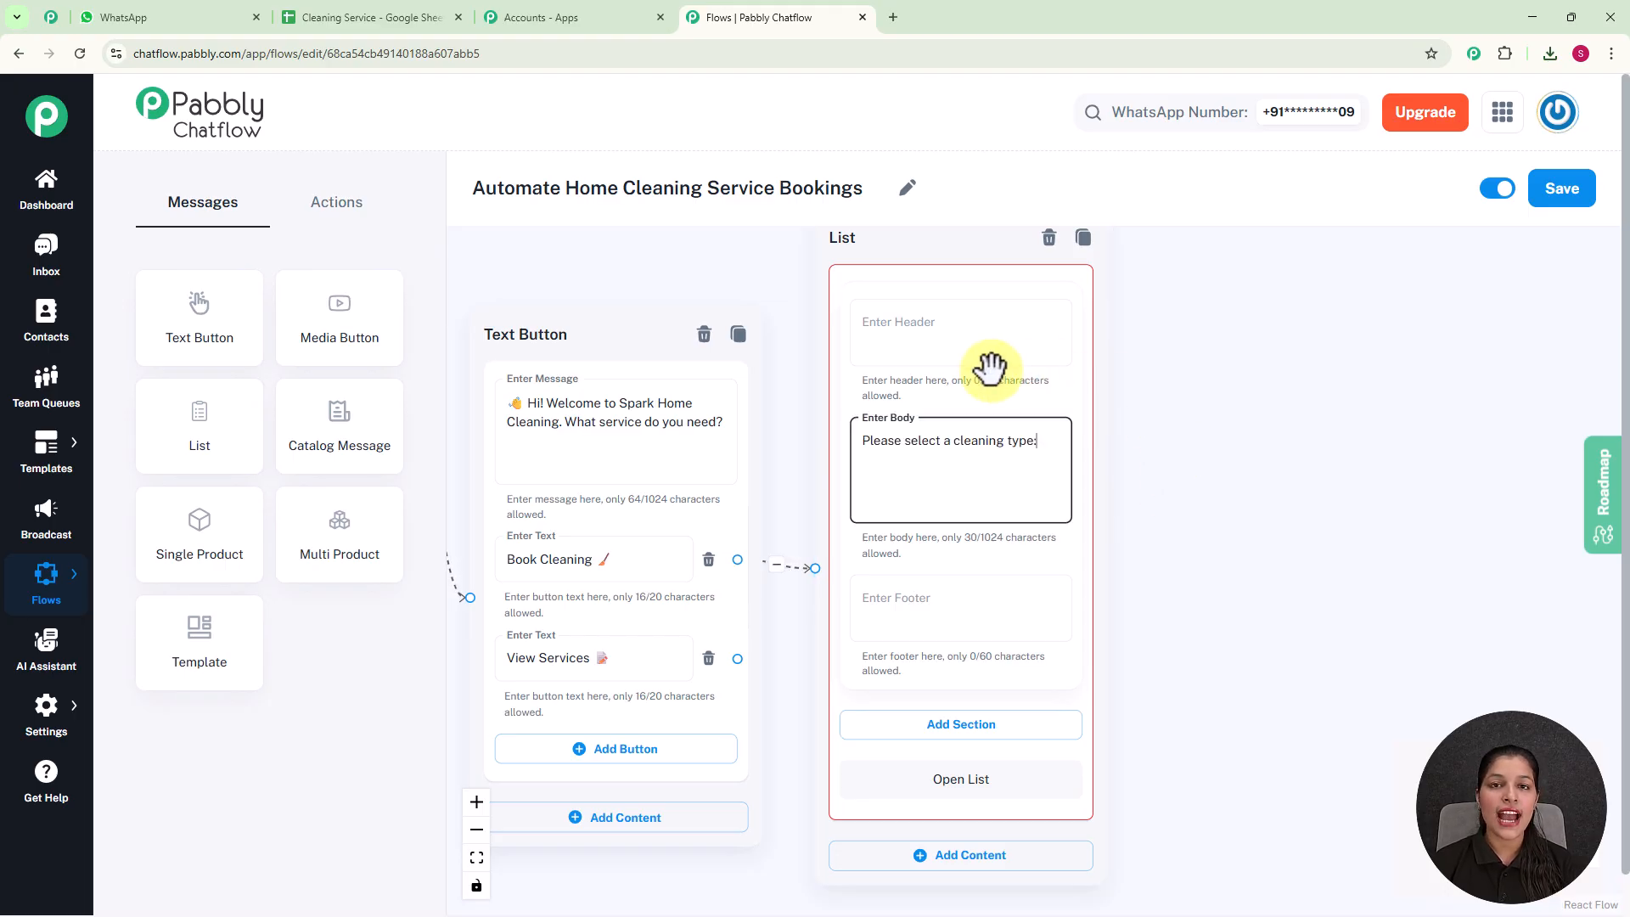
Add a section titled "Cleaning type" to the List message
scroll(1255, 675, down, 1)
drag(1247, 681, 1107, 483)
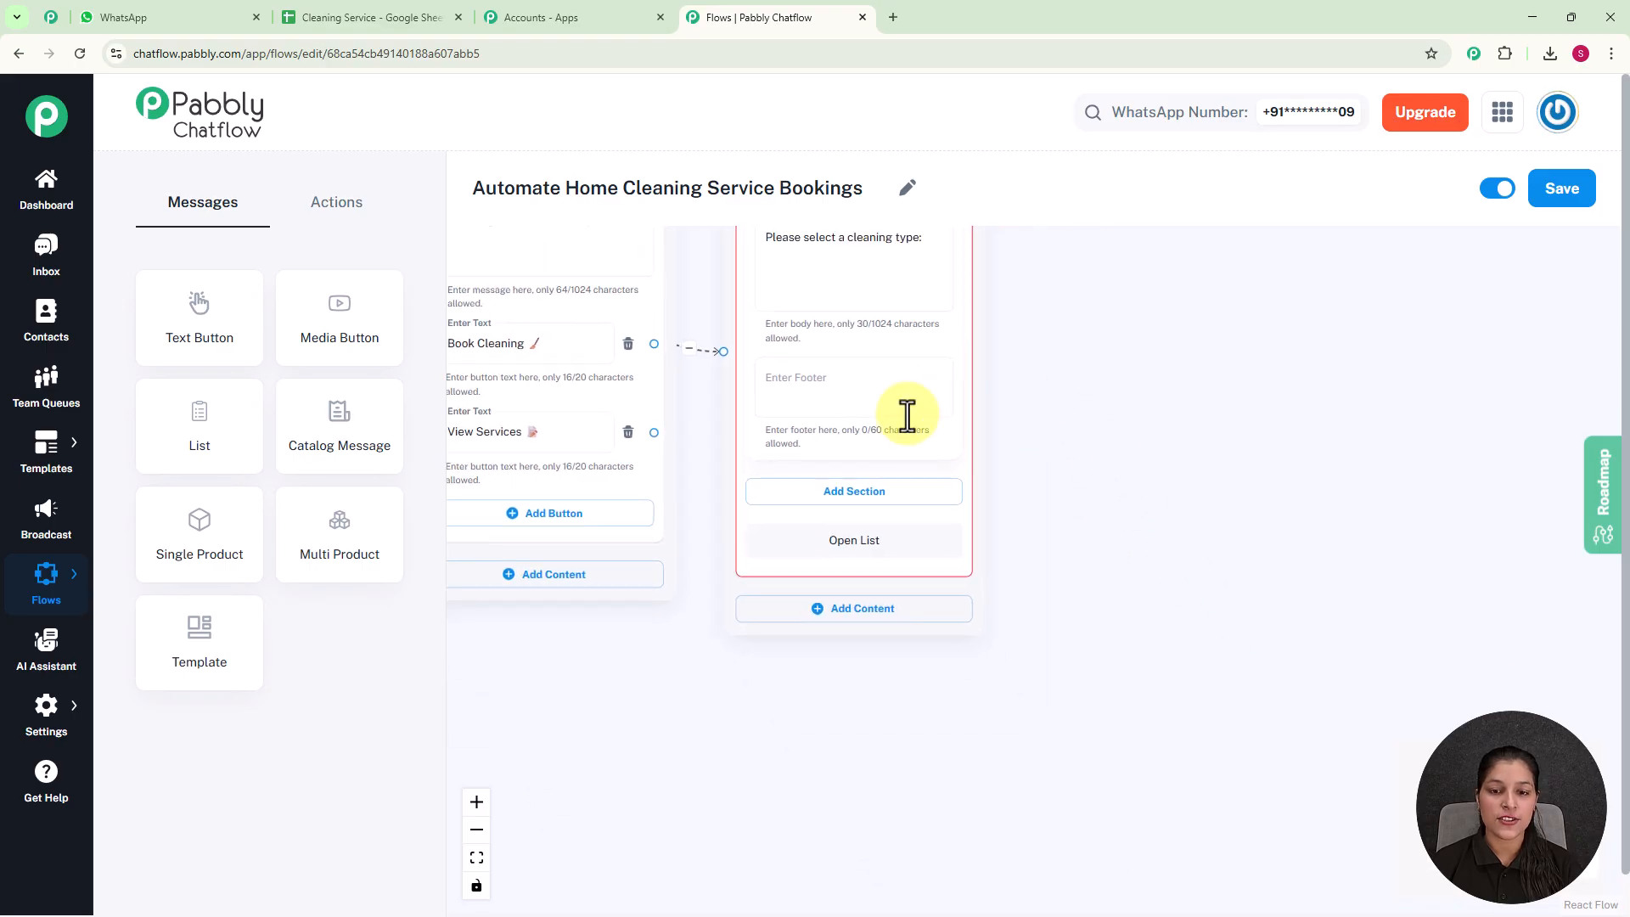
click(881, 499)
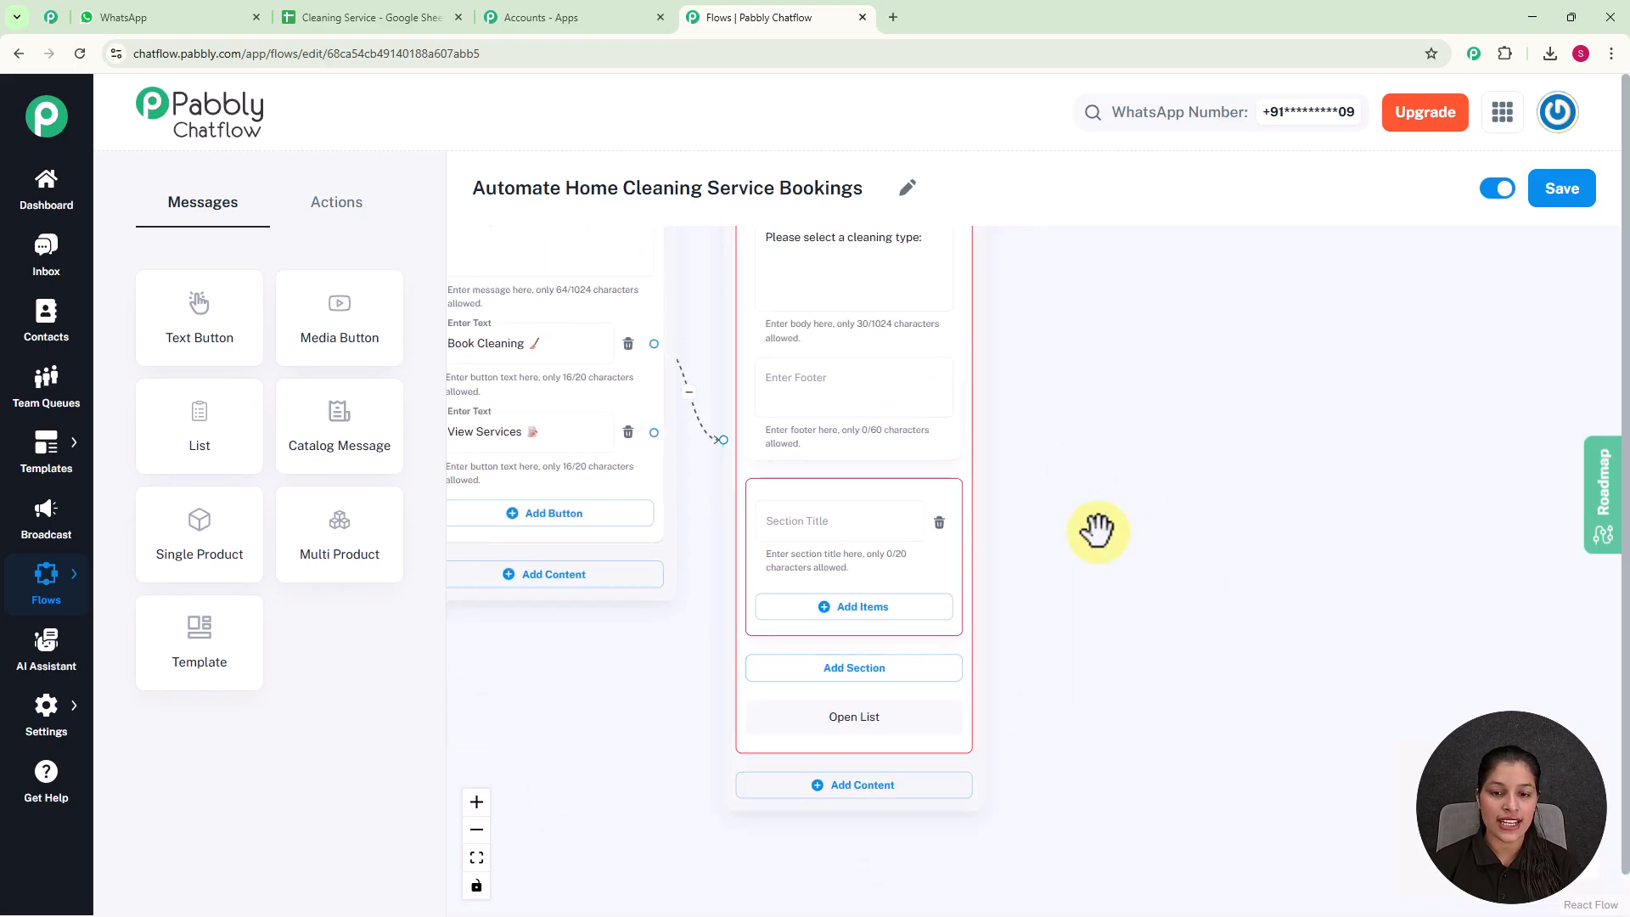
scroll(877, 561, up, 1)
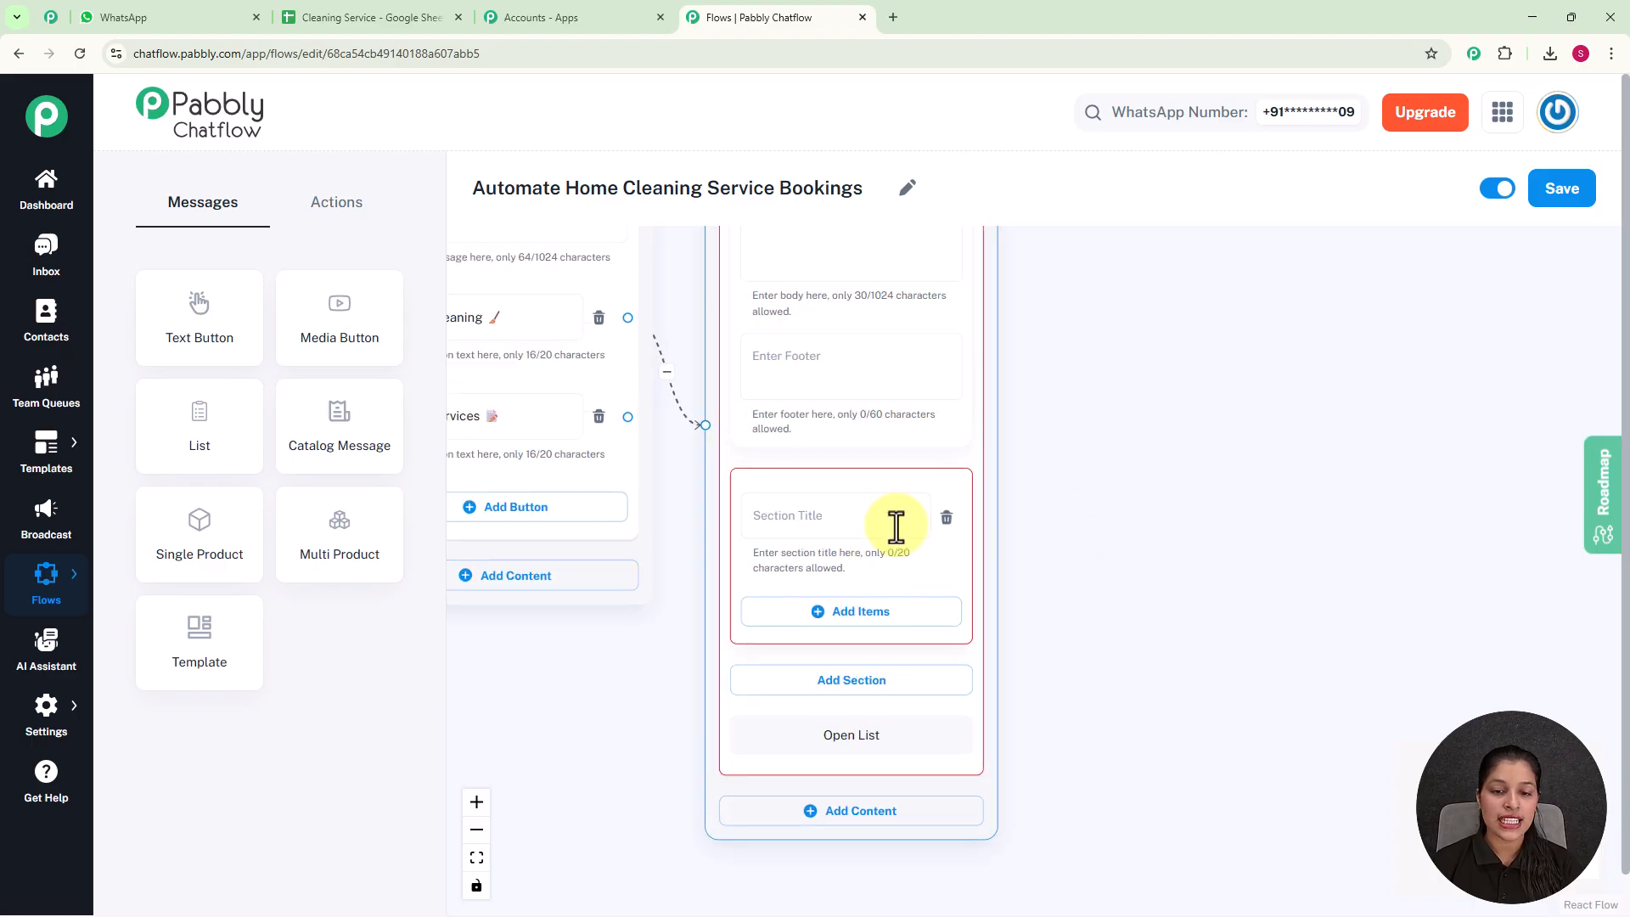
click(802, 527)
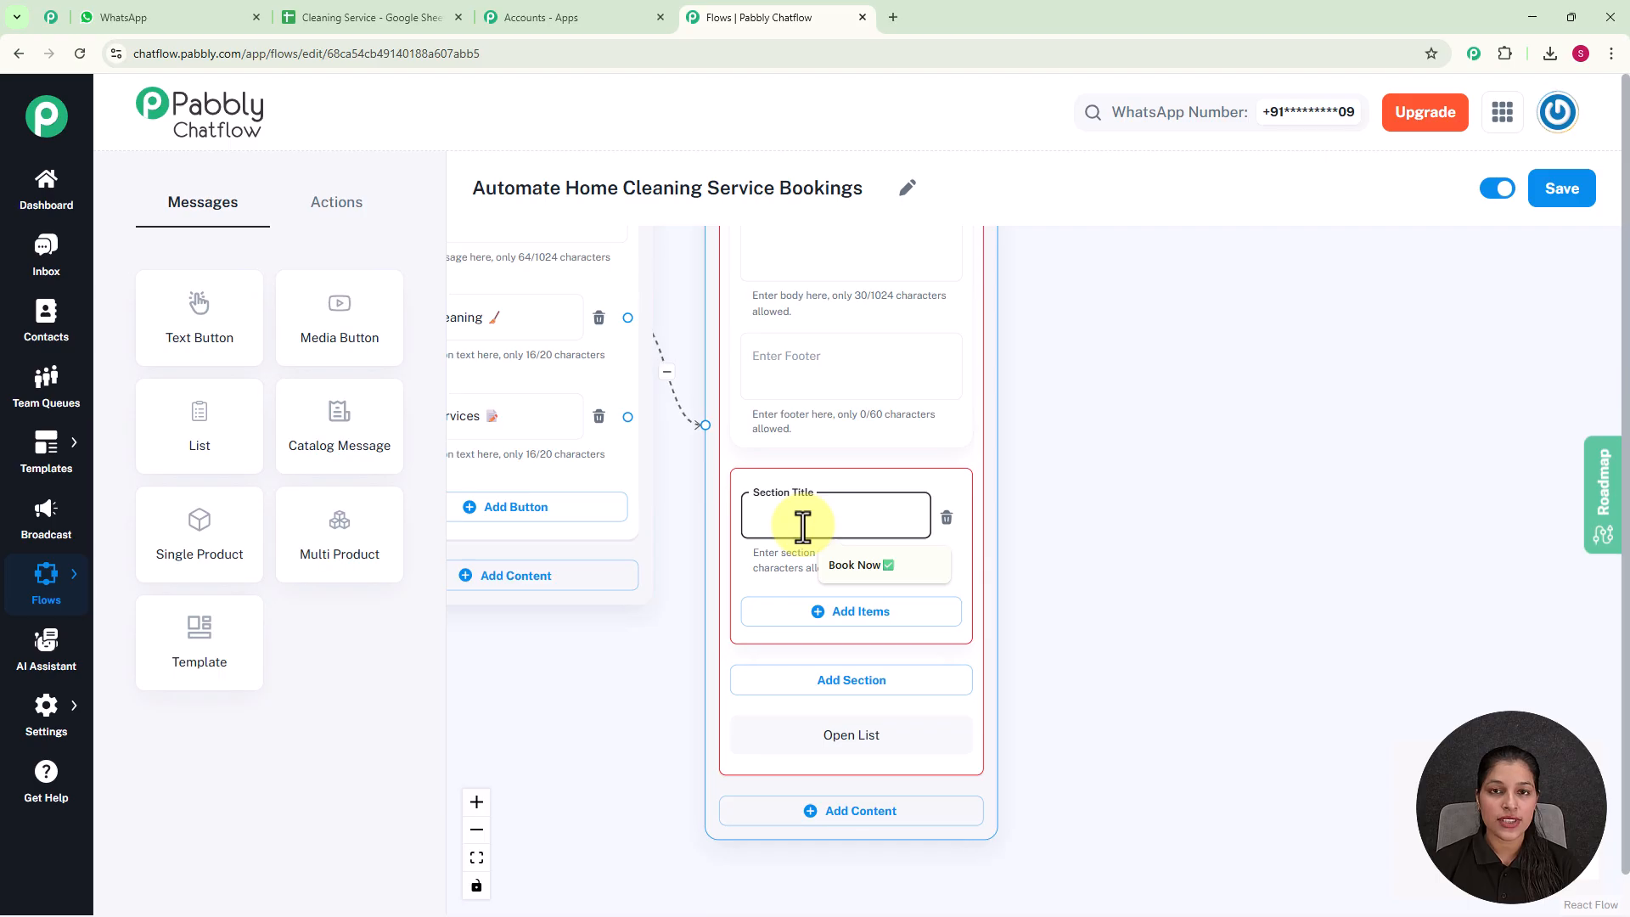
text(Cleaning type)
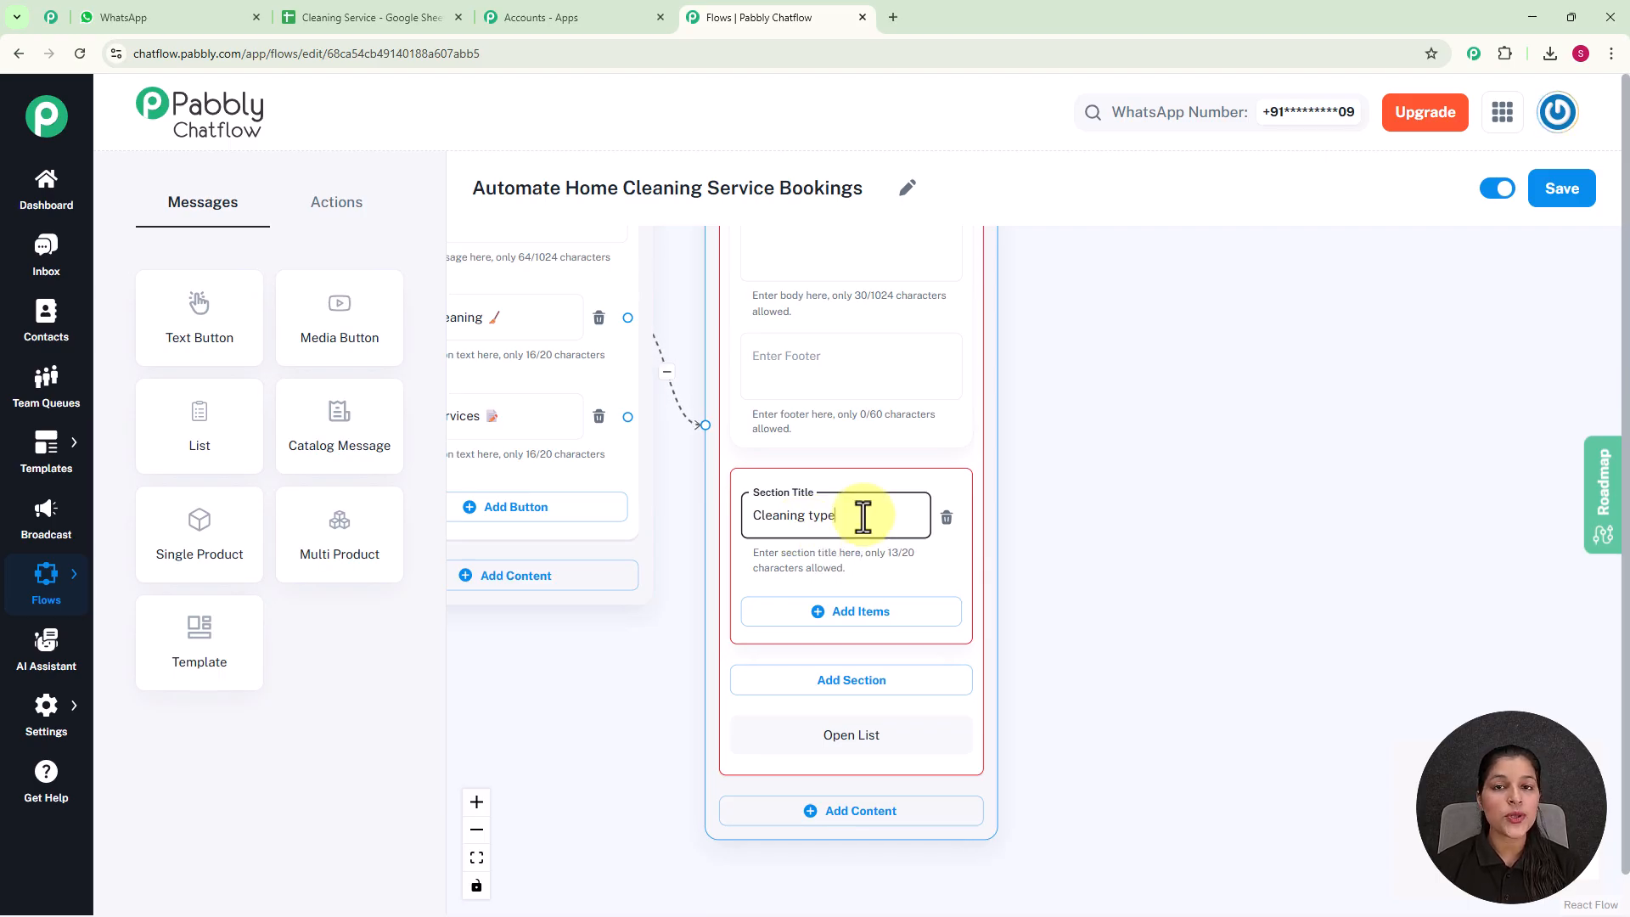
Add an item titled "Full Home Cleaning 🏠" to the Cleaning type section
click(795, 615)
scroll(1087, 594, down, 3)
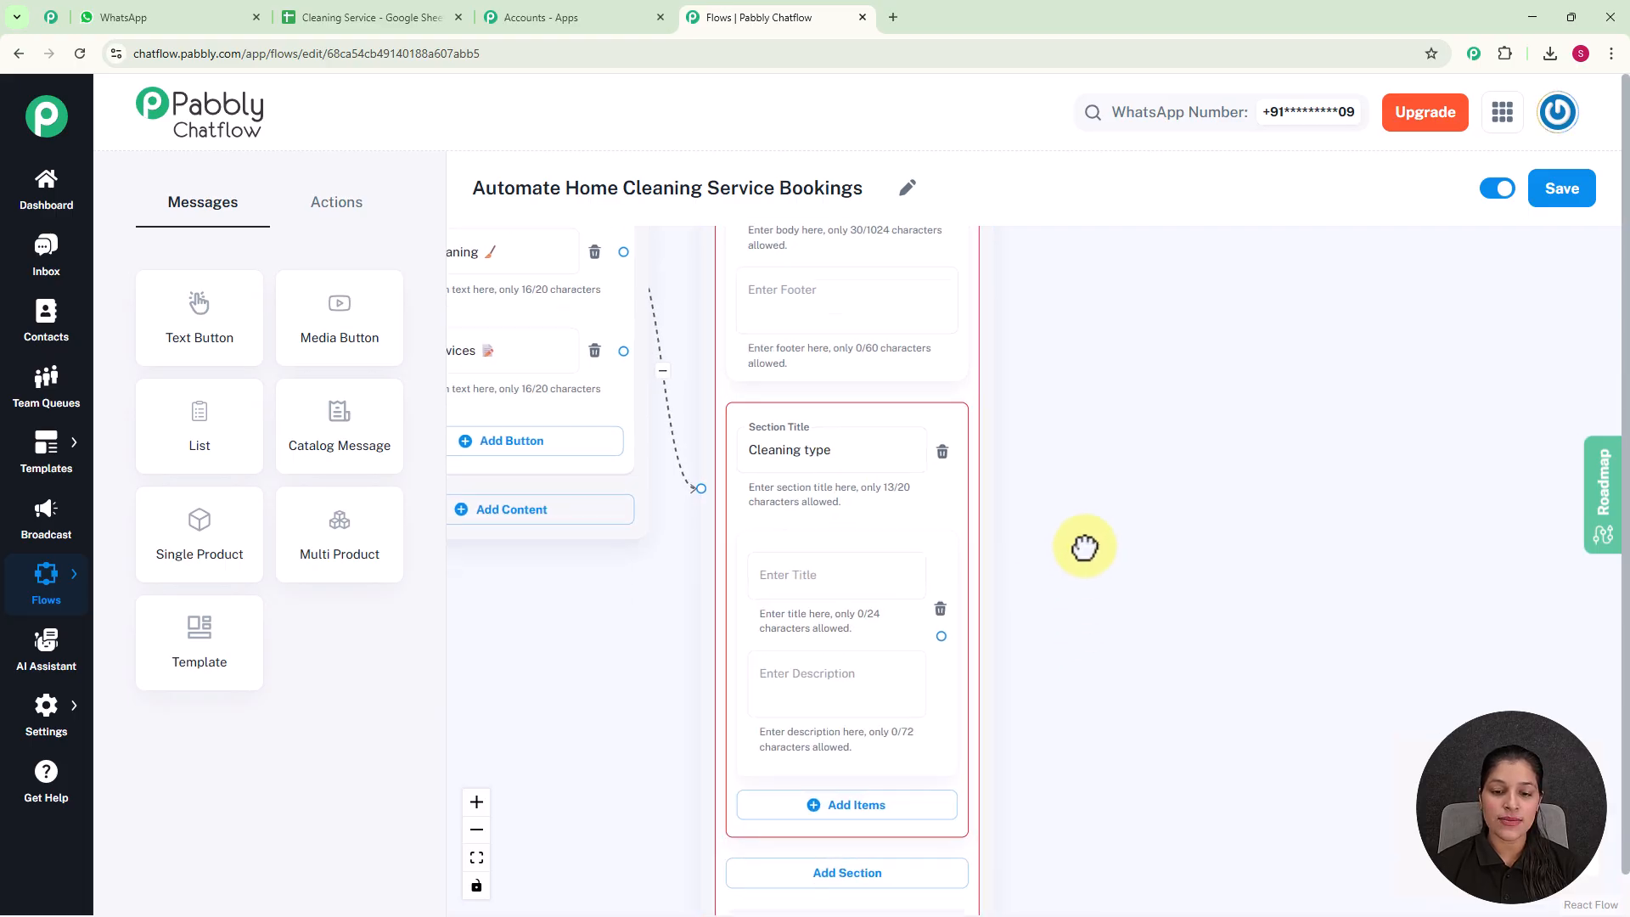
click(828, 462)
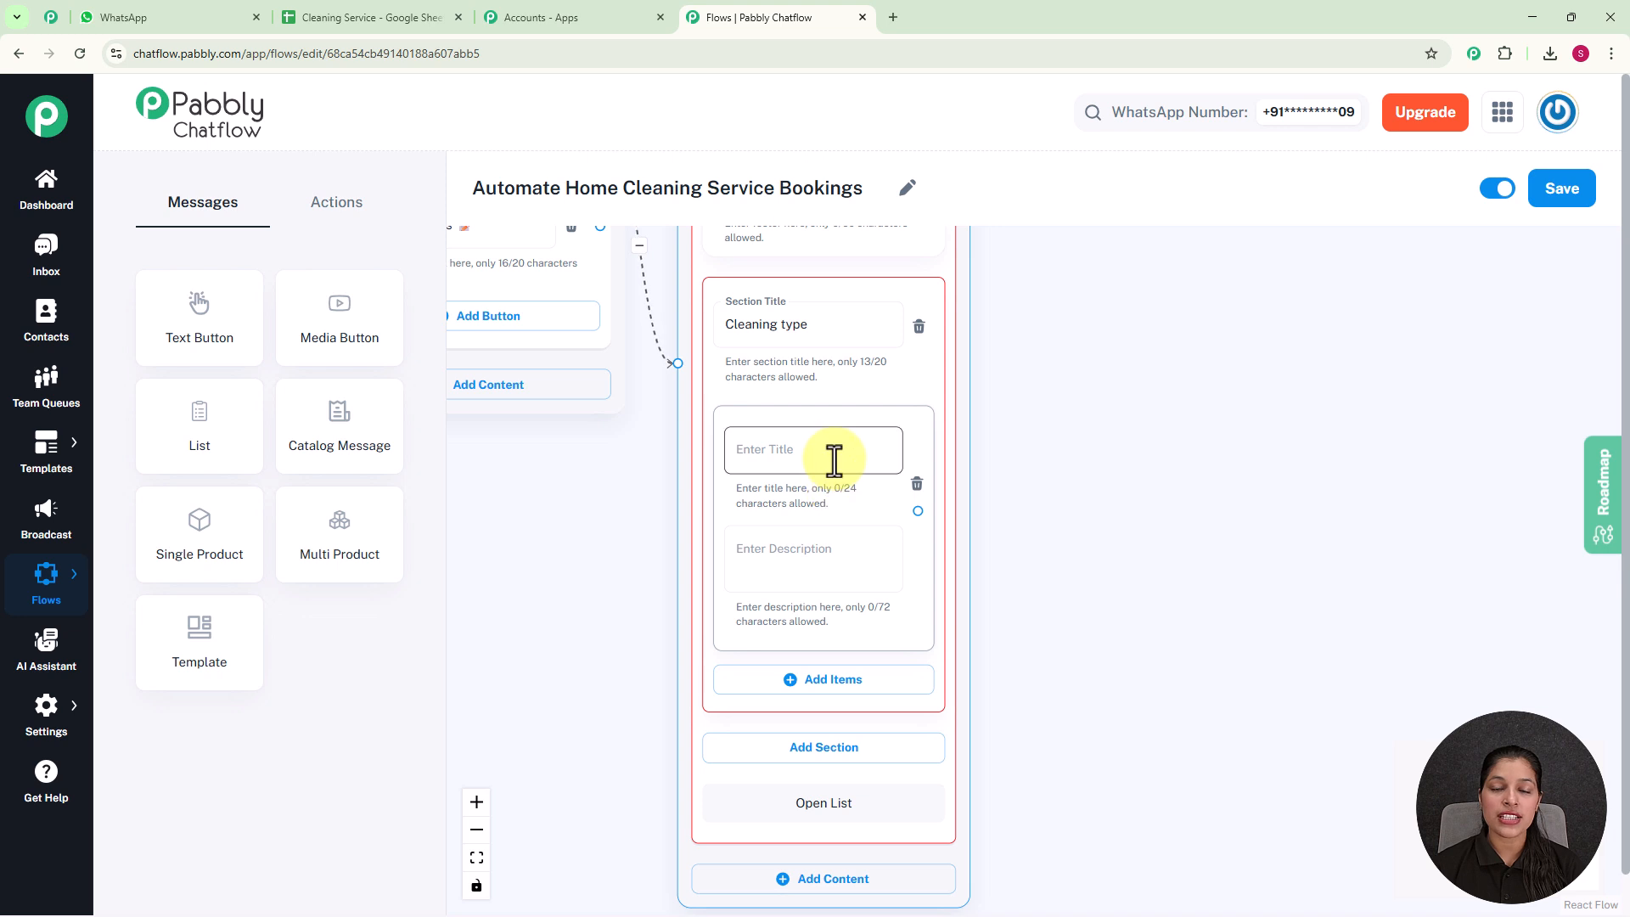
text(Full Home Cleaning 🏠)
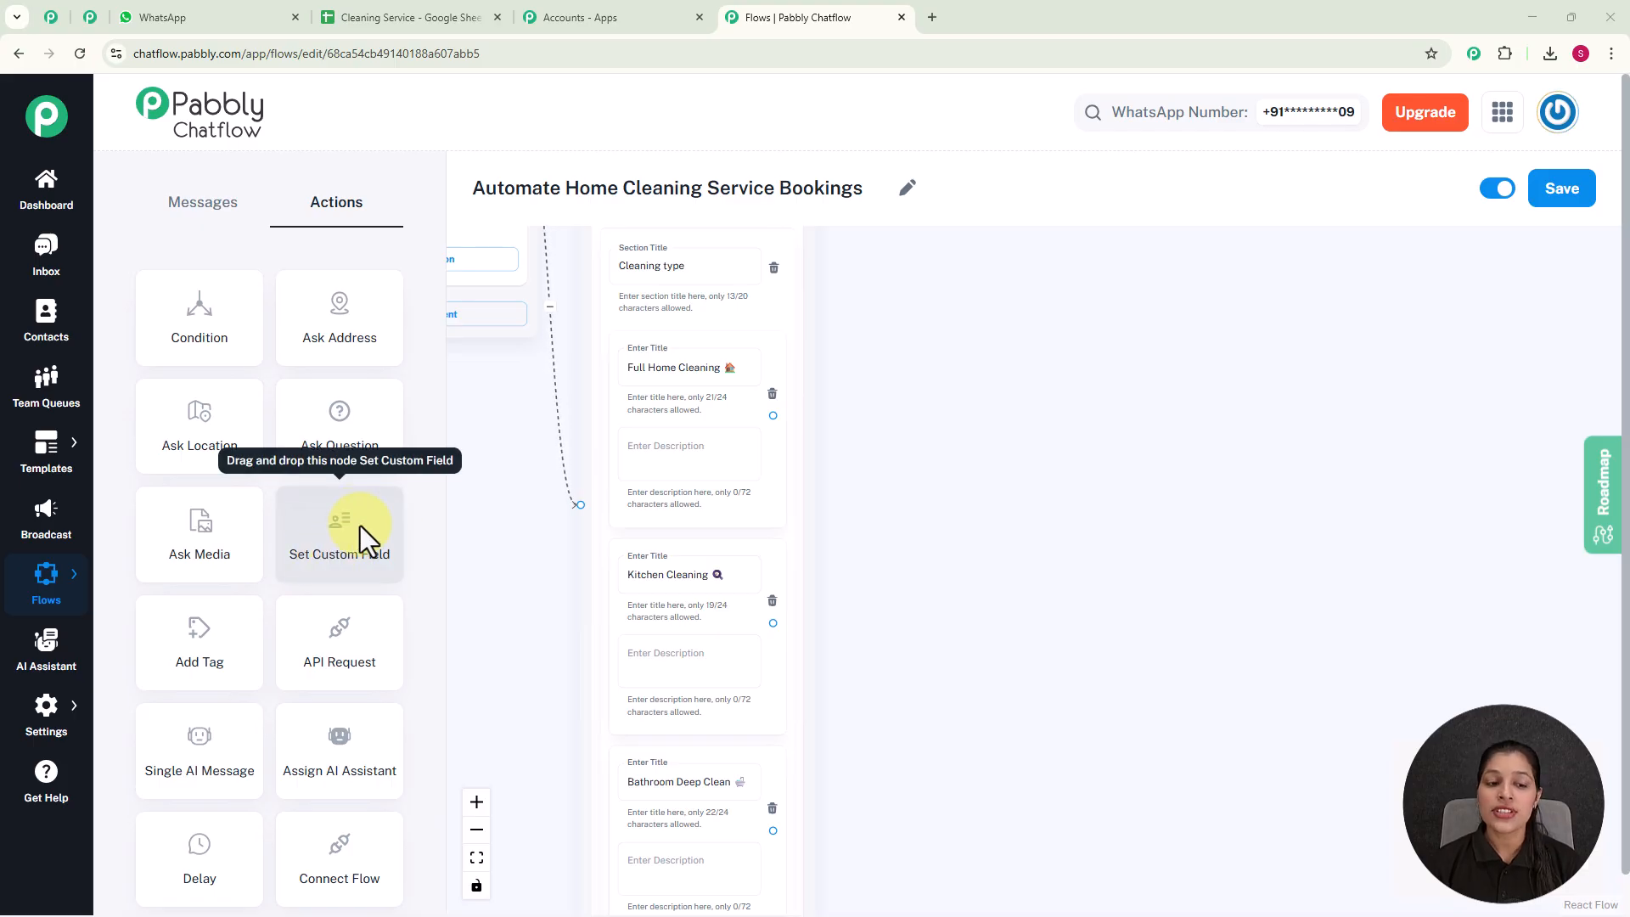
Connect a Set Custom Field action to the Full Home Cleaning item and choose Services as its contact custom field
drag(370, 543, 582, 363)
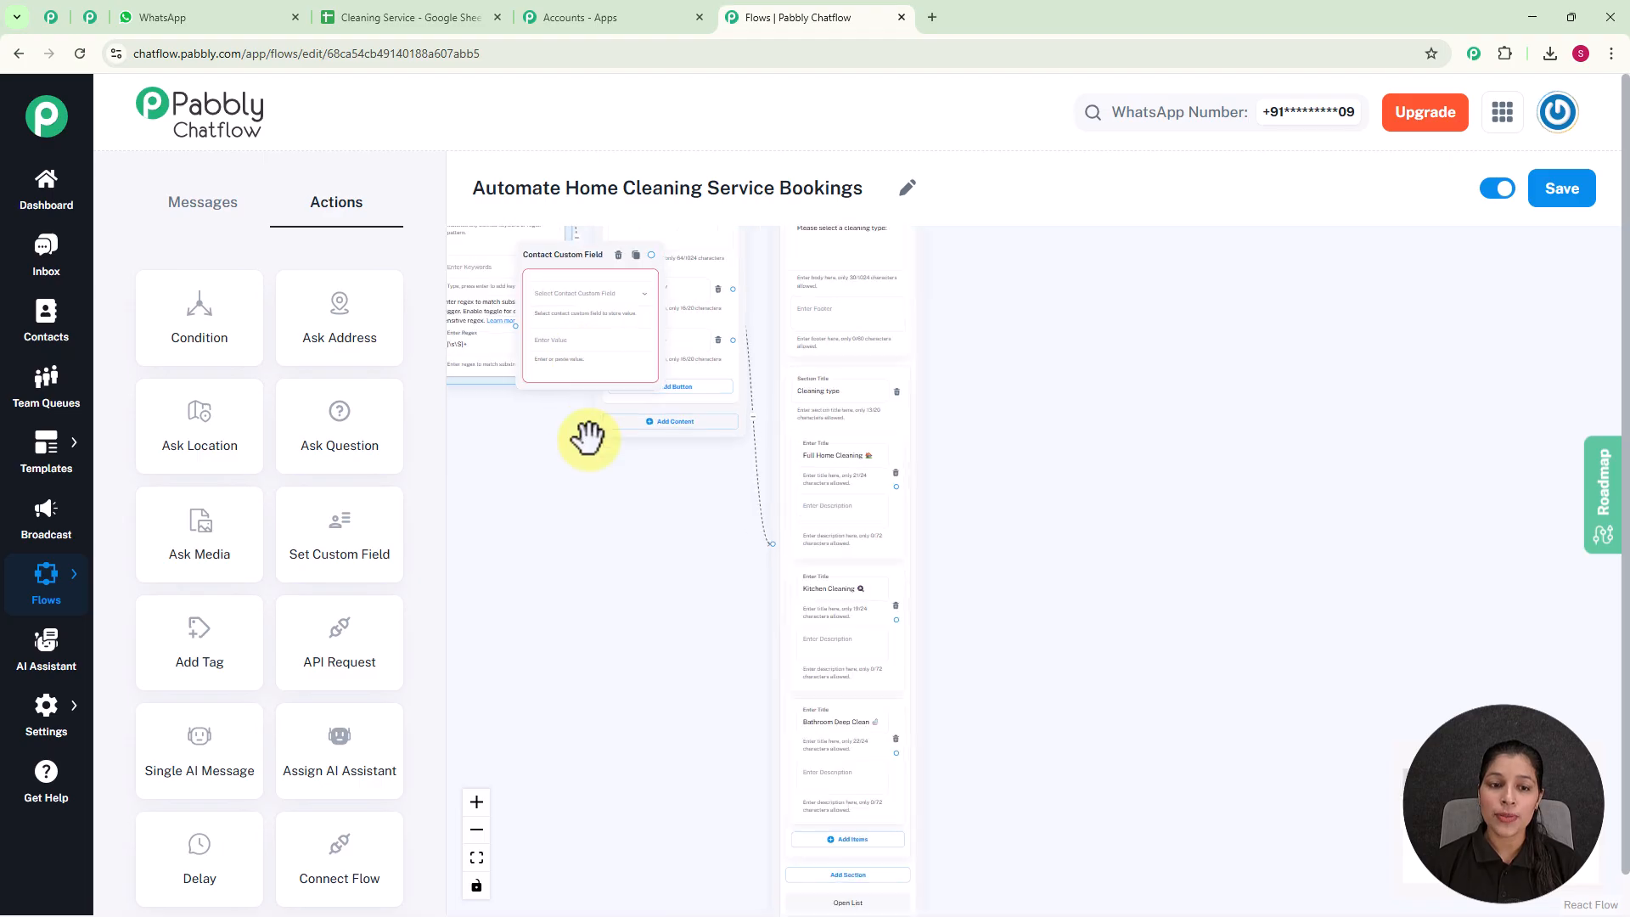
drag(565, 242, 1099, 393)
scroll(964, 523, up, 2)
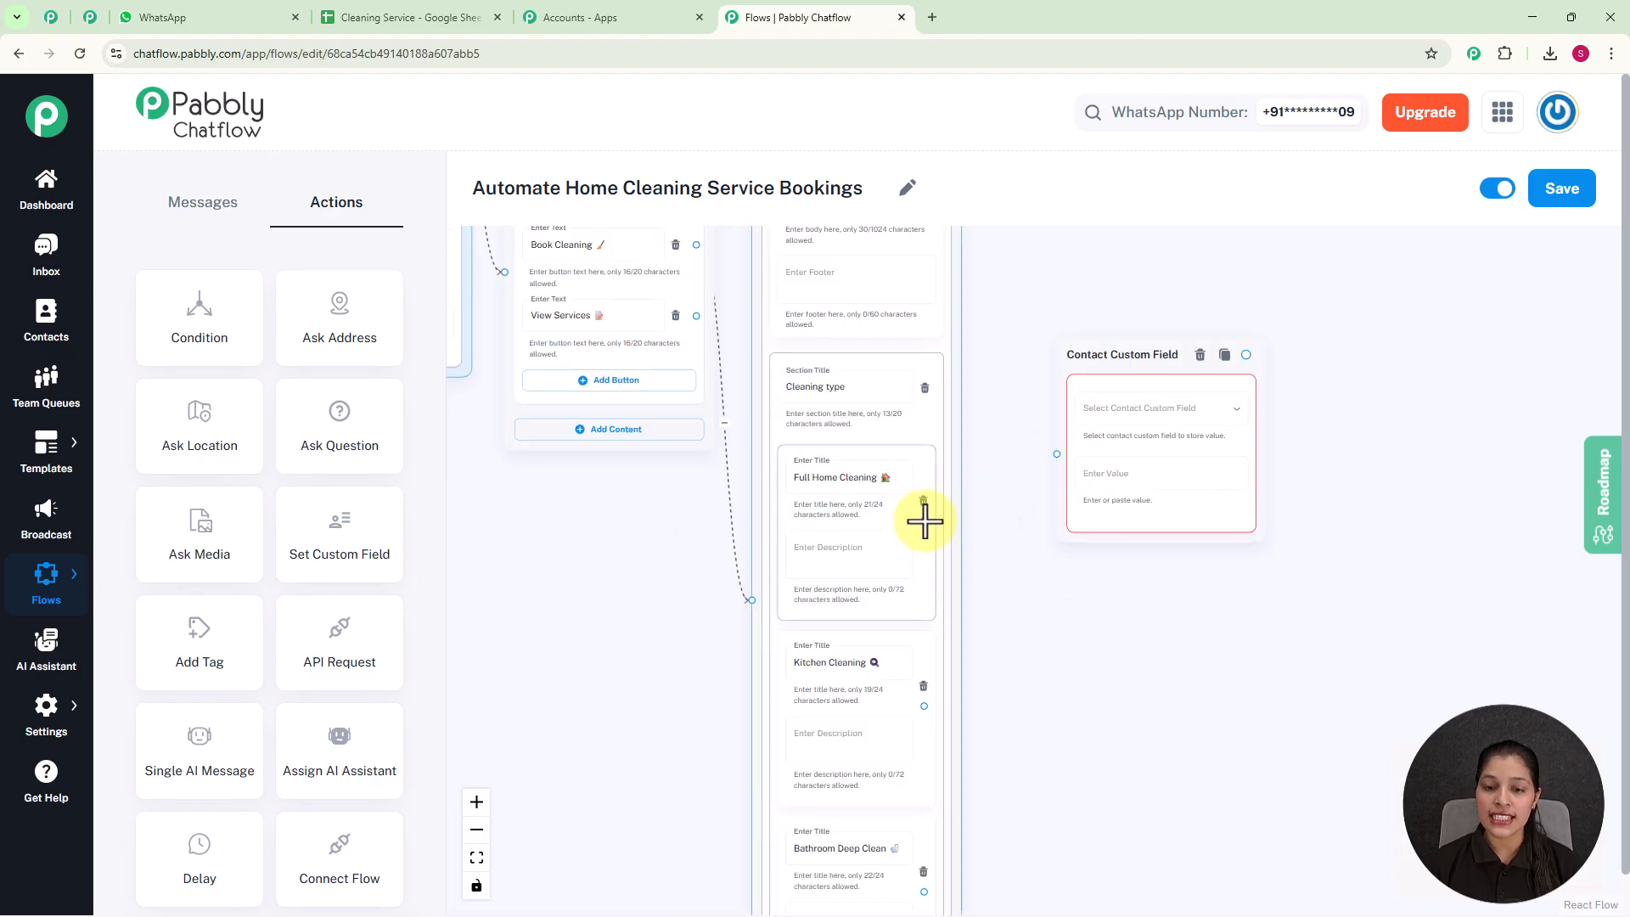
mouse_move(924, 519)
mouse_down()
mouse_move(1022, 517)
mouse_move(1056, 454)
mouse_up()
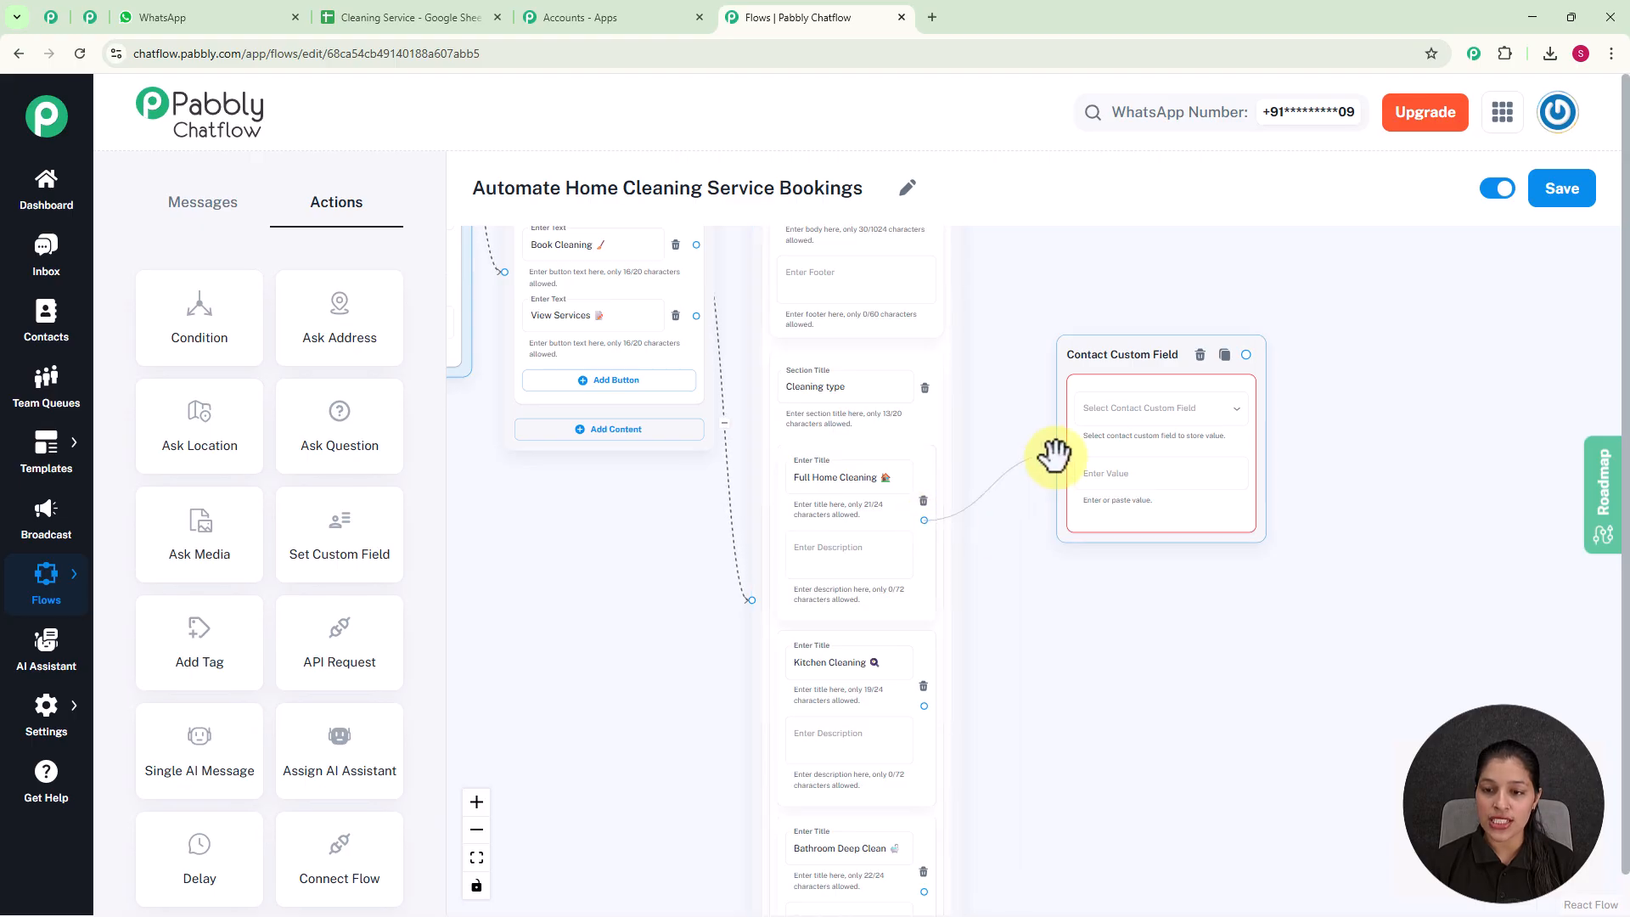
scroll(1099, 522, up, 3)
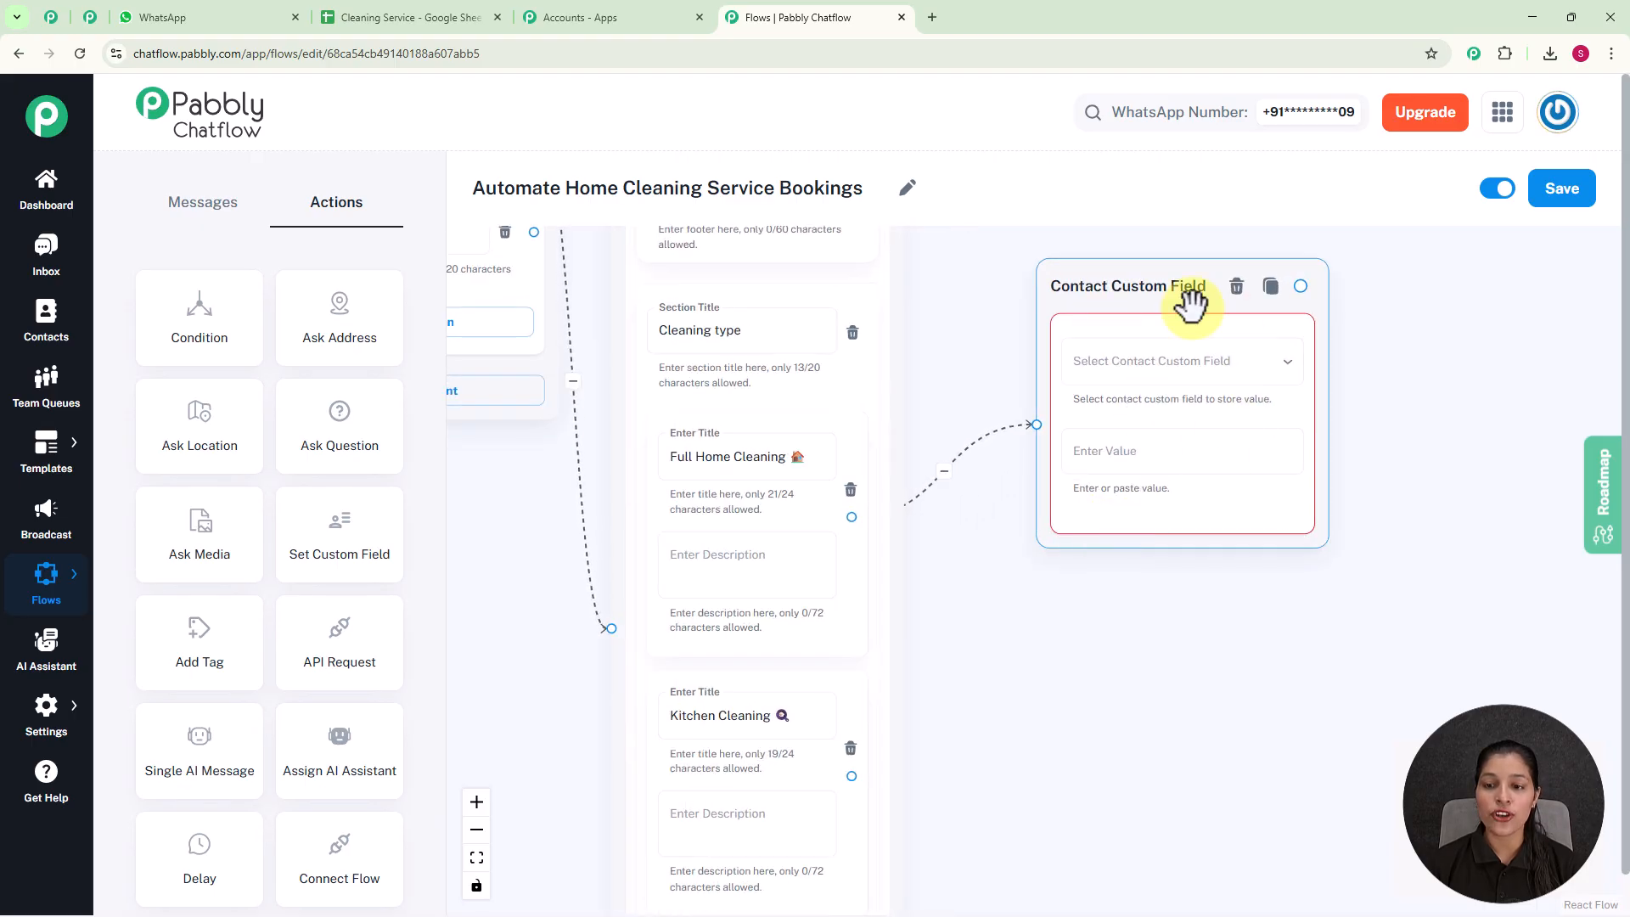
click(1183, 368)
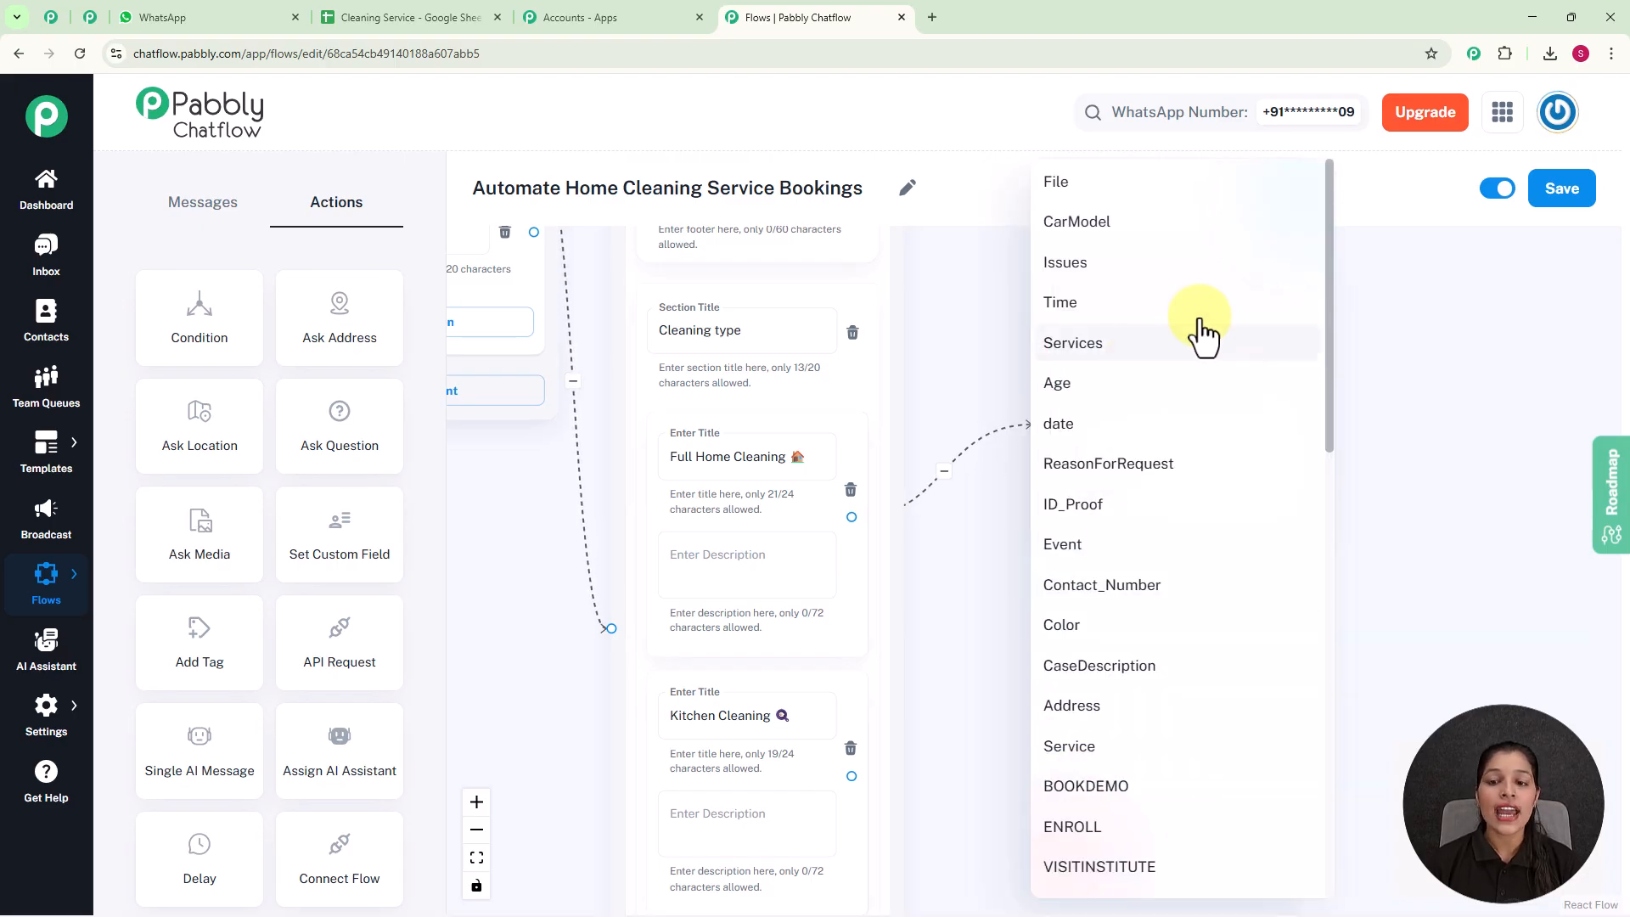
click(1128, 348)
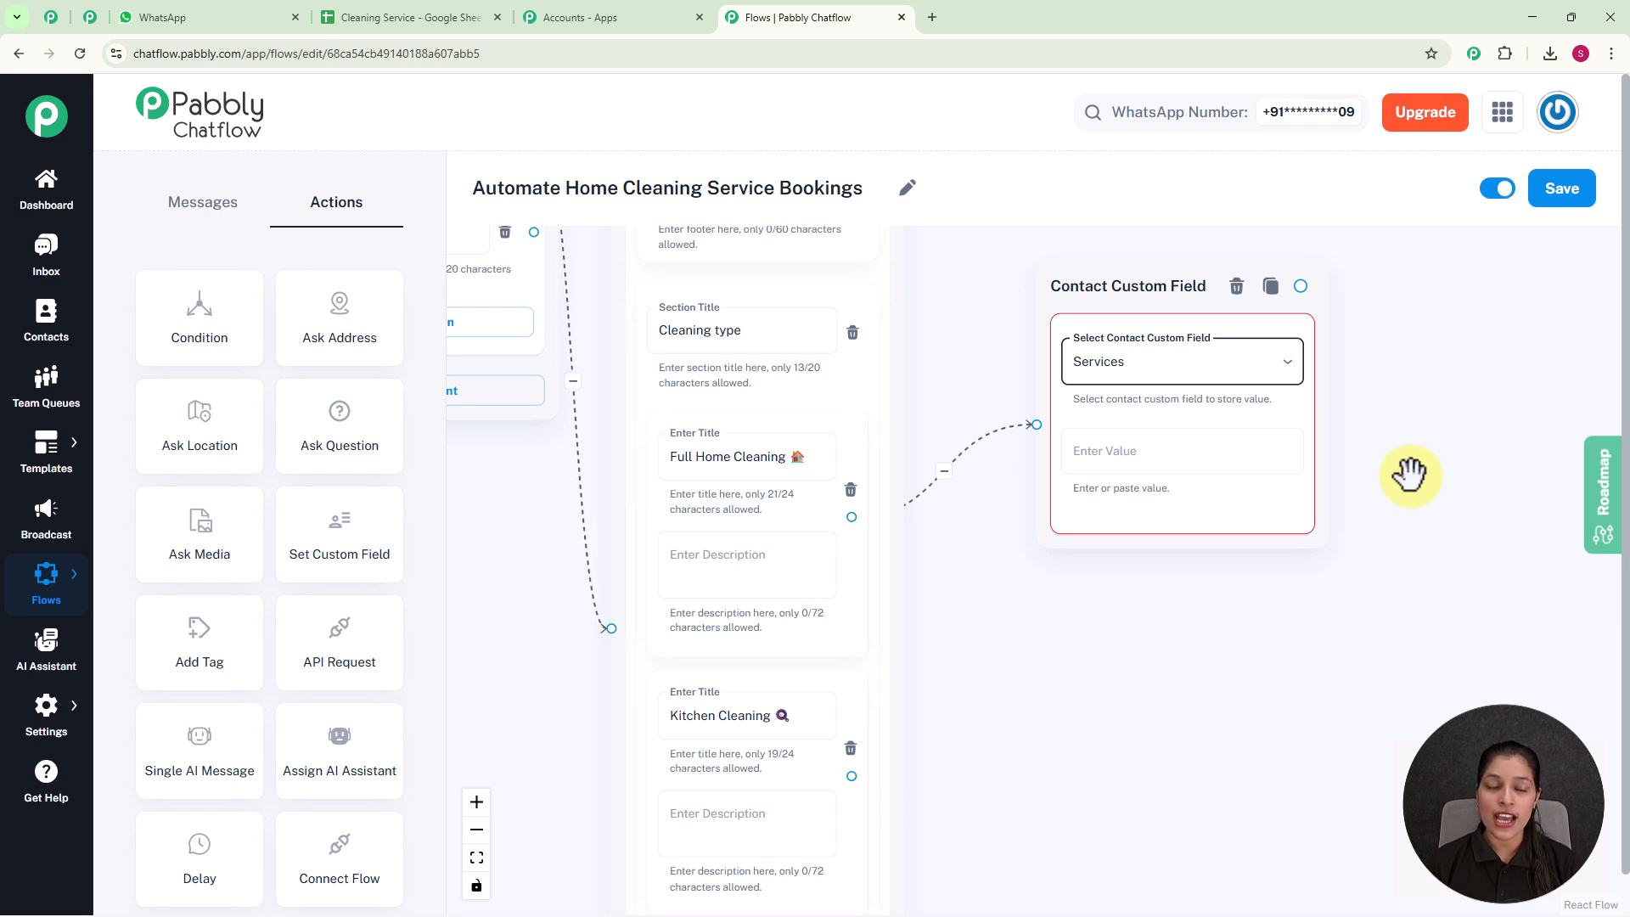
Examine the Contact Custom Fields settings in the other tab, including how another field is added
mouse_move(49, 718)
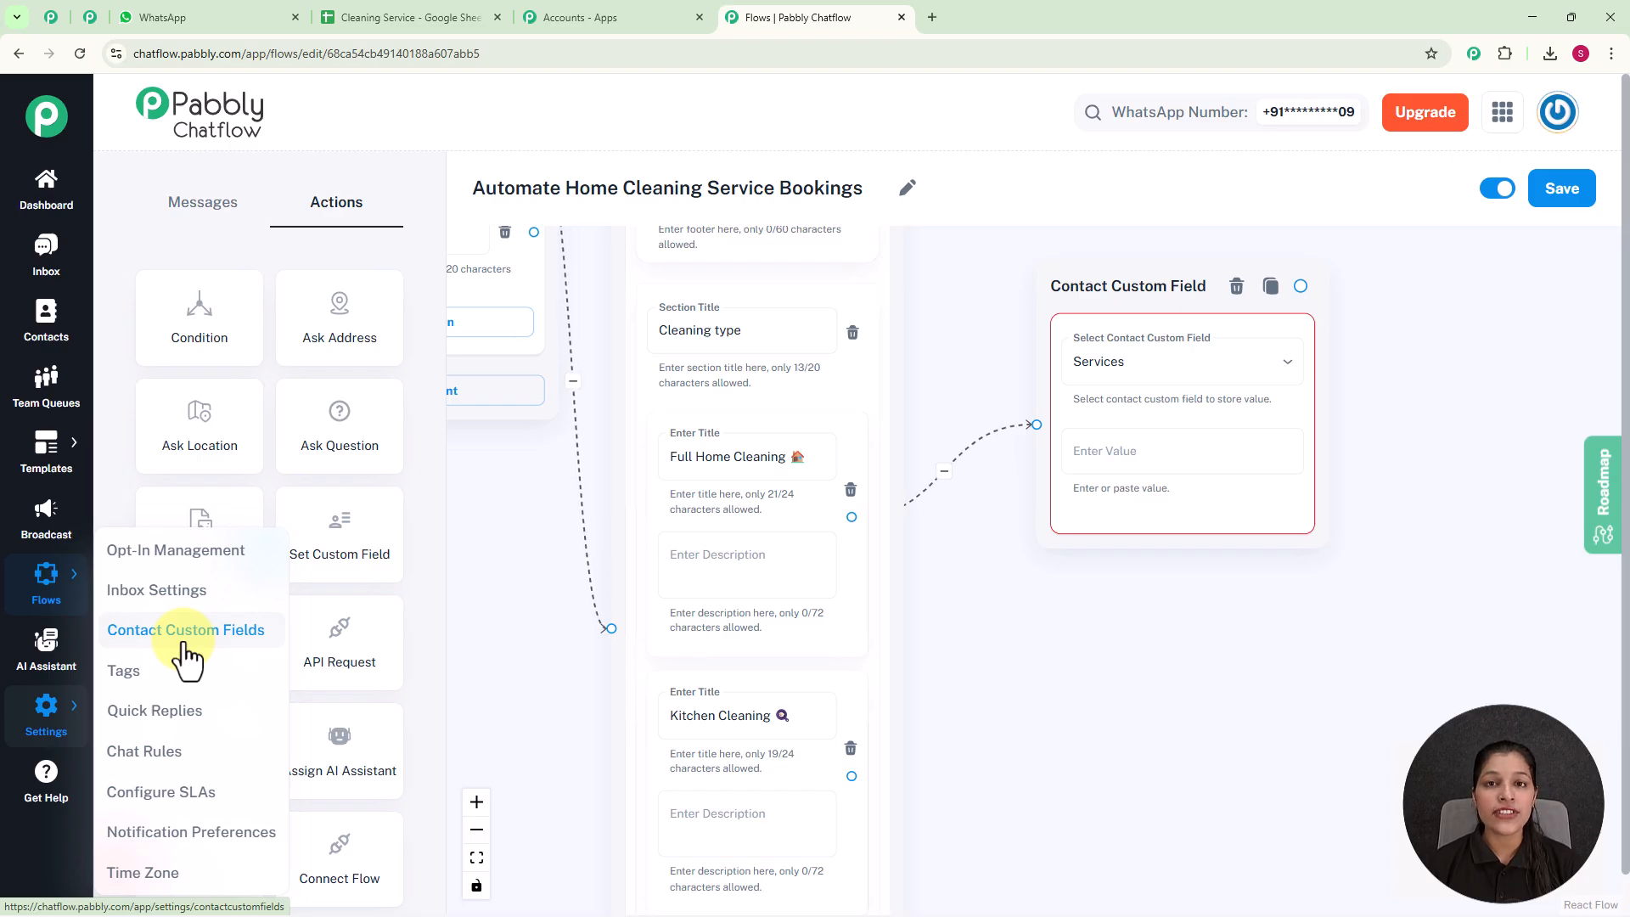
click(90, 25)
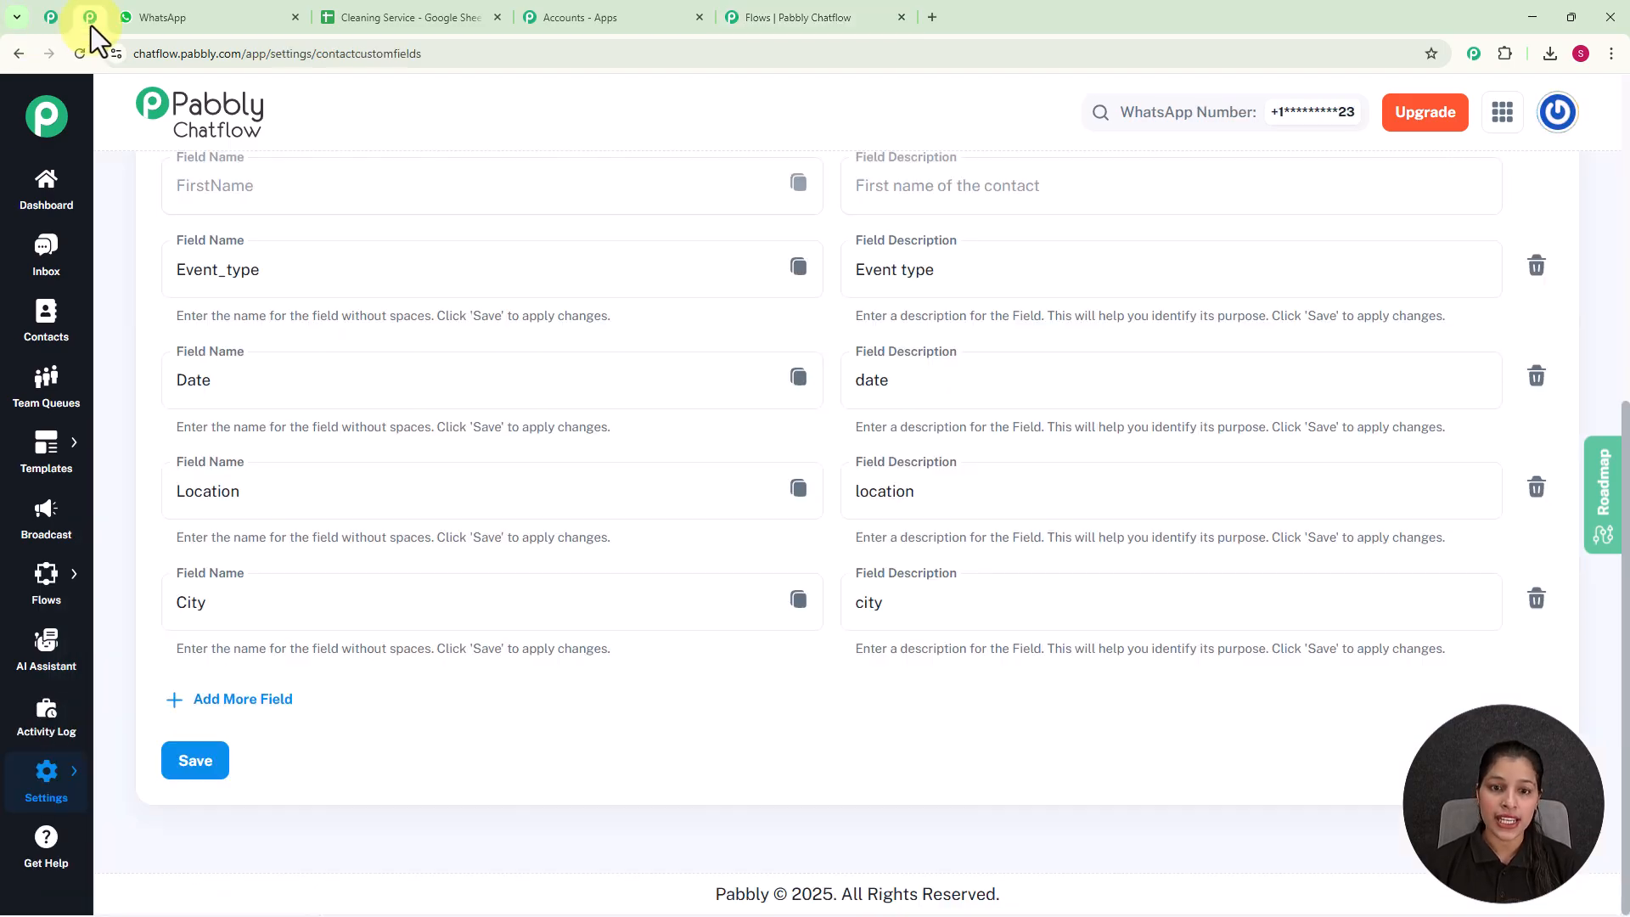
scroll(800, 497, up, 6)
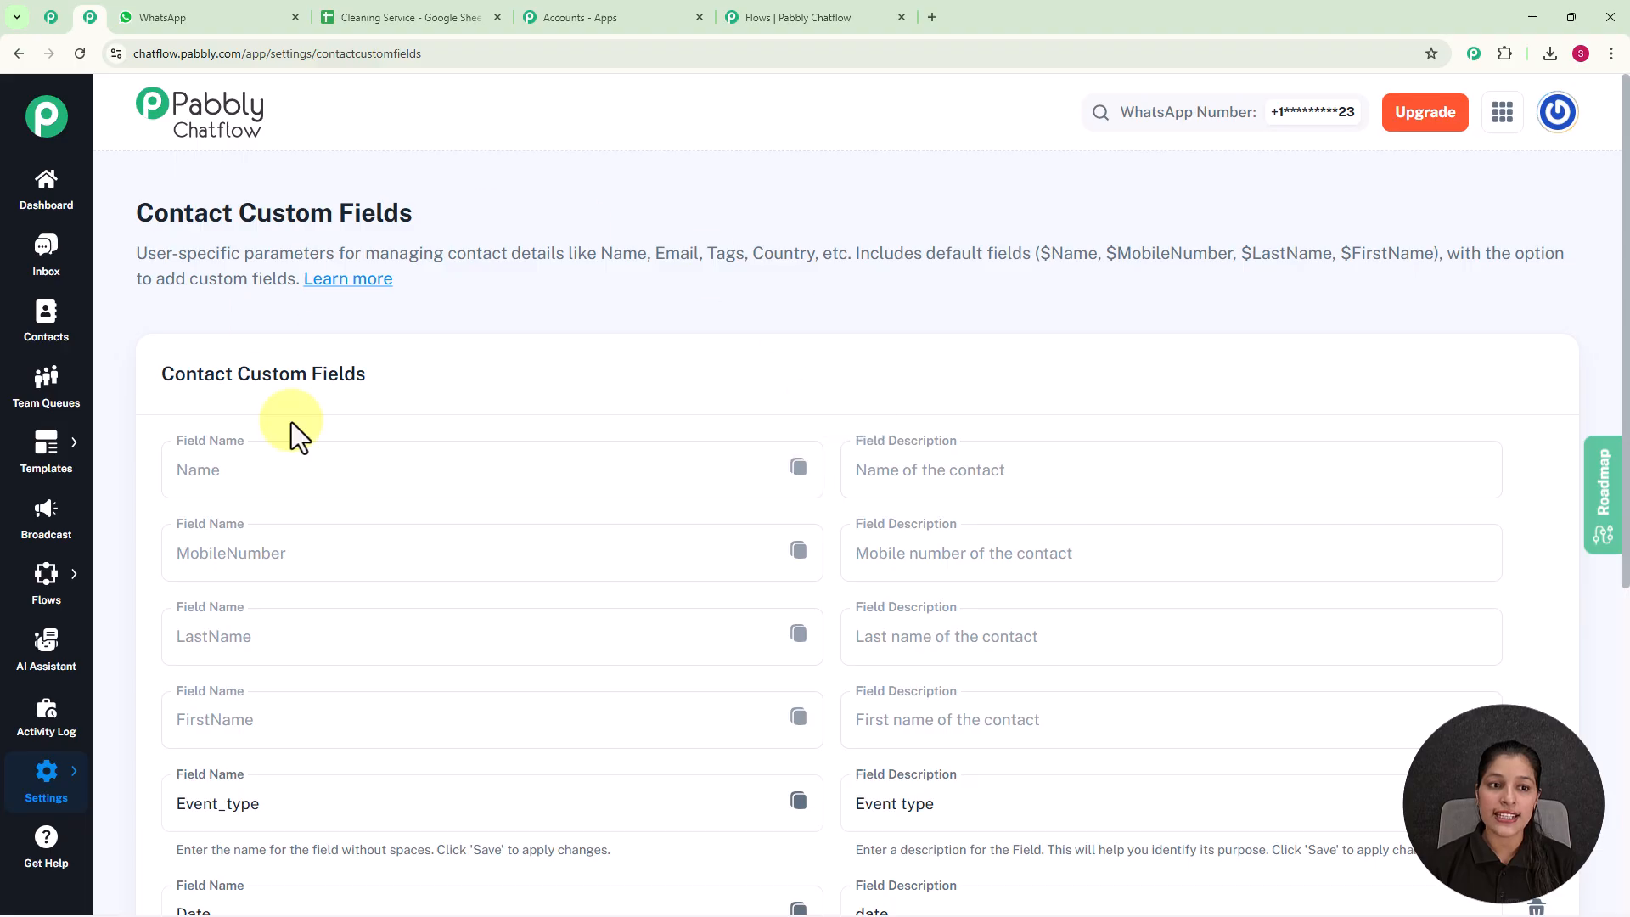
scroll(564, 535, down, 6)
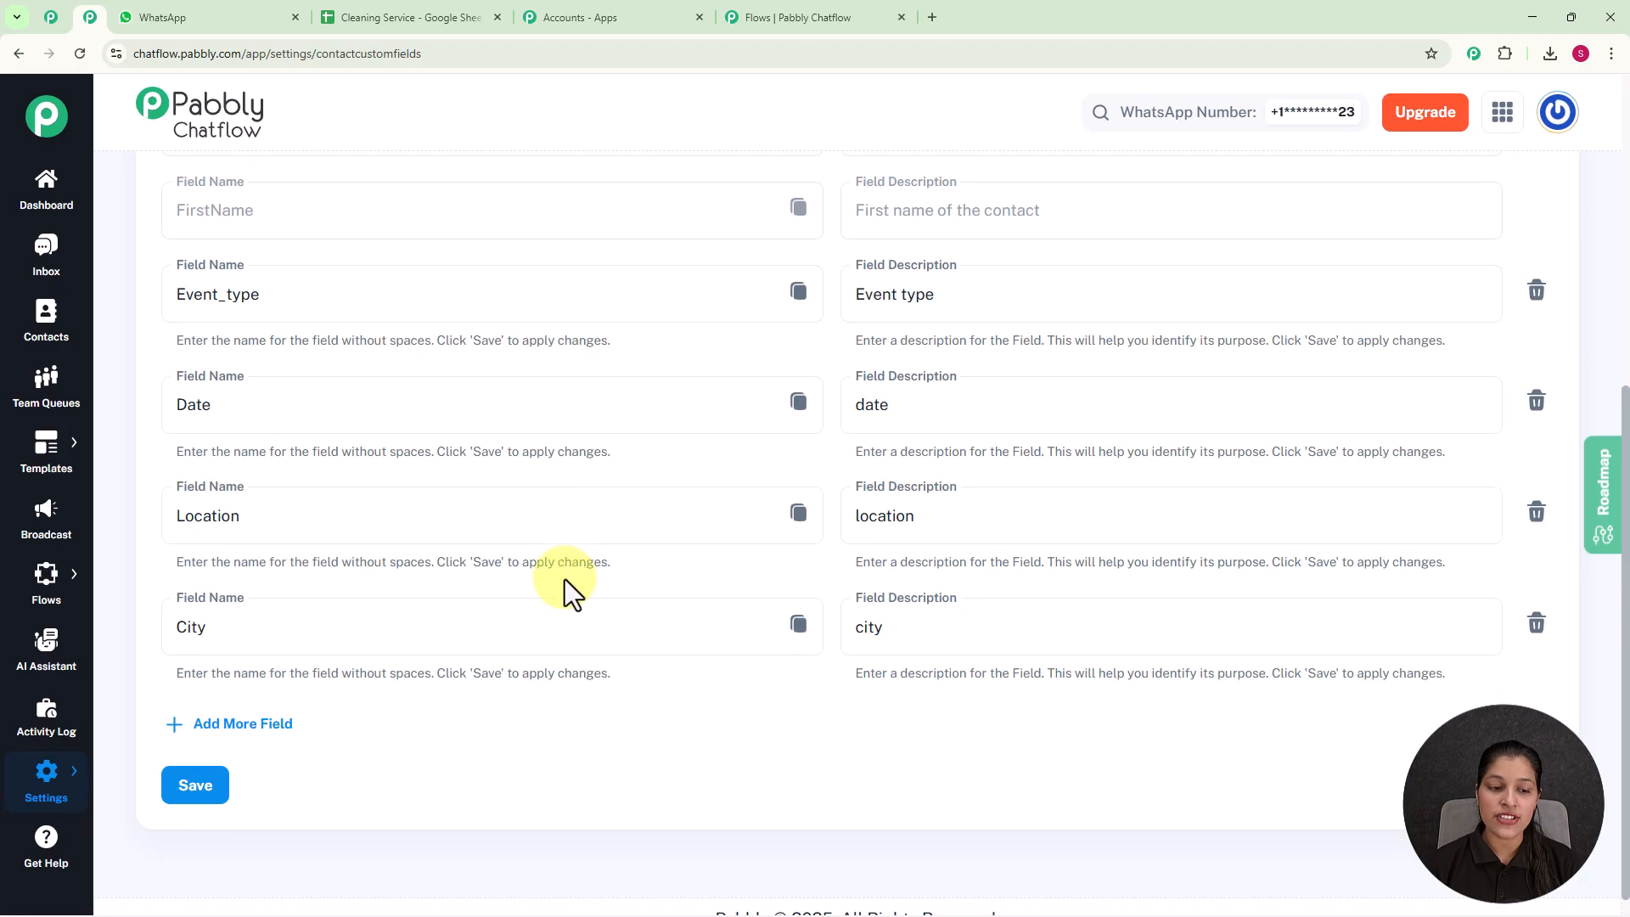
click(264, 735)
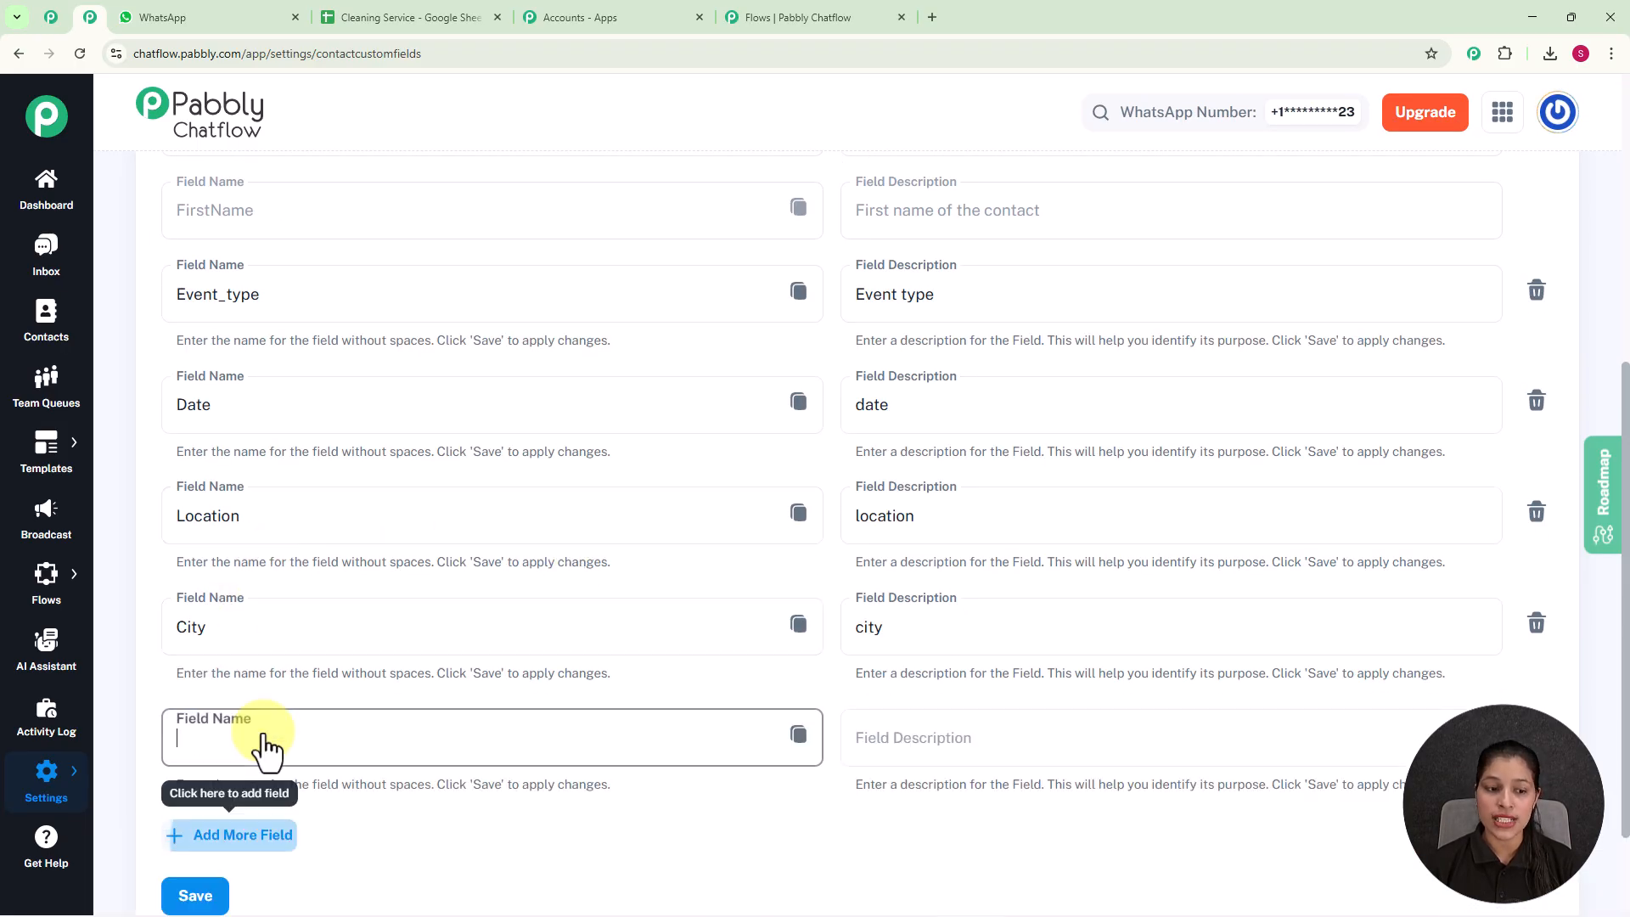
click(531, 759)
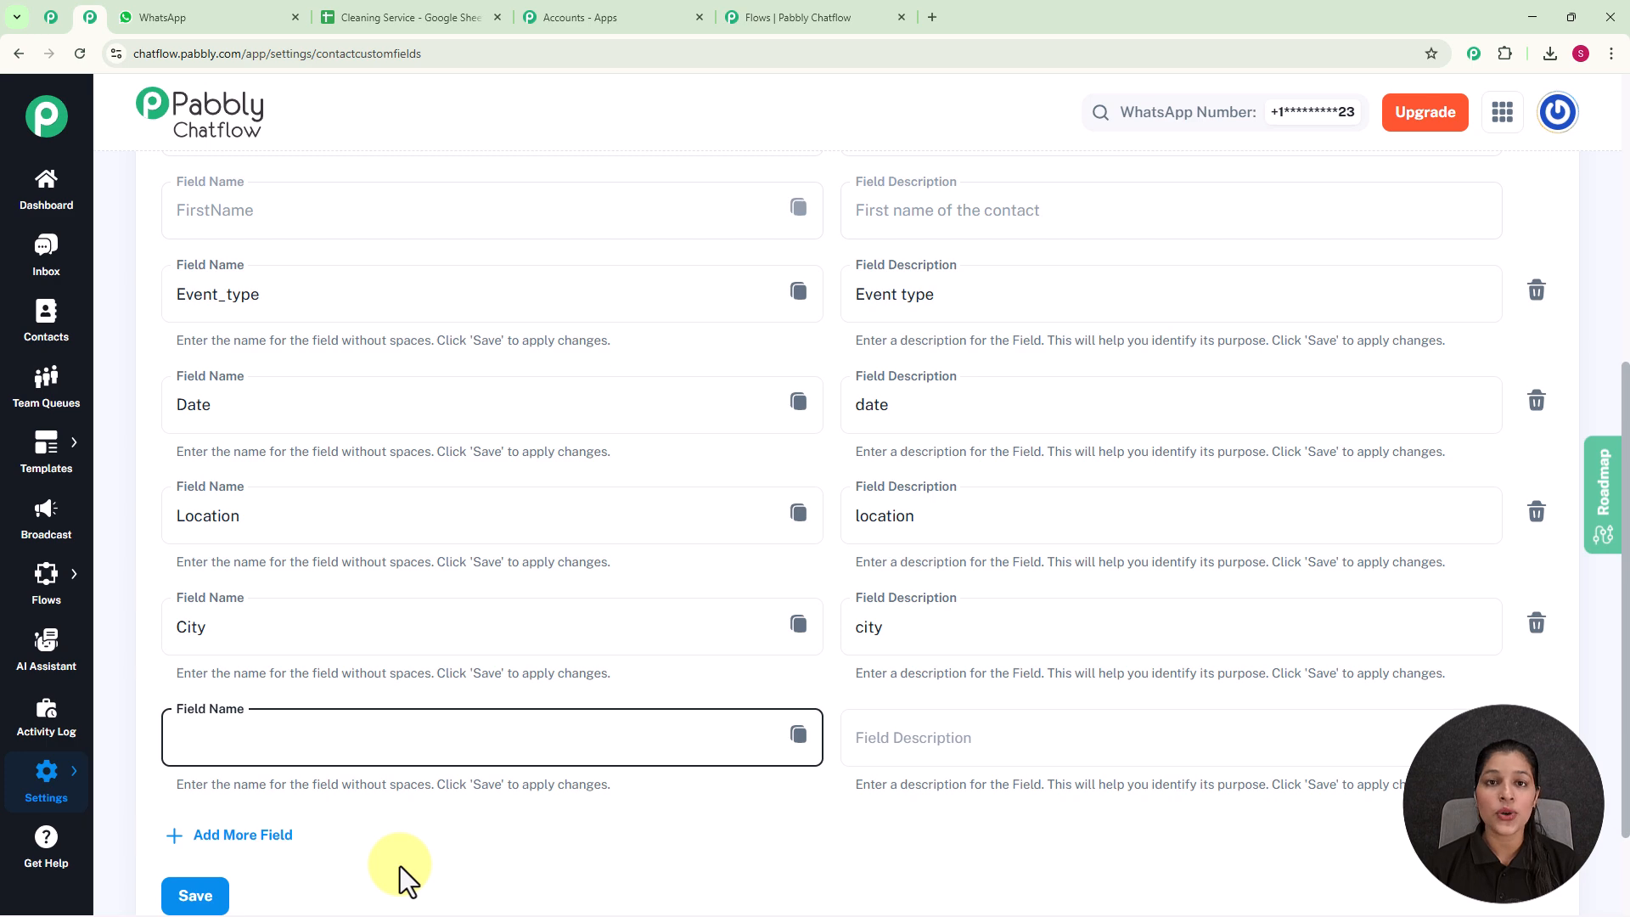
Return to the booking flow and set the Services custom field's value to "Full Home Cleaning 🏠"
click(790, 17)
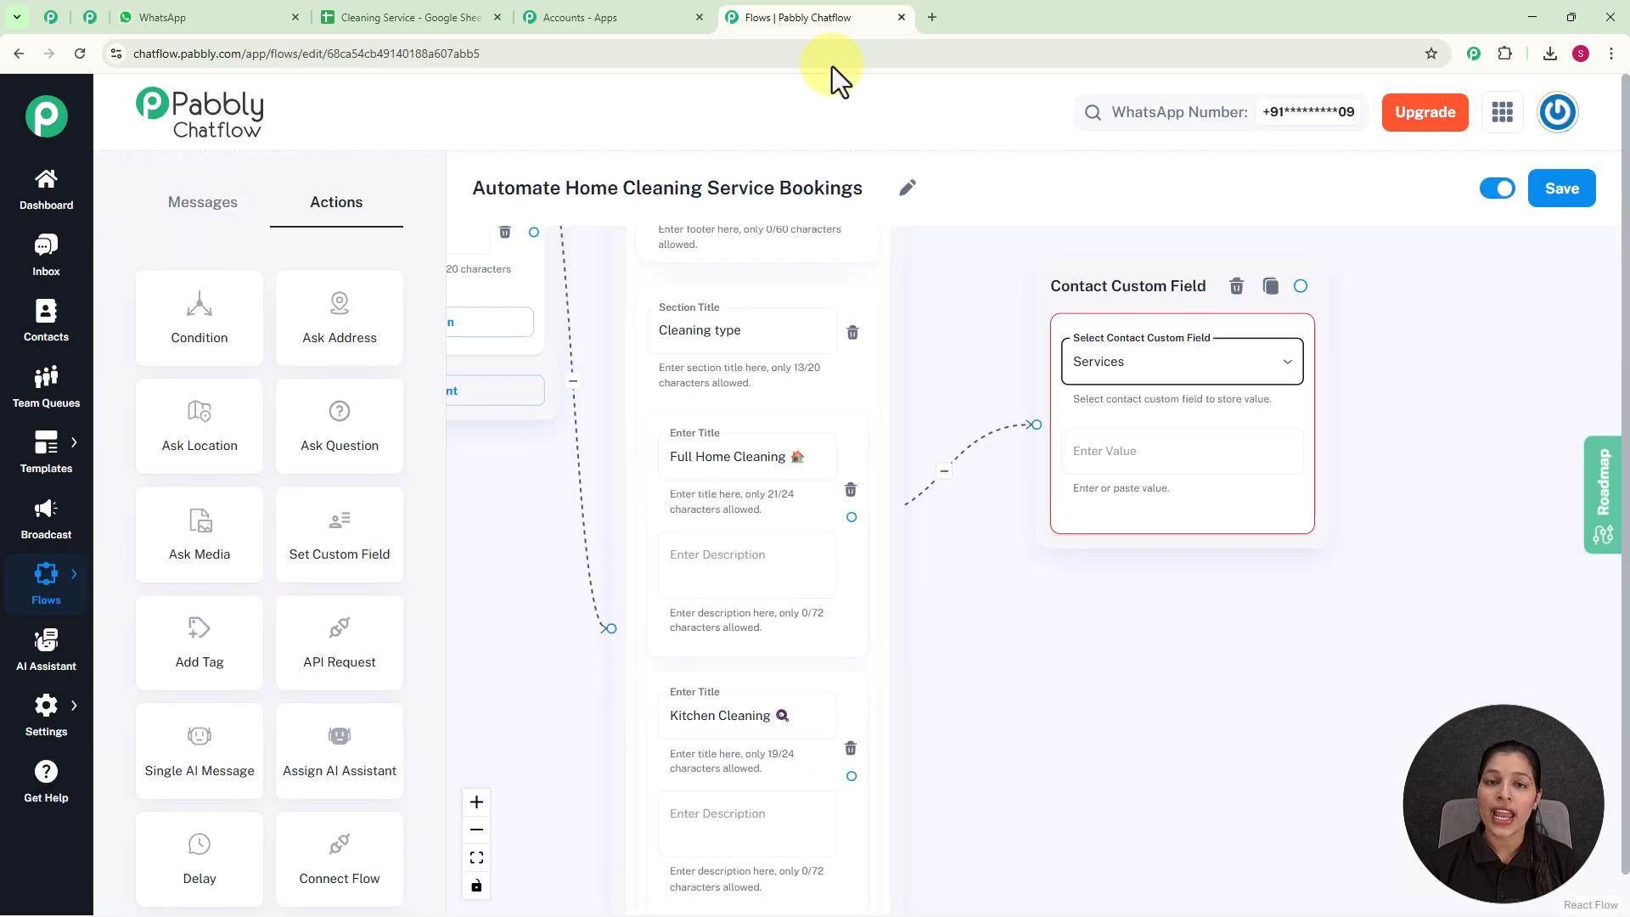
click(1222, 472)
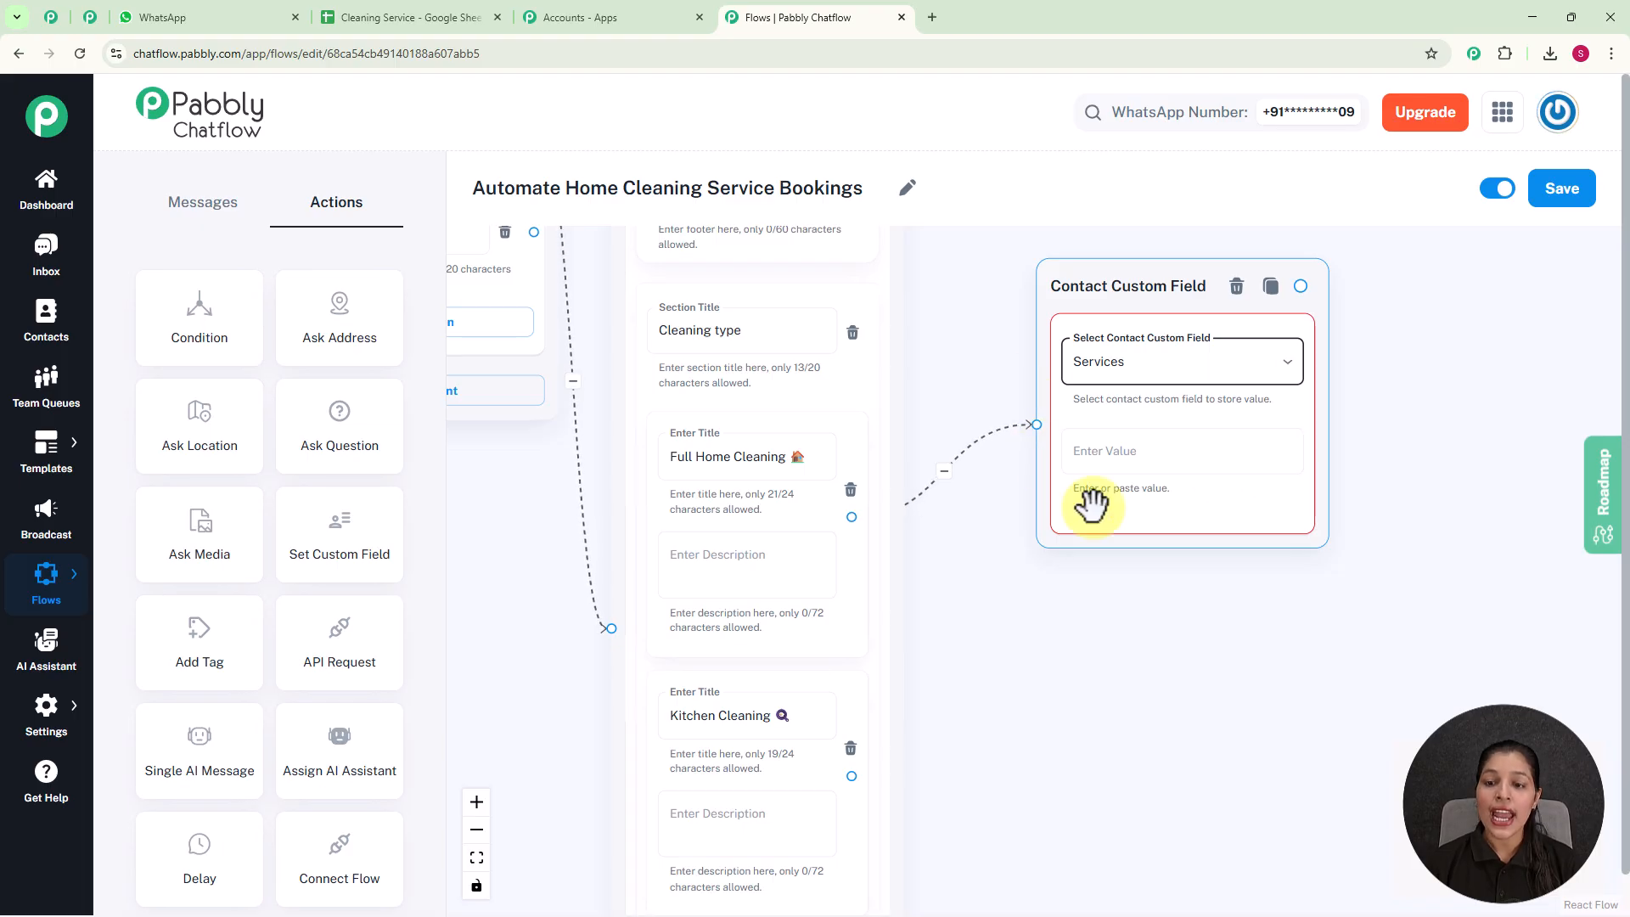
click(1138, 452)
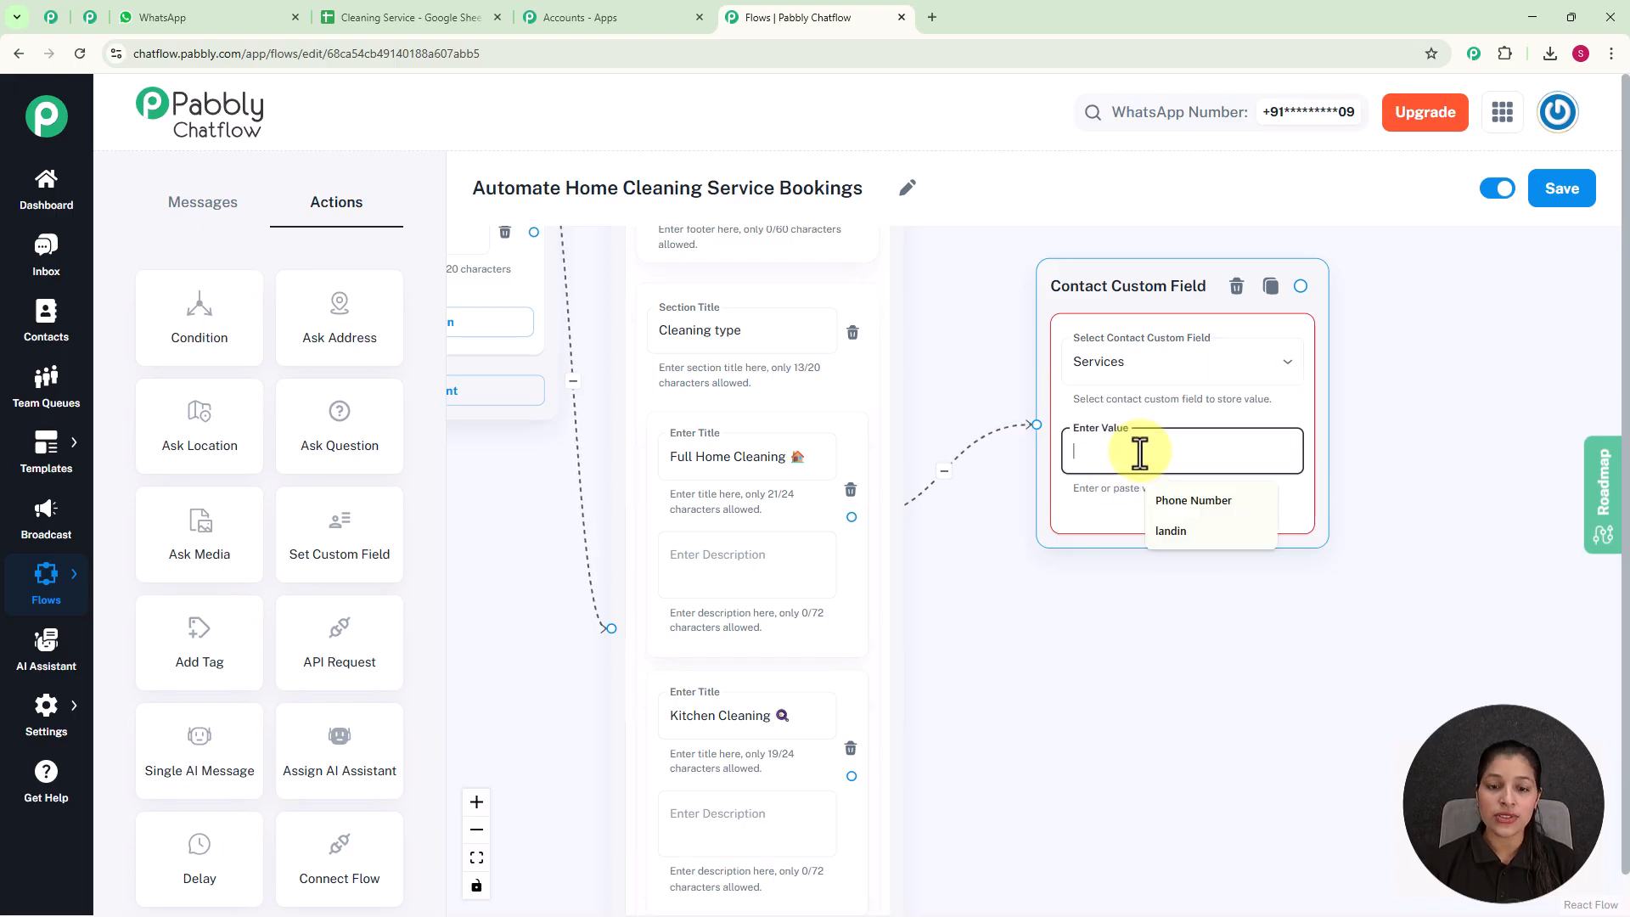
text(Full Home Cleaning 🏠)
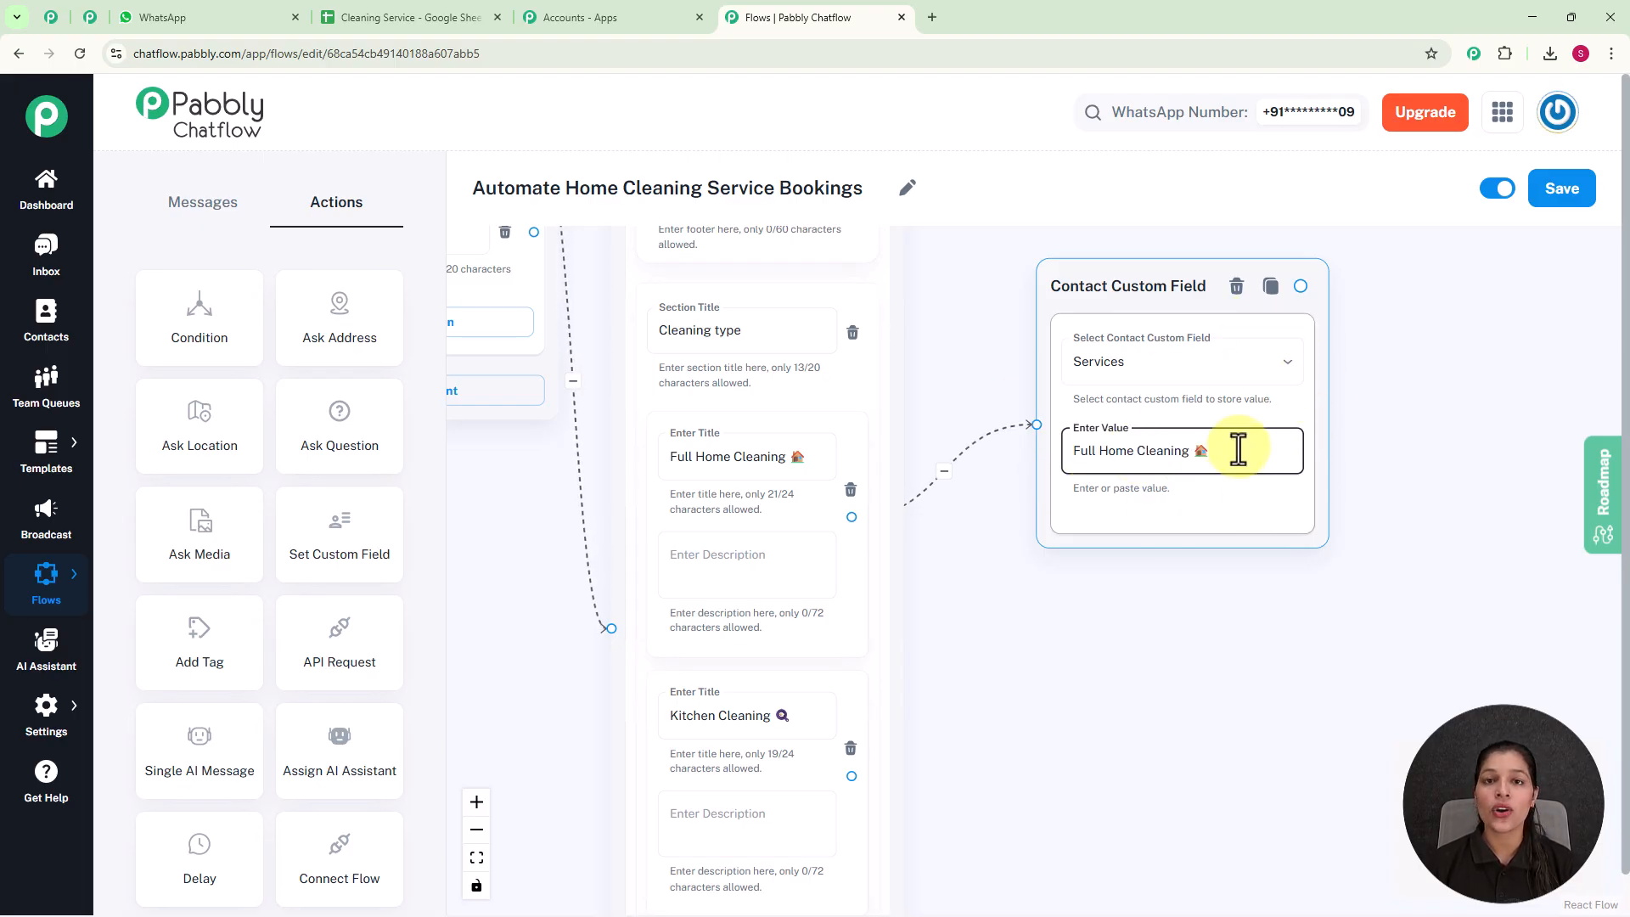
Look over the Services custom field actions attached to the three cleaning-type list items
click(964, 540)
scroll(1005, 564, down, 2)
drag(1012, 576, 996, 460)
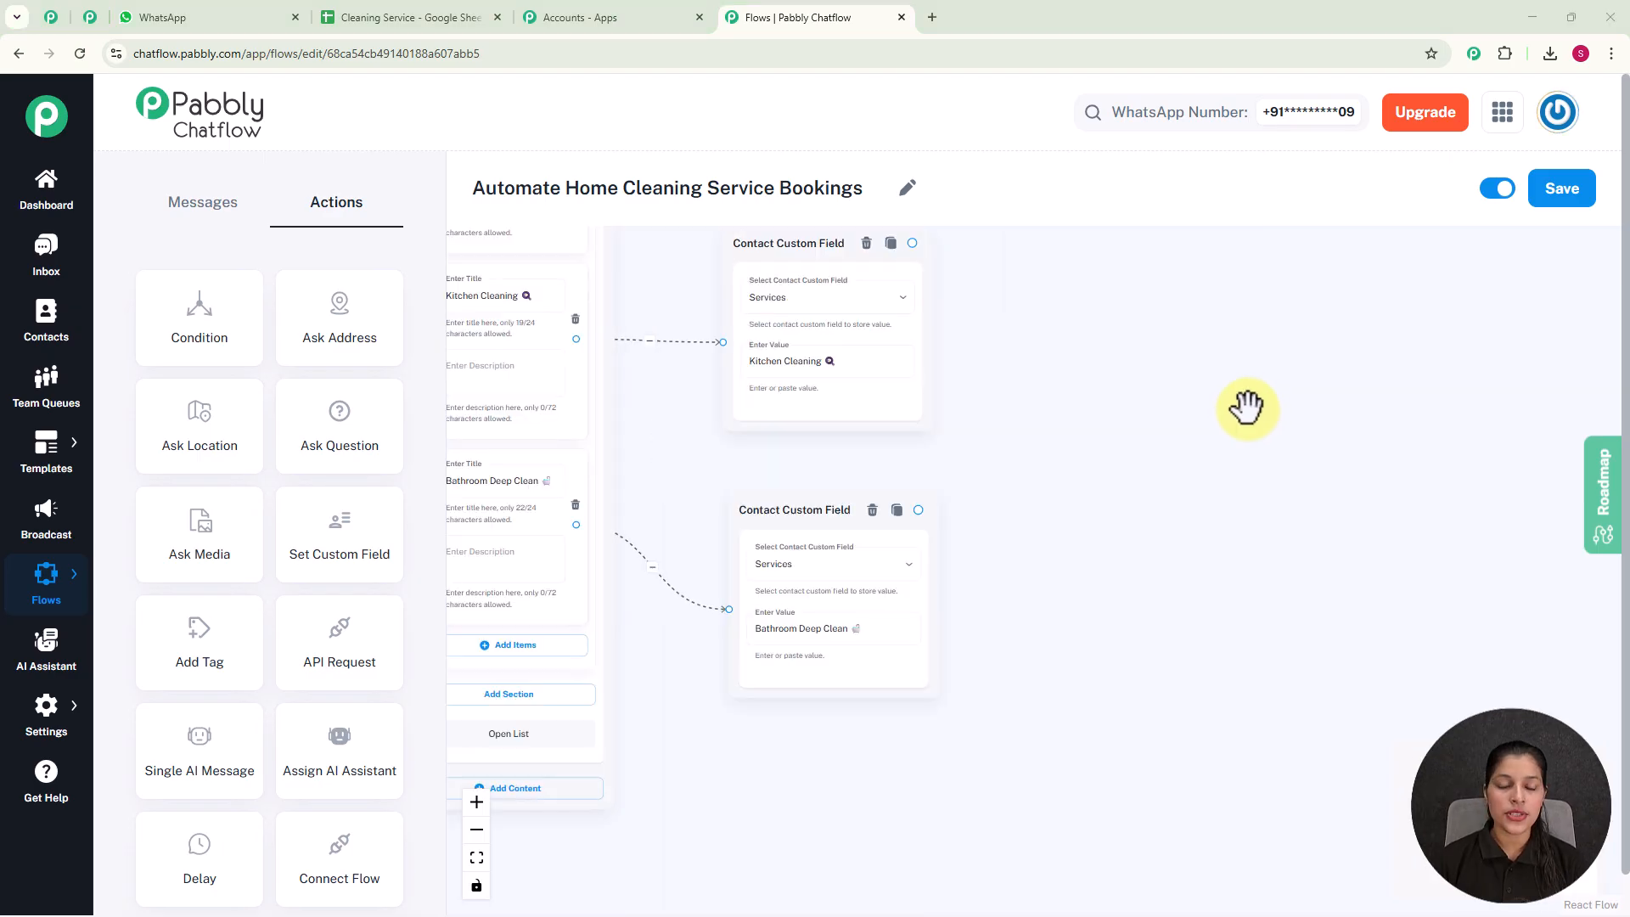
drag(1247, 407, 1238, 556)
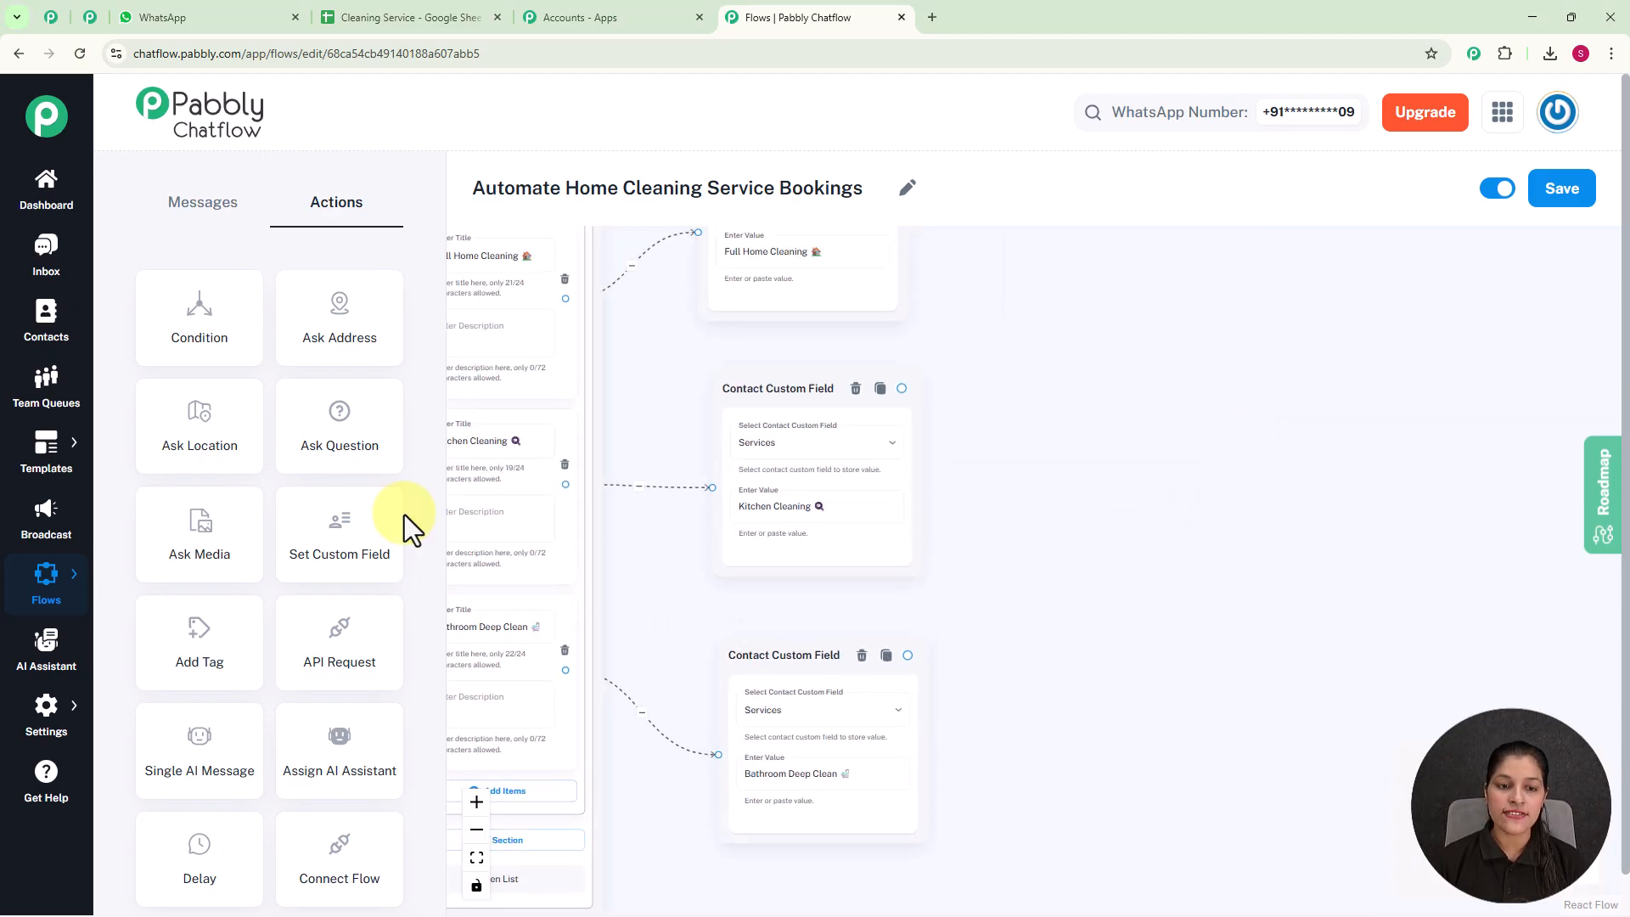
scroll(731, 552, up, 1)
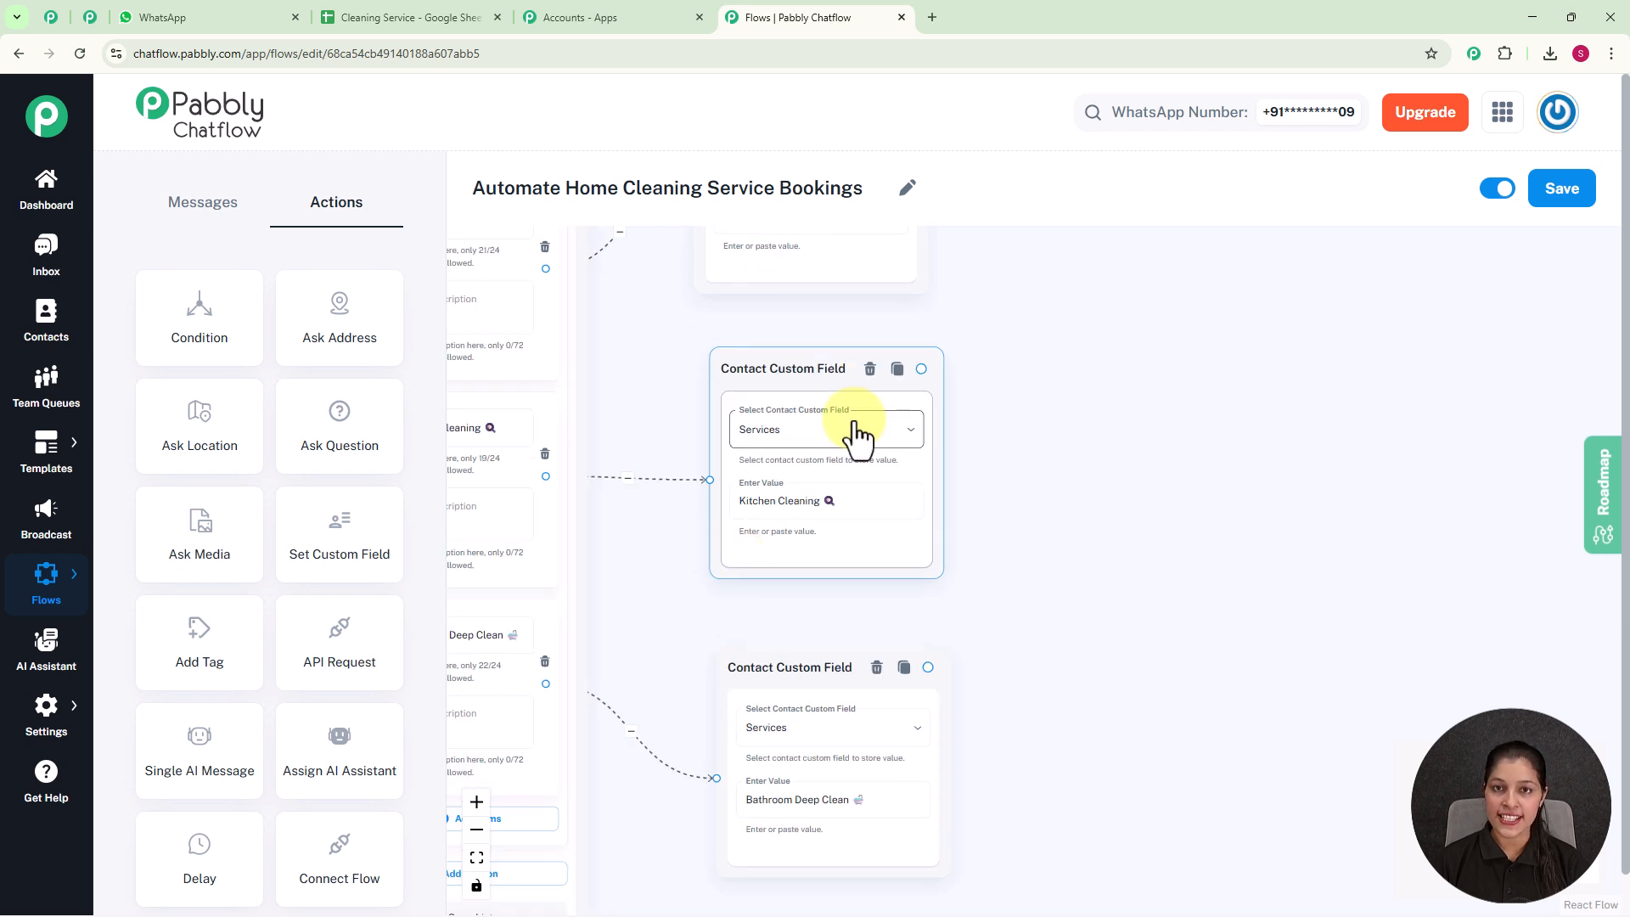
scroll(858, 433, down, 1)
scroll(1182, 404, down, 2)
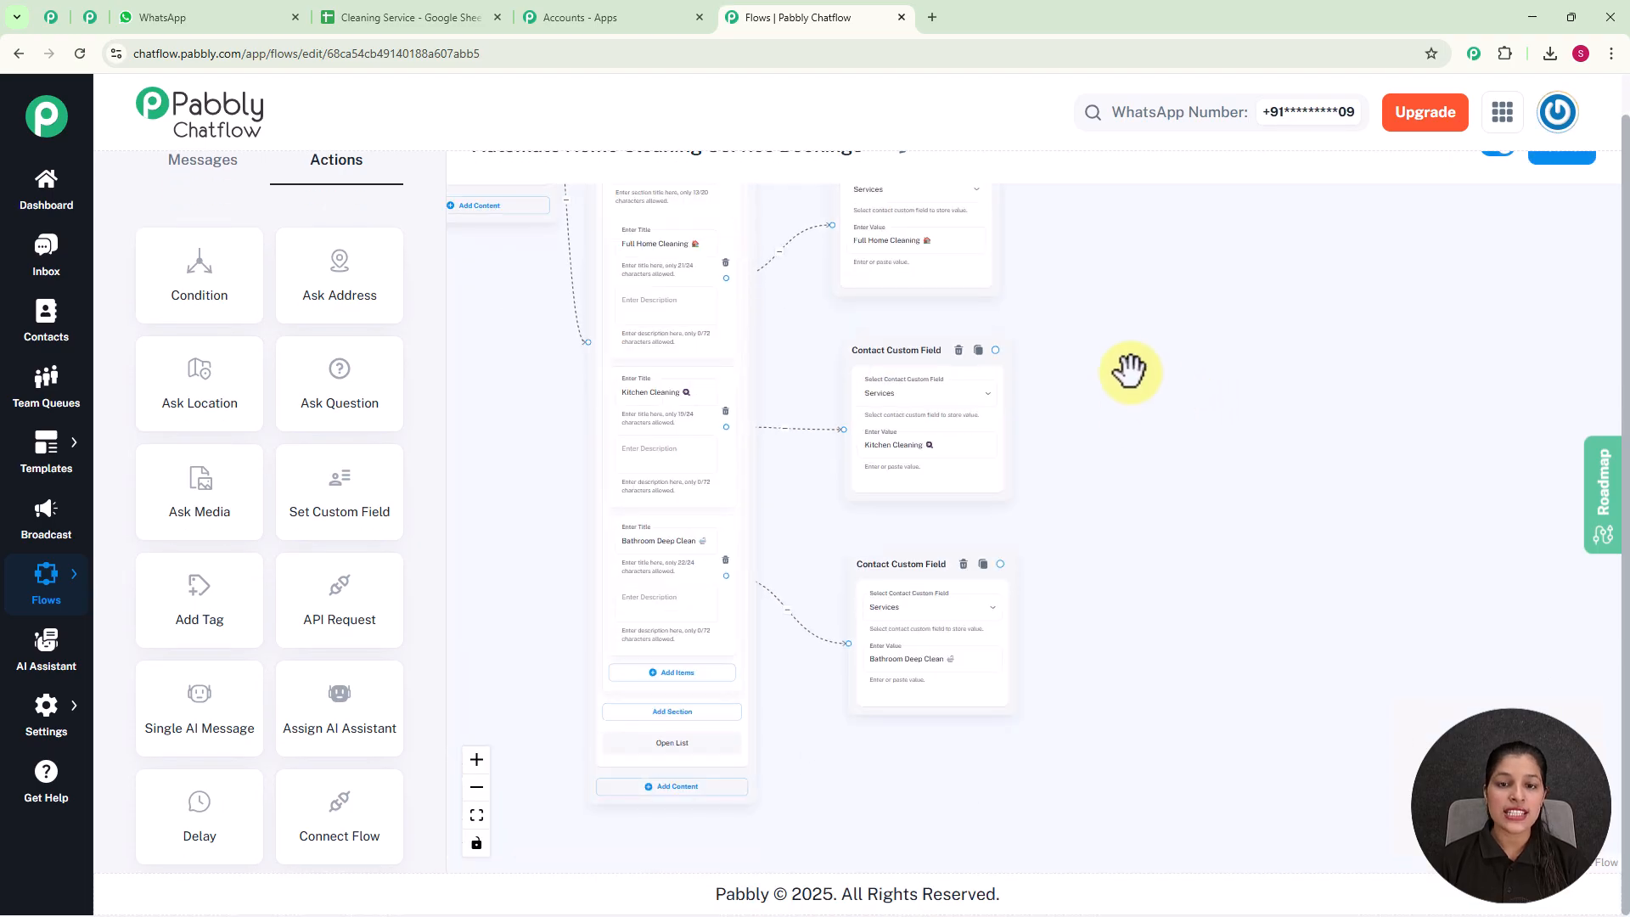
drag(1097, 432, 1062, 584)
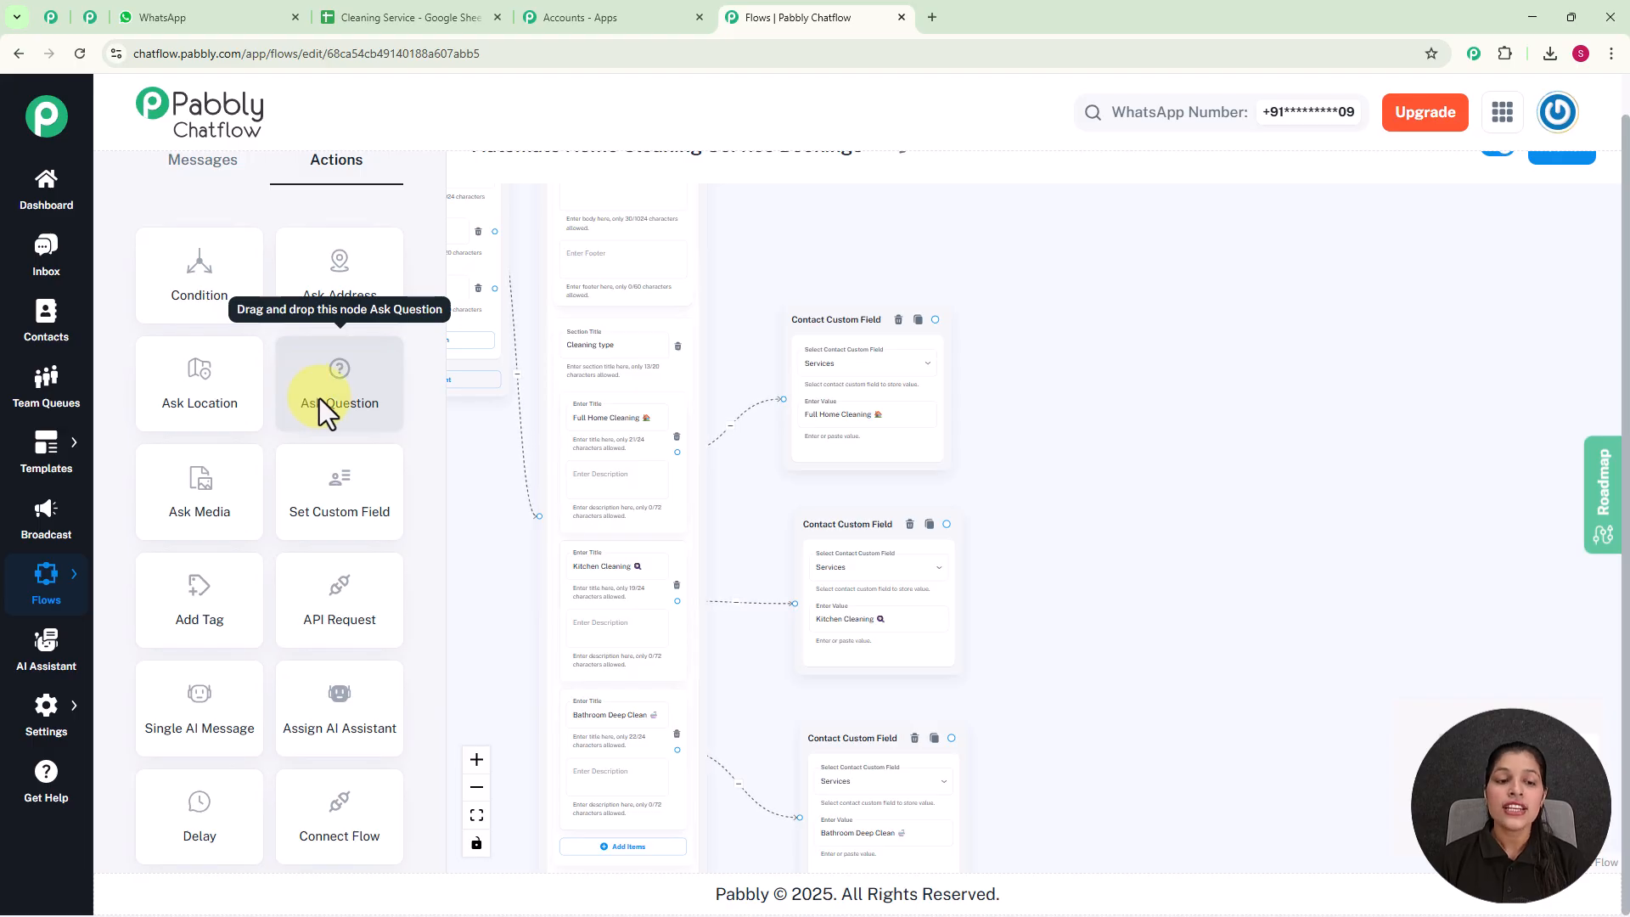
Place an Ask Question action beyond the three Services custom field actions and connect each of them to it
scroll(815, 402, down, 3)
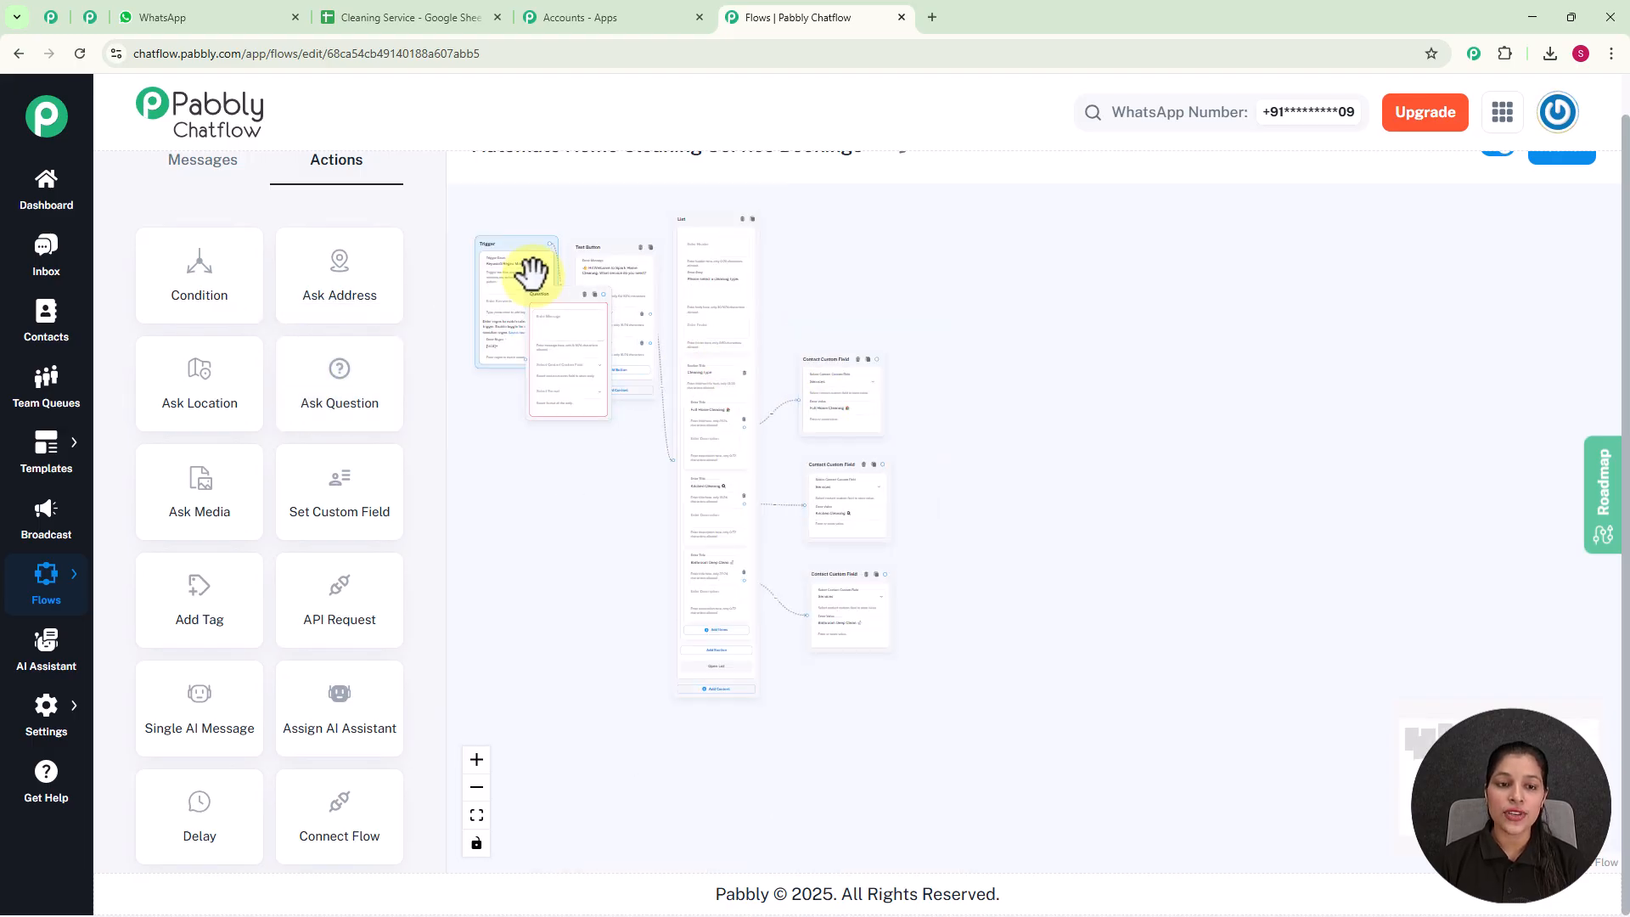
drag(546, 293, 987, 386)
scroll(985, 382, up, 4)
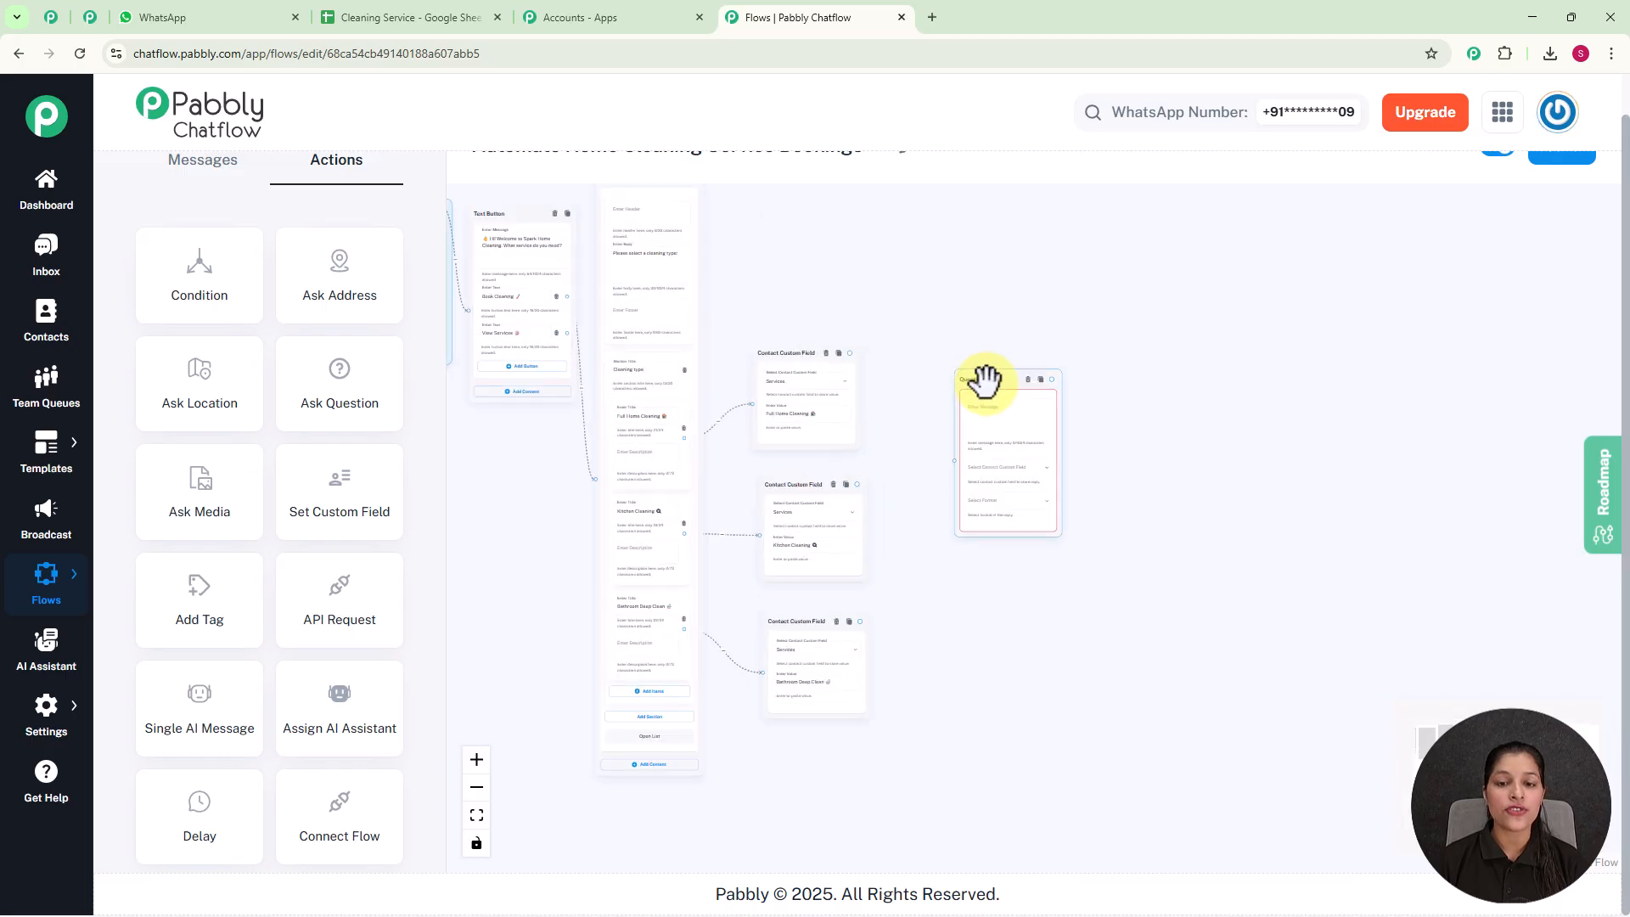
drag(797, 339, 941, 490)
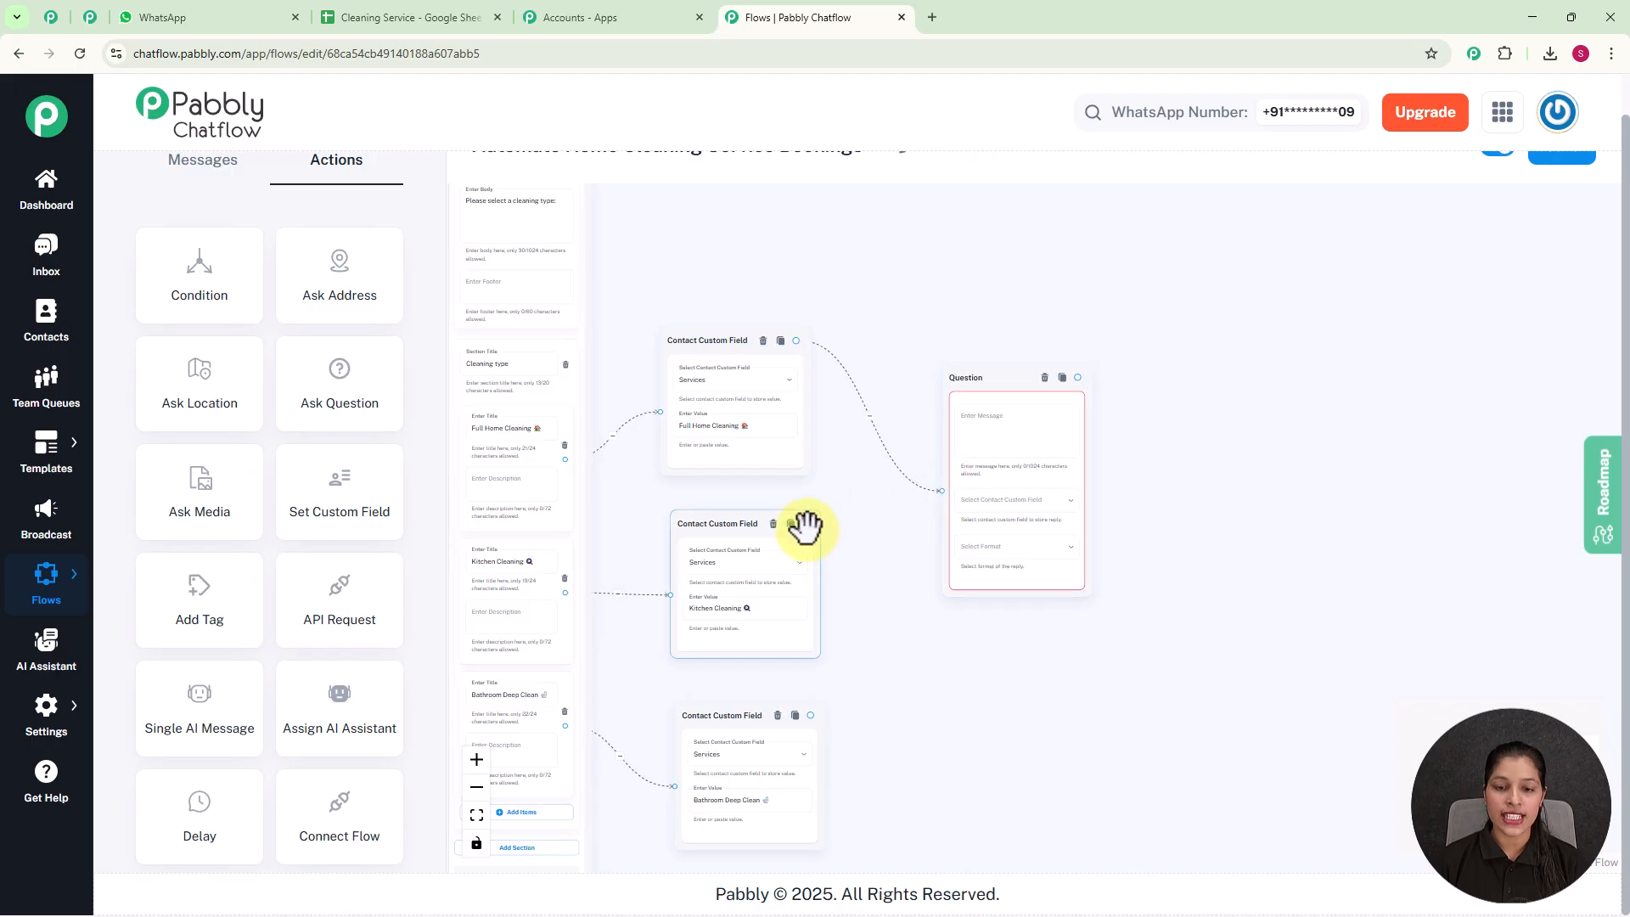
drag(807, 525, 943, 493)
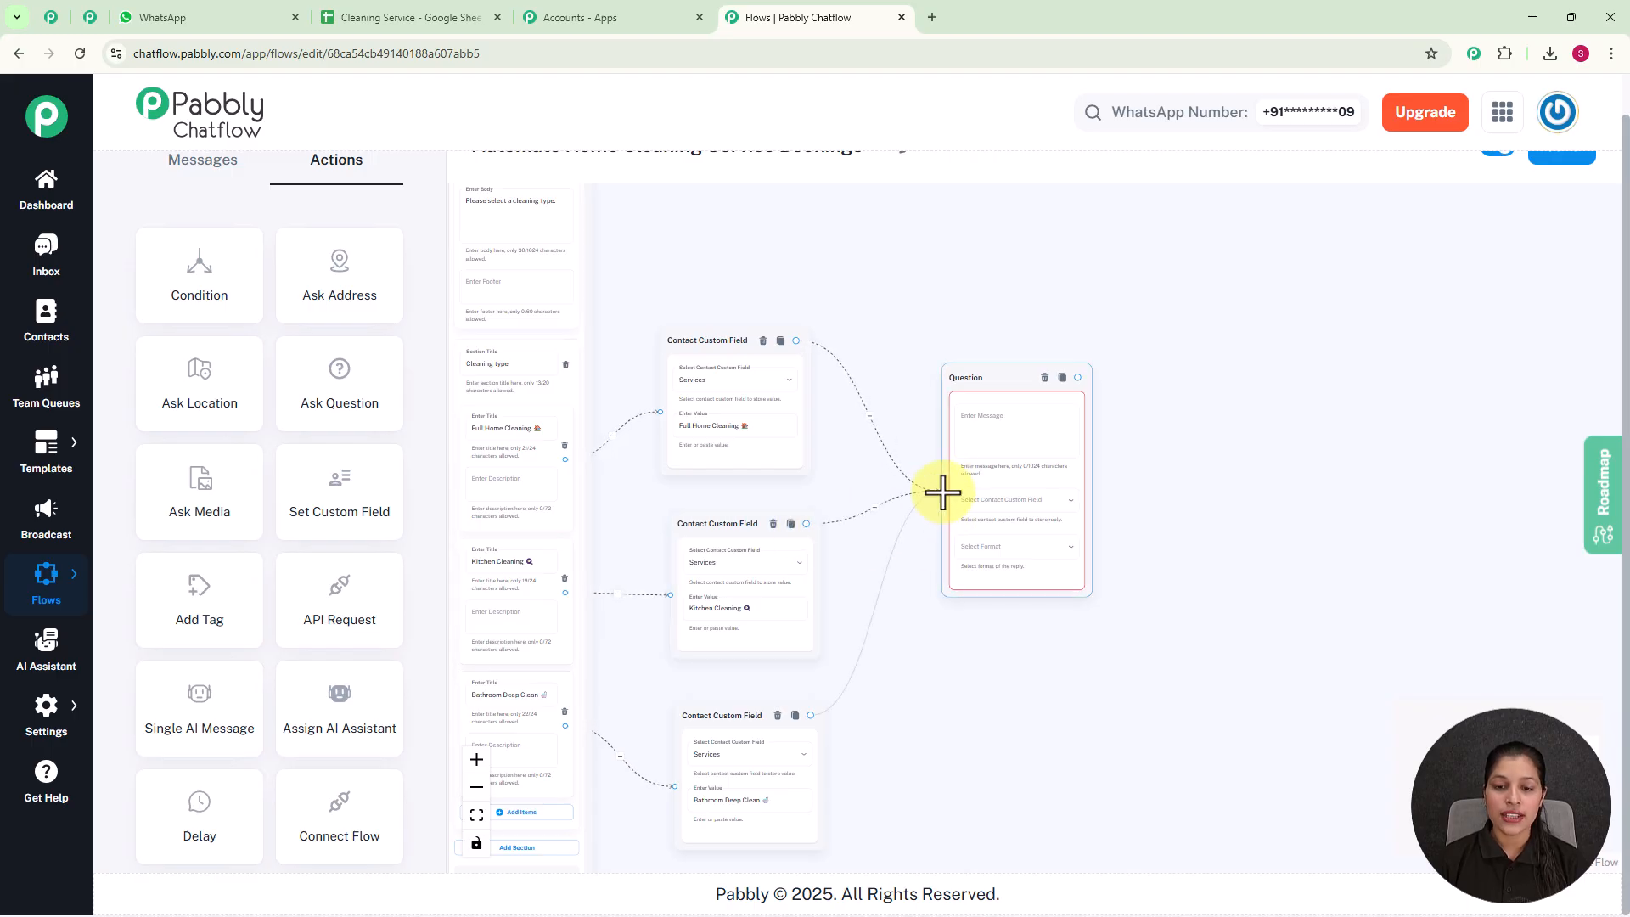
scroll(1015, 429, up, 3)
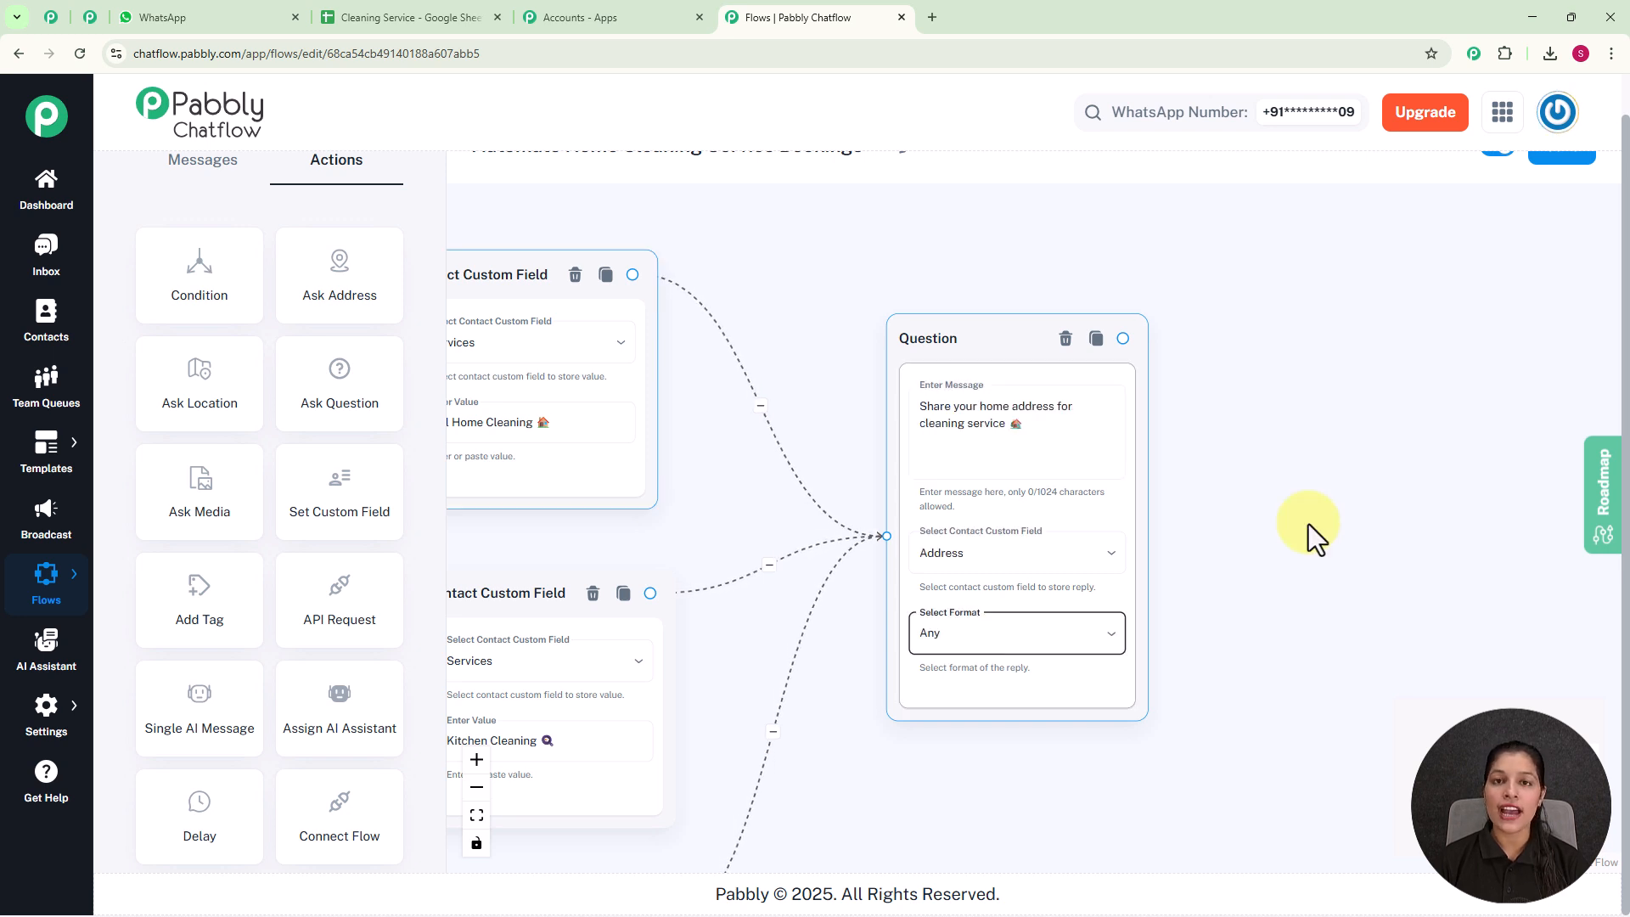
Chain two more questions after the address one, asking for the date (field and format Date) and the time (field Time, format Any)
scroll(1197, 506, up, 1)
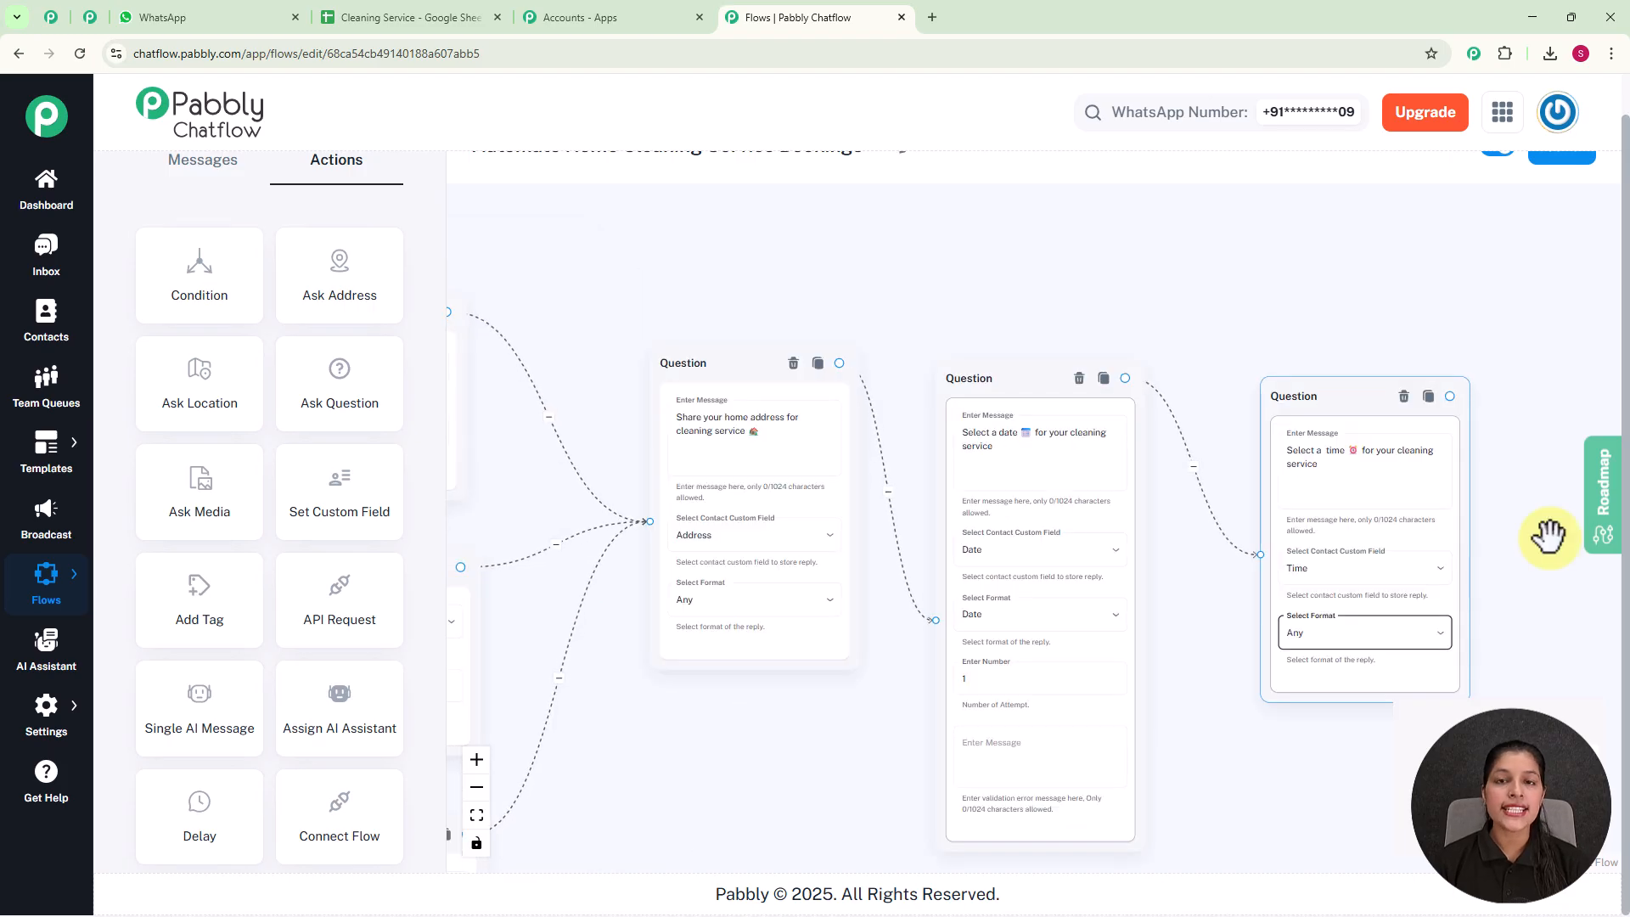
scroll(1548, 535, up, 3)
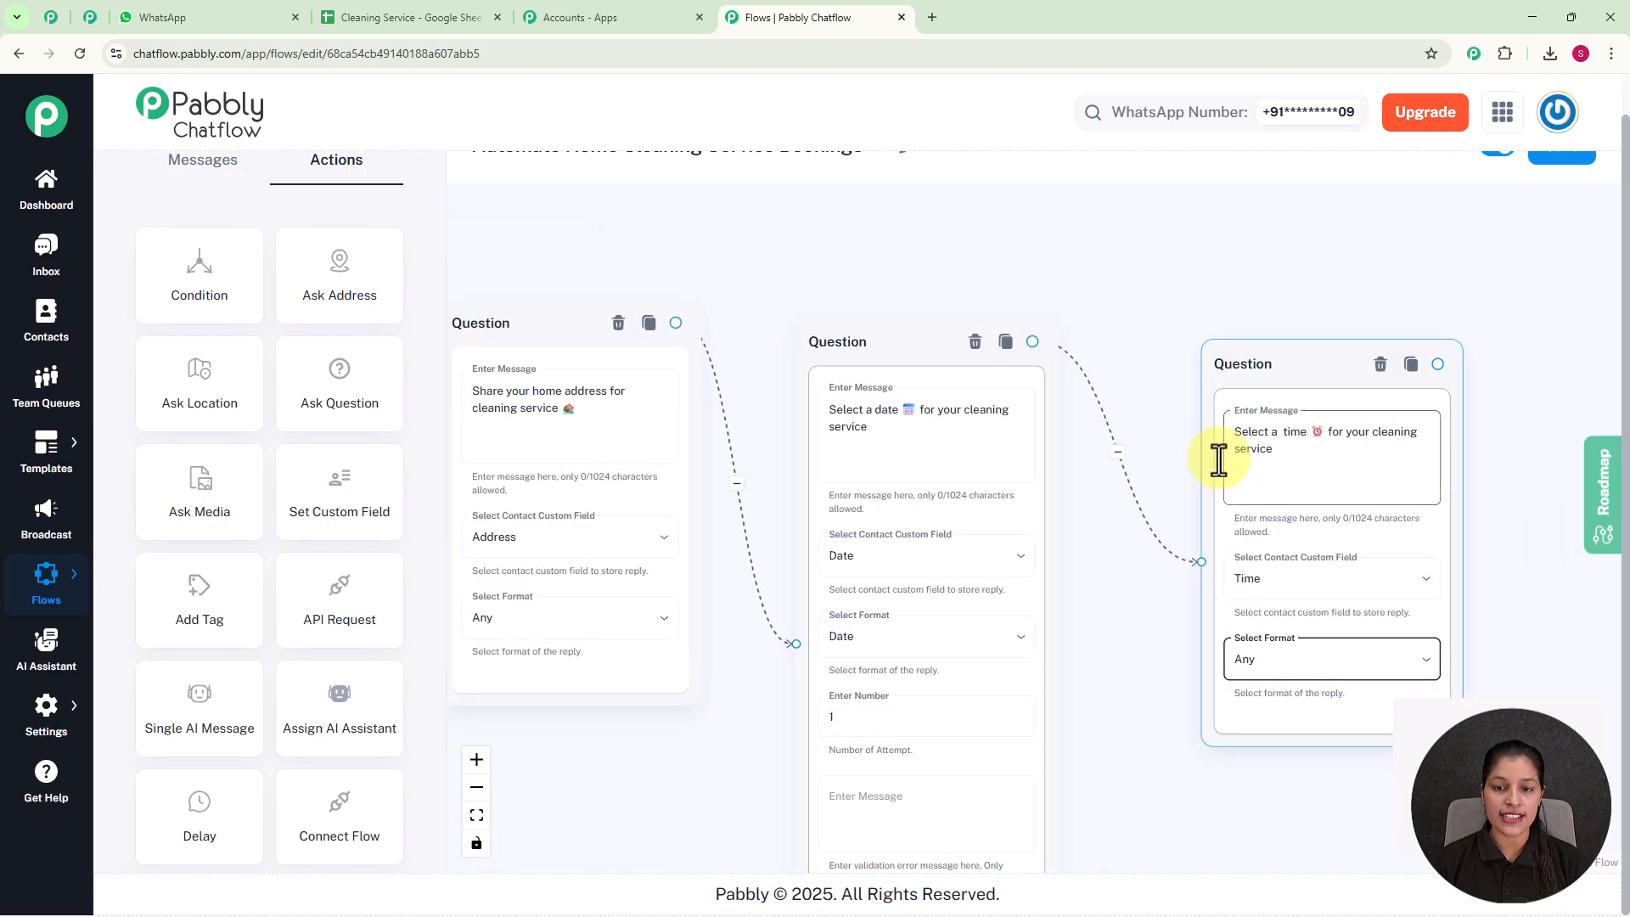
drag(1122, 642, 1107, 541)
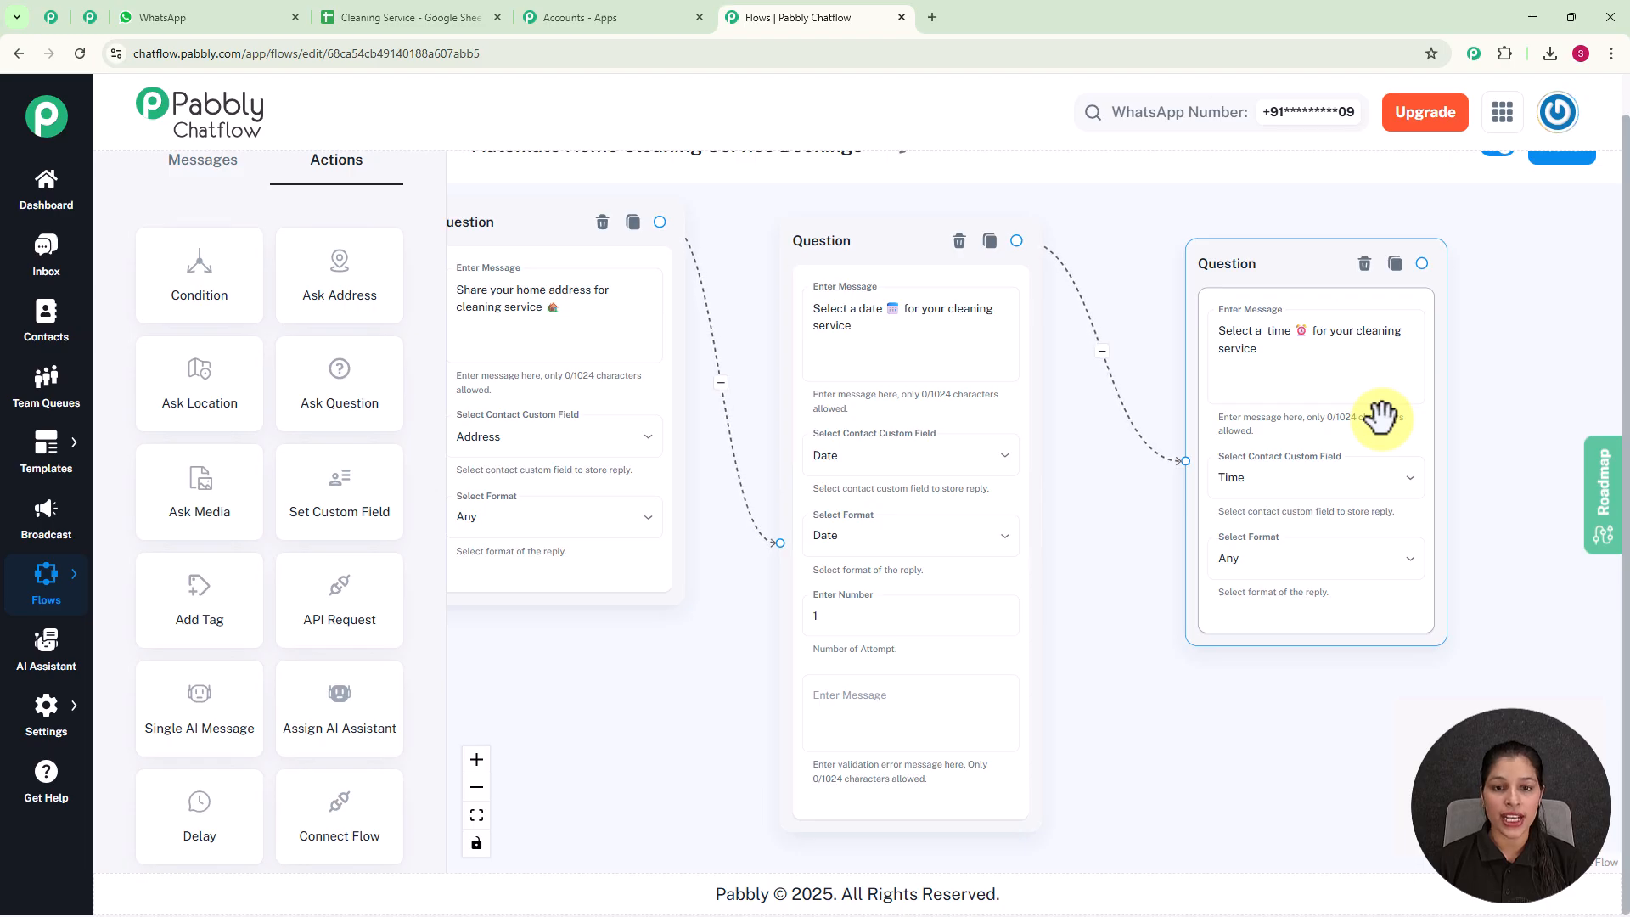
scroll(1297, 406, down, 3)
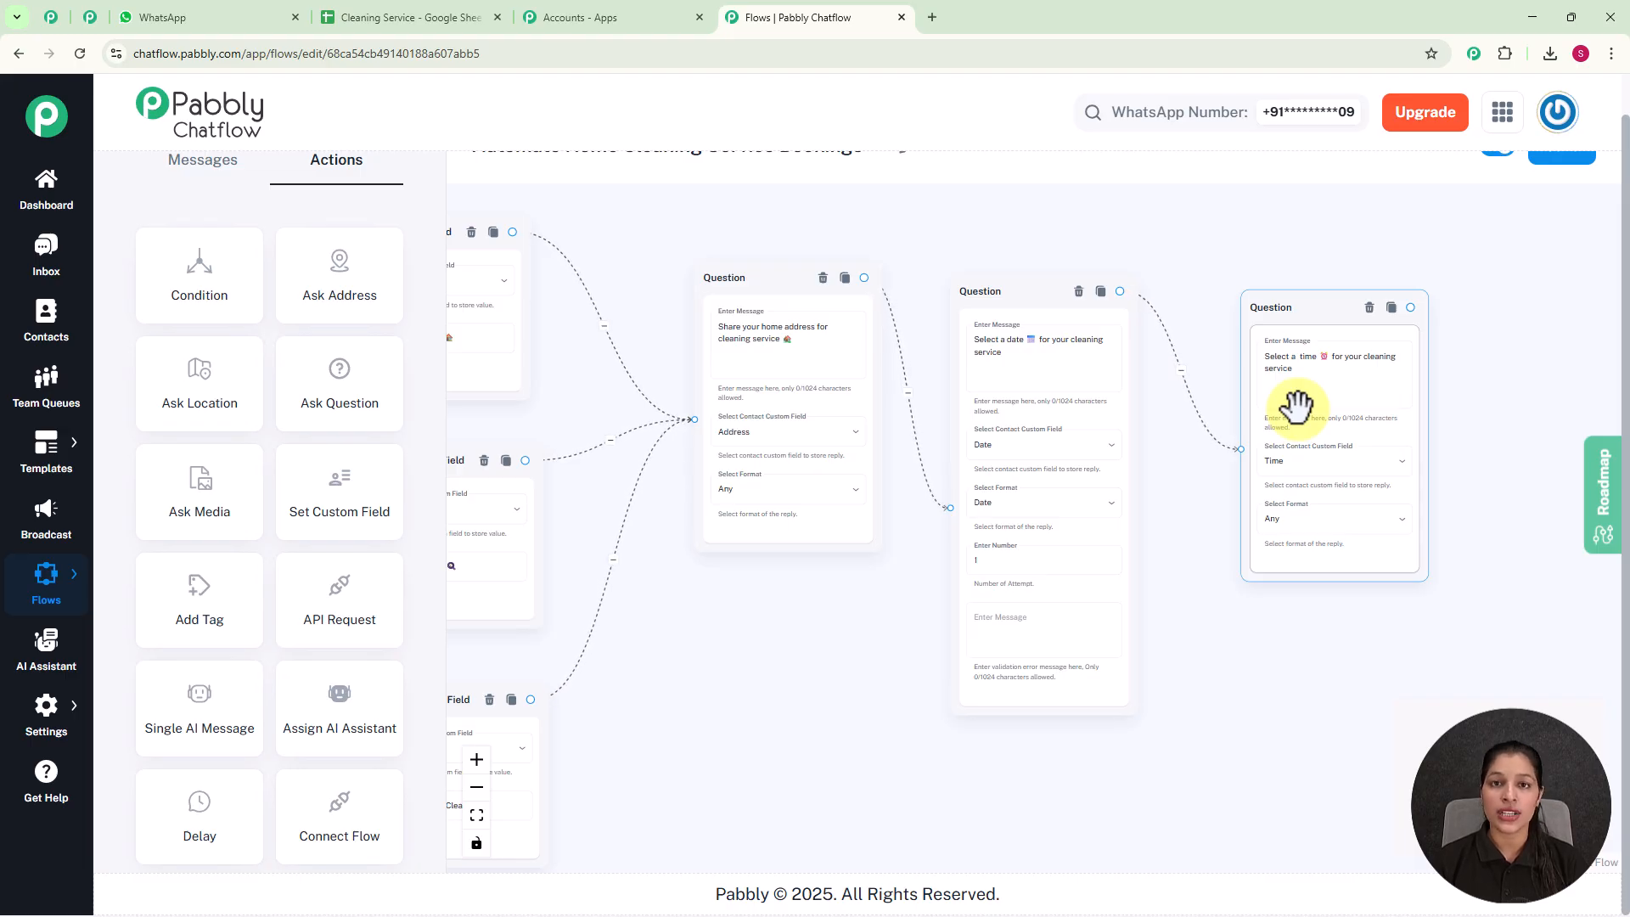
Attach a Text Button message to the time question and paste the booking summary with $Services, $Address and $Date/$Time, ending "Do you want to confirm?"
drag(1408, 306, 1158, 302)
click(1530, 374)
scroll(1158, 303, up, 3)
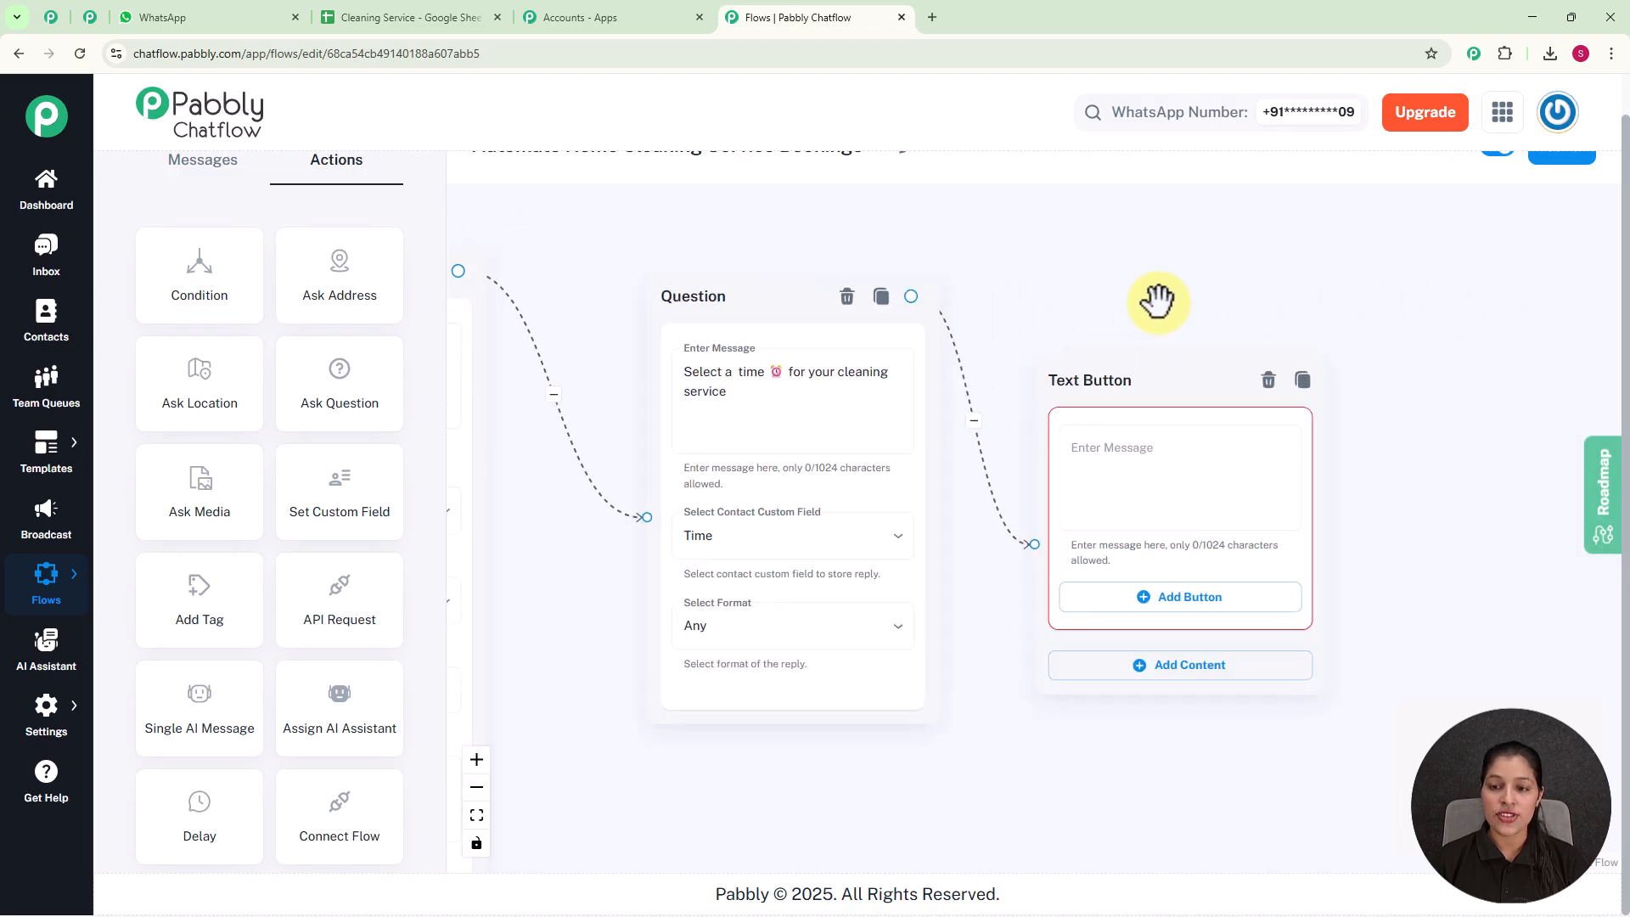
click(1121, 458)
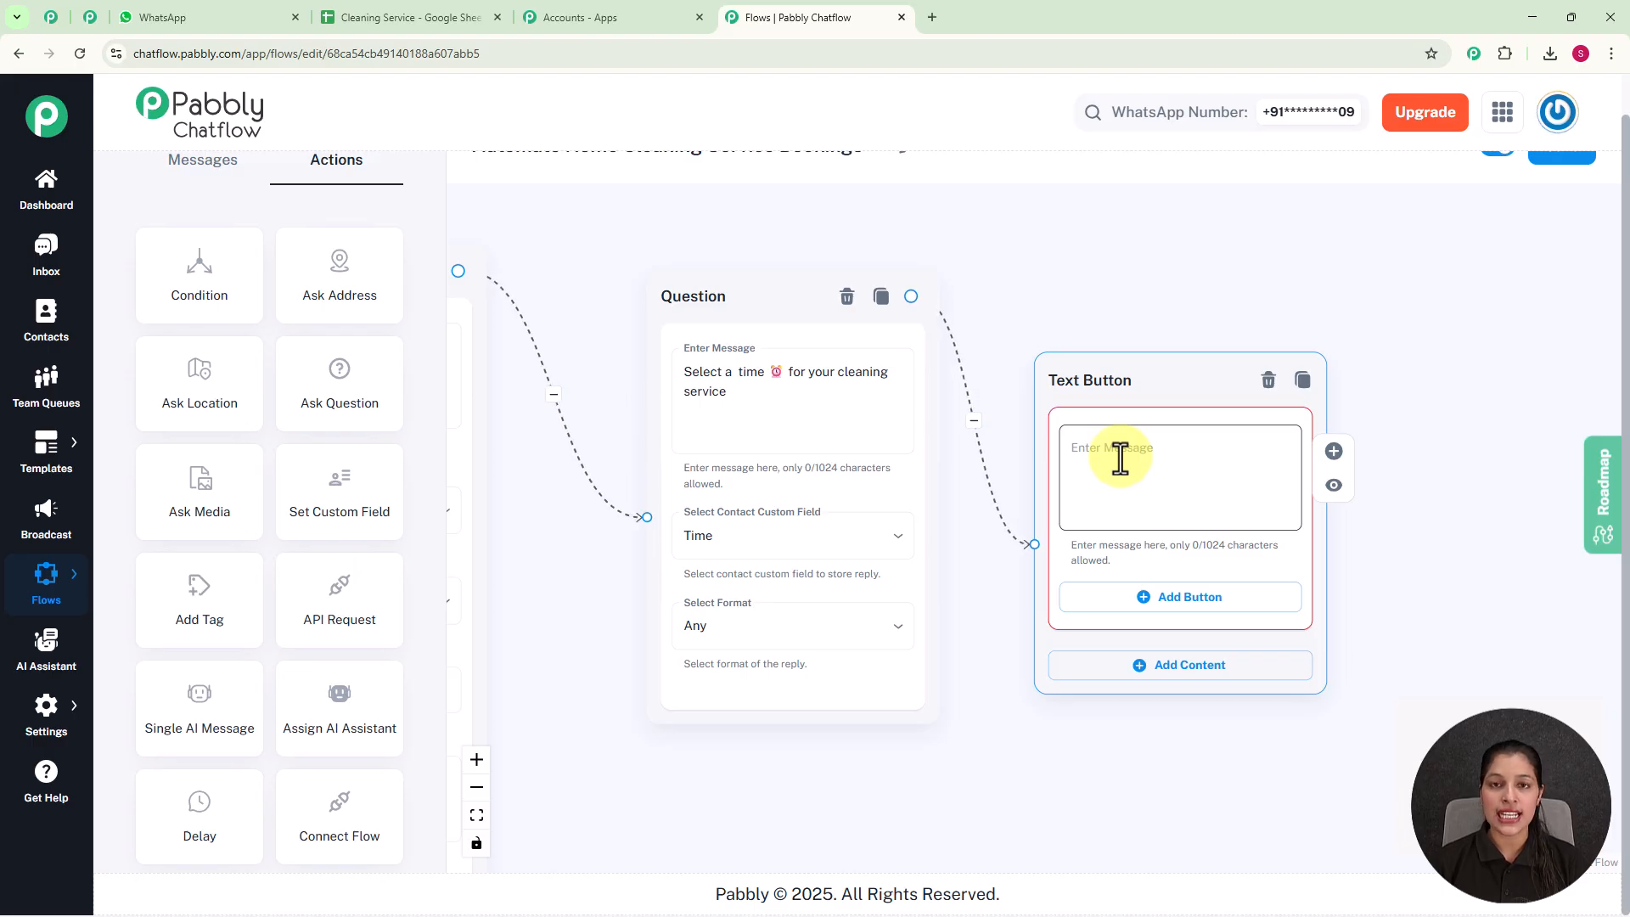
key(ctrl+v)
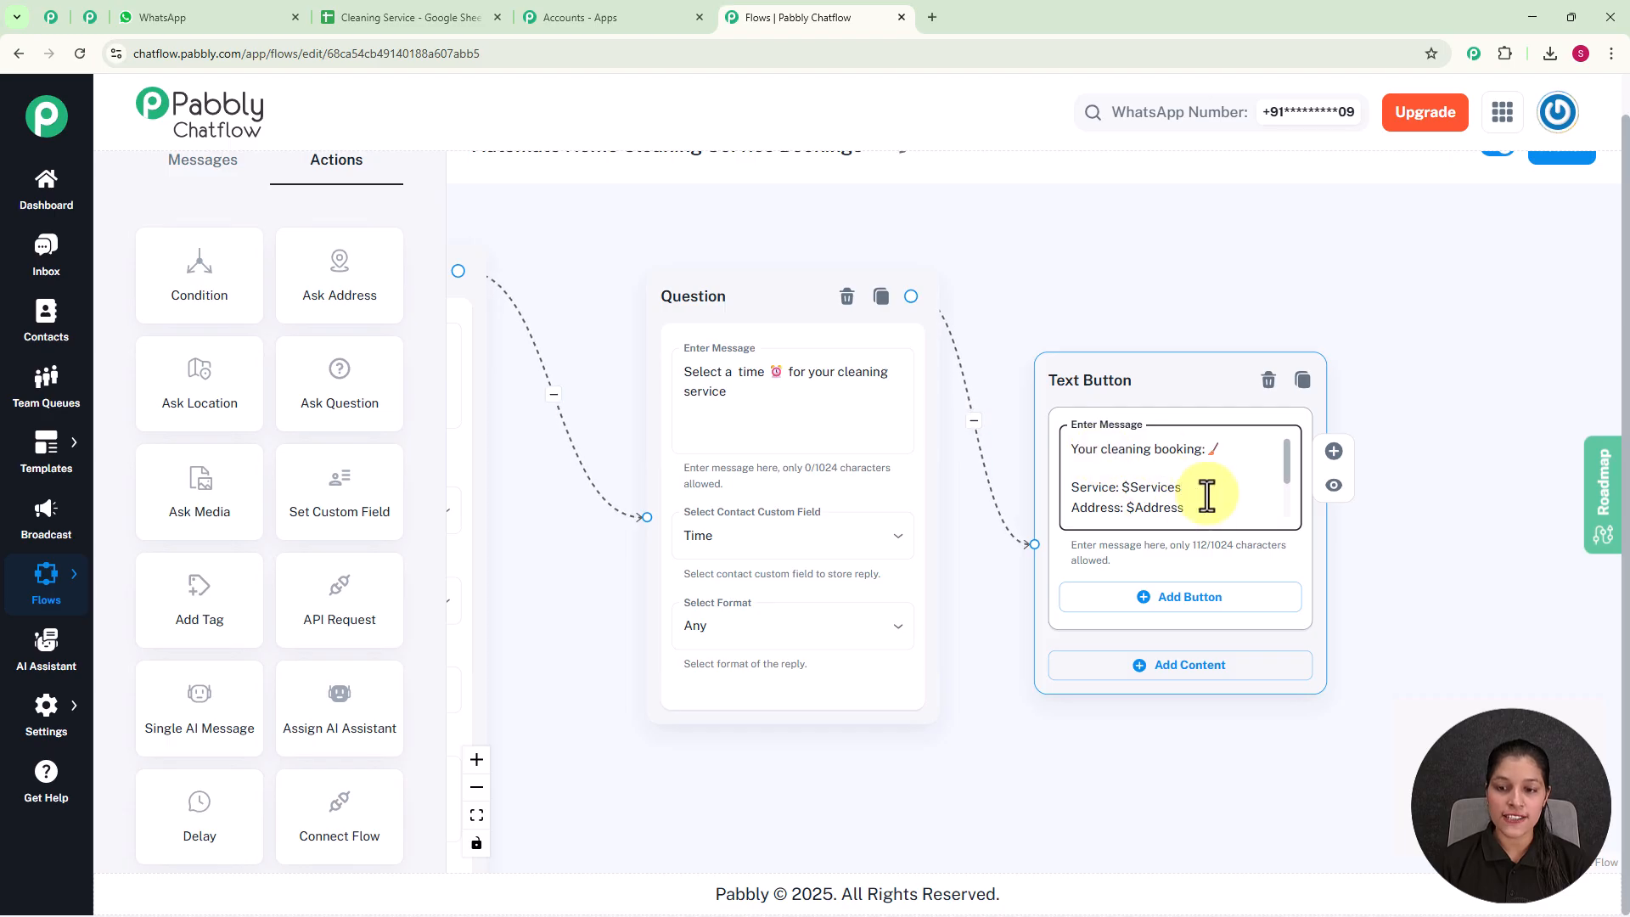
Check the fields feeding the booking summary and add "Confirm ✅" and "Cancel ❌" buttons to the message
scroll(1206, 491, up, 1)
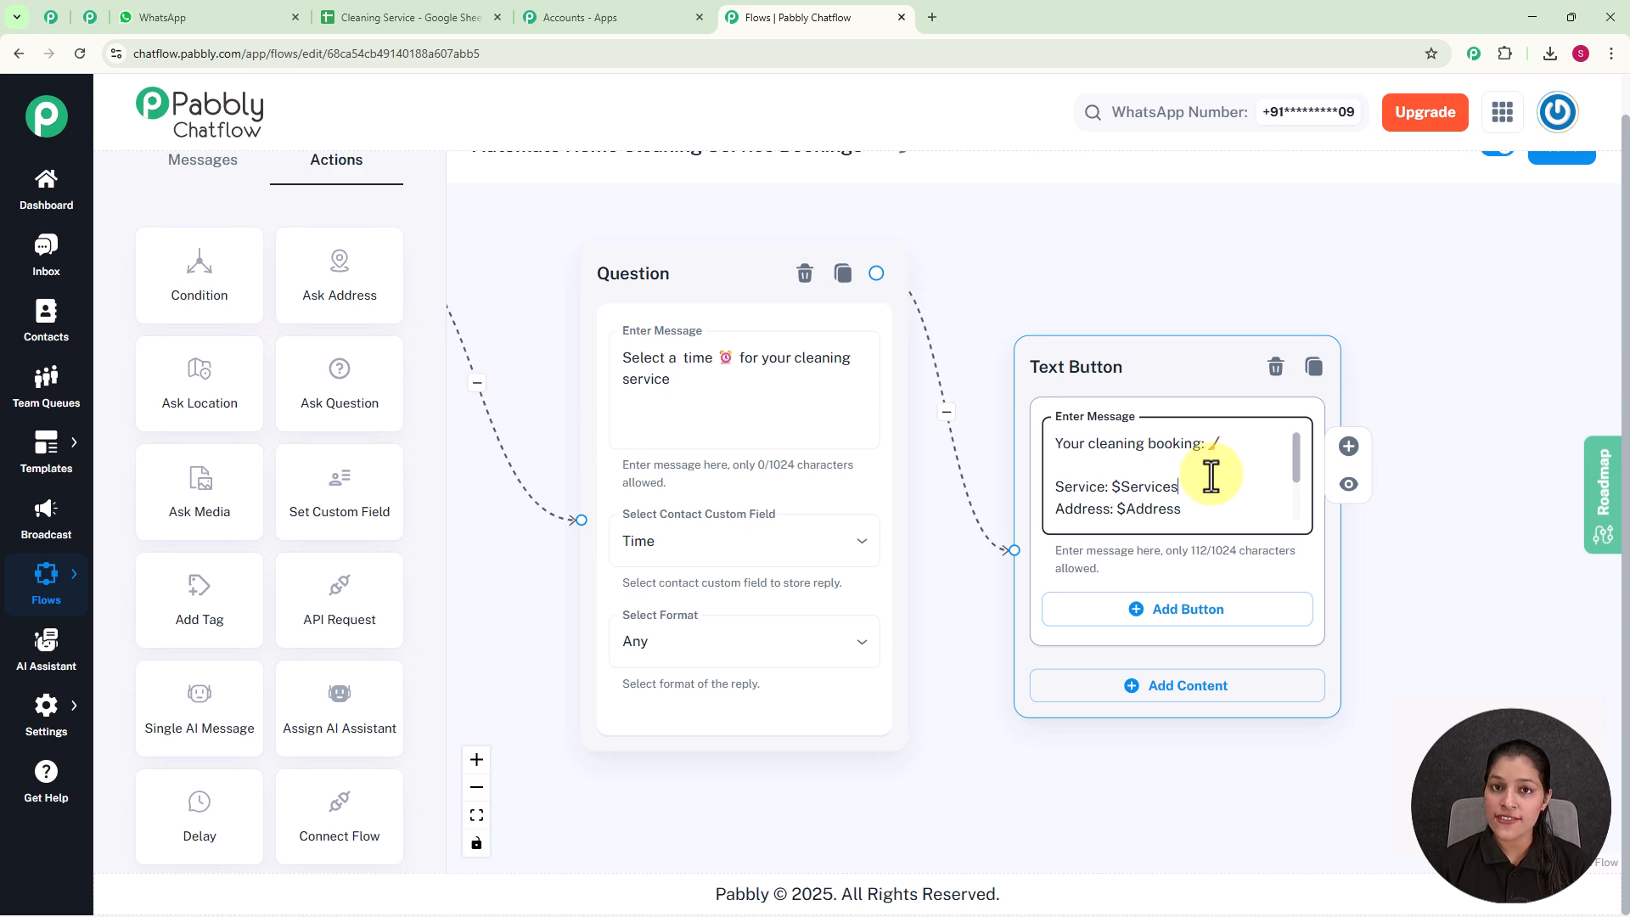
scroll(1209, 477, down, 5)
drag(702, 247, 1431, 269)
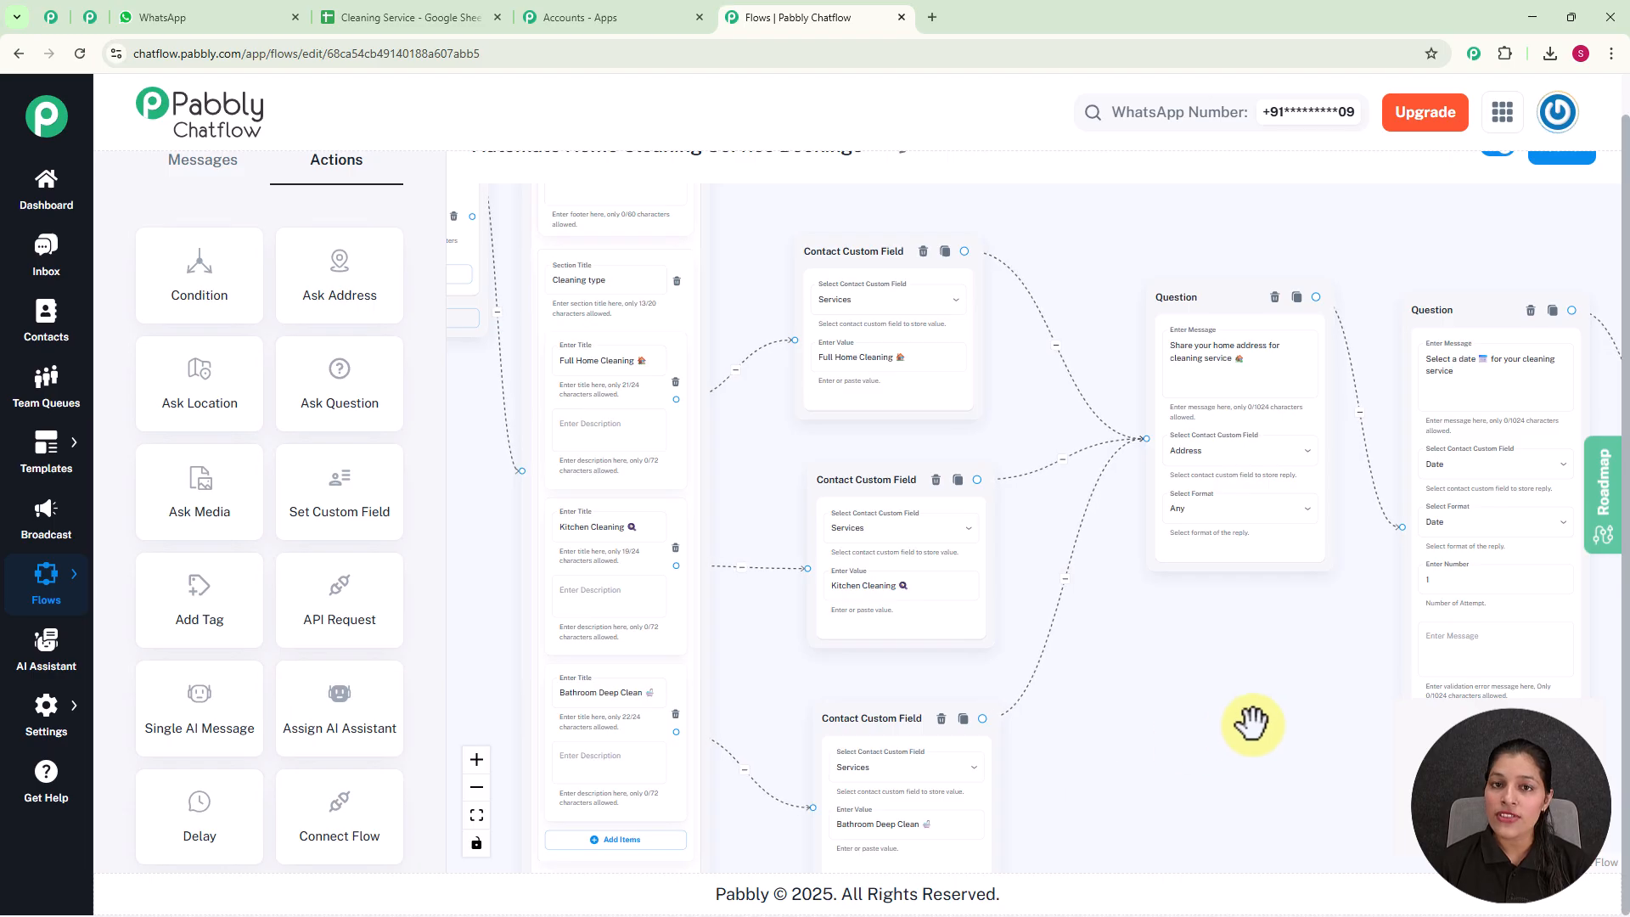
drag(1206, 709, 366, 629)
scroll(1113, 607, up, 3)
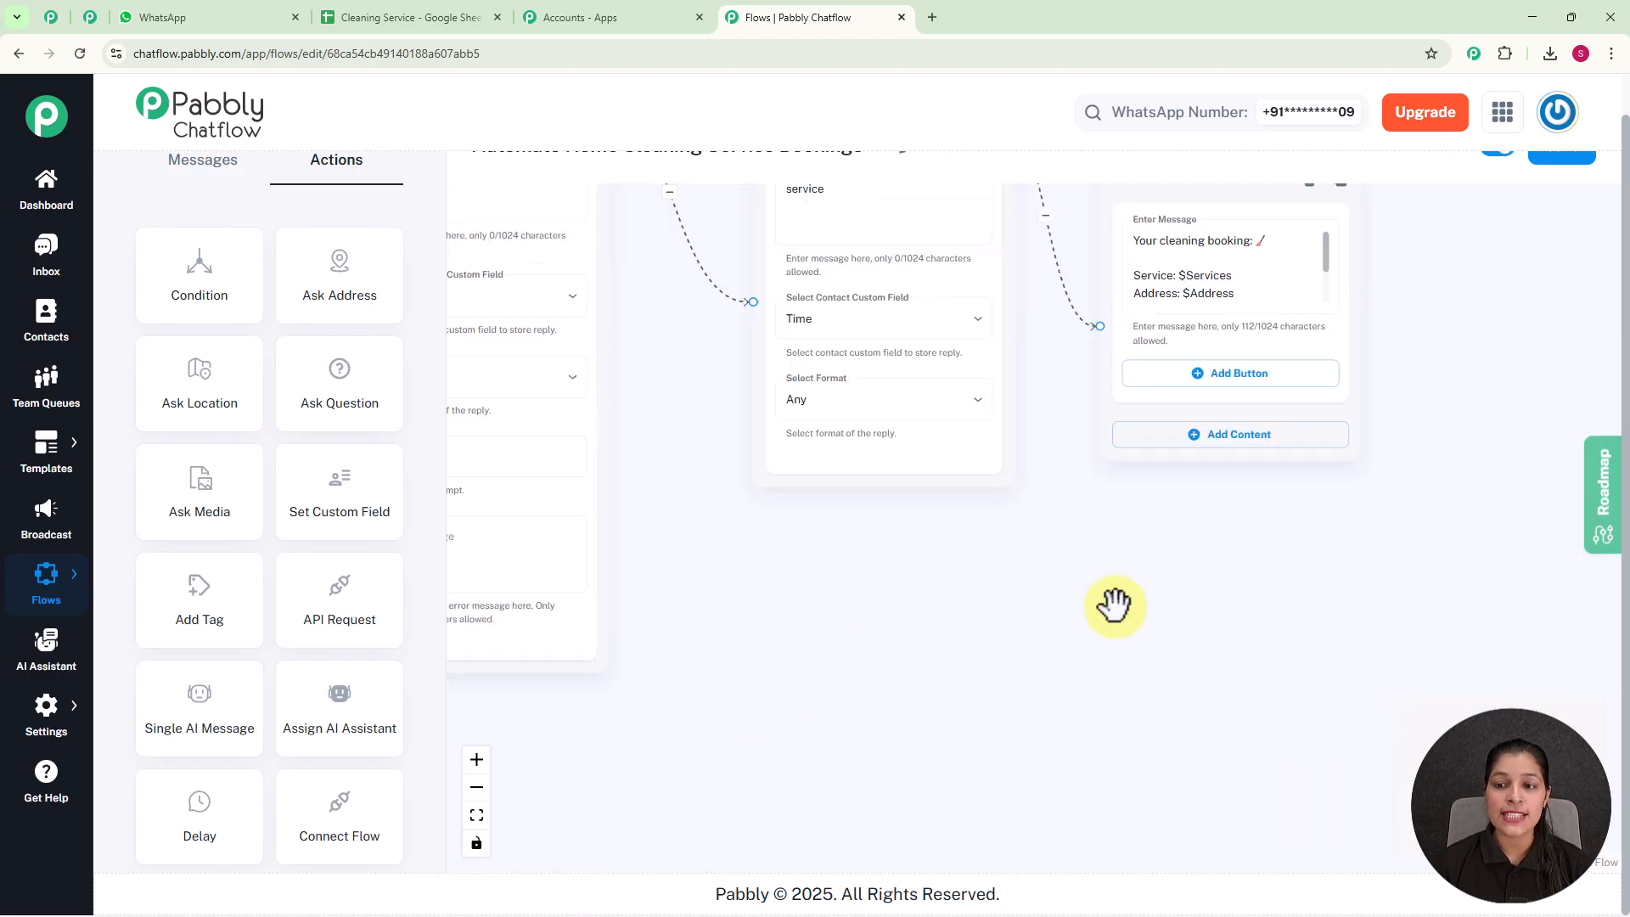
drag(1322, 273, 1322, 291)
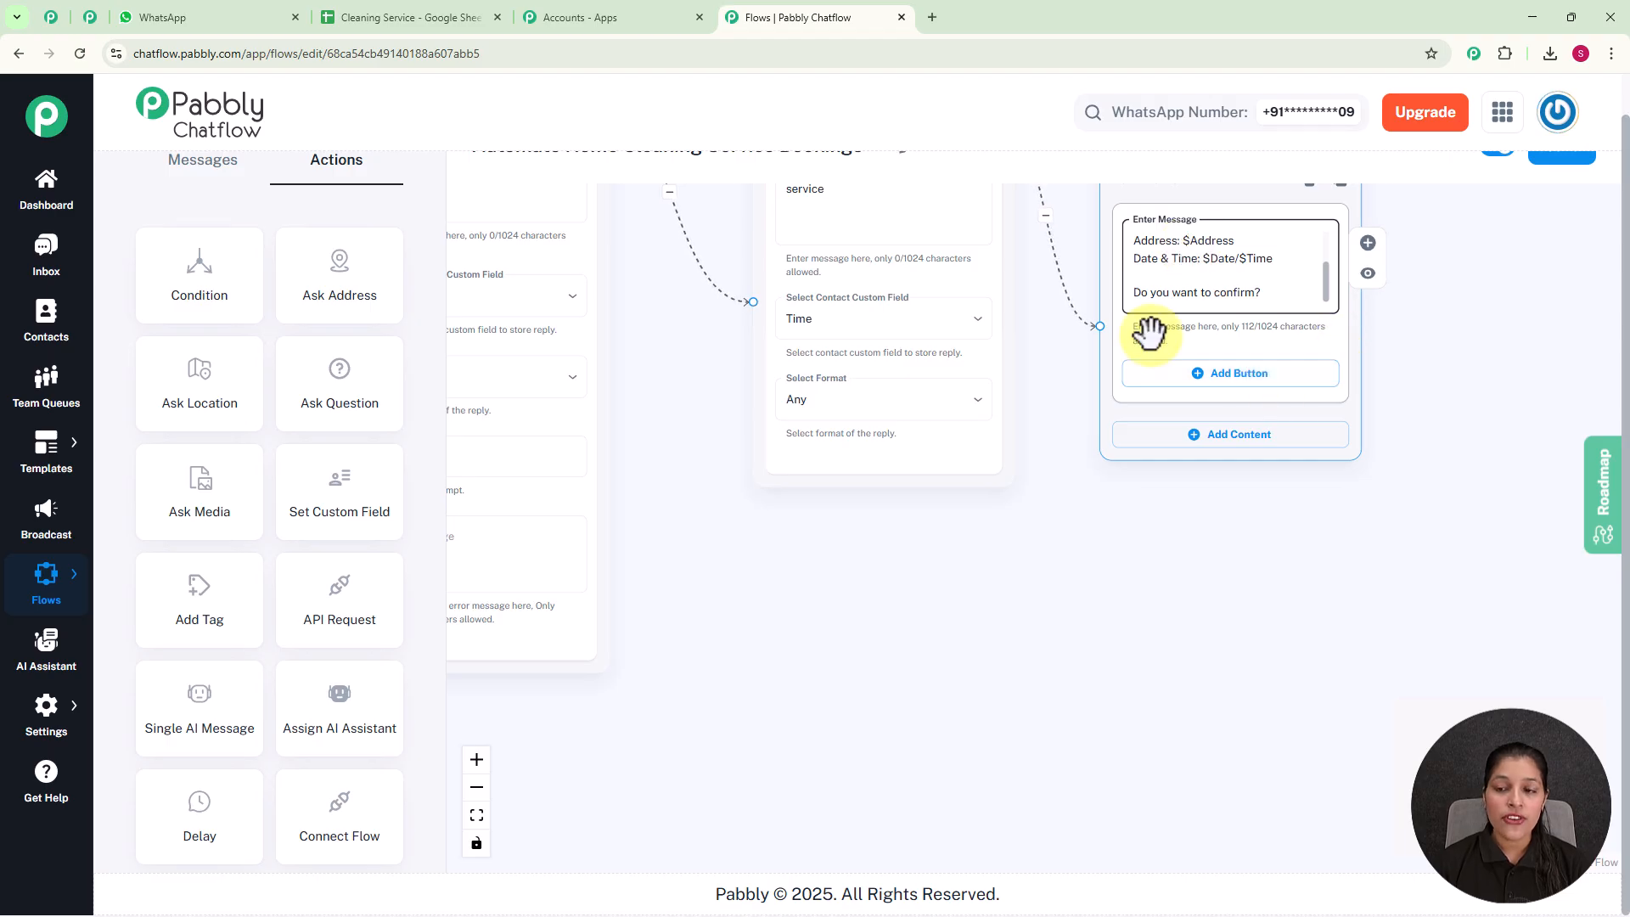
click(1256, 373)
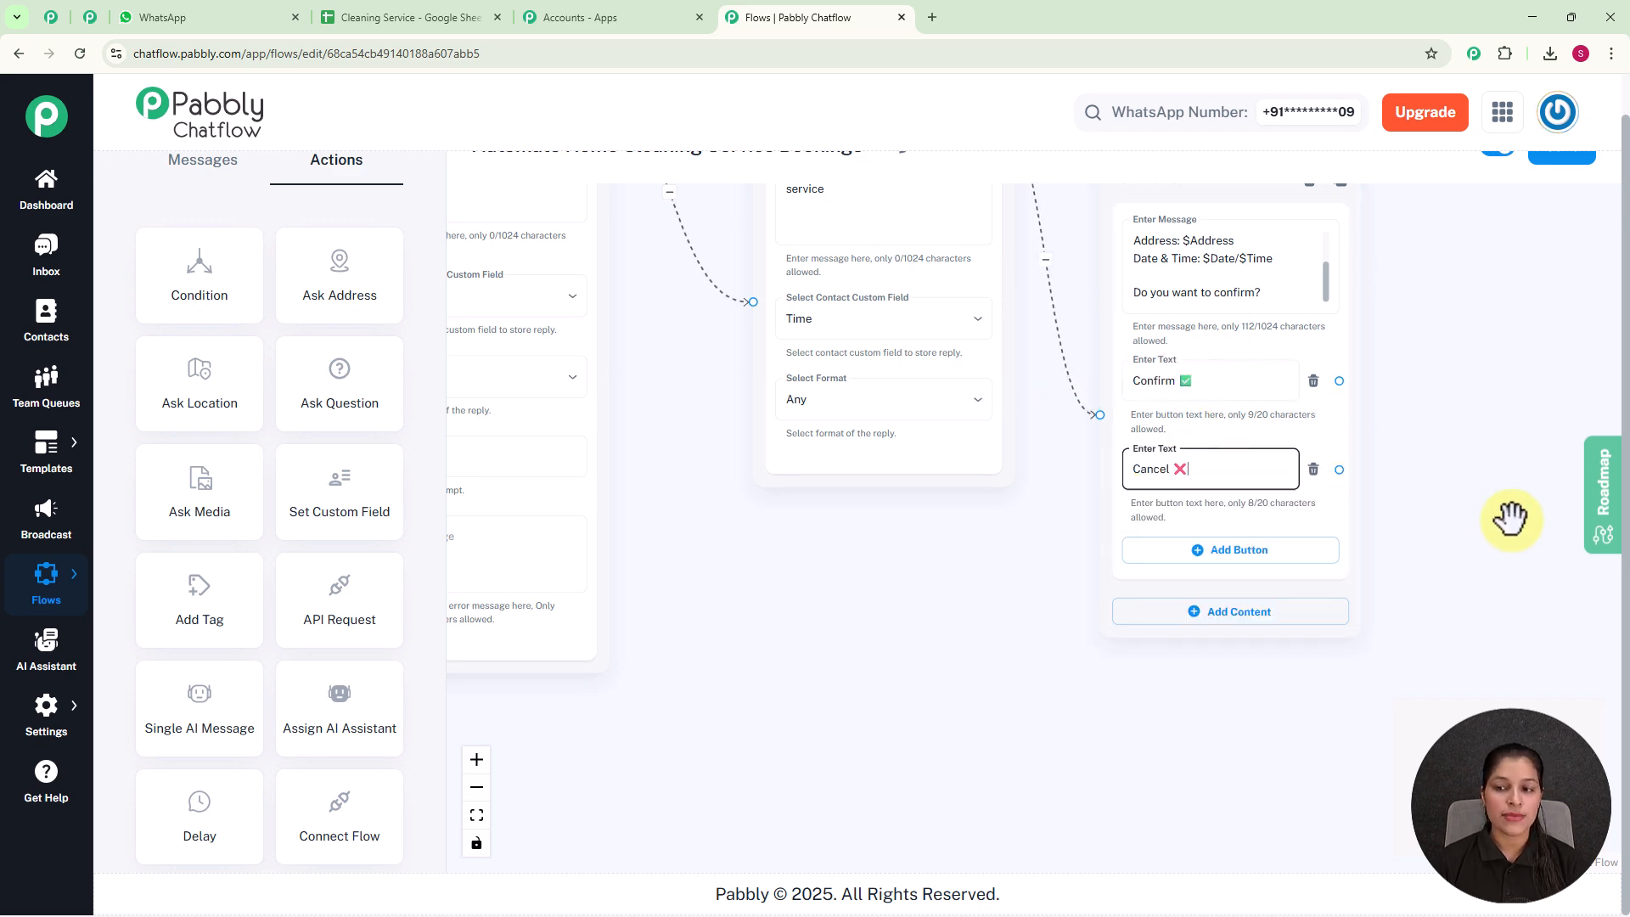
Place an API Request action beyond the booking summary message and connect the "Confirm ✅" button to it
scroll(1510, 519, down, 2)
drag(1510, 518, 1197, 544)
scroll(1415, 431, up, 2)
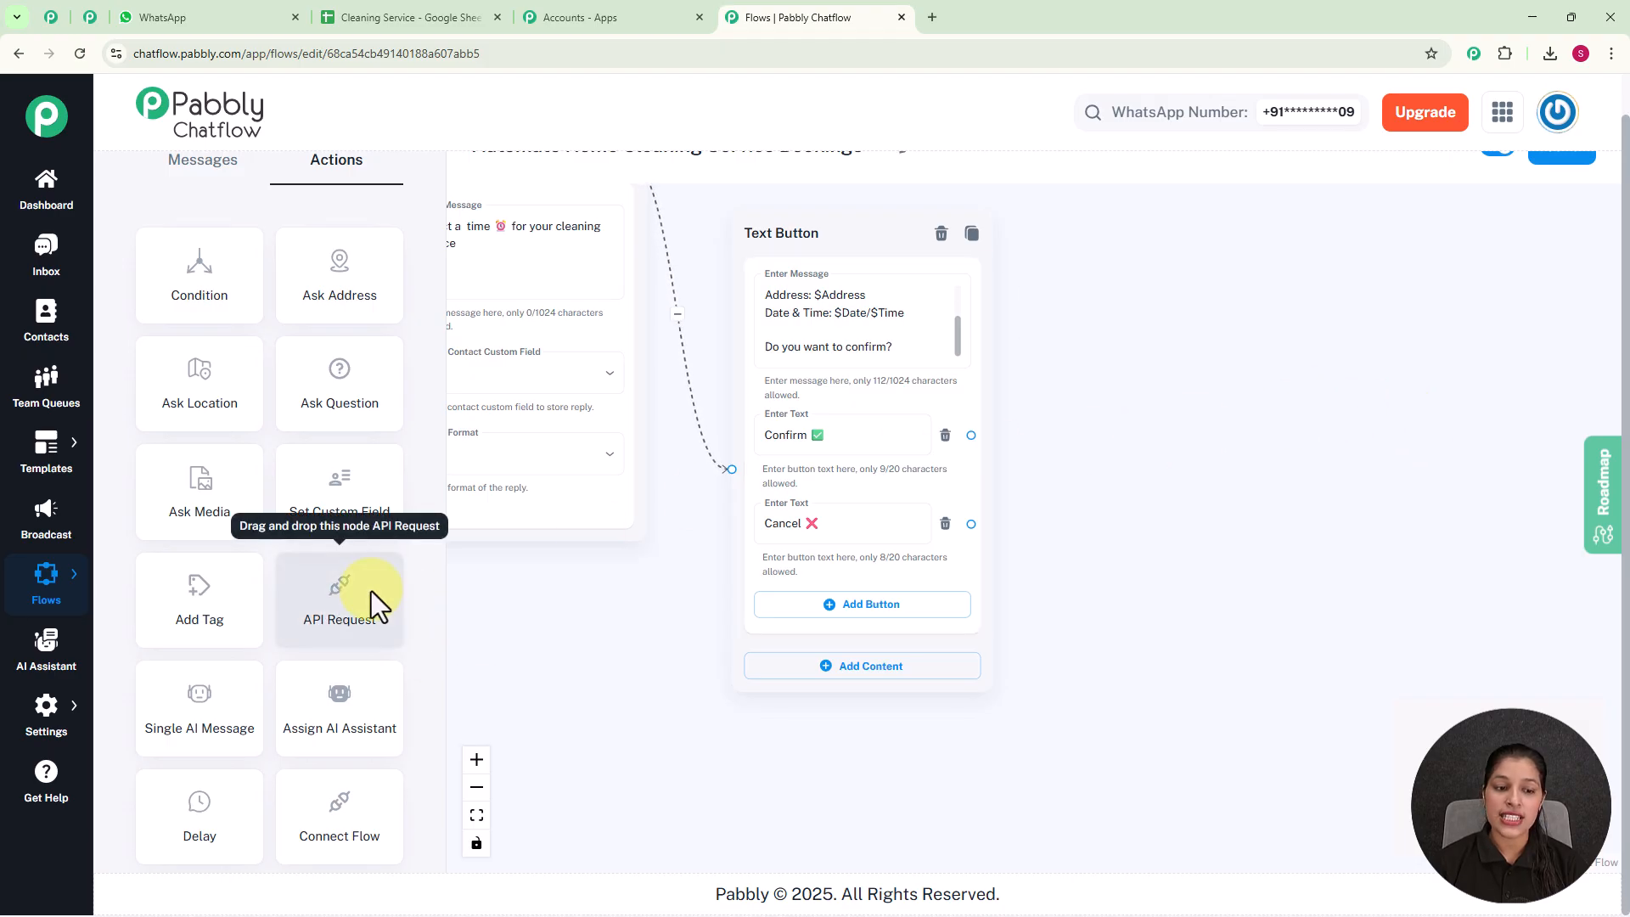
scroll(565, 632, down, 2)
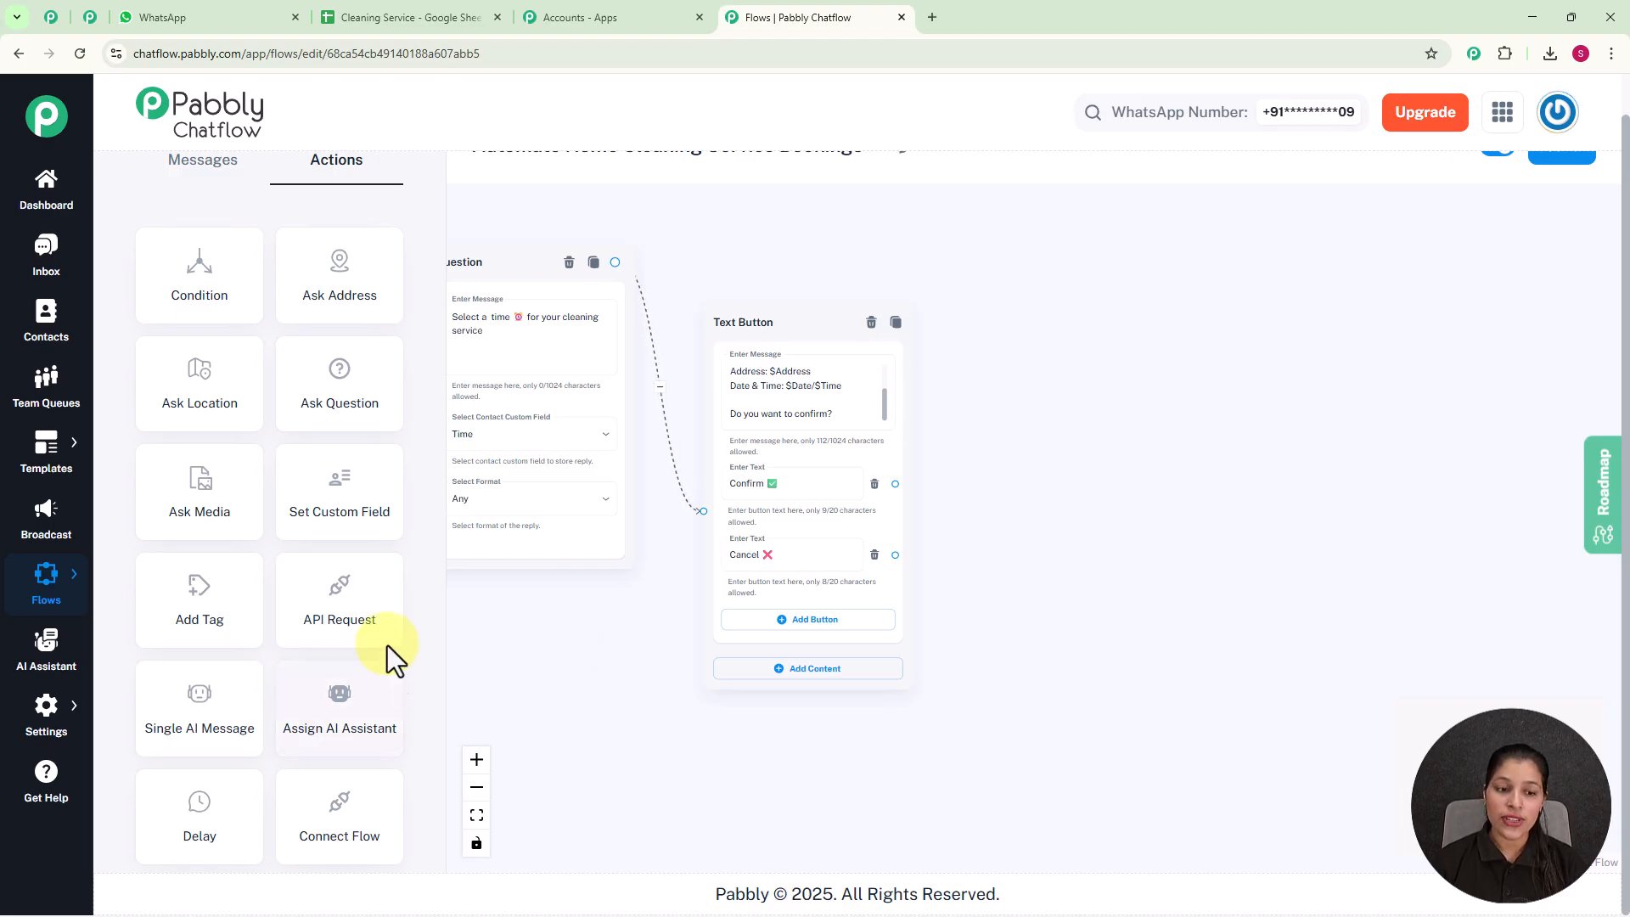
scroll(529, 698, down, 2)
drag(665, 382, 1034, 339)
scroll(744, 319, down, 5)
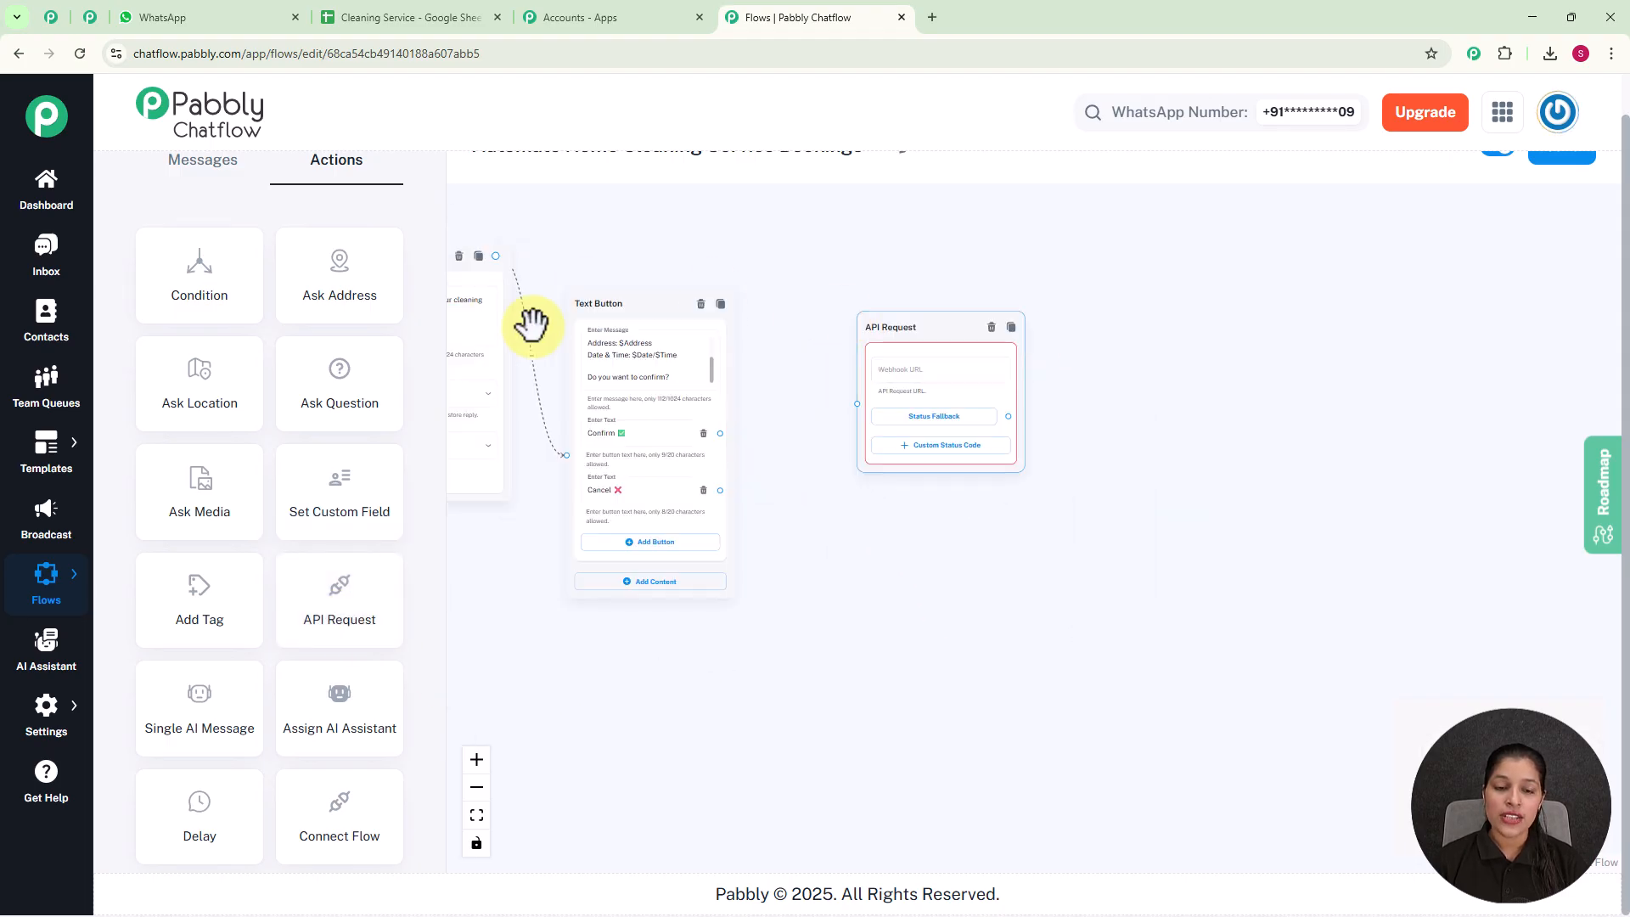
drag(720, 432, 859, 402)
scroll(866, 404, up, 3)
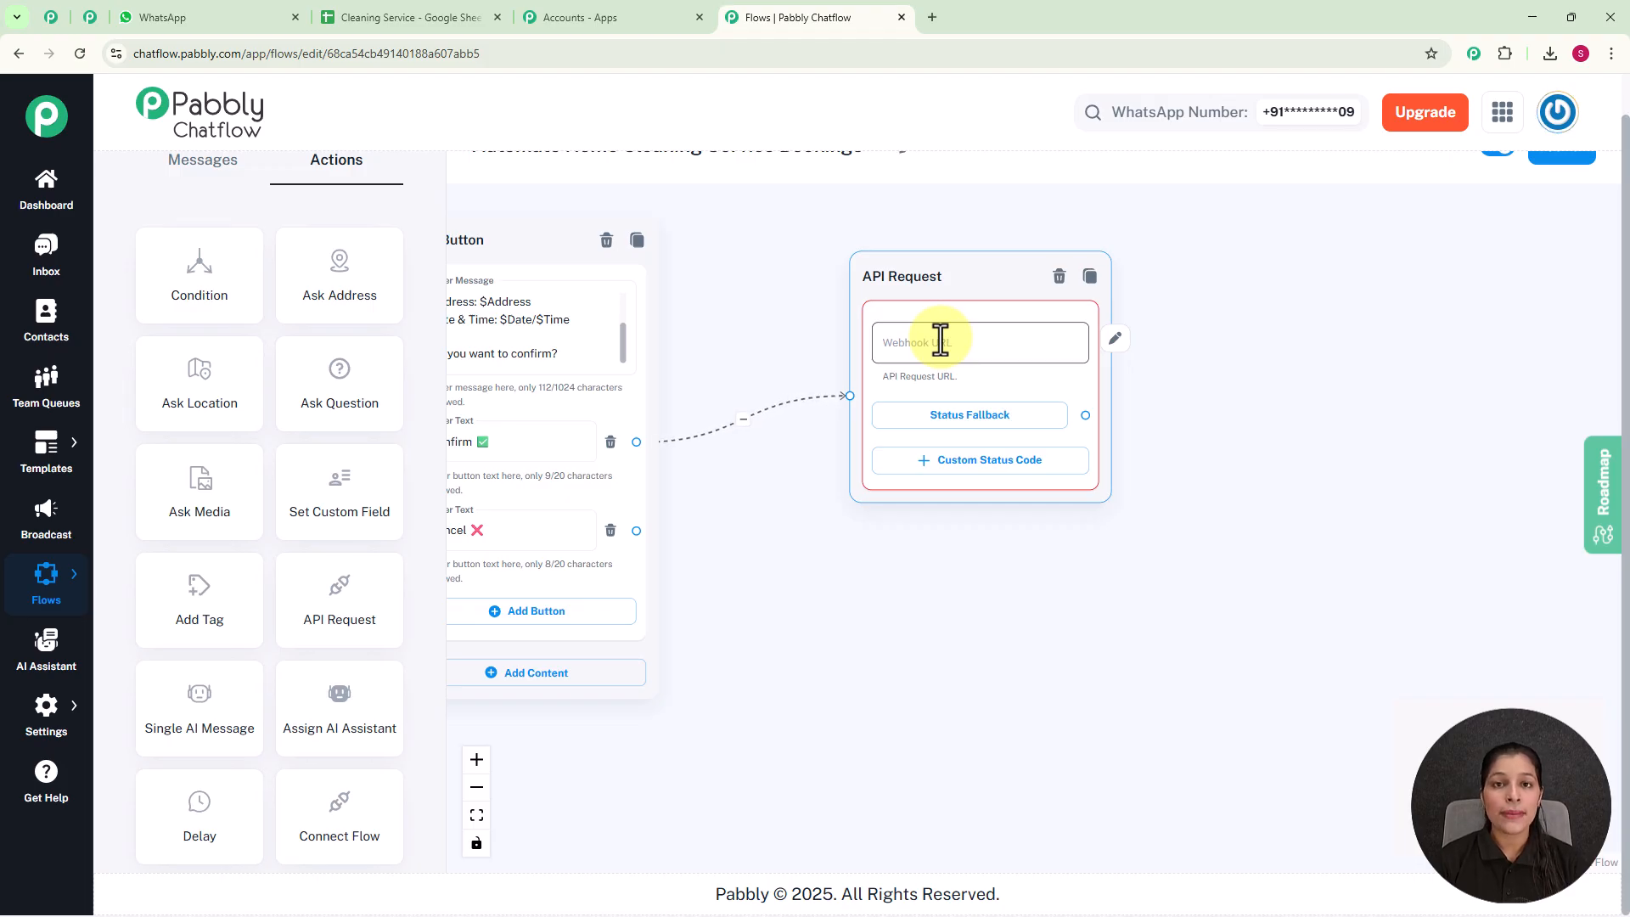
Switch to Pabbly Connect and create a workflow named "Automate Home Cleaning Service Bookings" with the New (Beta) builder
click(591, 16)
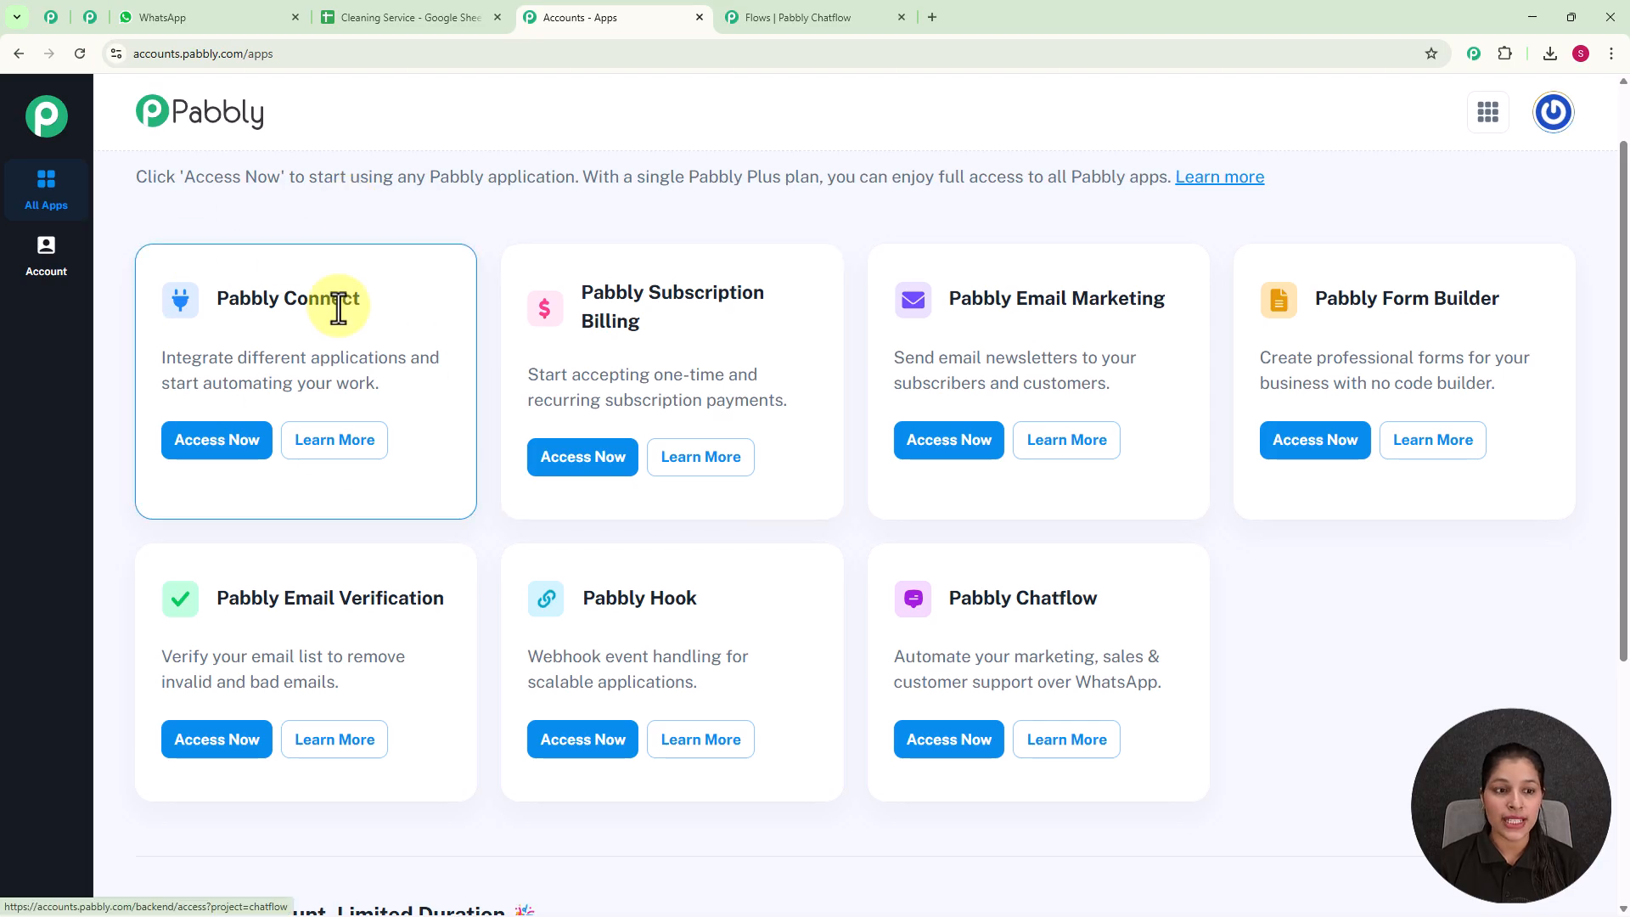
click(214, 446)
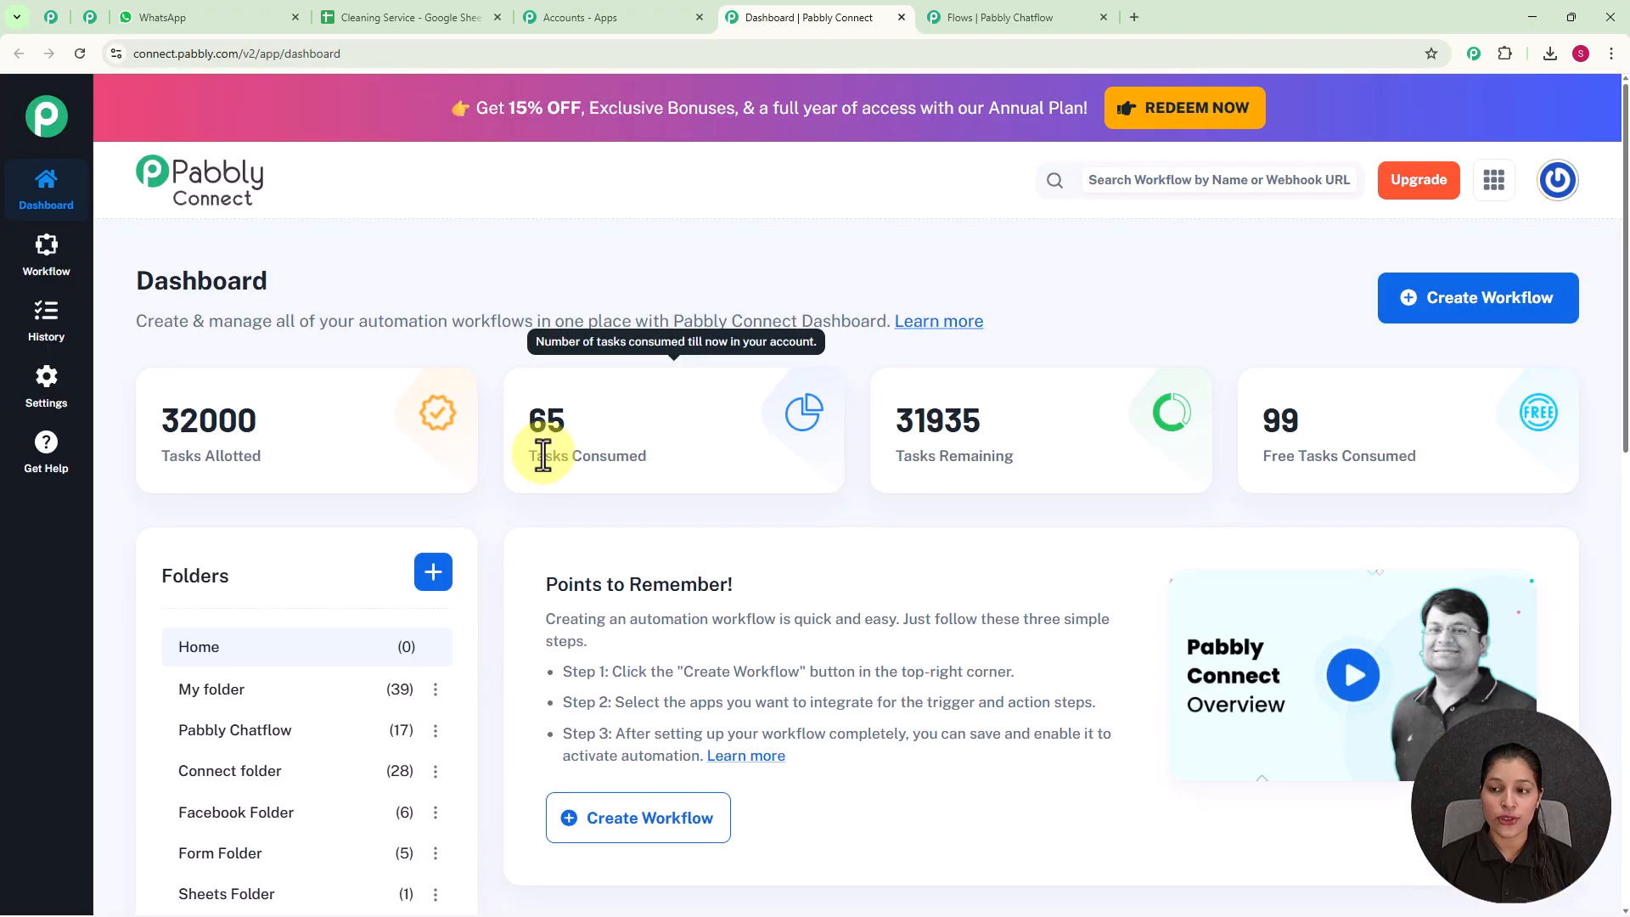
click(1413, 321)
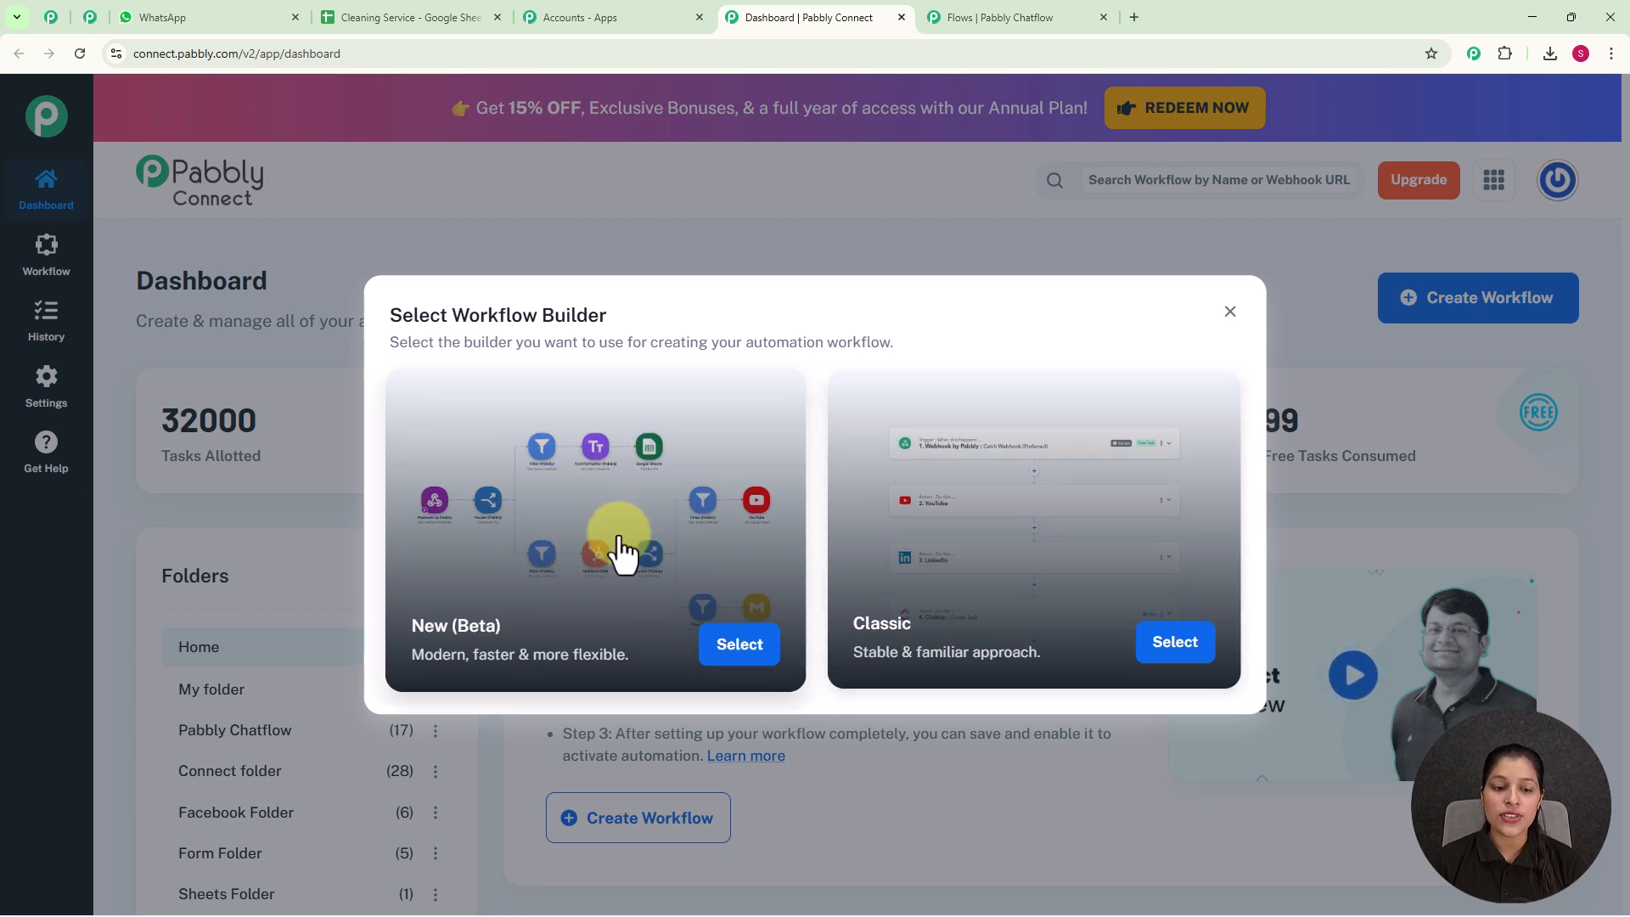
click(747, 649)
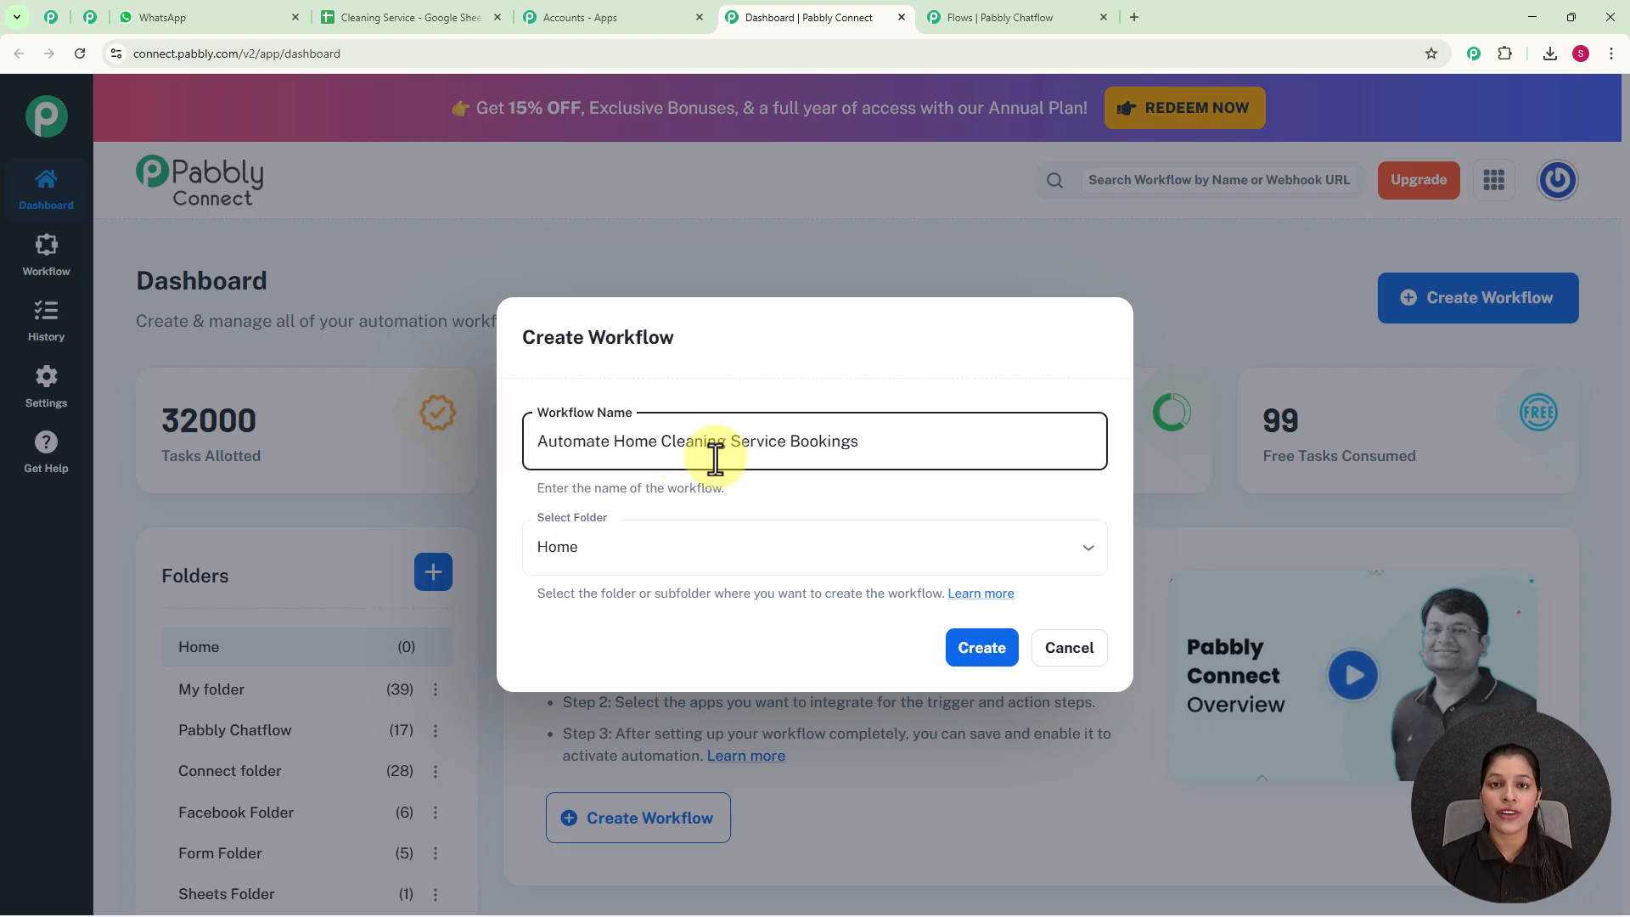
click(1087, 552)
click(658, 677)
click(960, 655)
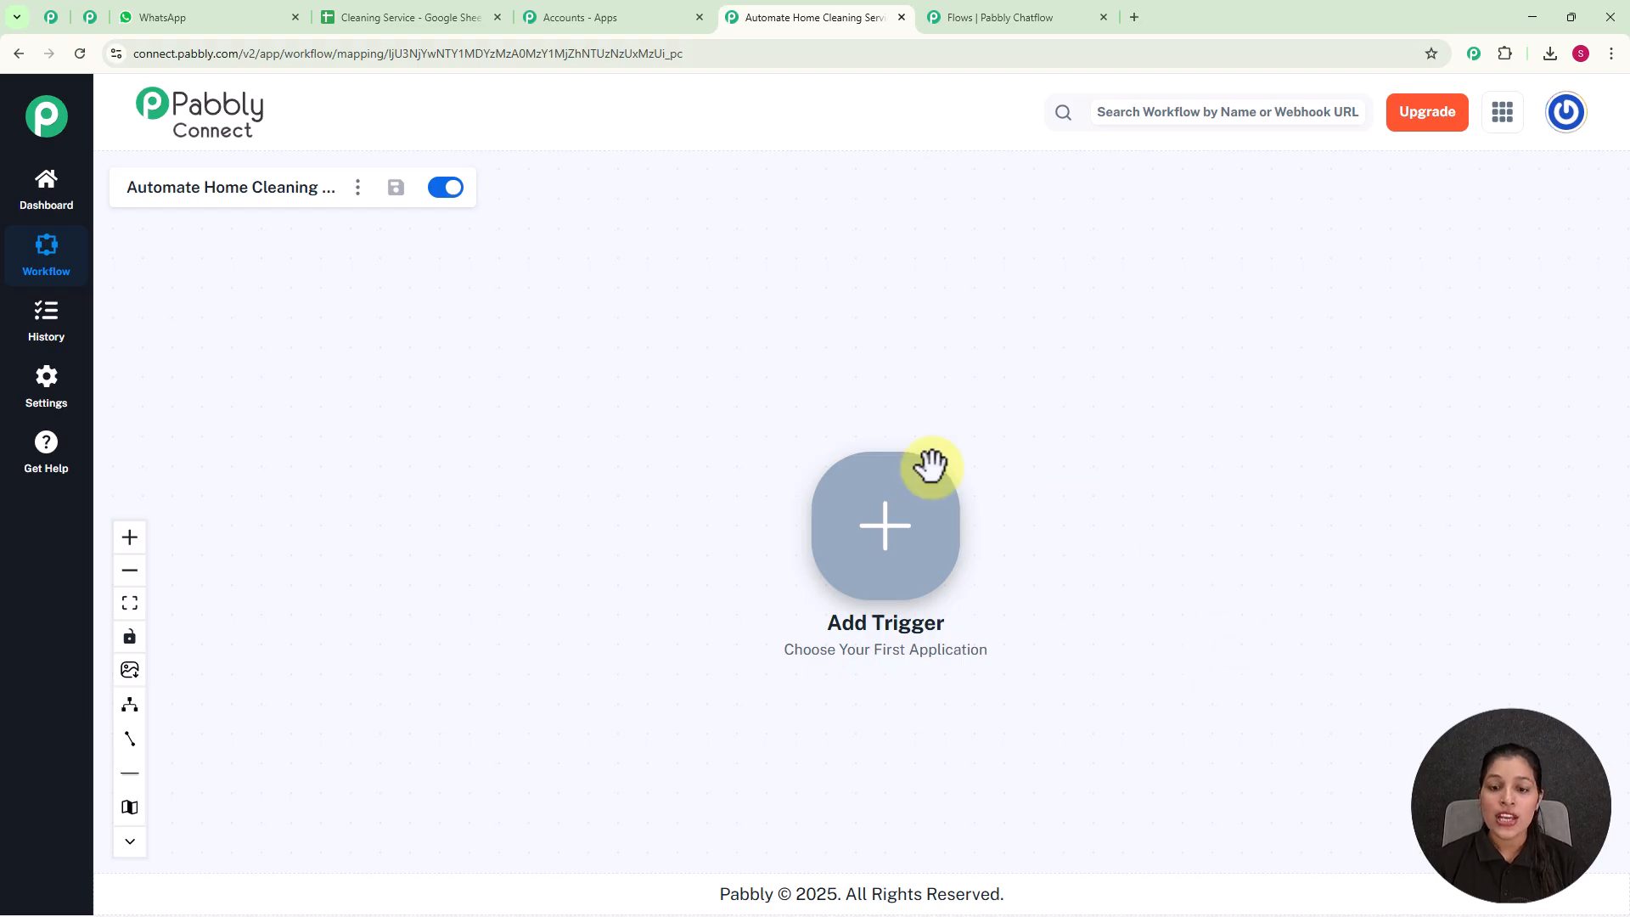
Set the workflow trigger to Pabbly Chatflow's New Message Received event, connect it and copy its webhook URL
click(883, 556)
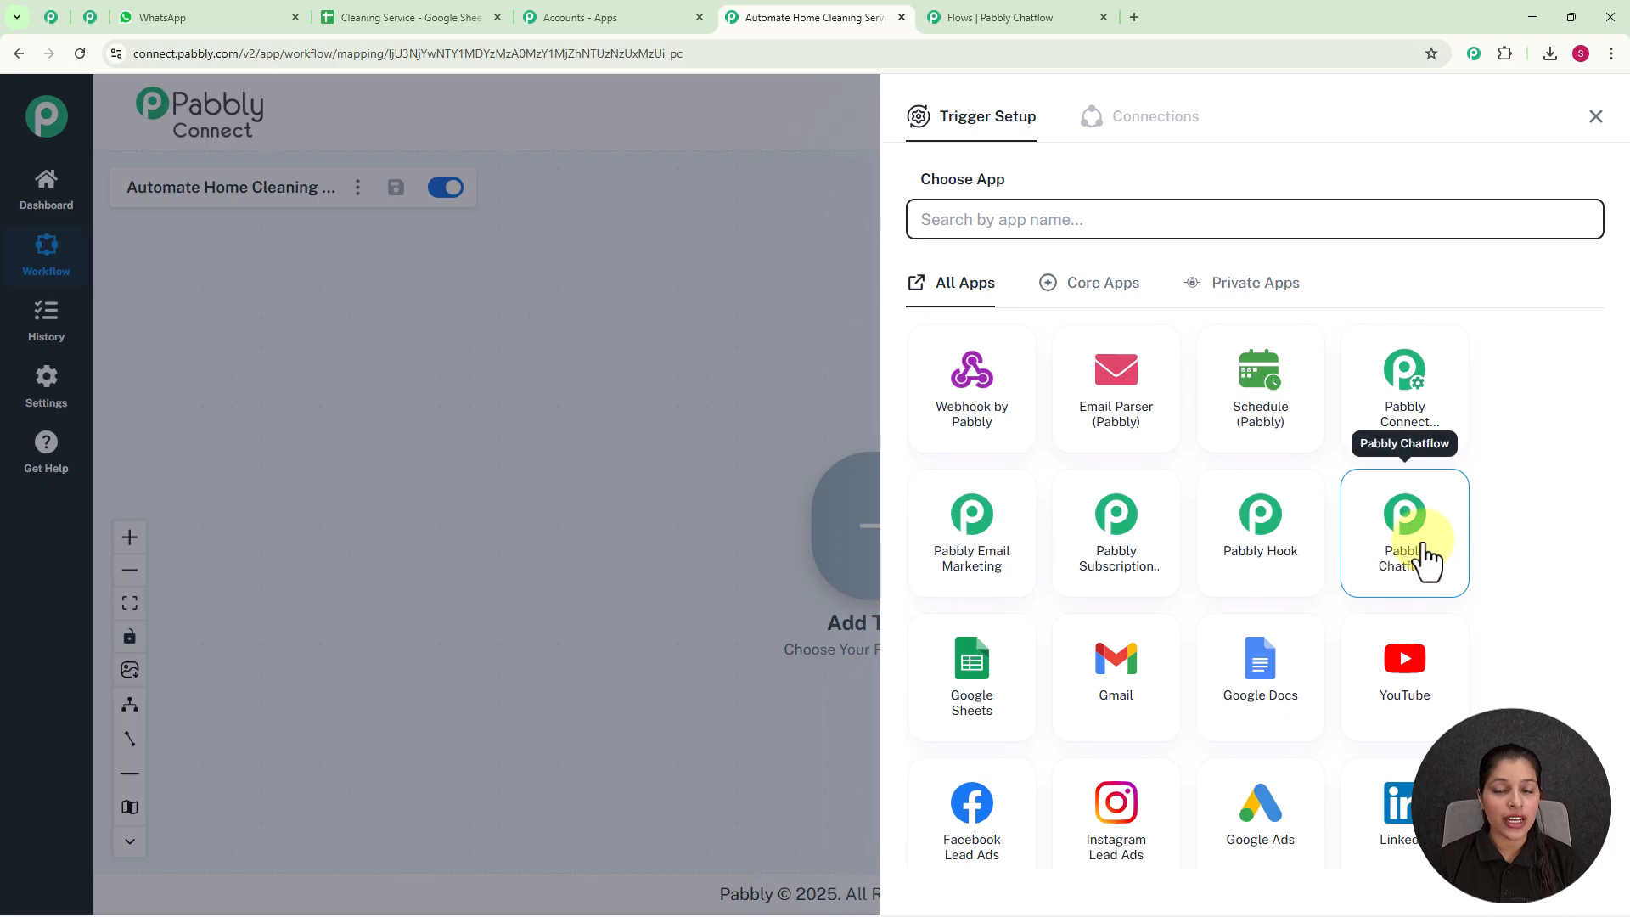
click(1426, 556)
click(1018, 324)
click(1011, 450)
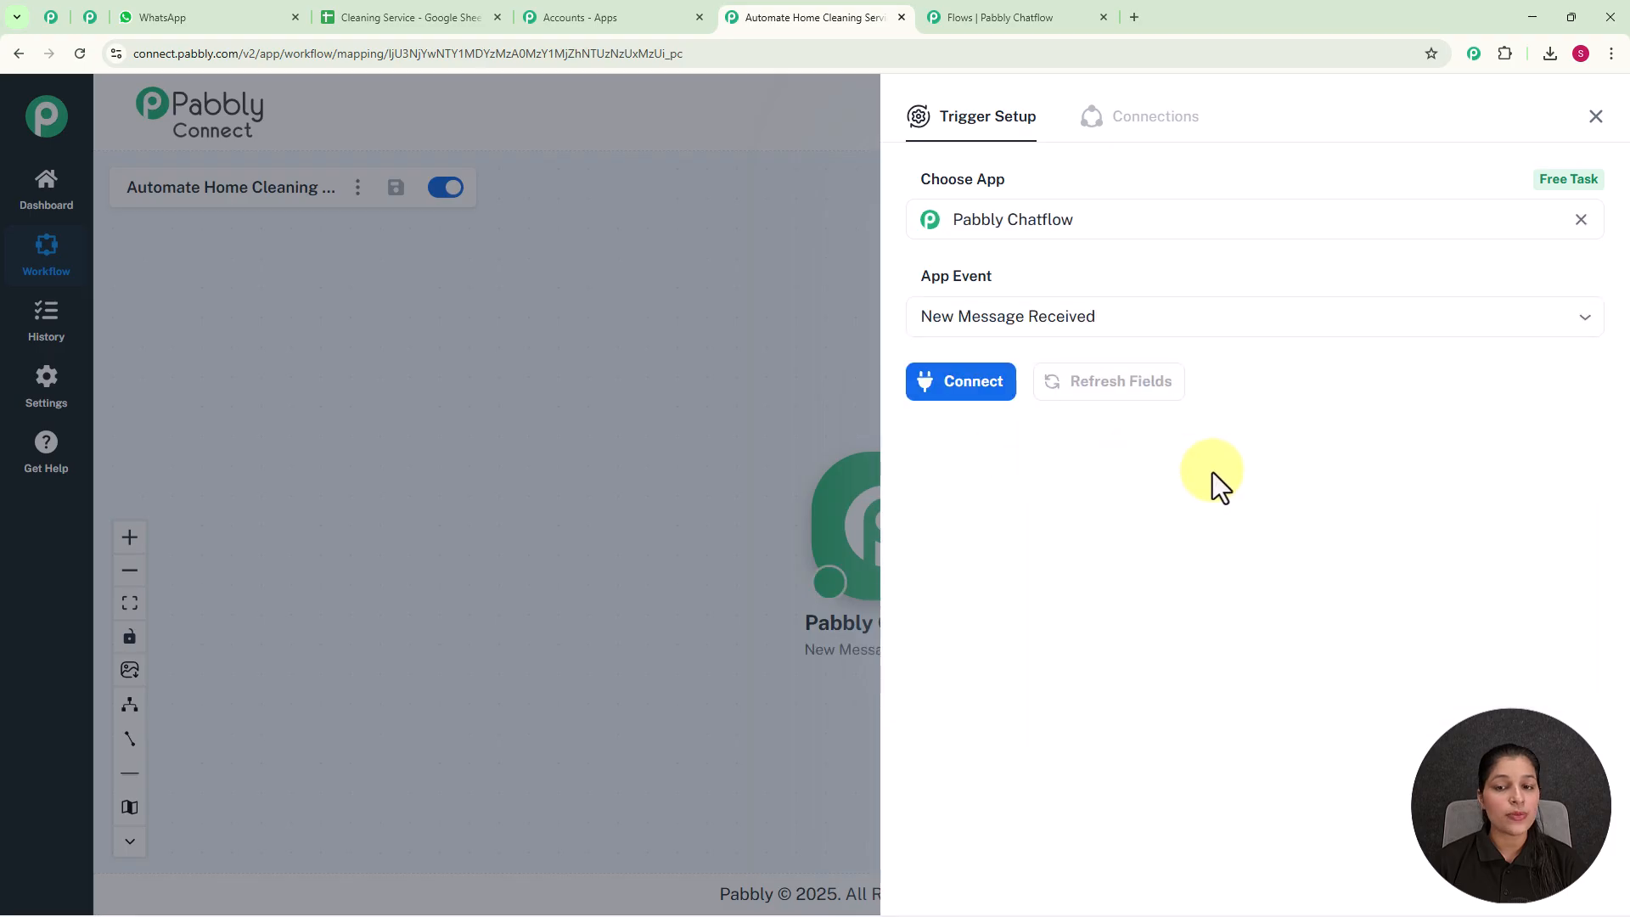
click(952, 395)
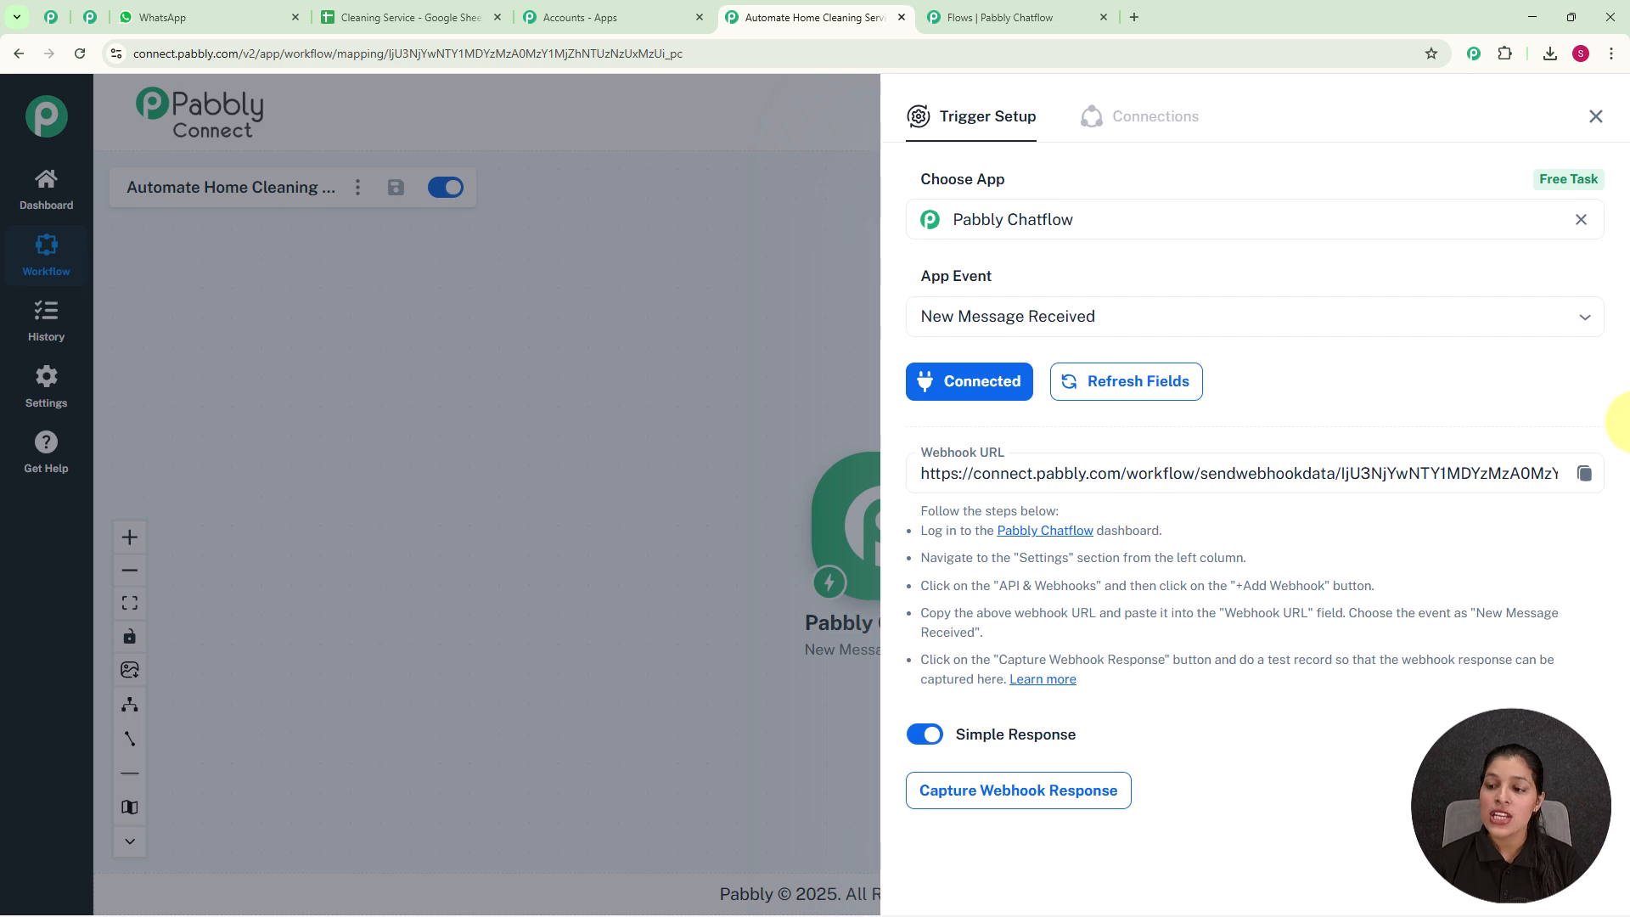
click(1583, 476)
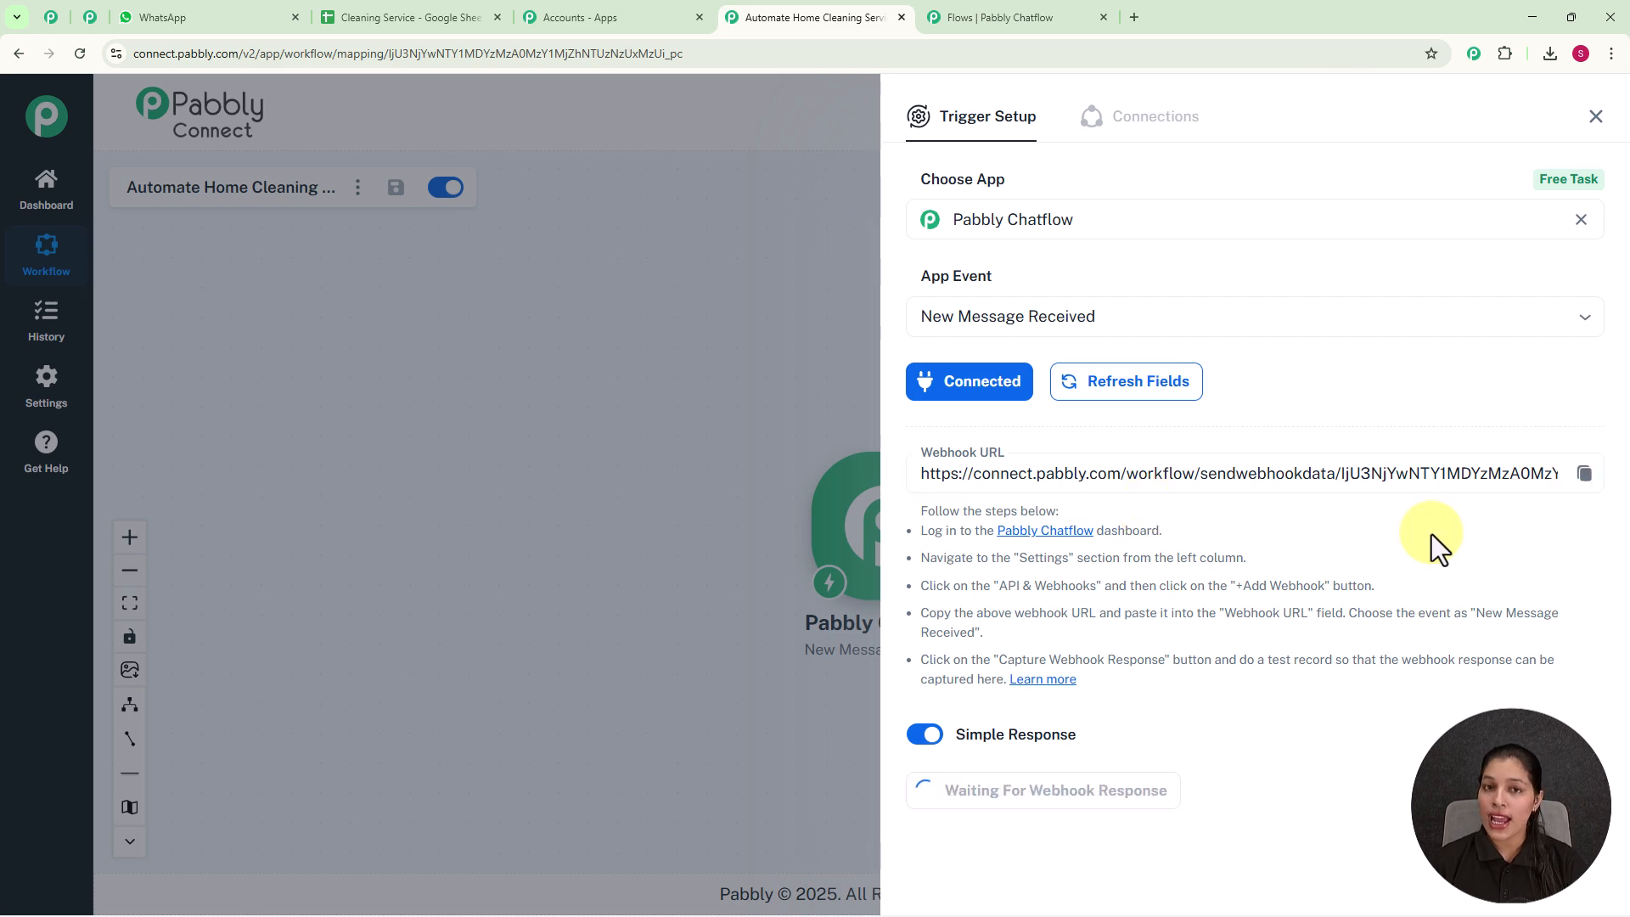
Return to the Chatflow booking flow and set its API Request to the POST method with the copied webhook URL
click(1019, 19)
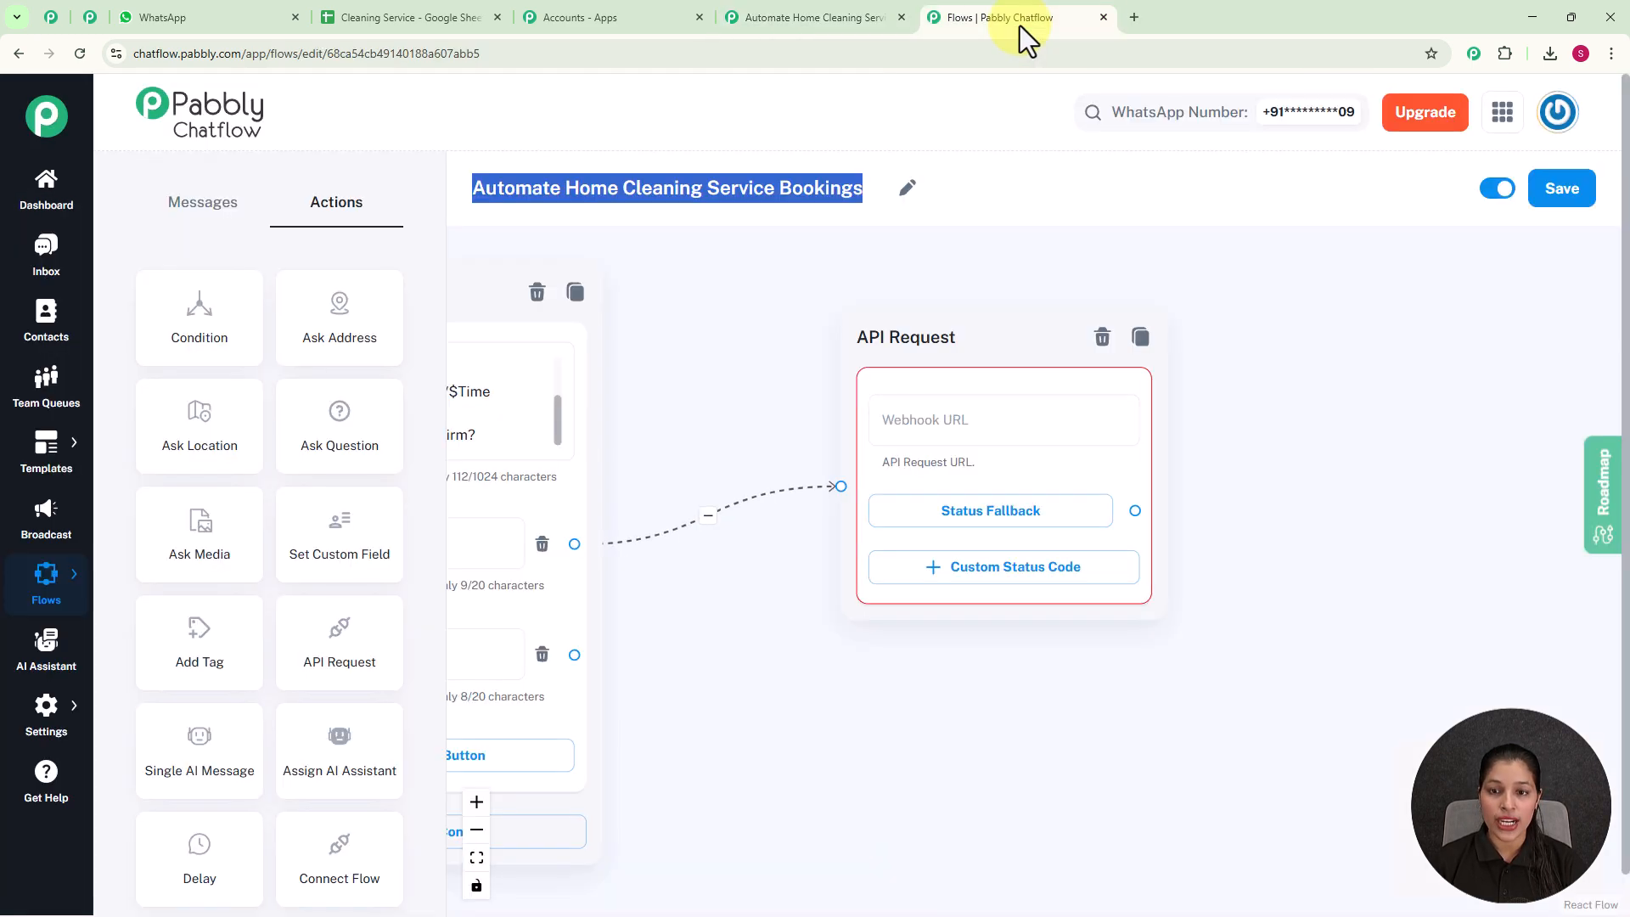
click(980, 429)
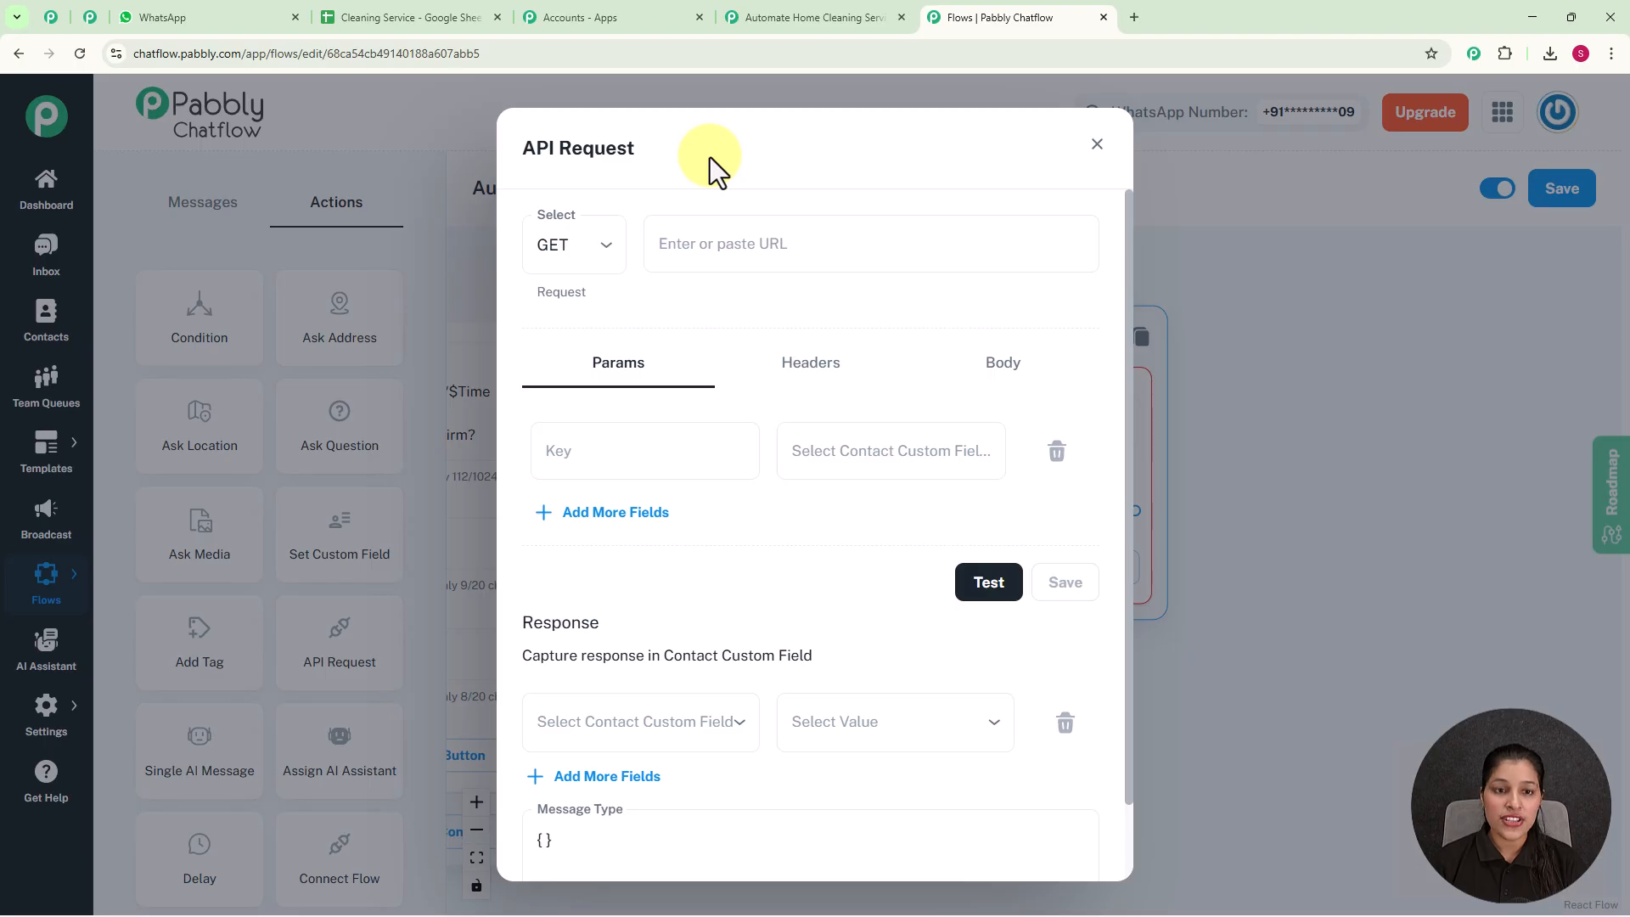
click(604, 253)
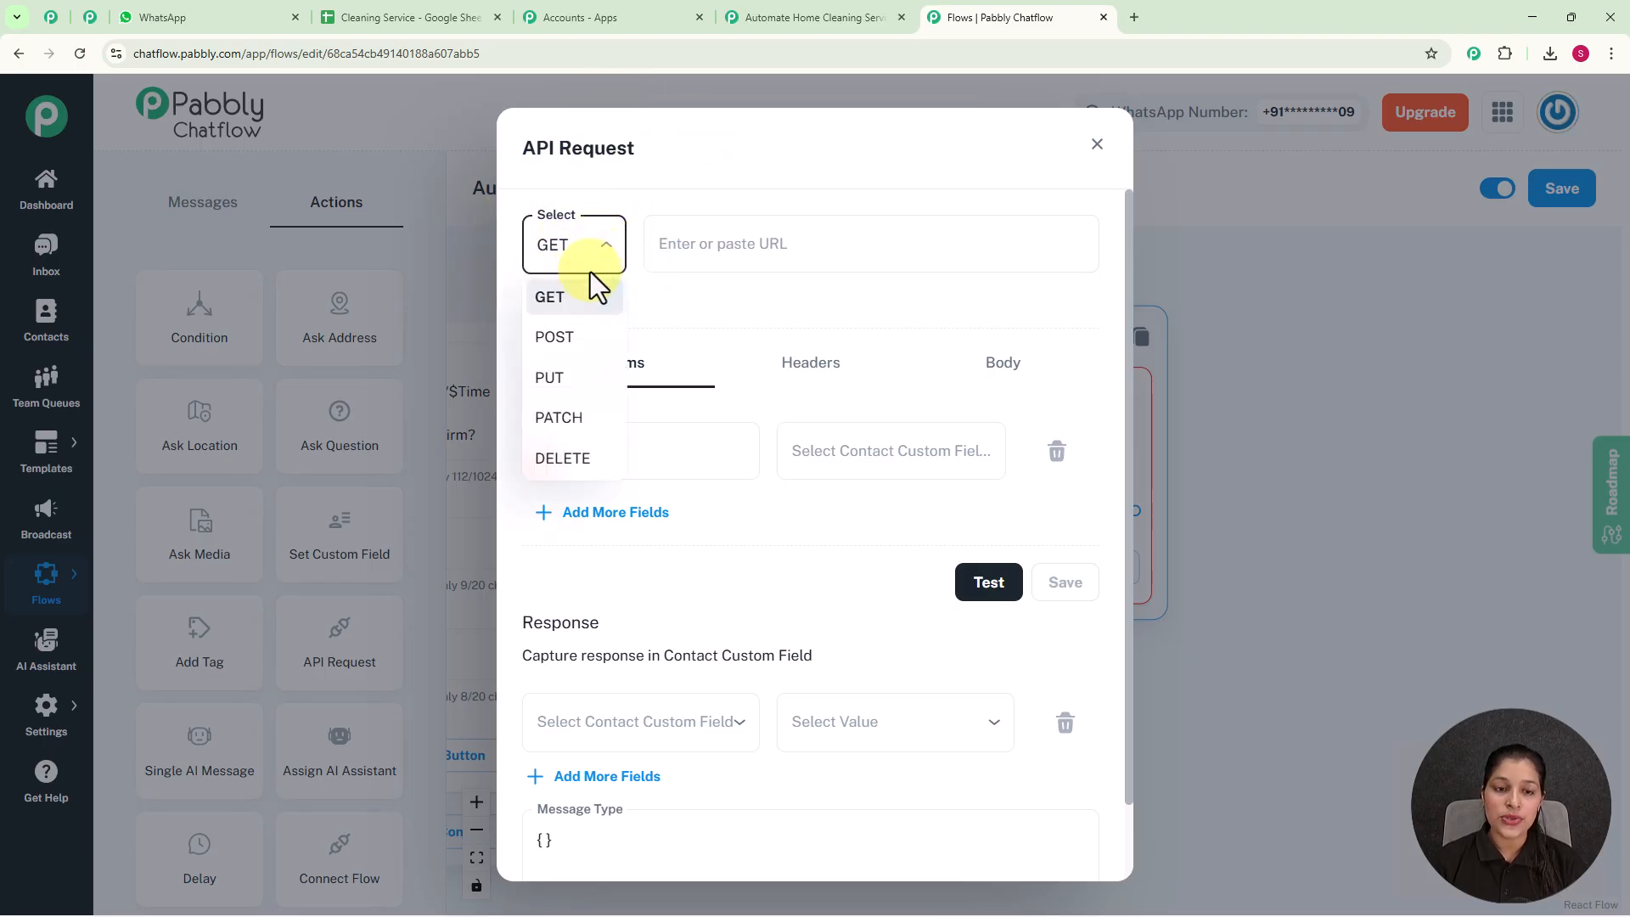
click(554, 337)
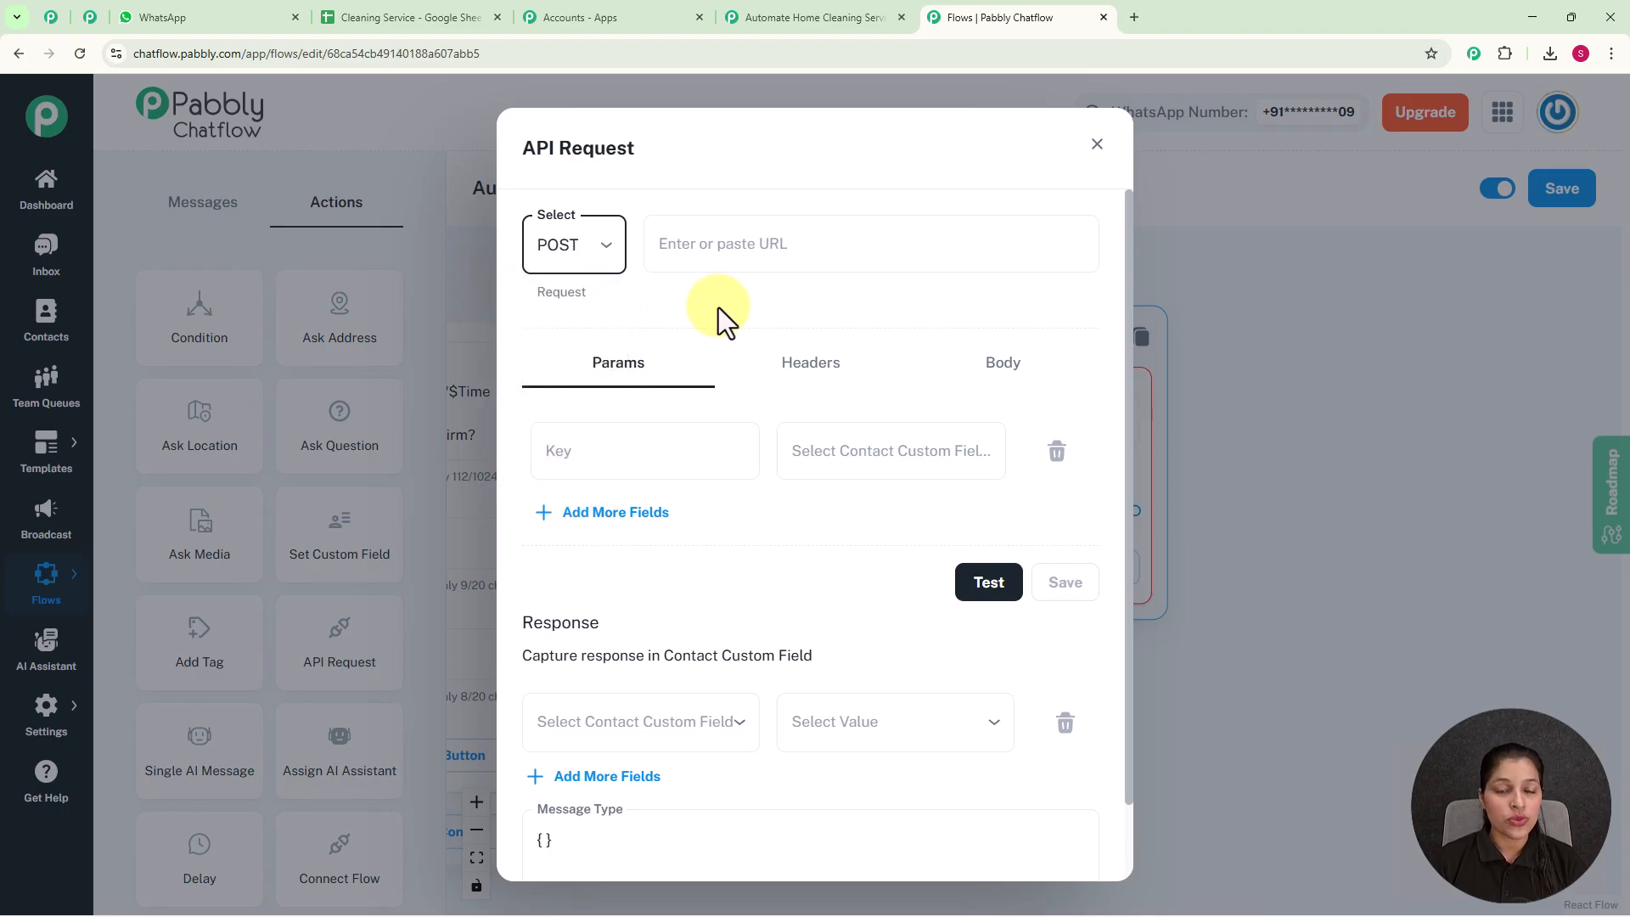
click(755, 251)
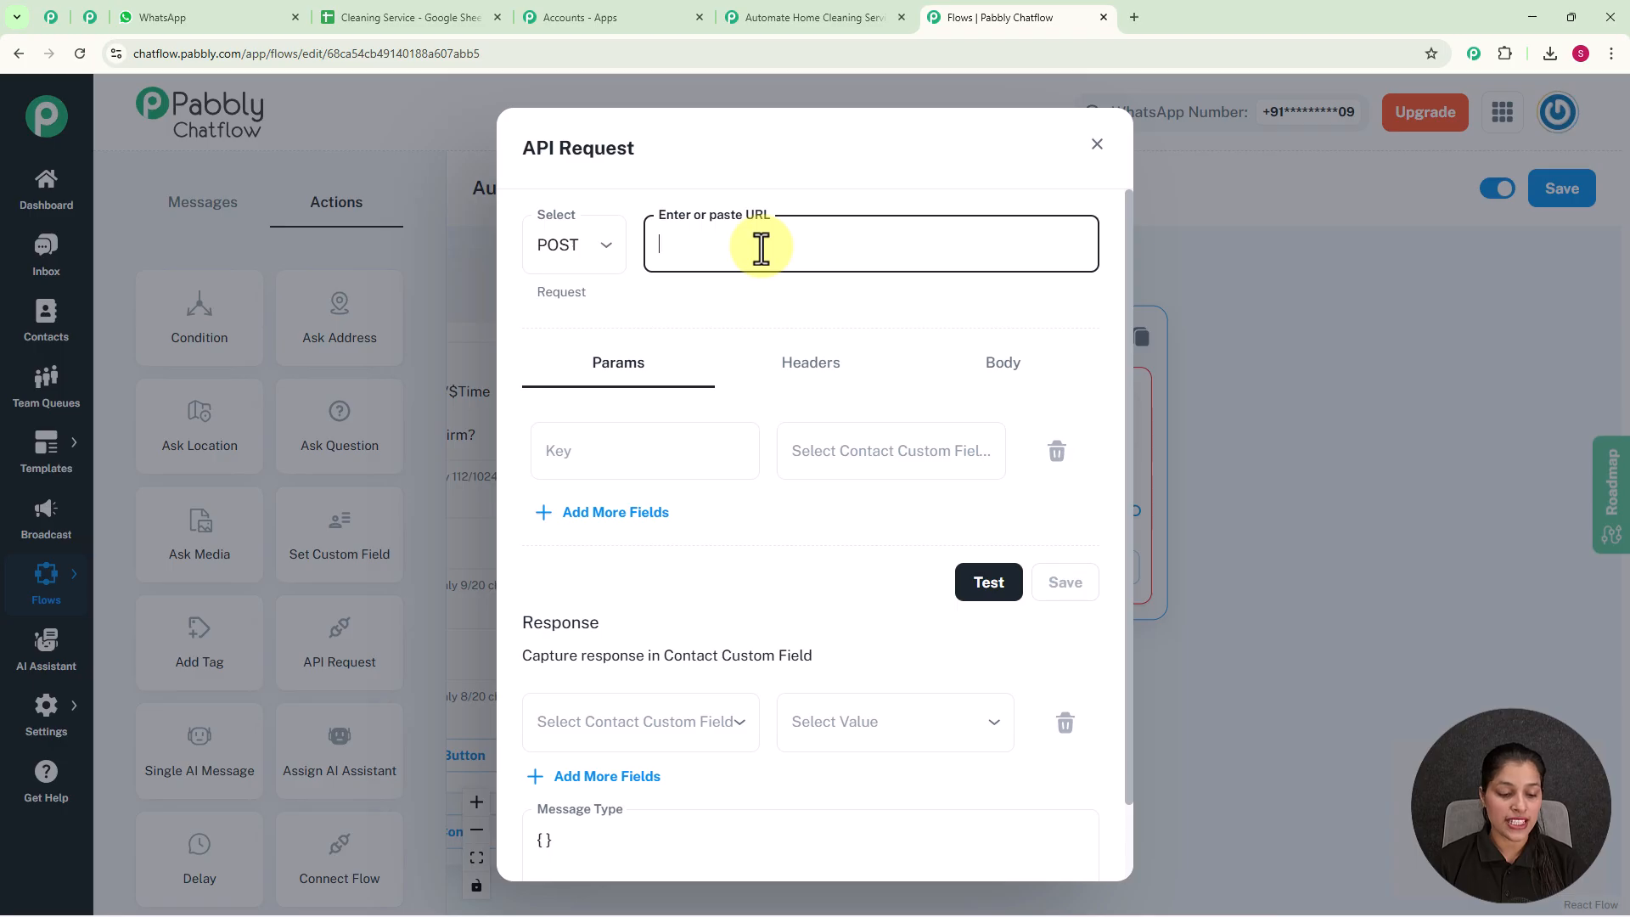
key(ctrl+v)
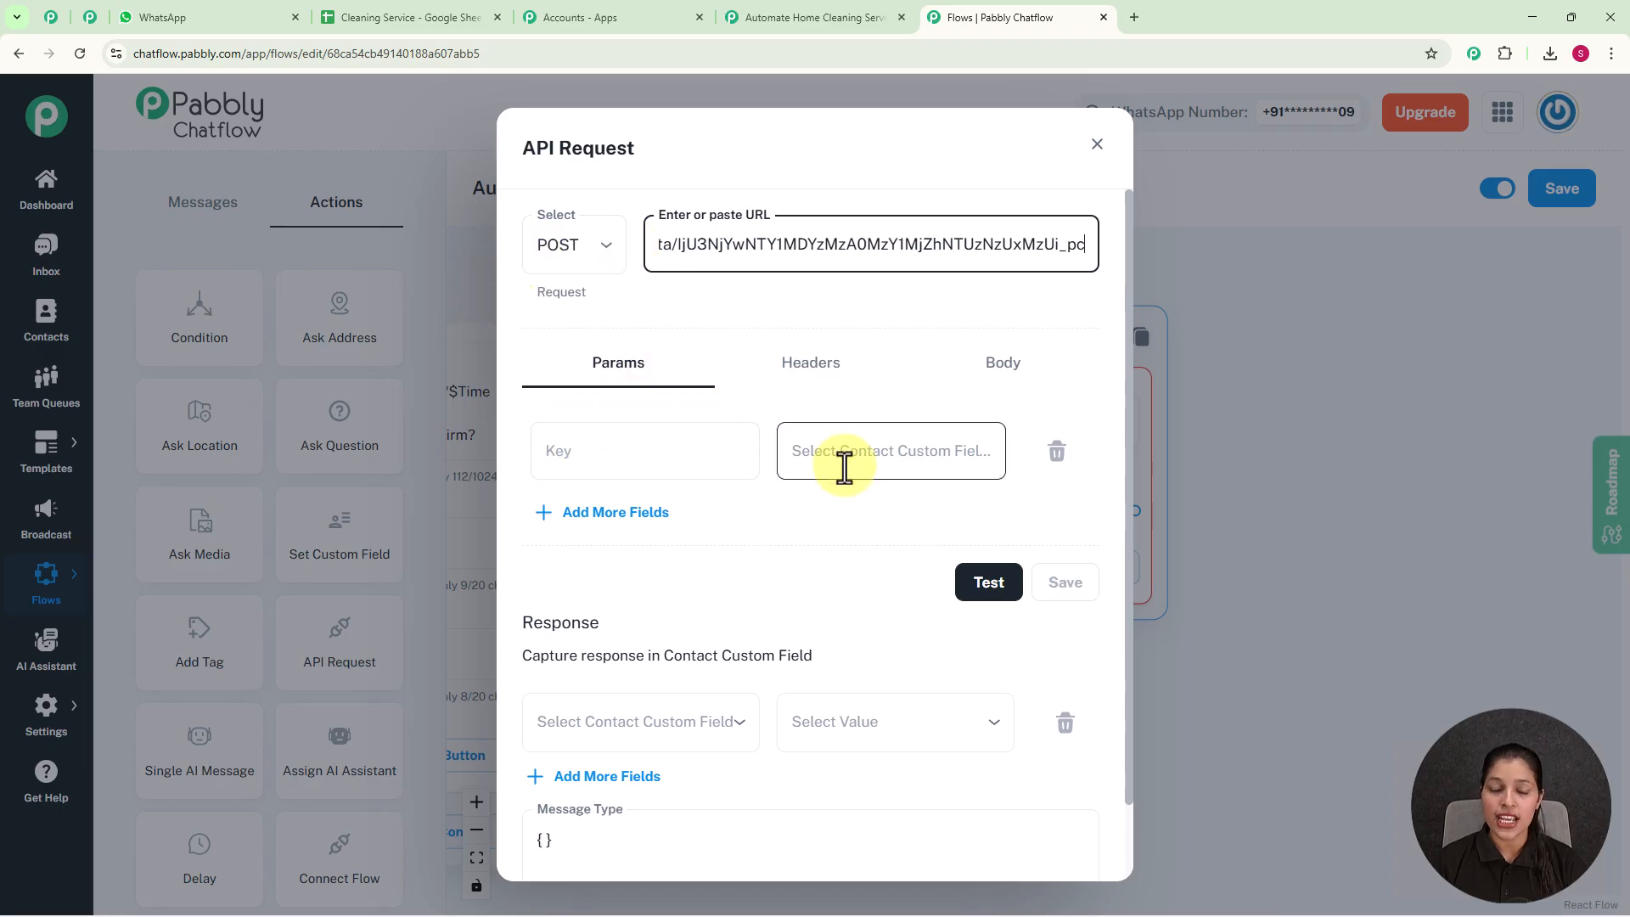
Add the request parameters Service Selected as $Services, Address as $Address, Date as $Date and Time as $Time, and test the request
click(691, 448)
text(Service Selected)
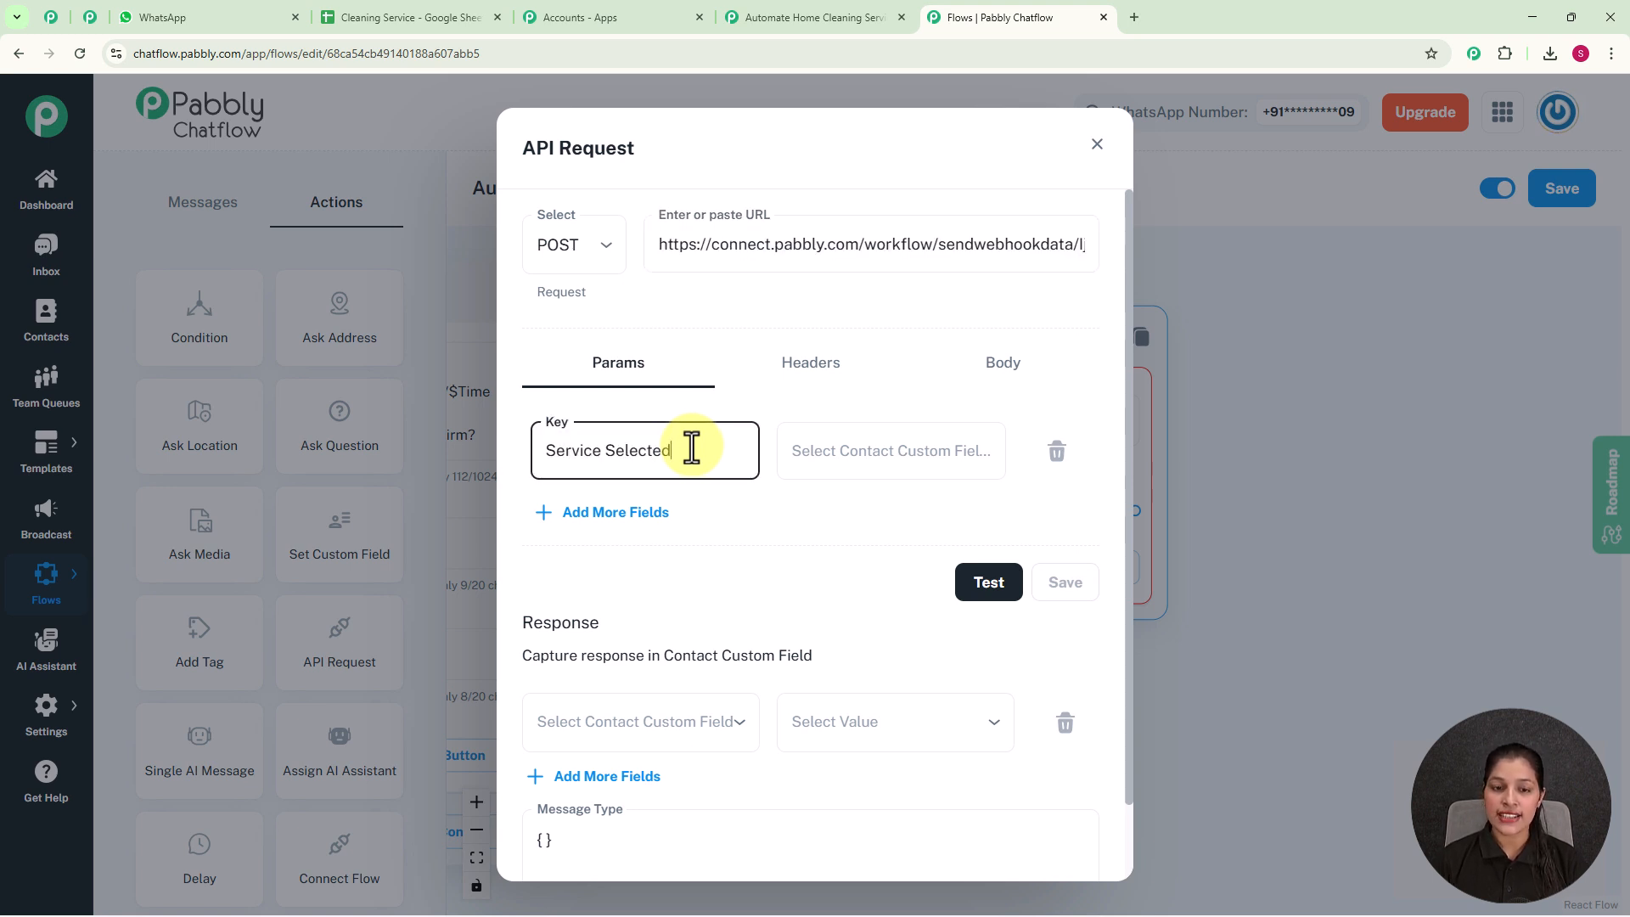
click(878, 451)
text(ser)
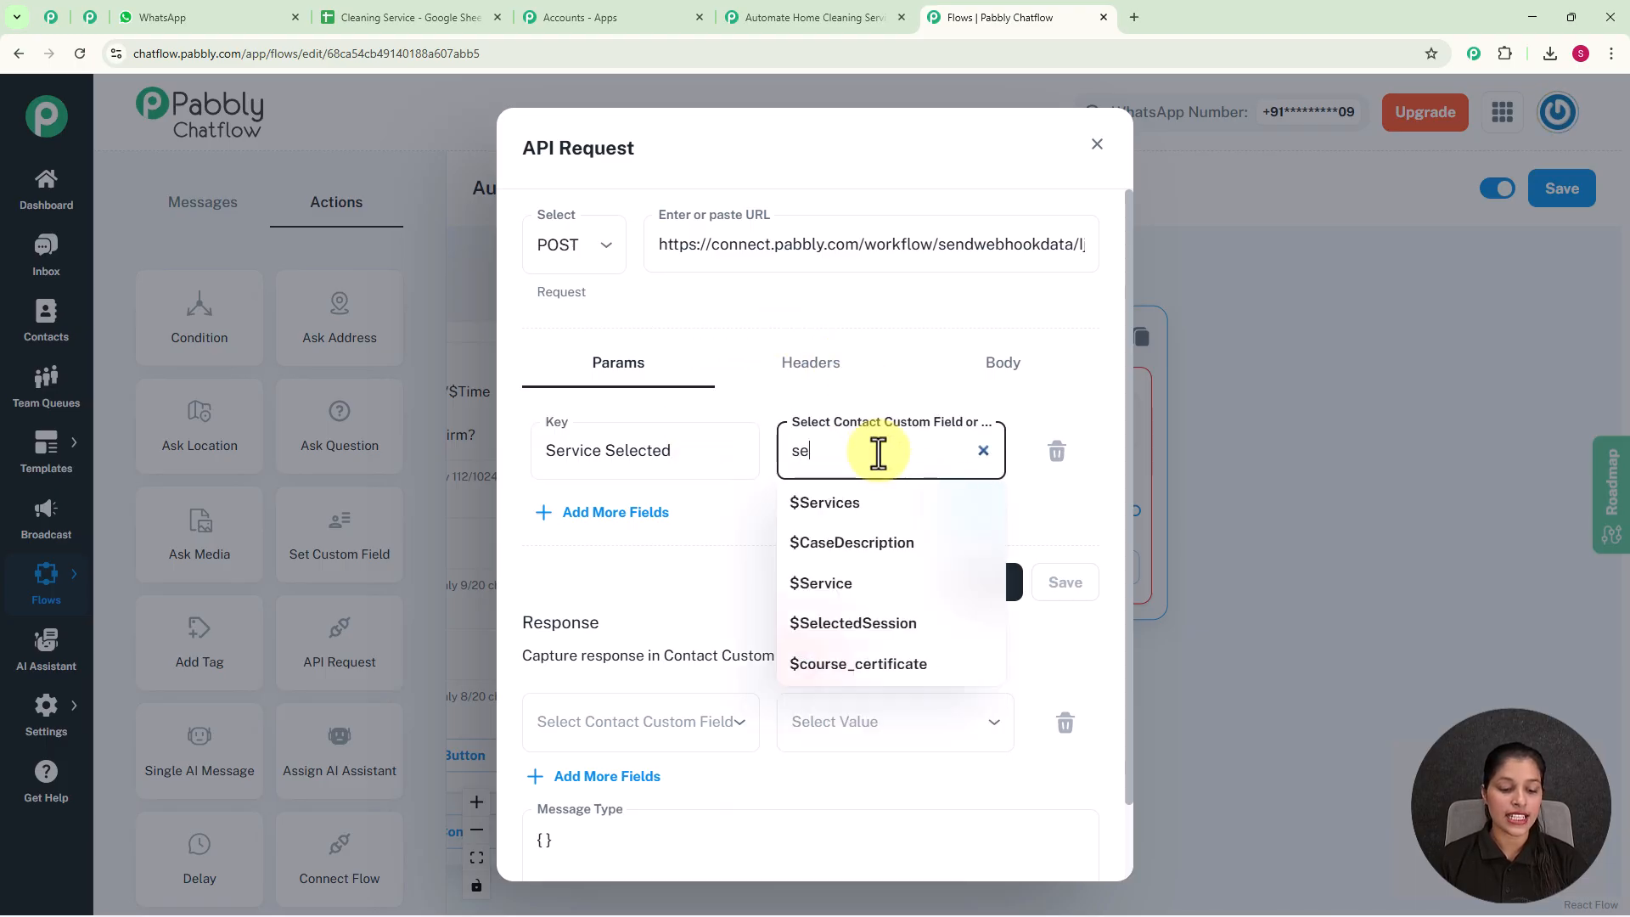
click(925, 507)
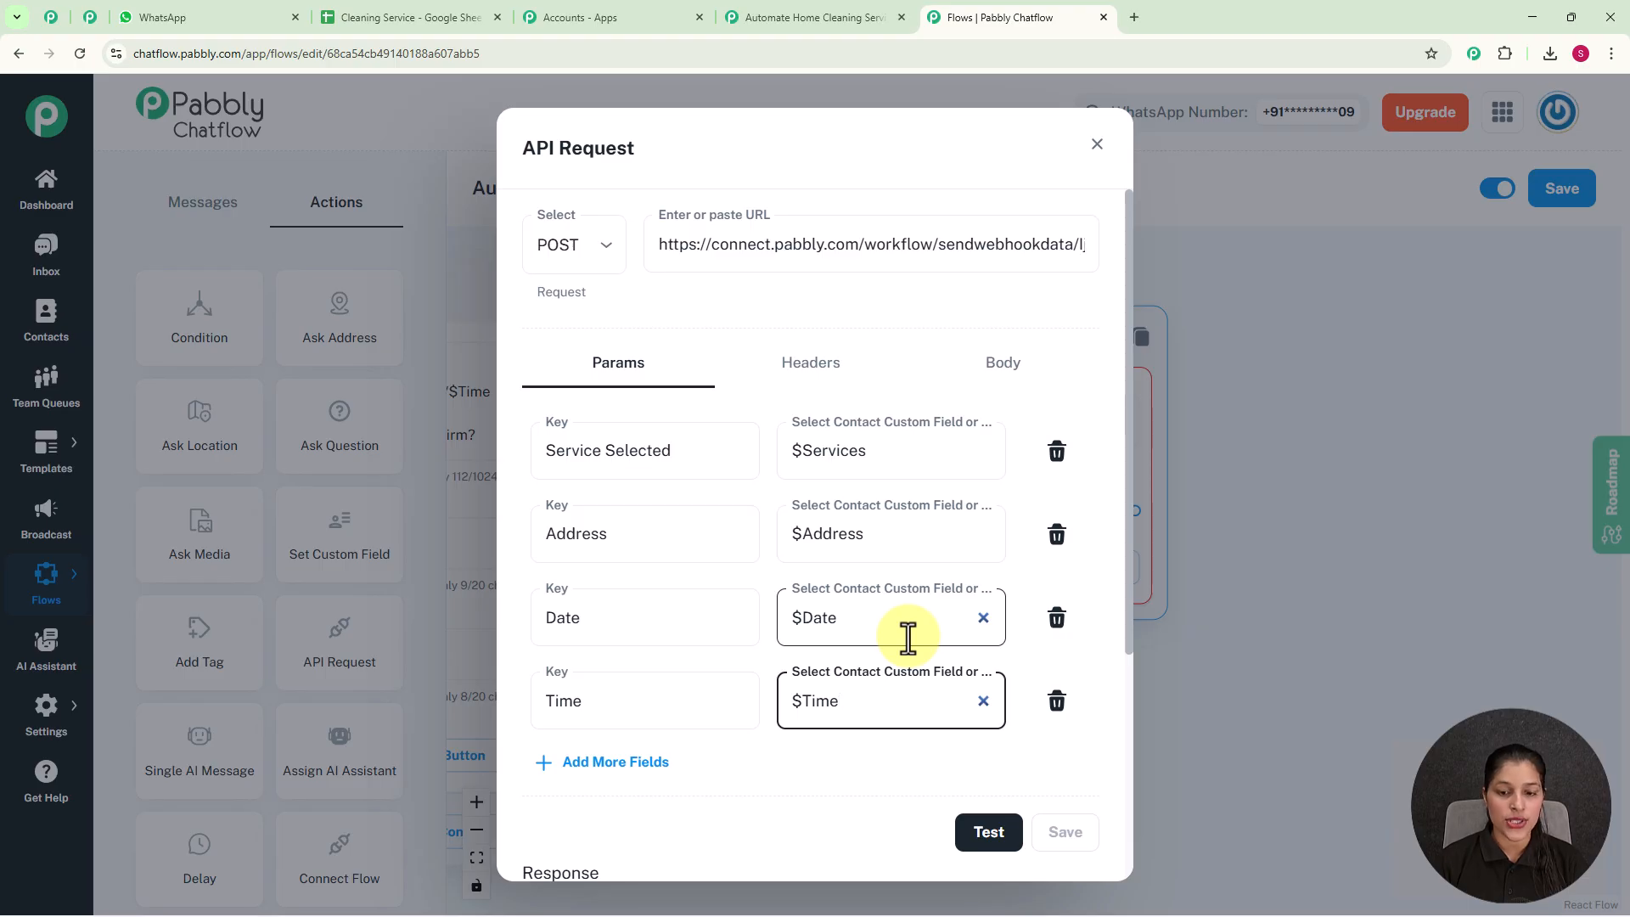
scroll(908, 637, down, 3)
click(990, 586)
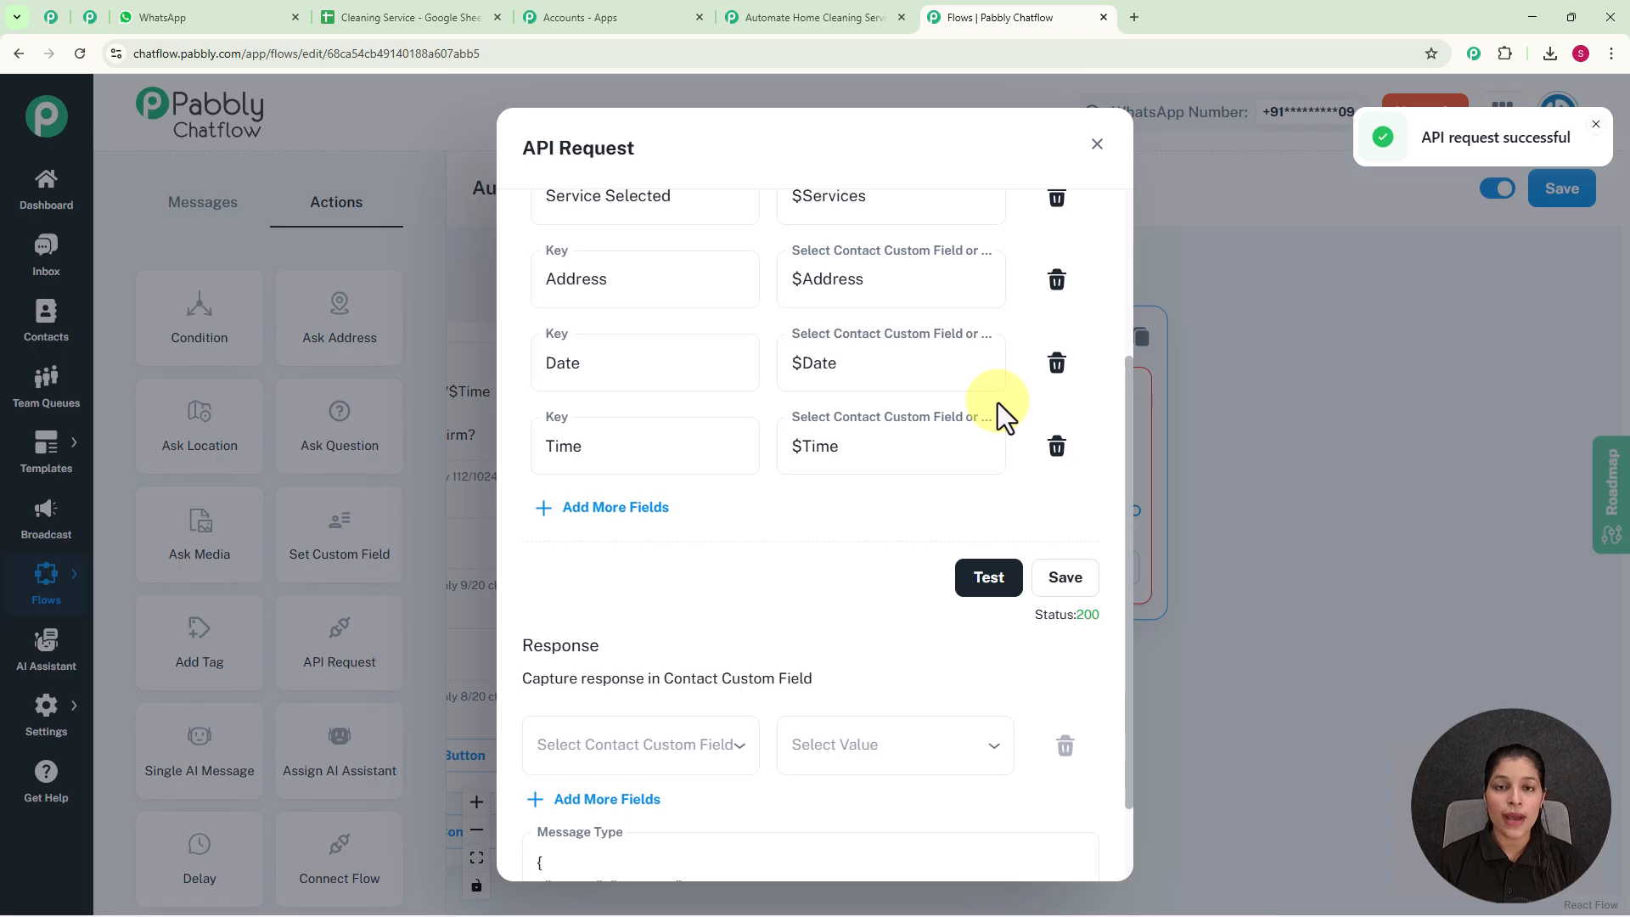
Switch to the Pabbly Connect workflow, review the captured webhook response for the Chatflow trigger and close its setup
click(802, 17)
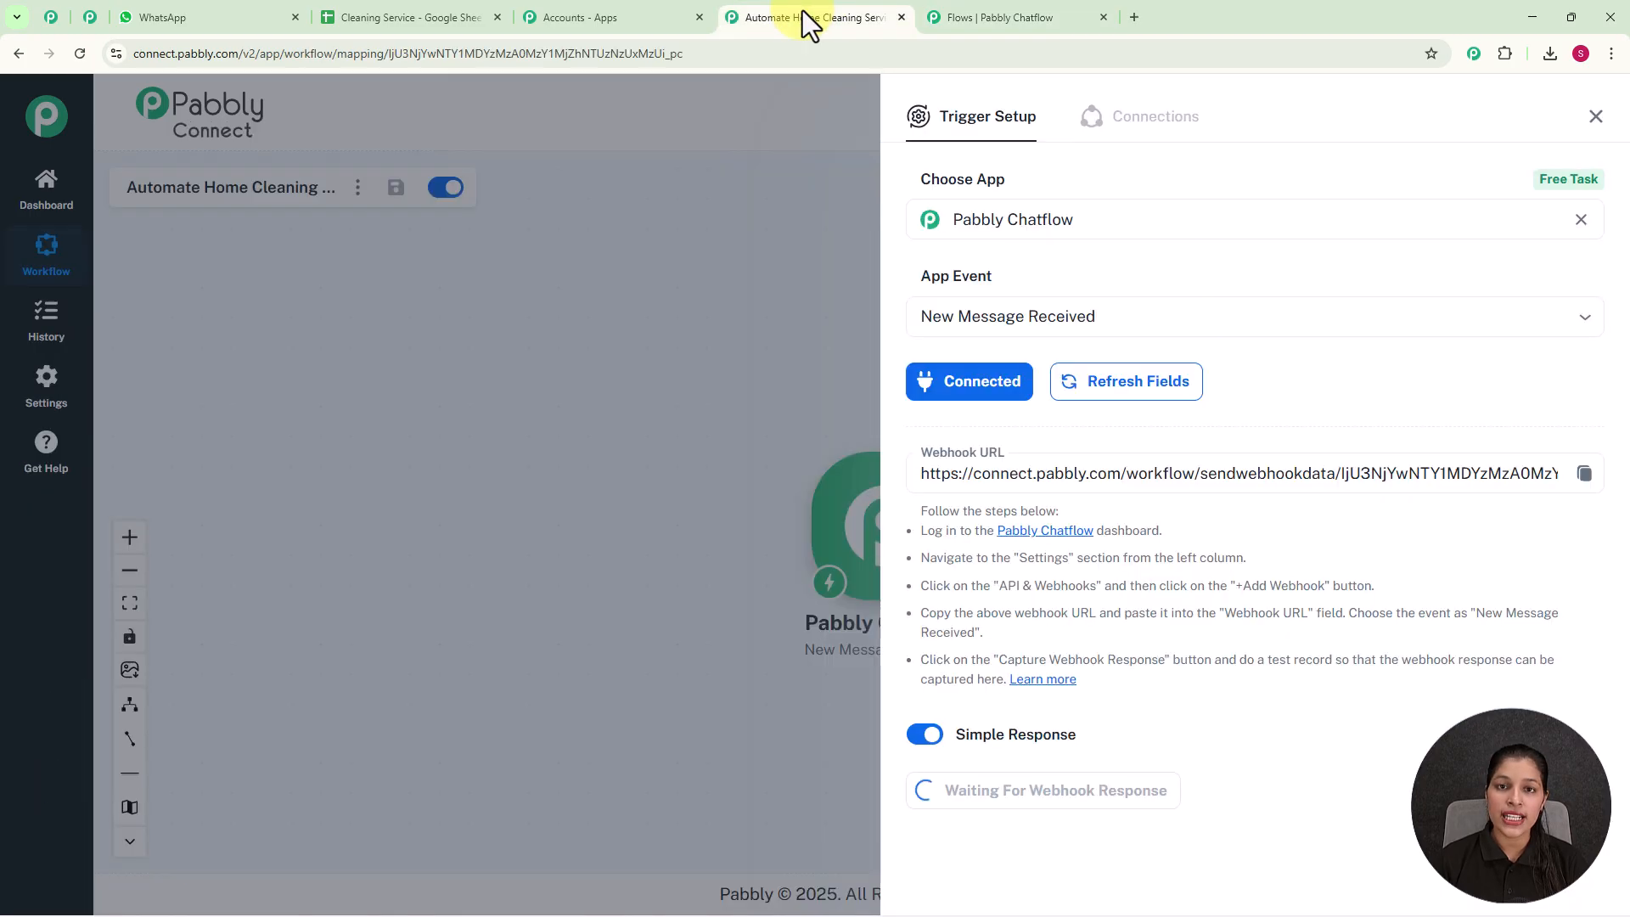
scroll(1219, 612, down, 3)
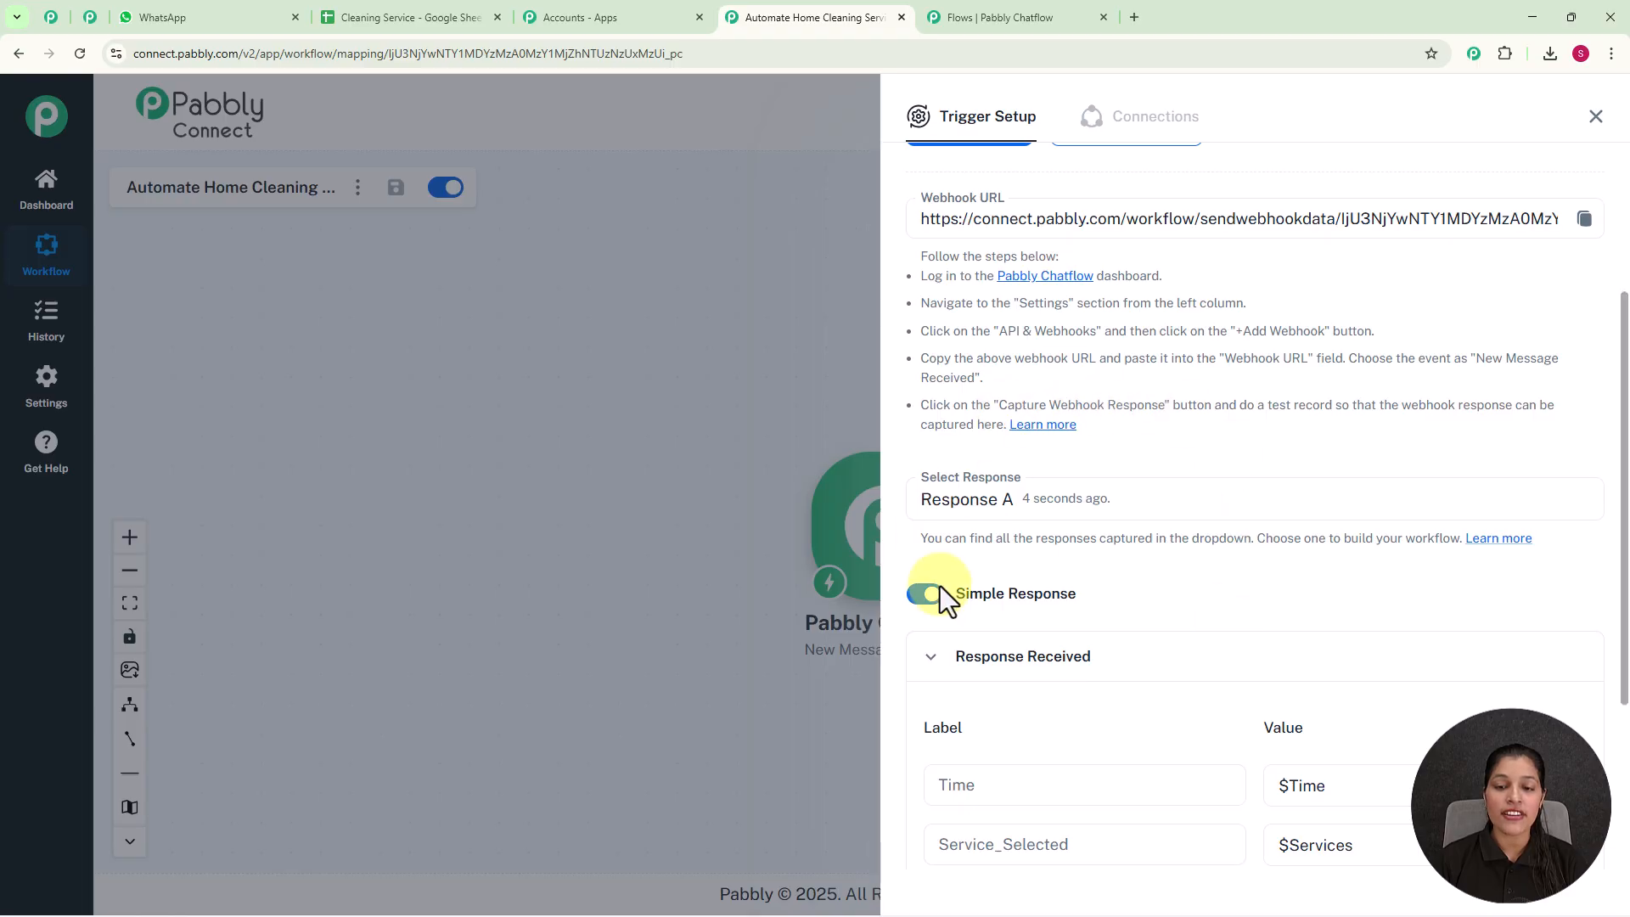
scroll(1078, 527, down, 3)
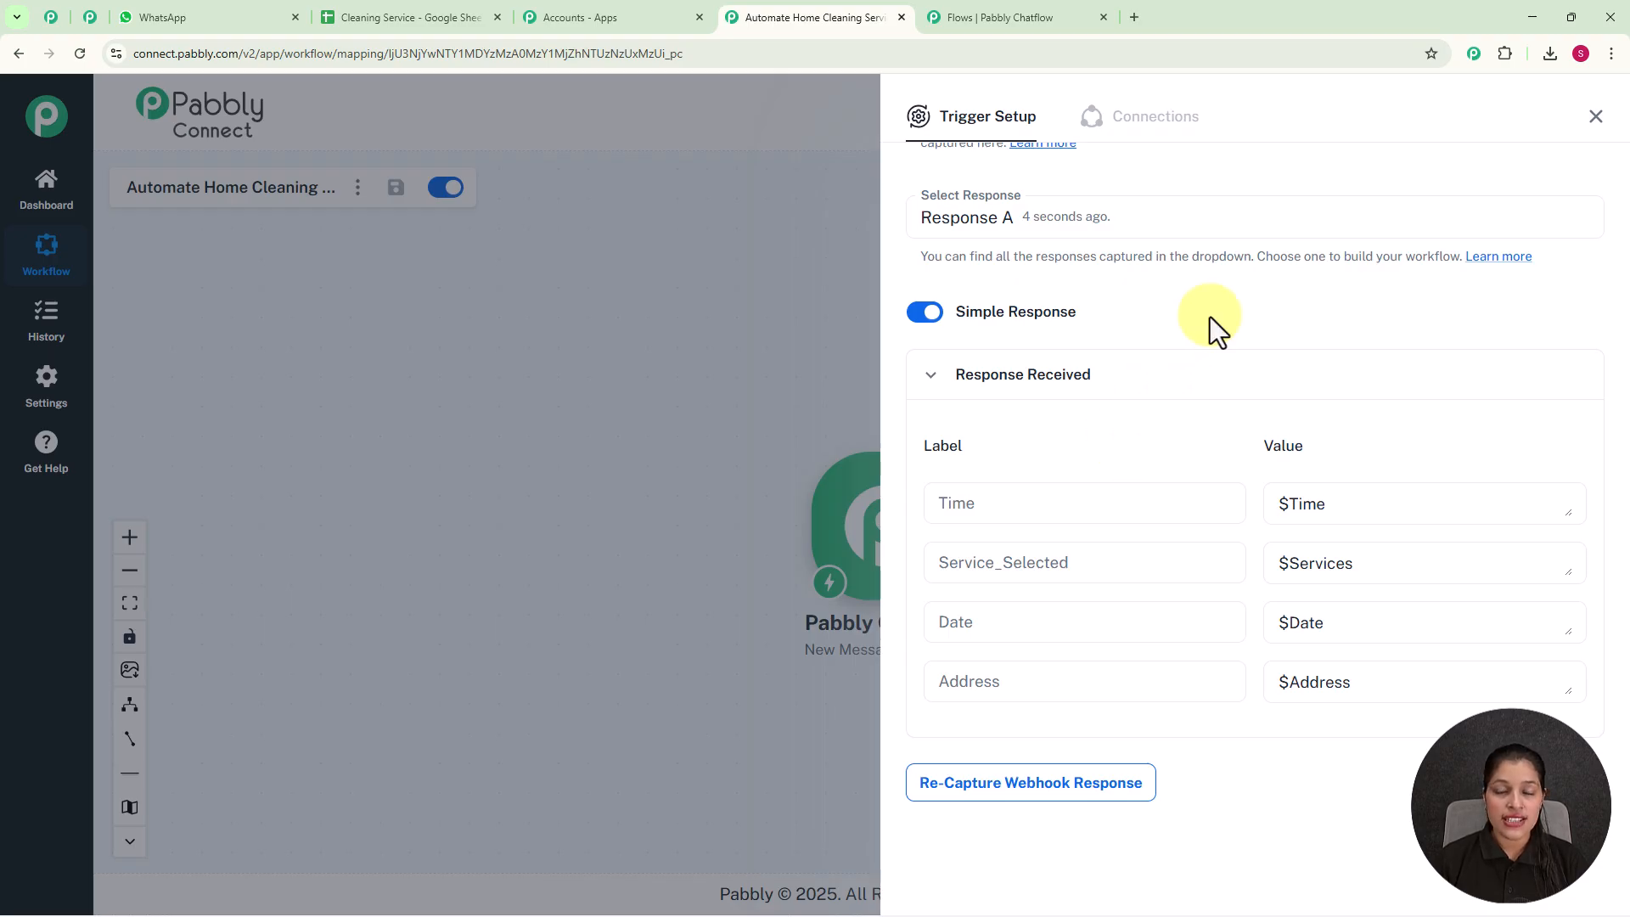
click(1587, 127)
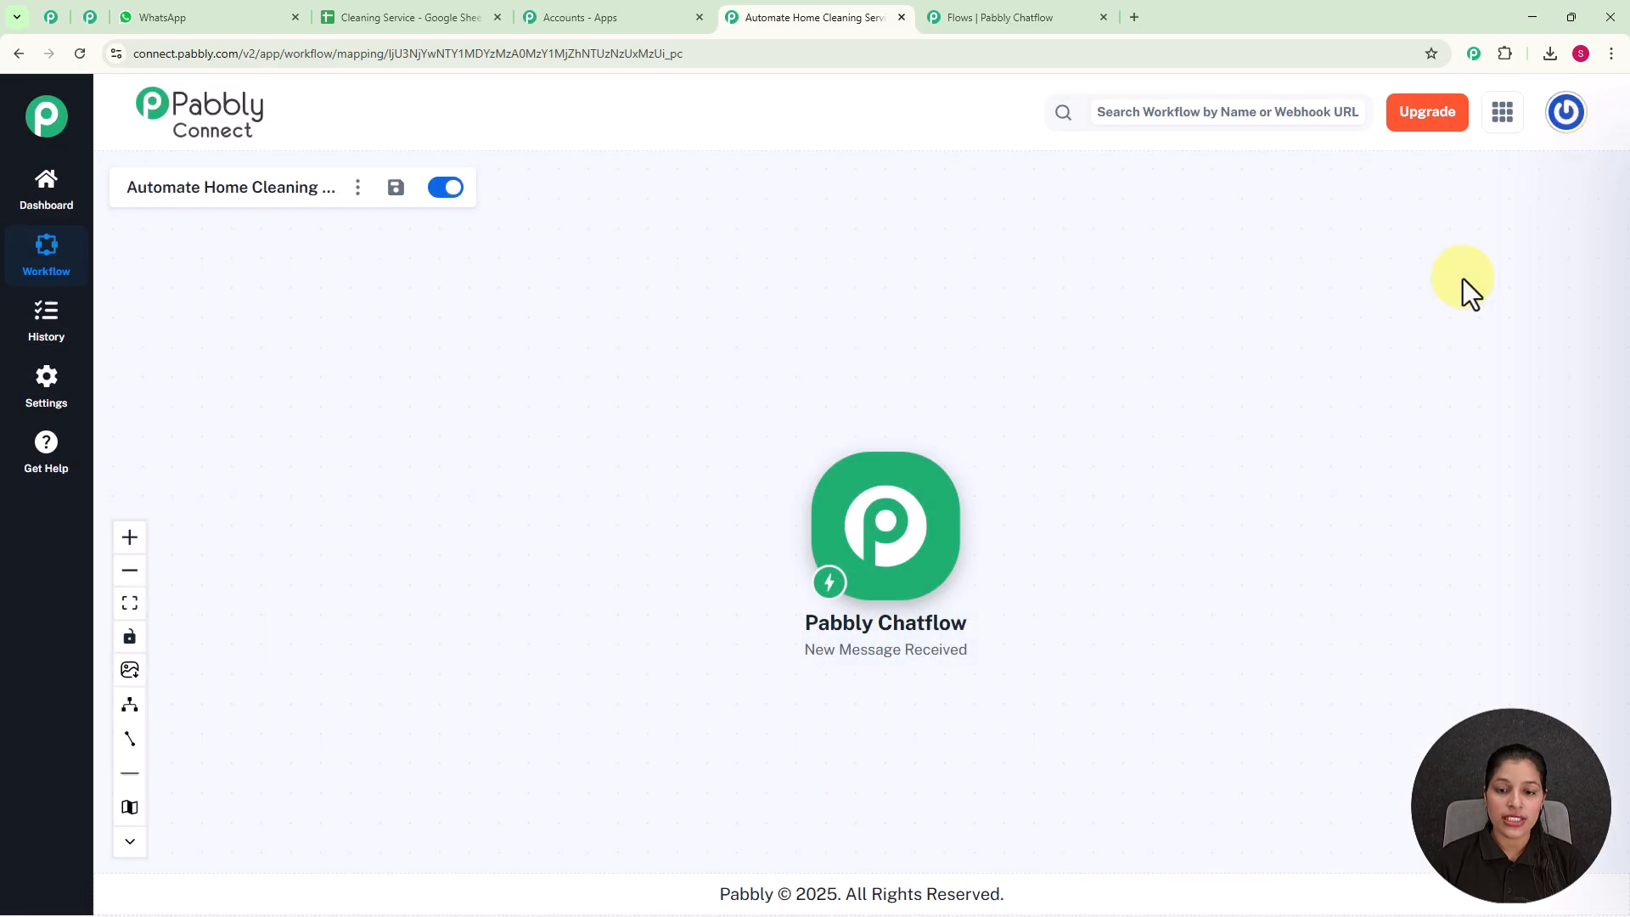
Add a Google Sheets action after the Pabbly Chatflow trigger with the Add New Row event
click(972, 527)
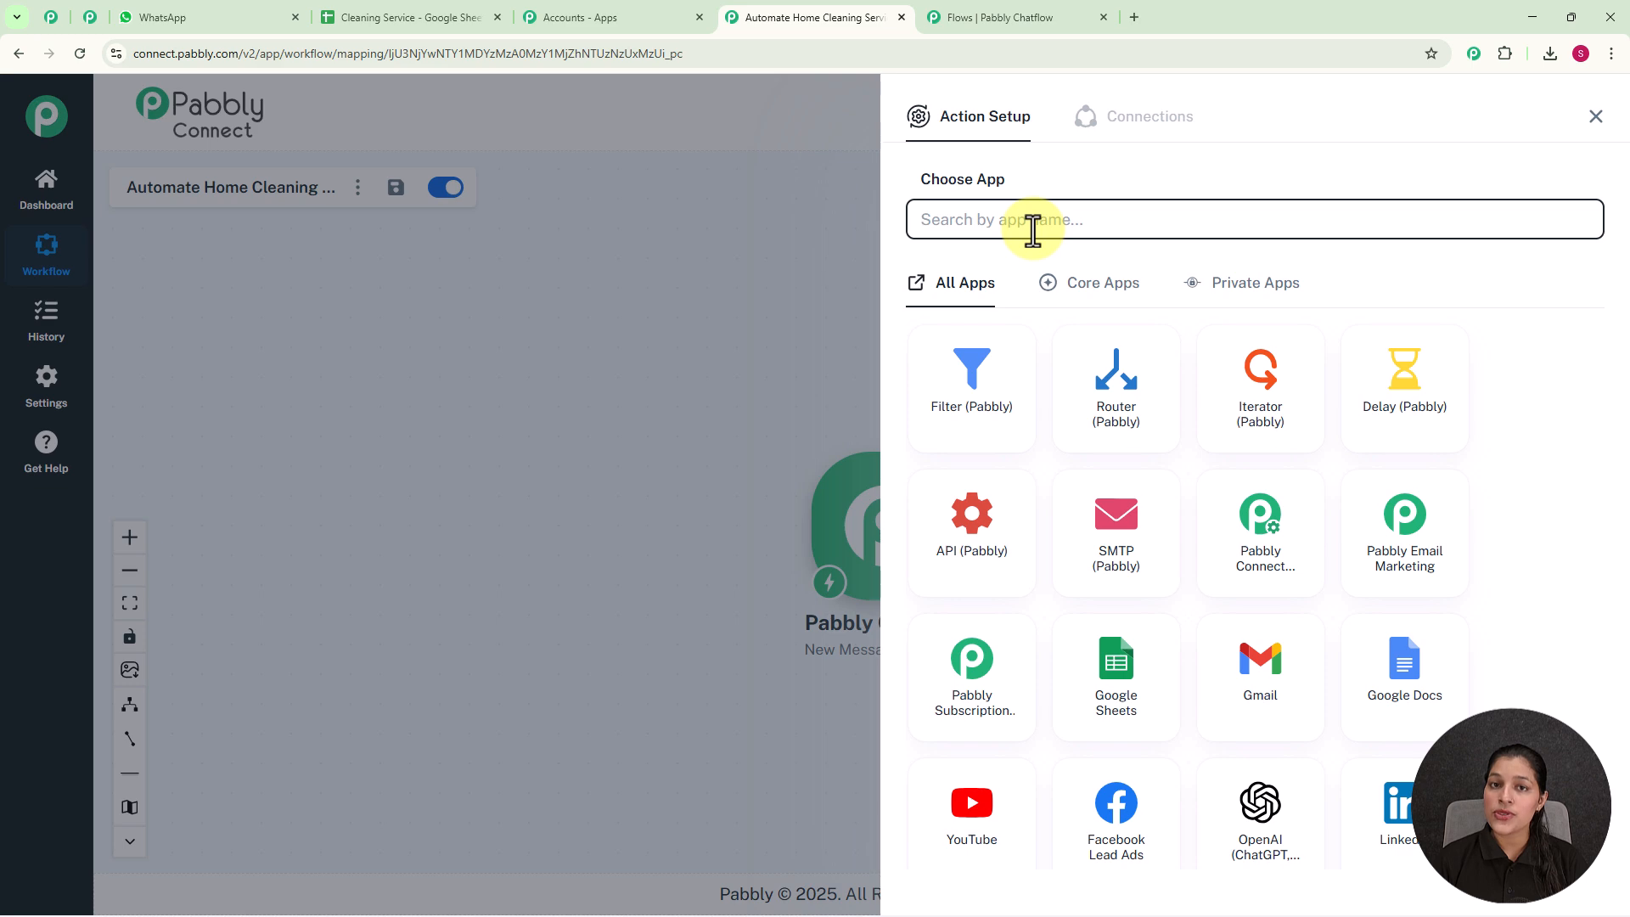
click(1135, 703)
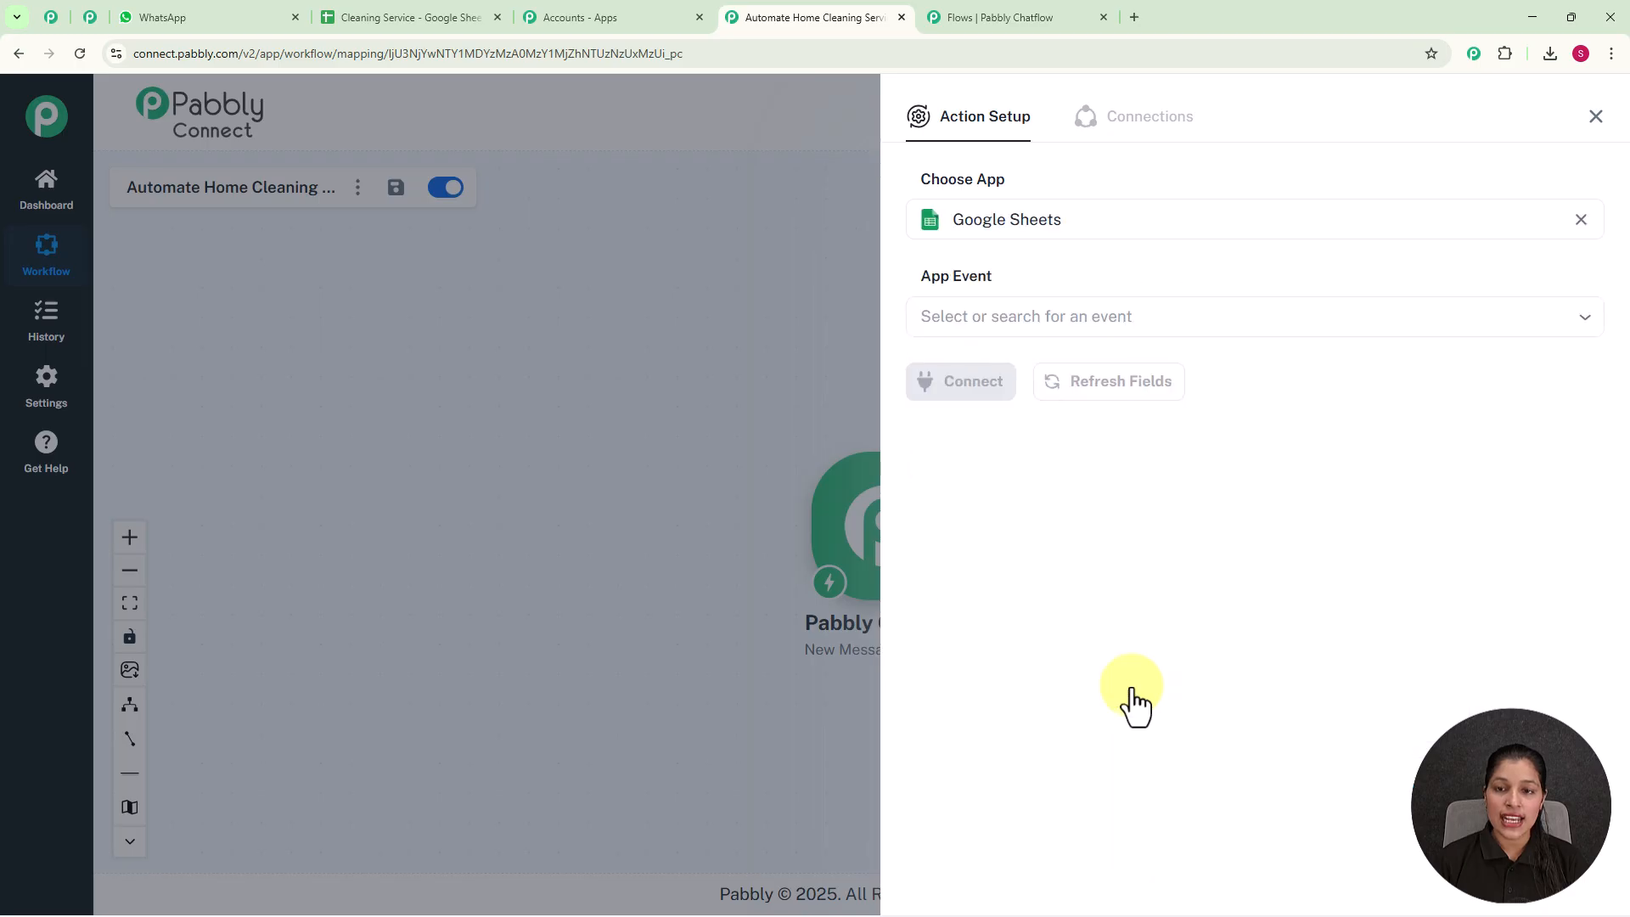
click(995, 319)
click(980, 387)
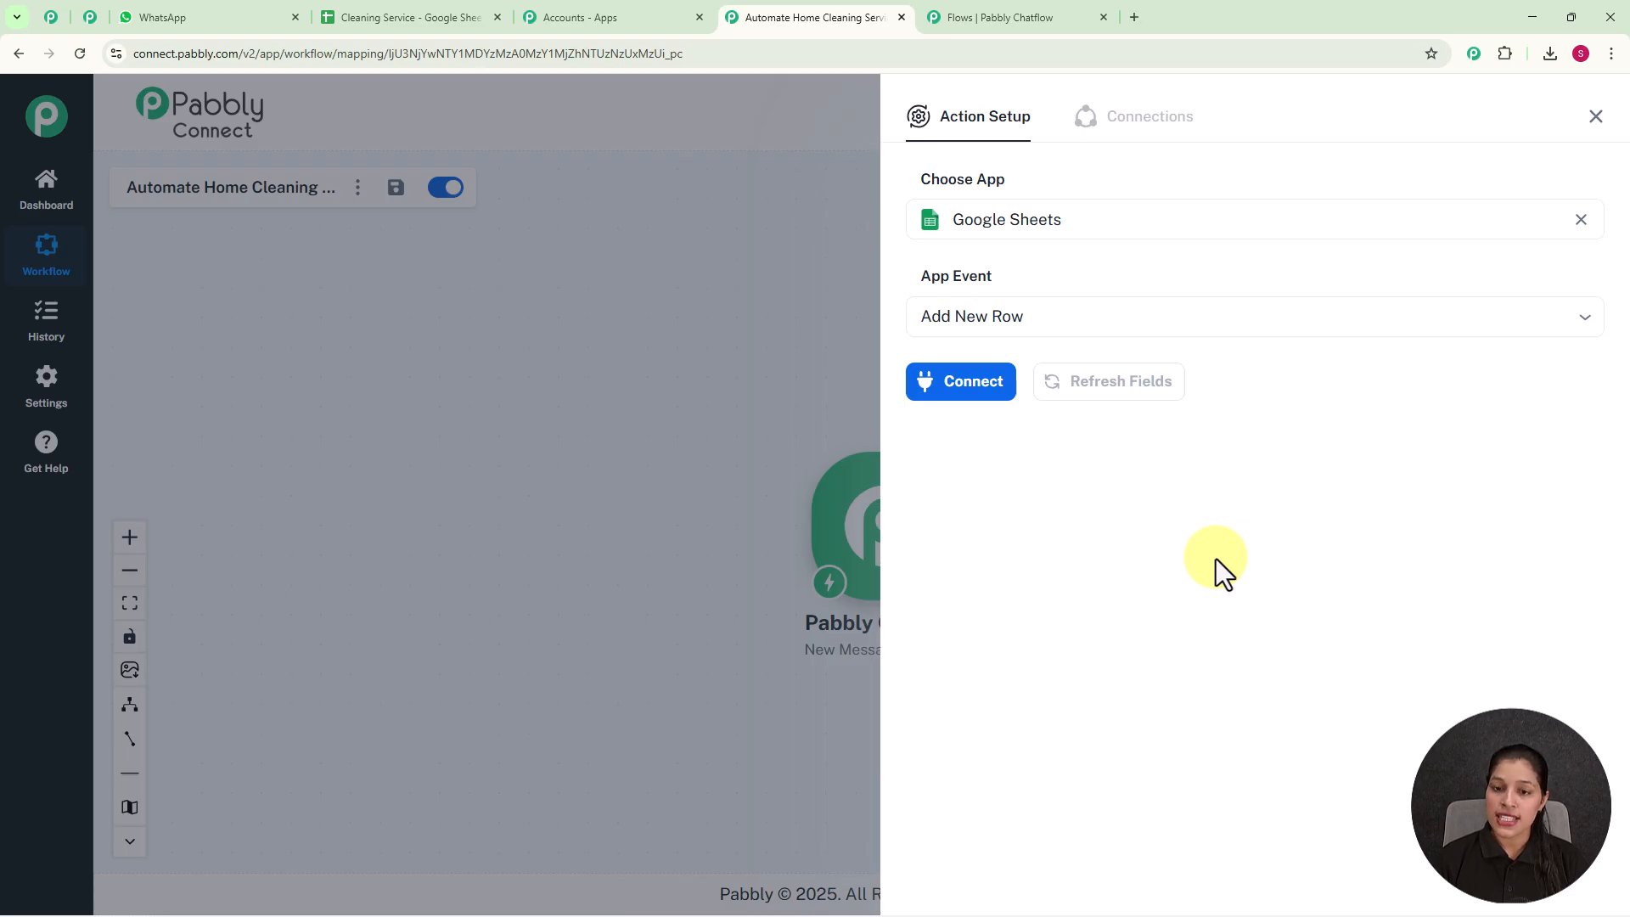
Connect the Google Sheets action with the existing connection Google Sheets #11
click(955, 392)
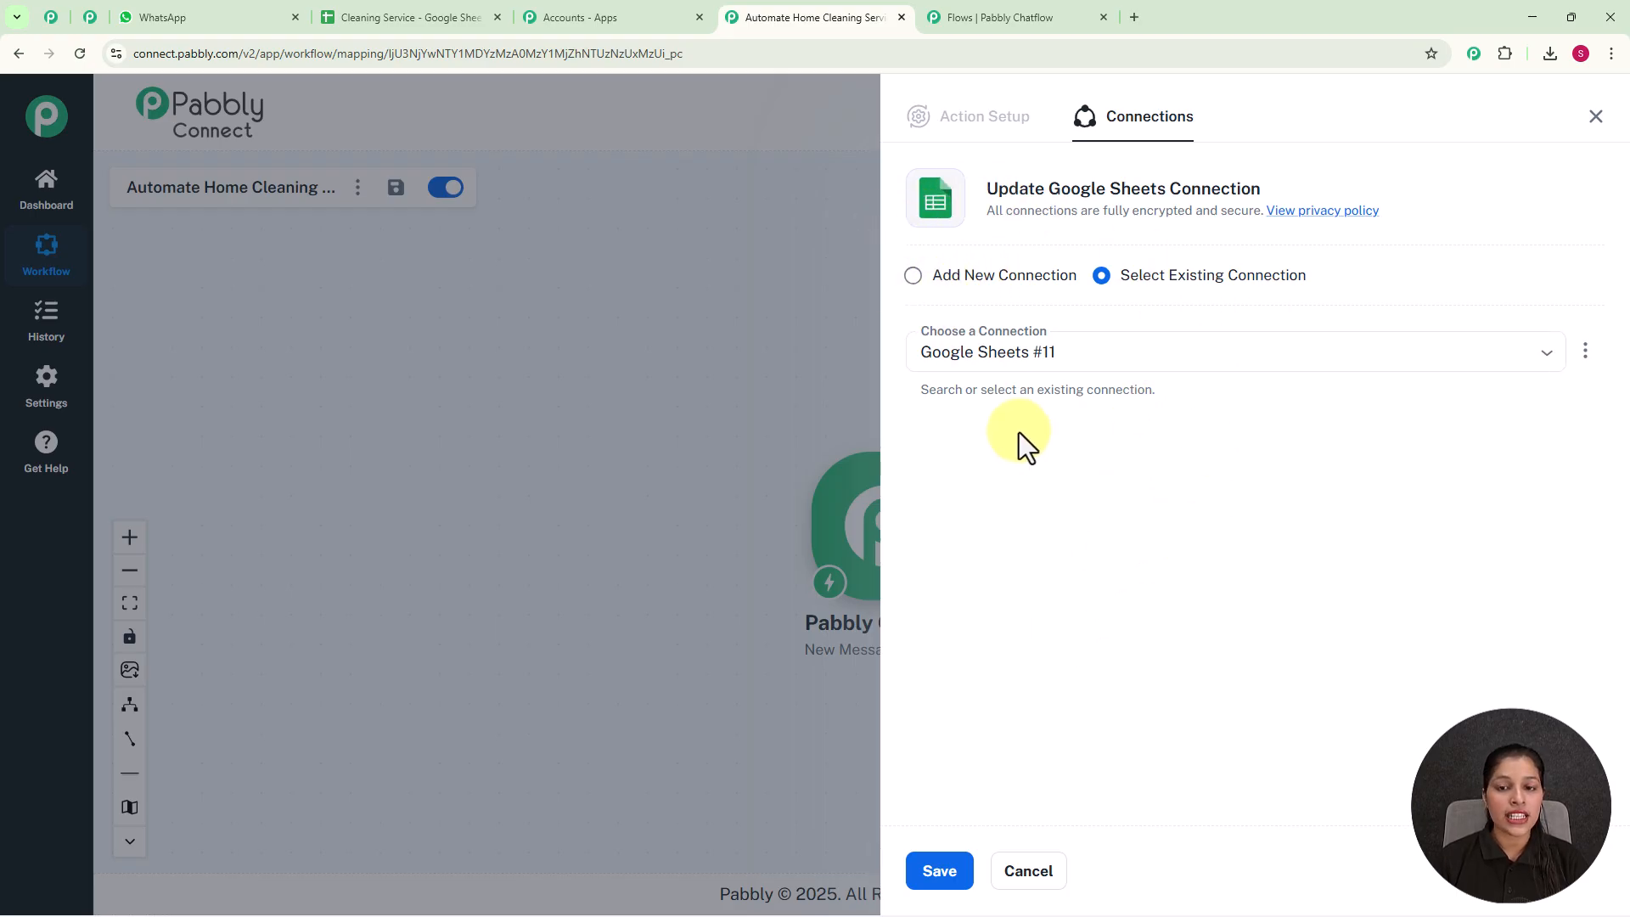
click(913, 277)
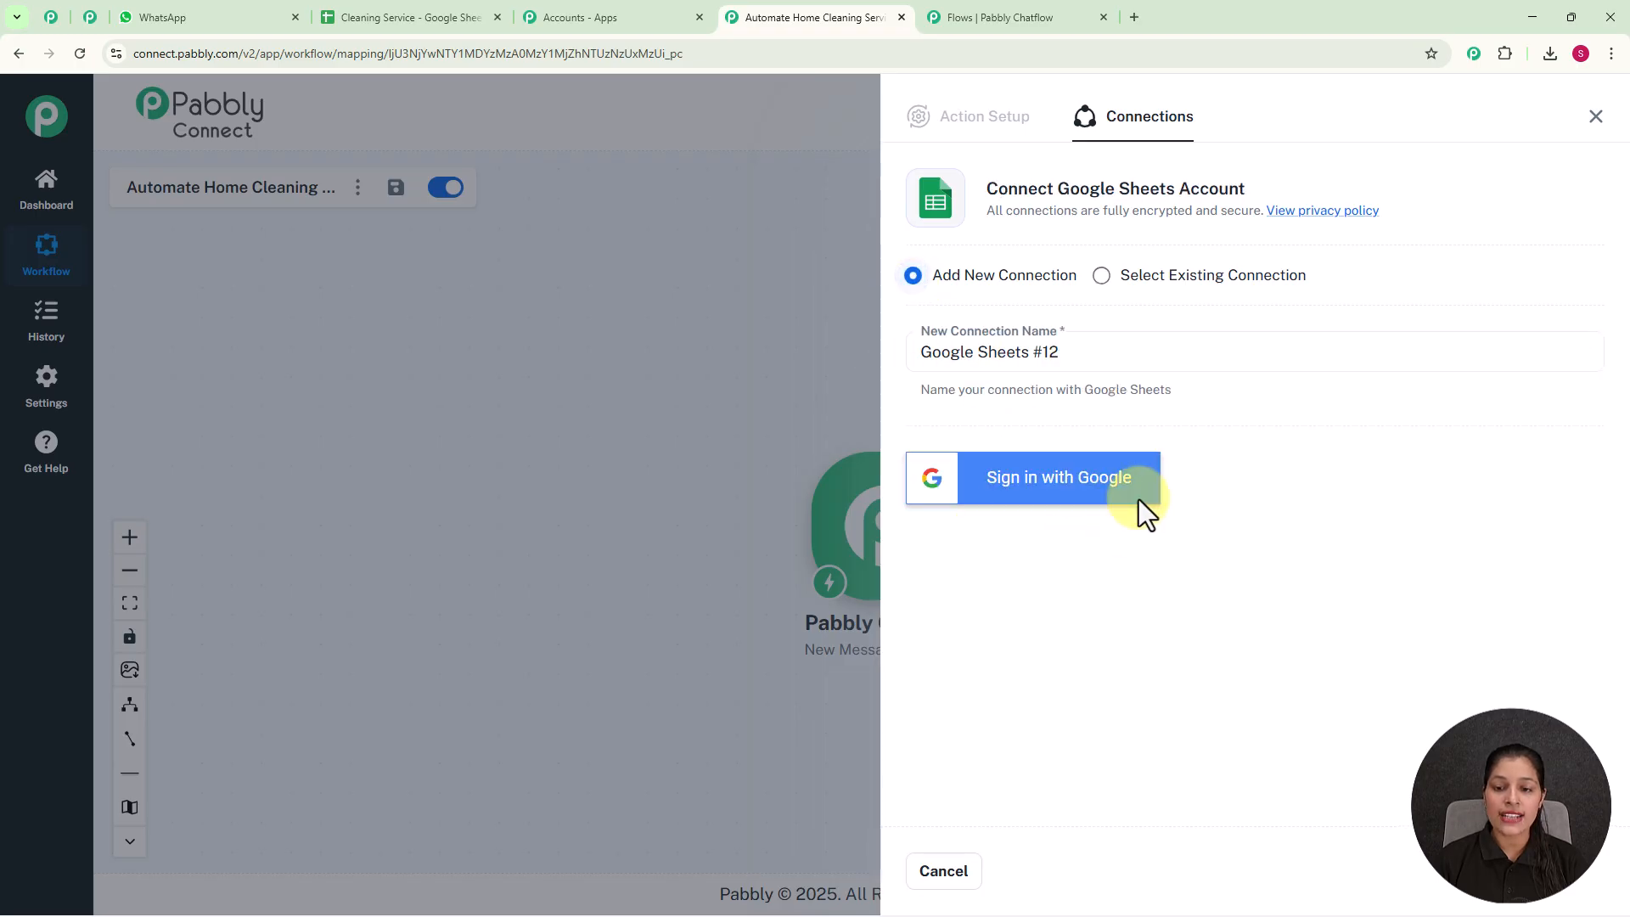
click(1104, 279)
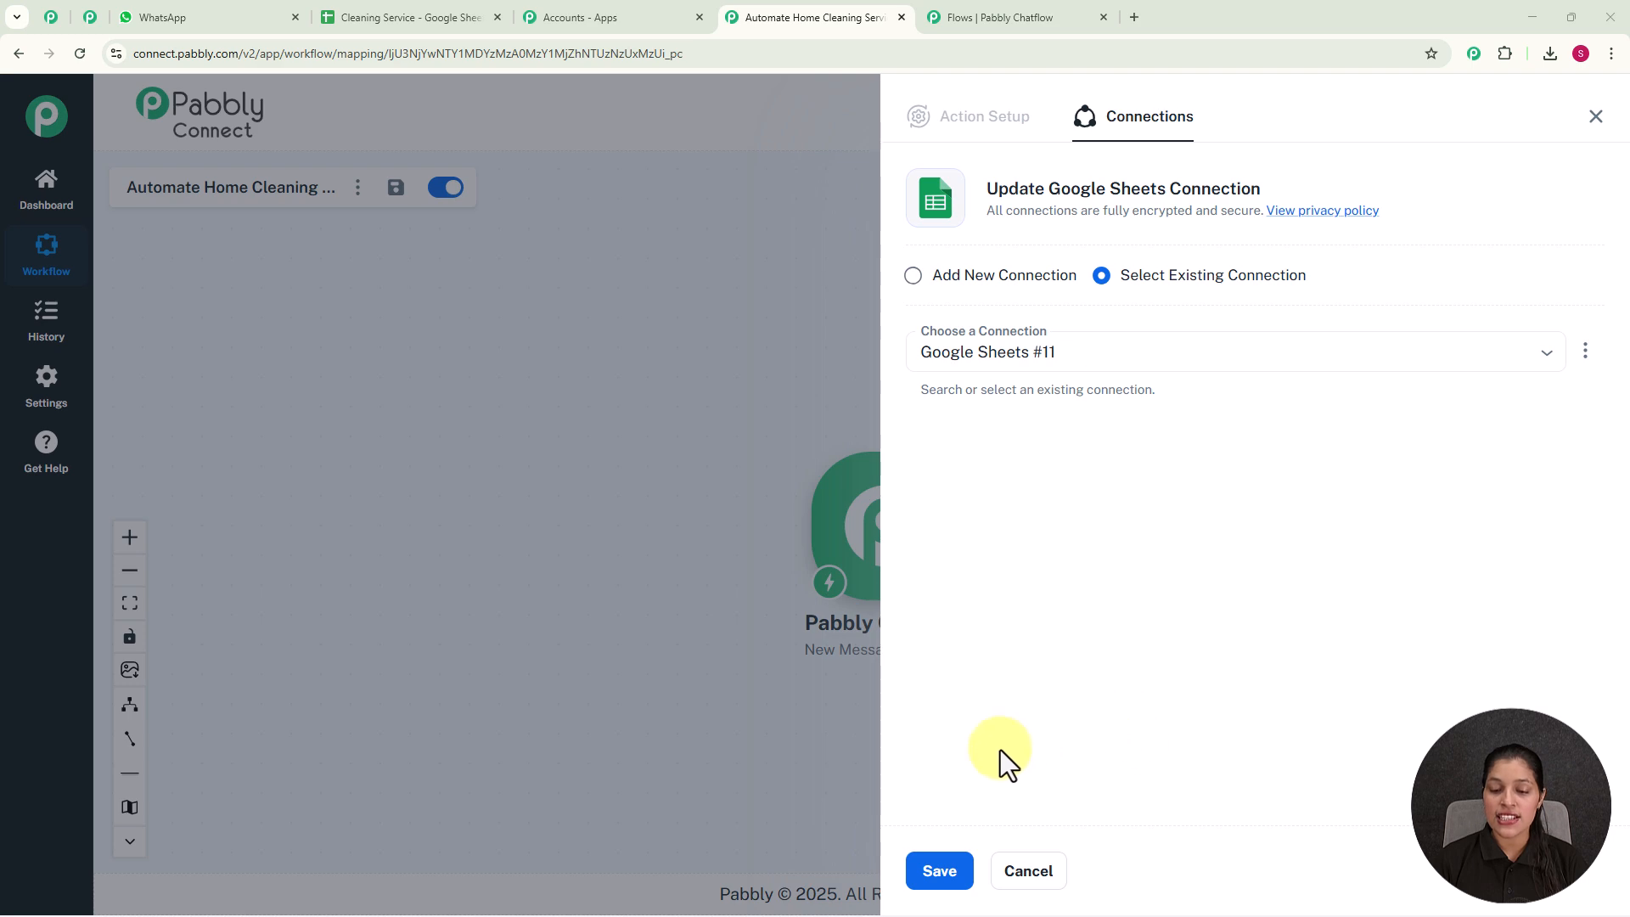
click(939, 872)
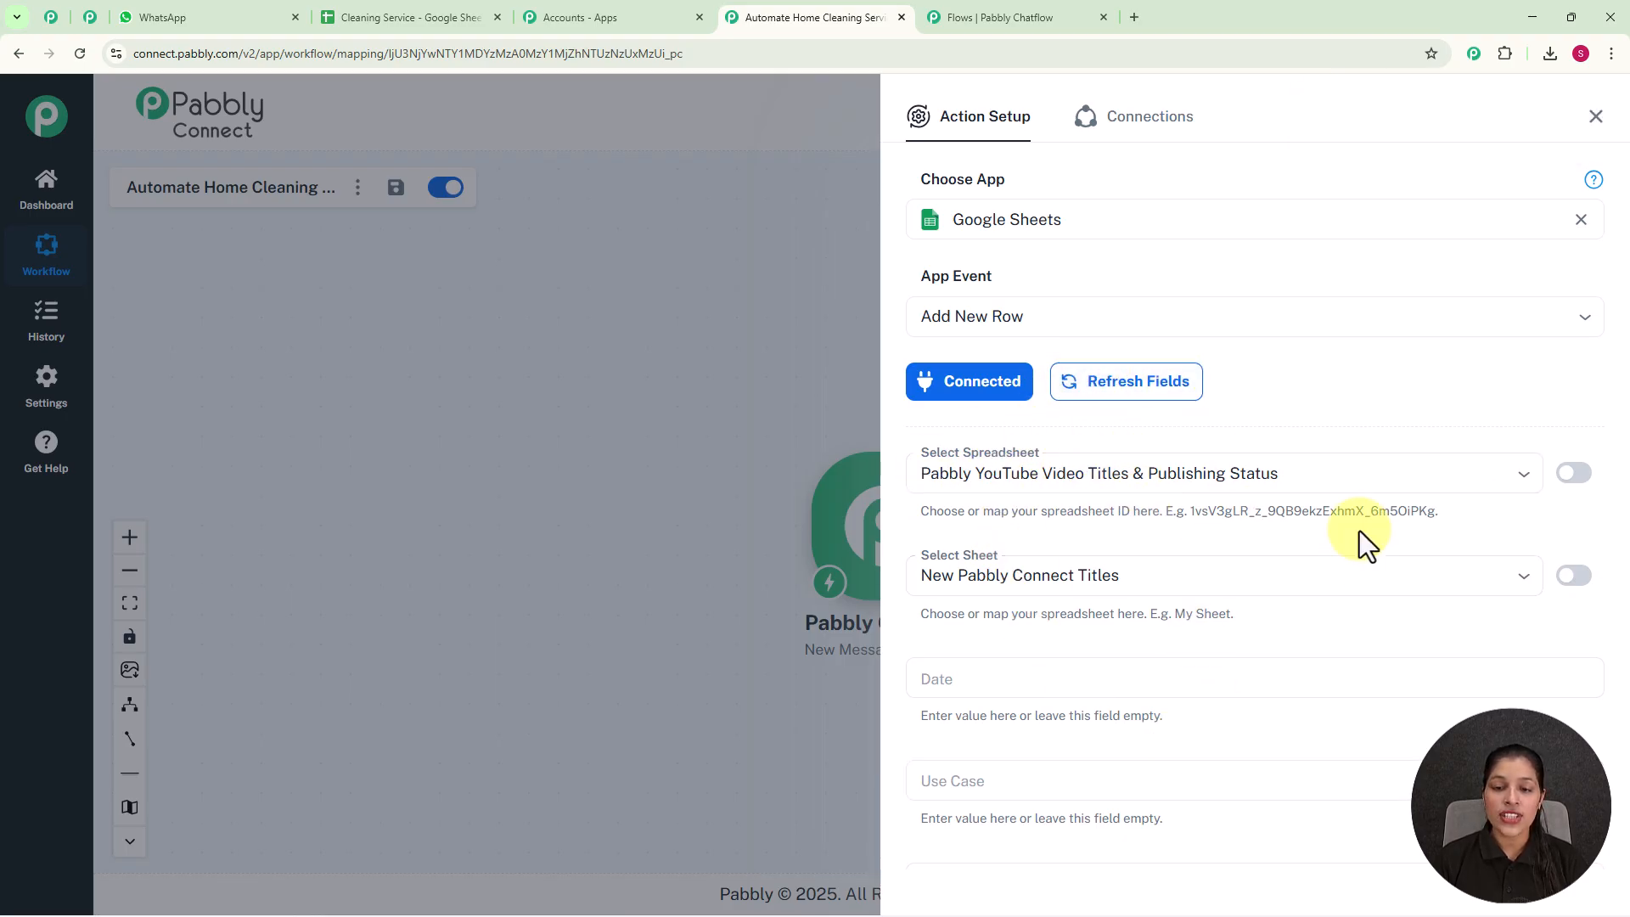
Choose the Cleaning Service spreadsheet for the new row and check that spreadsheet's columns
click(1524, 475)
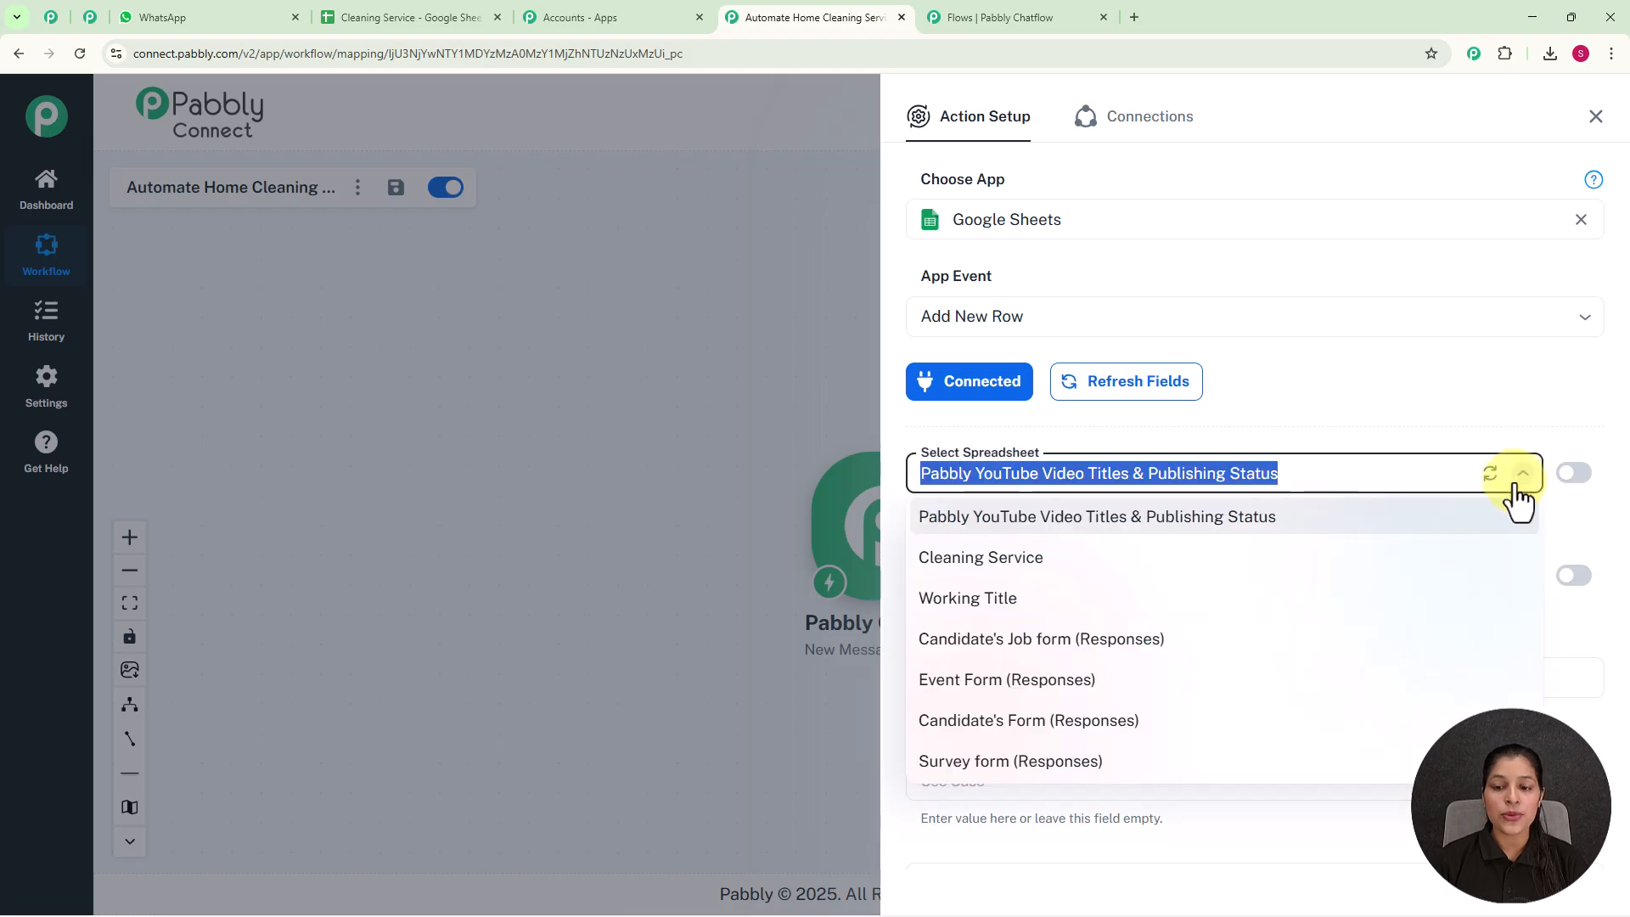
click(1037, 581)
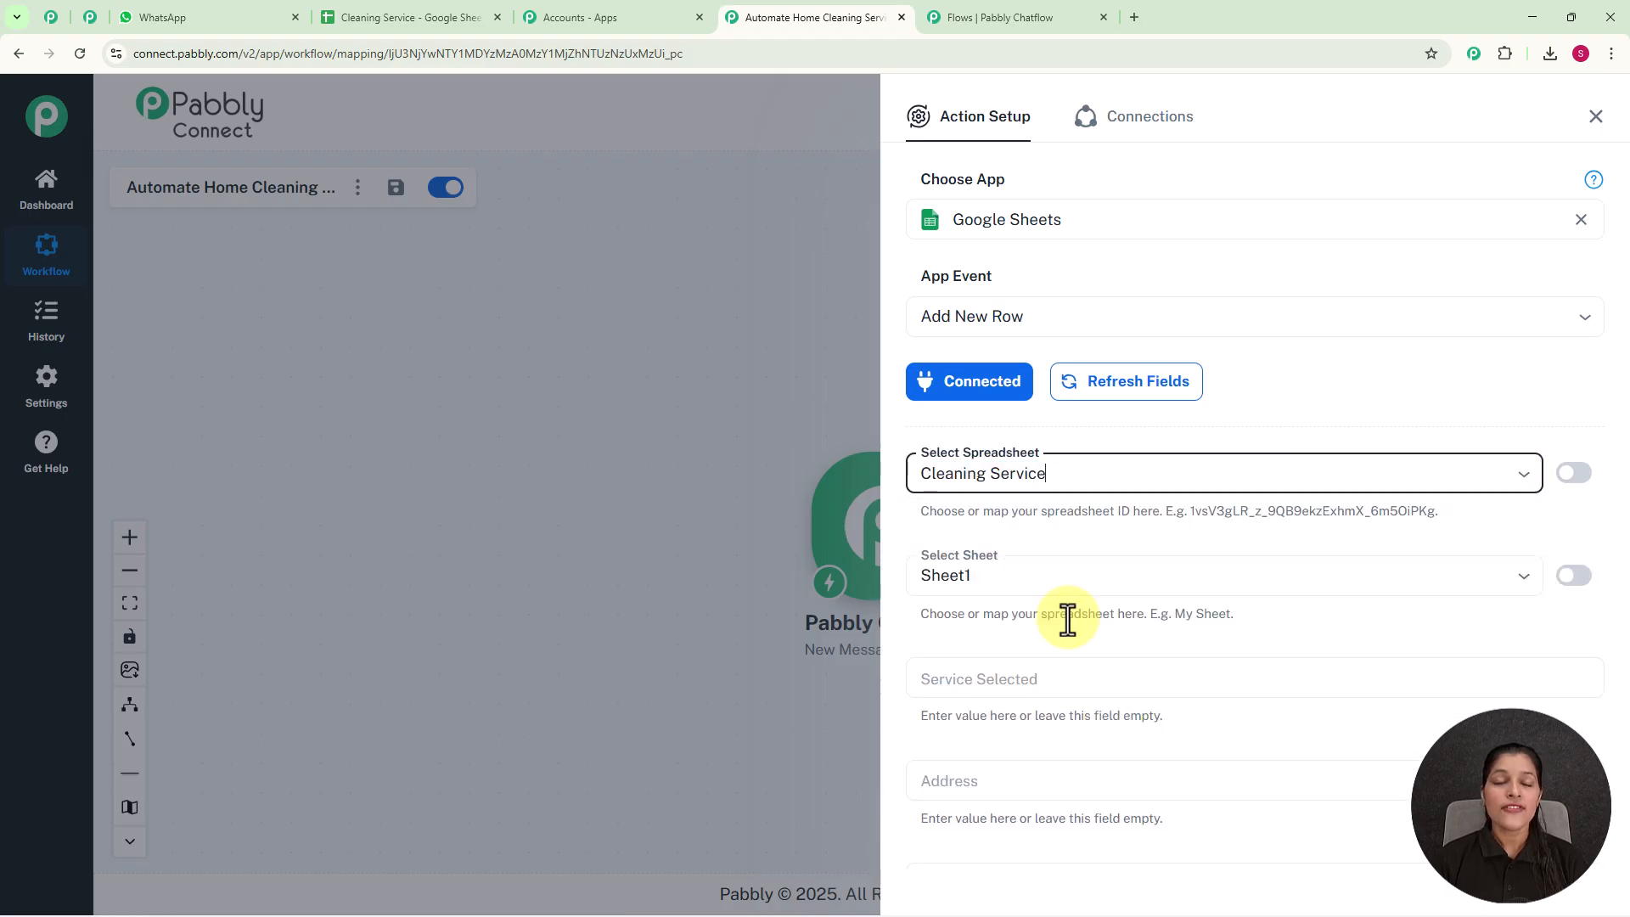
click(408, 27)
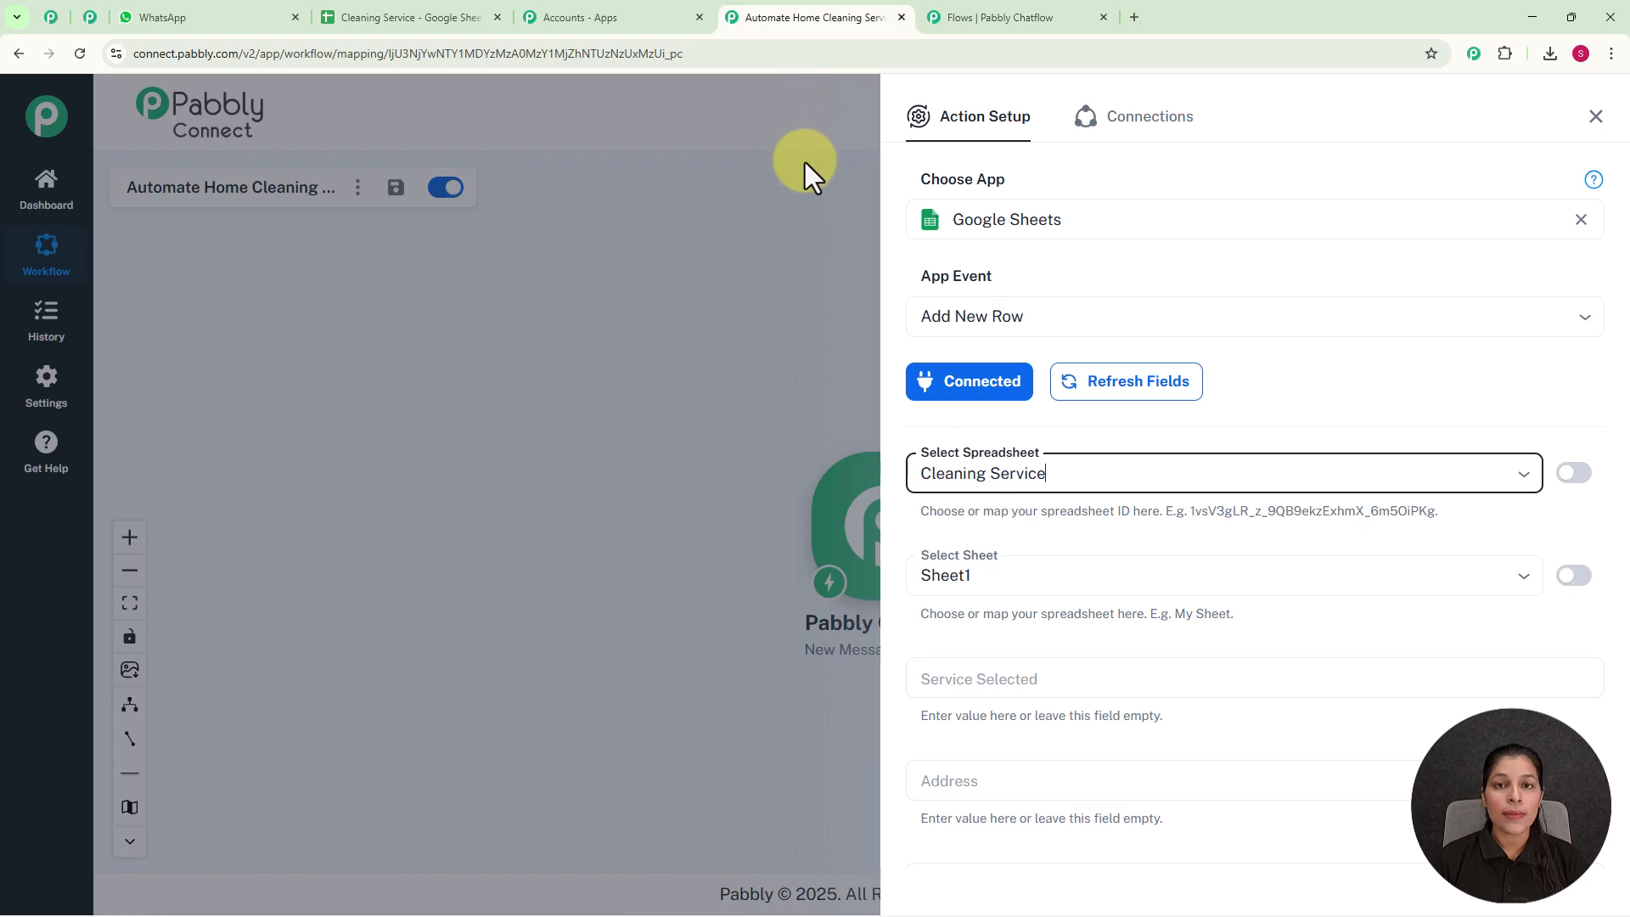
Map the row's Service Selected field to the trigger's Service_Selected value
scroll(1307, 531, down, 2)
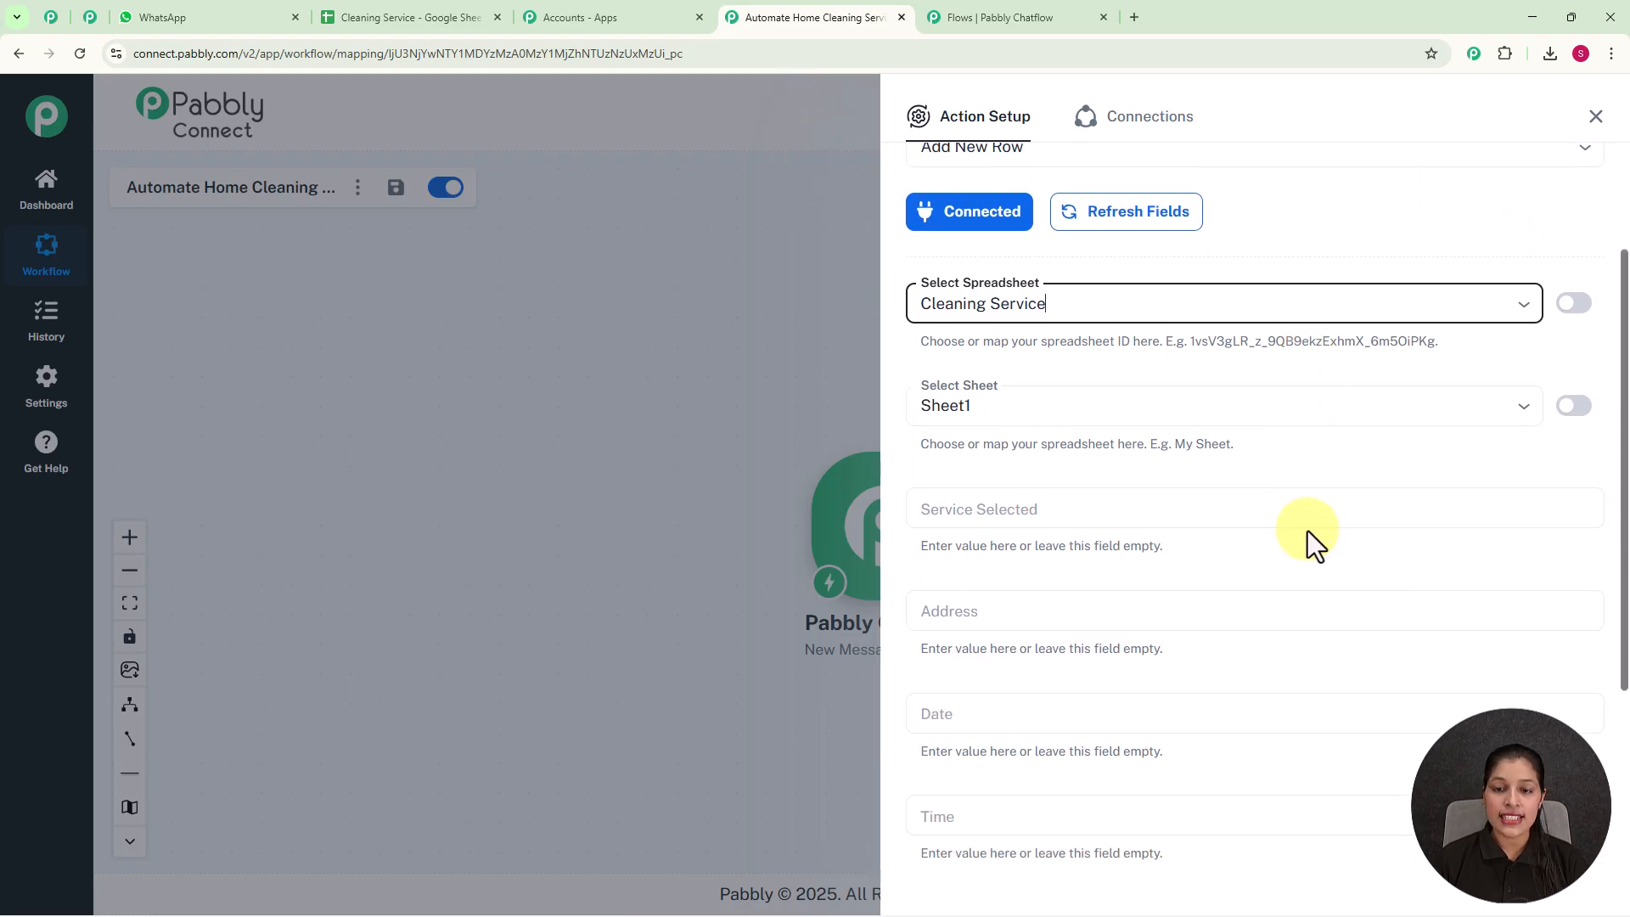
scroll(1307, 532, down, 3)
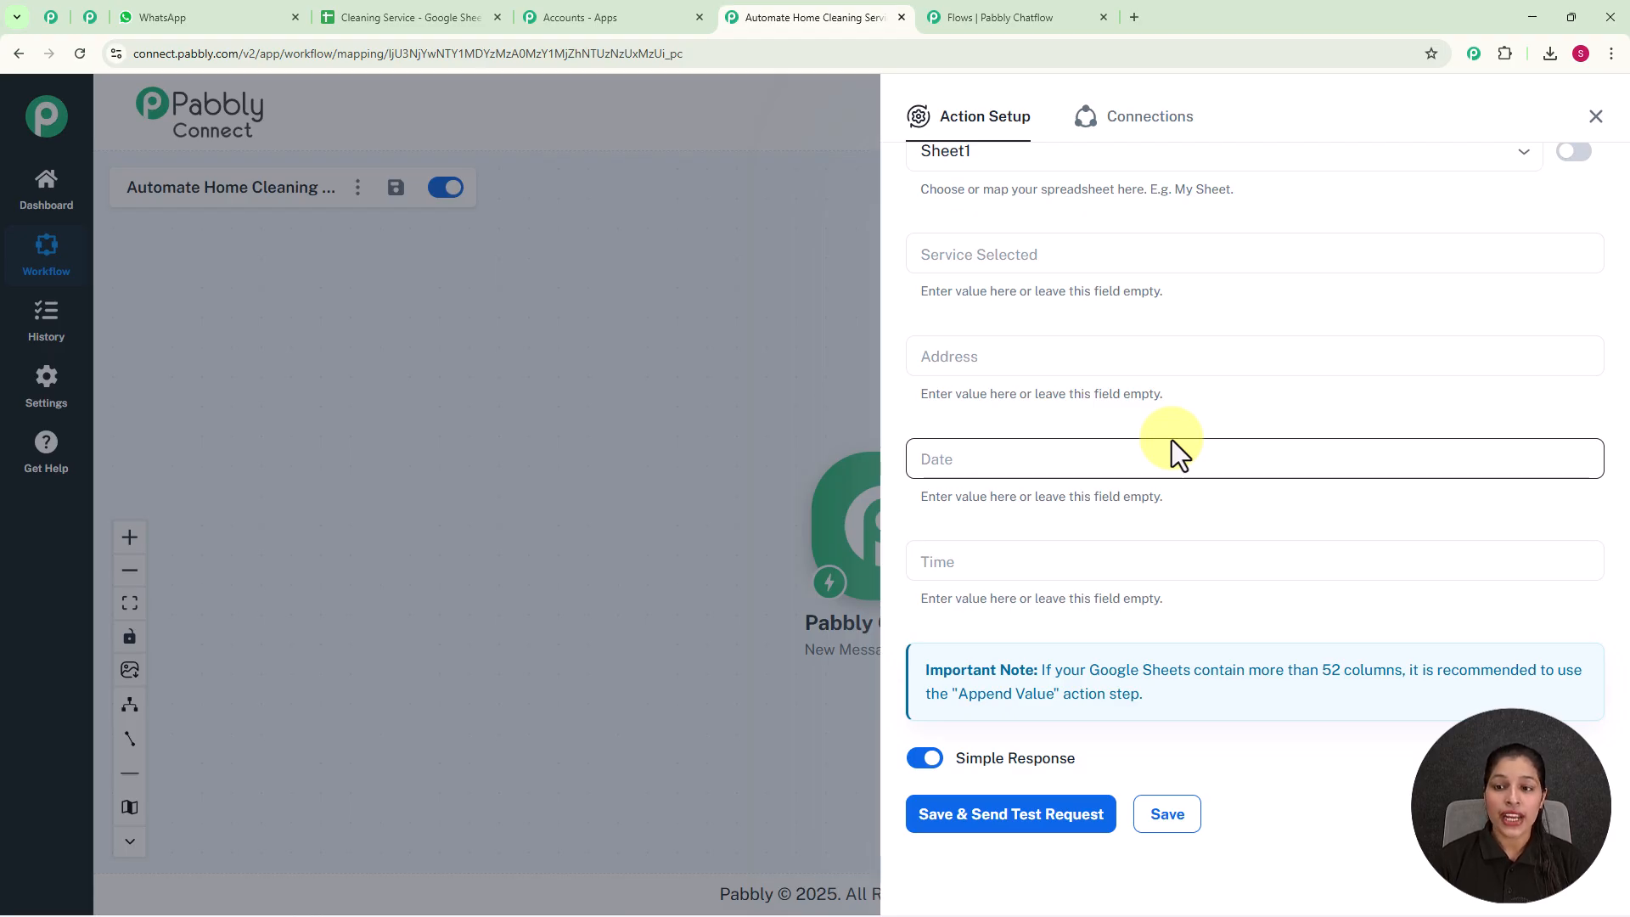
click(1092, 252)
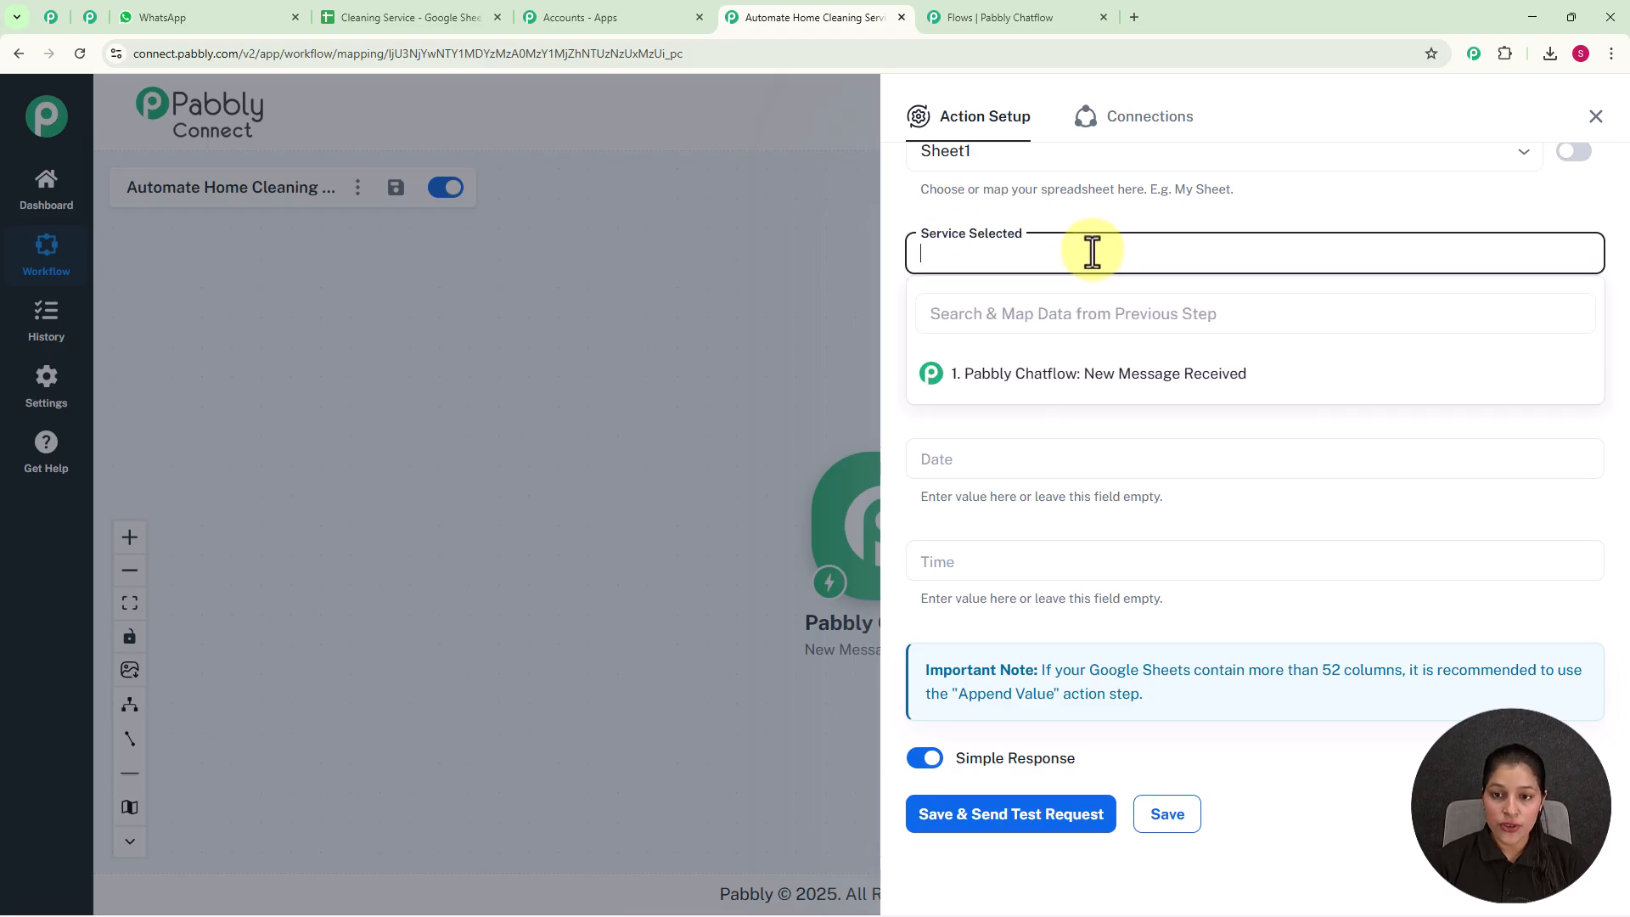
click(1084, 390)
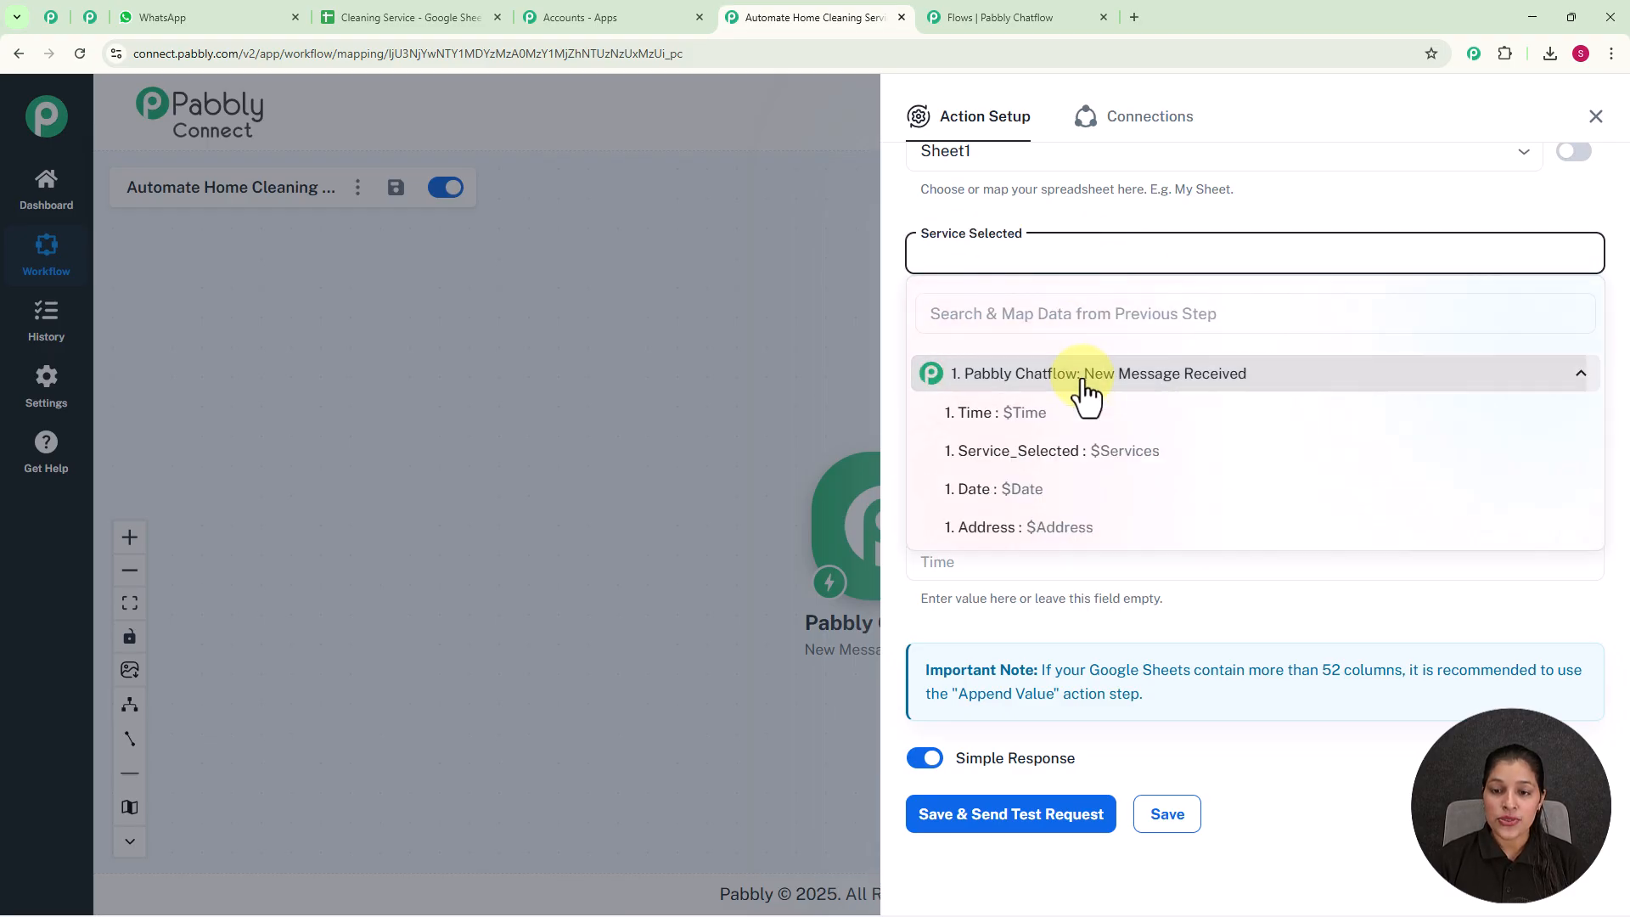
click(1129, 466)
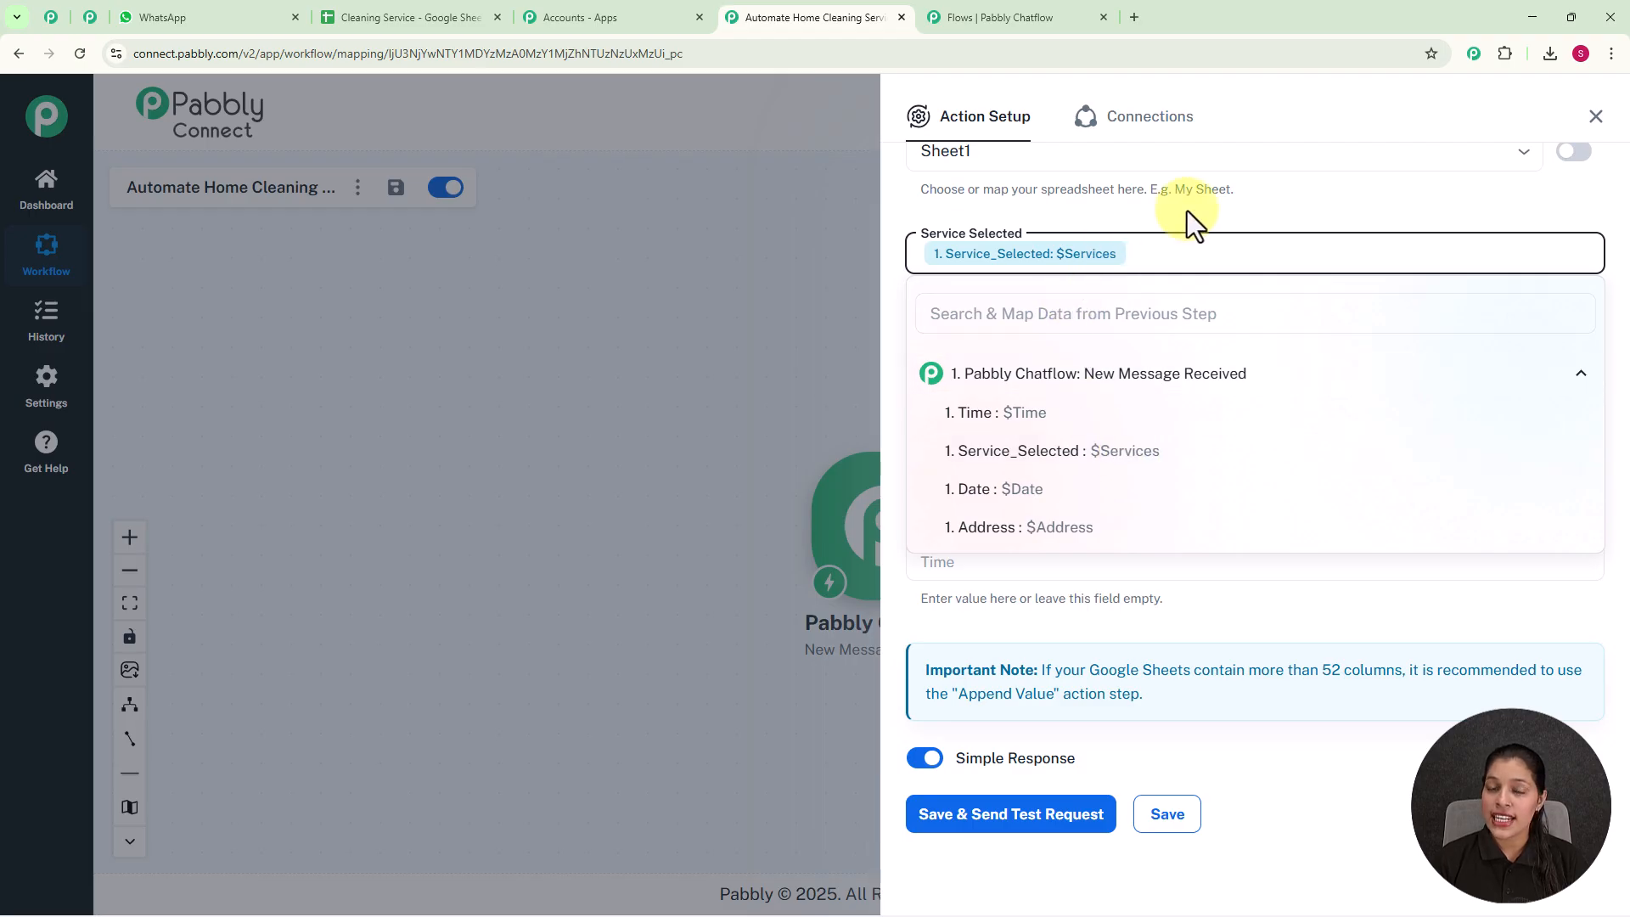
scroll(1187, 210, up, 2)
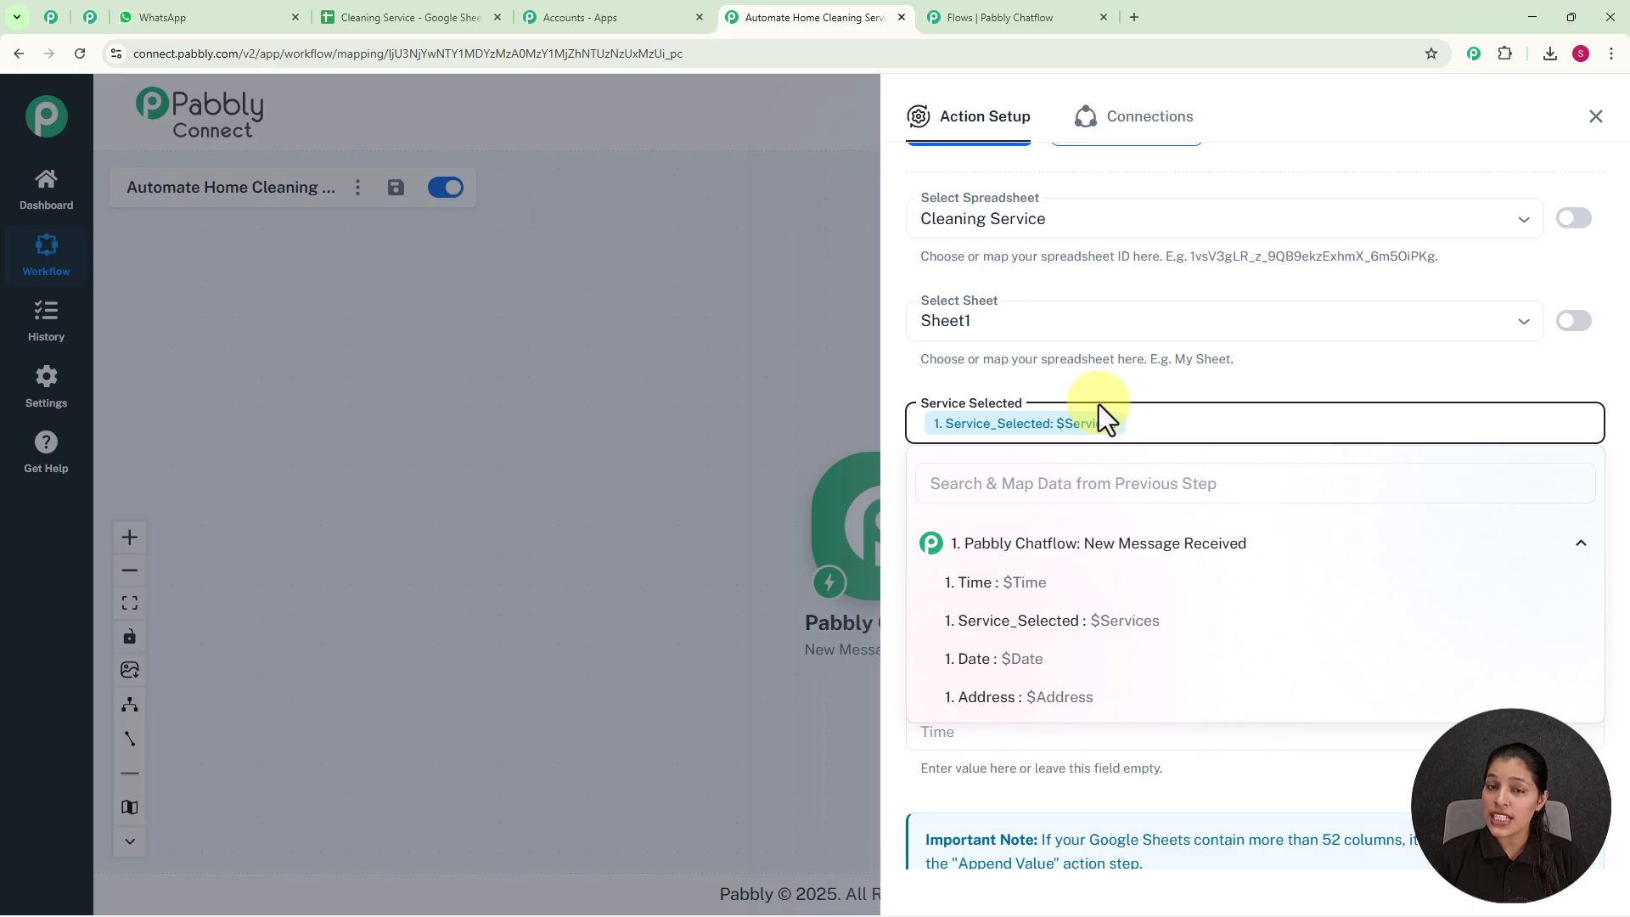
click(1255, 375)
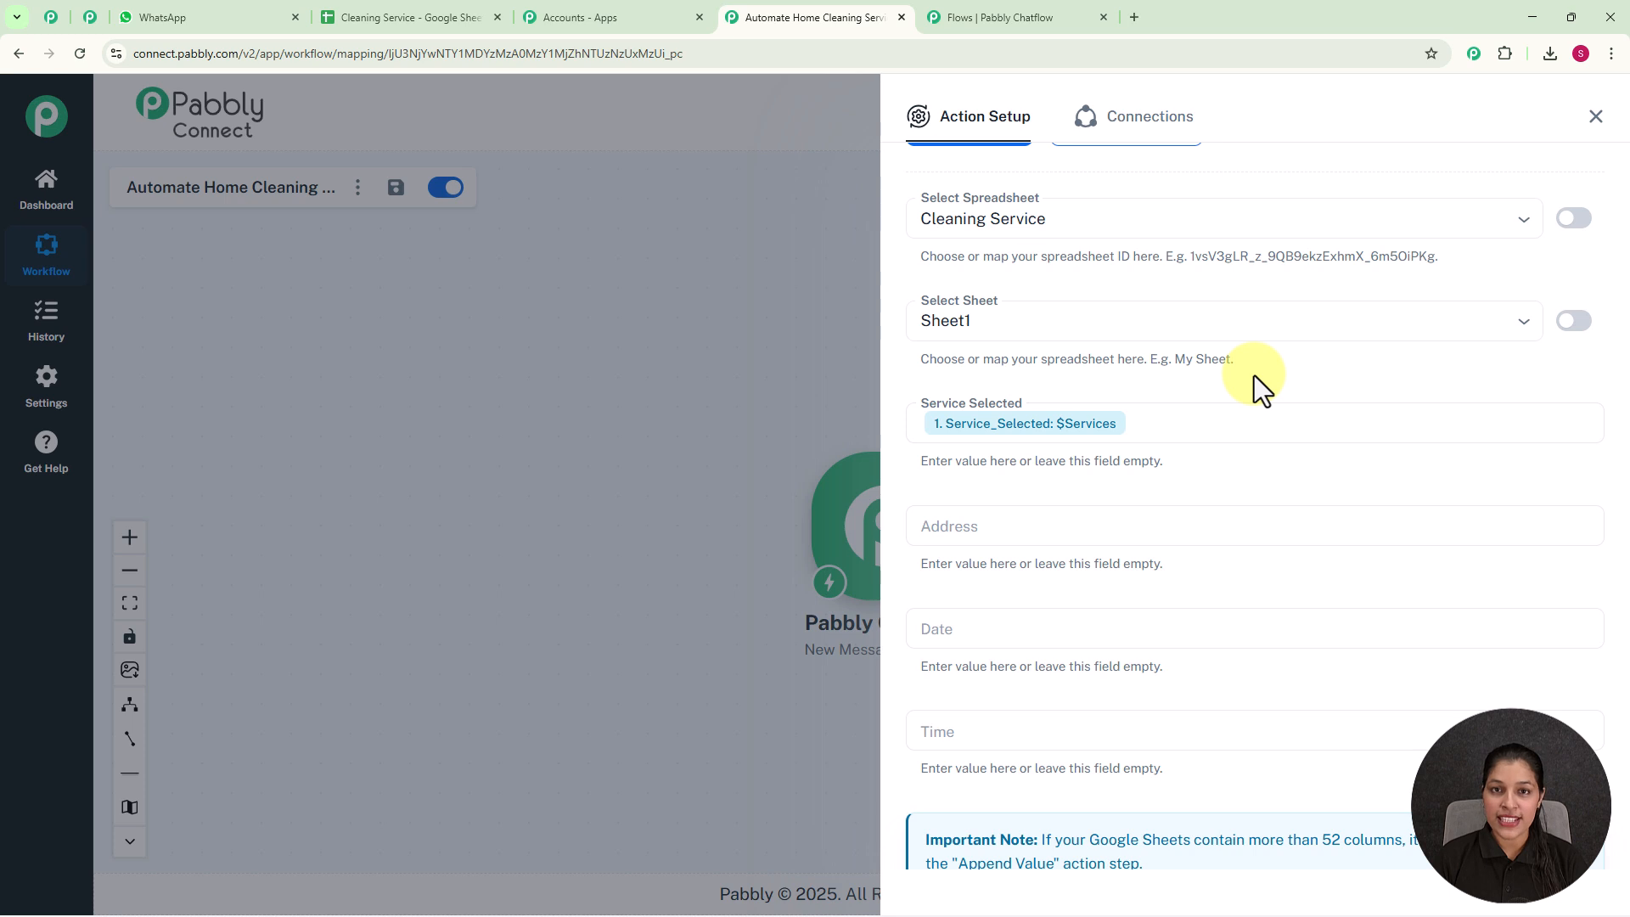
Map the row's Address field to the trigger's Address value
scroll(1261, 391, down, 1)
click(1075, 441)
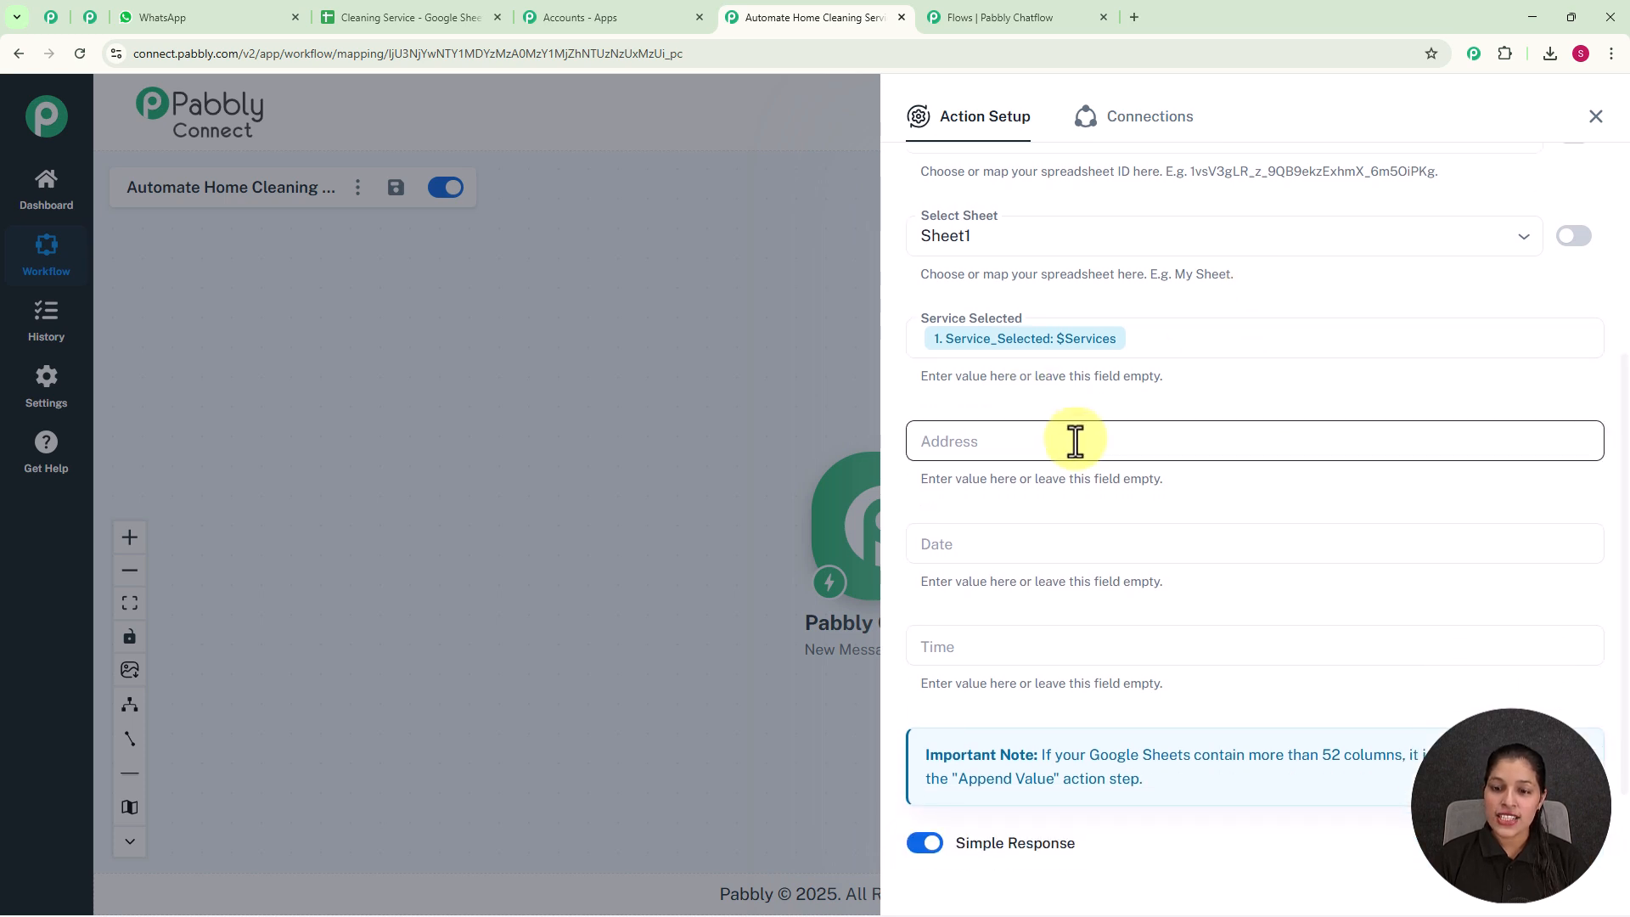
click(1092, 565)
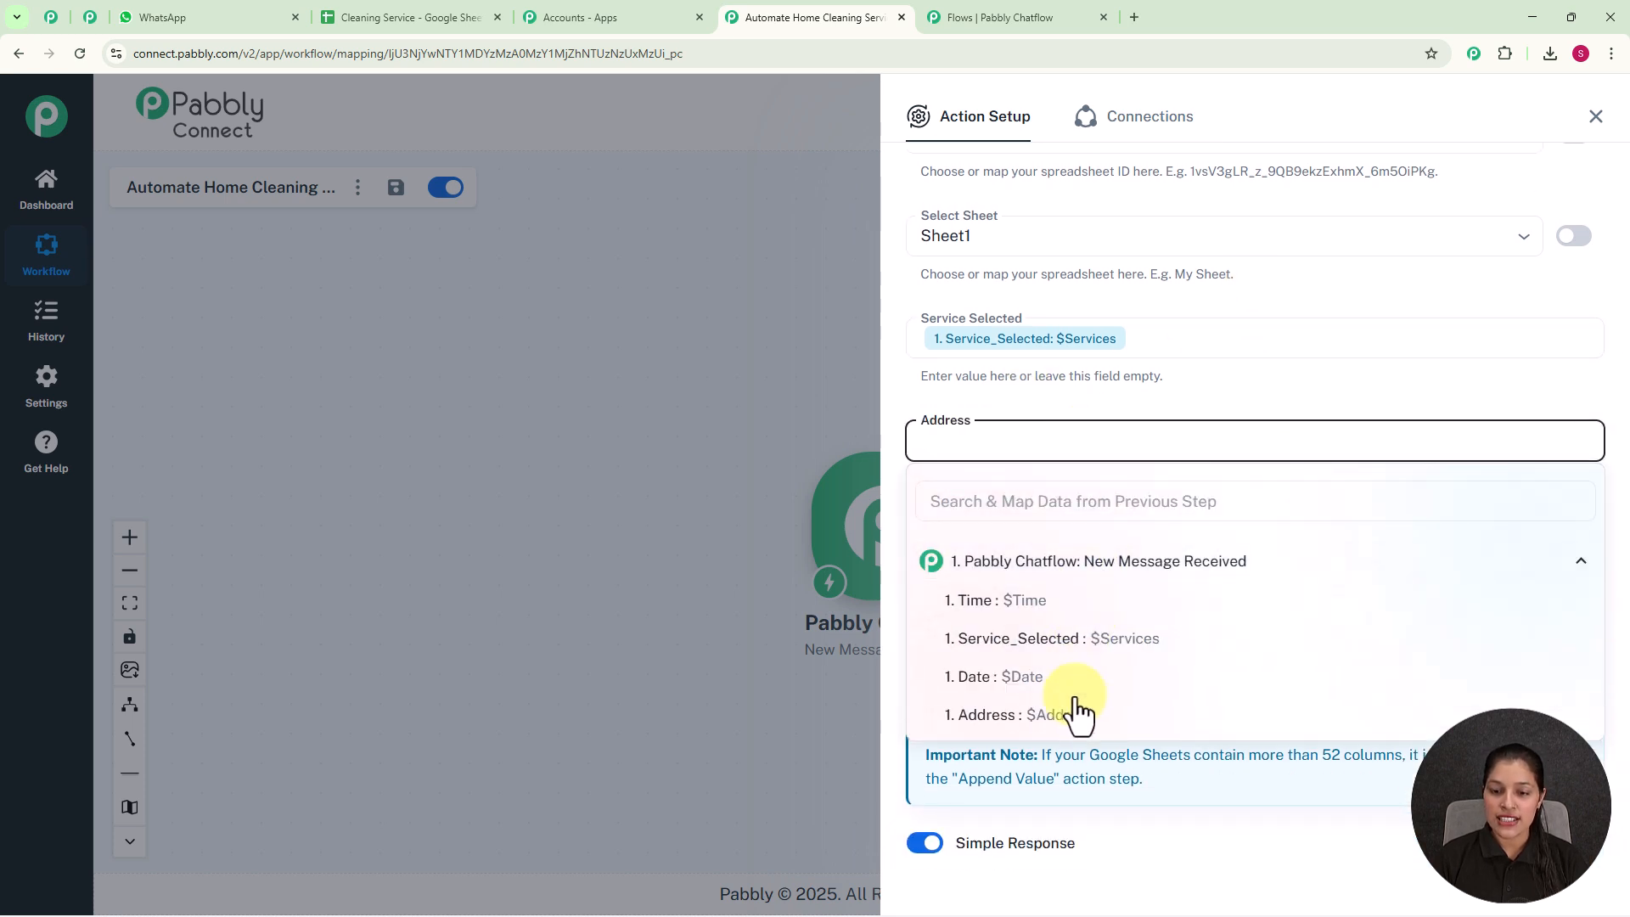
click(1077, 714)
click(862, 492)
Map the row's Date and Time fields to the trigger's matching Date and Time values
click(1052, 548)
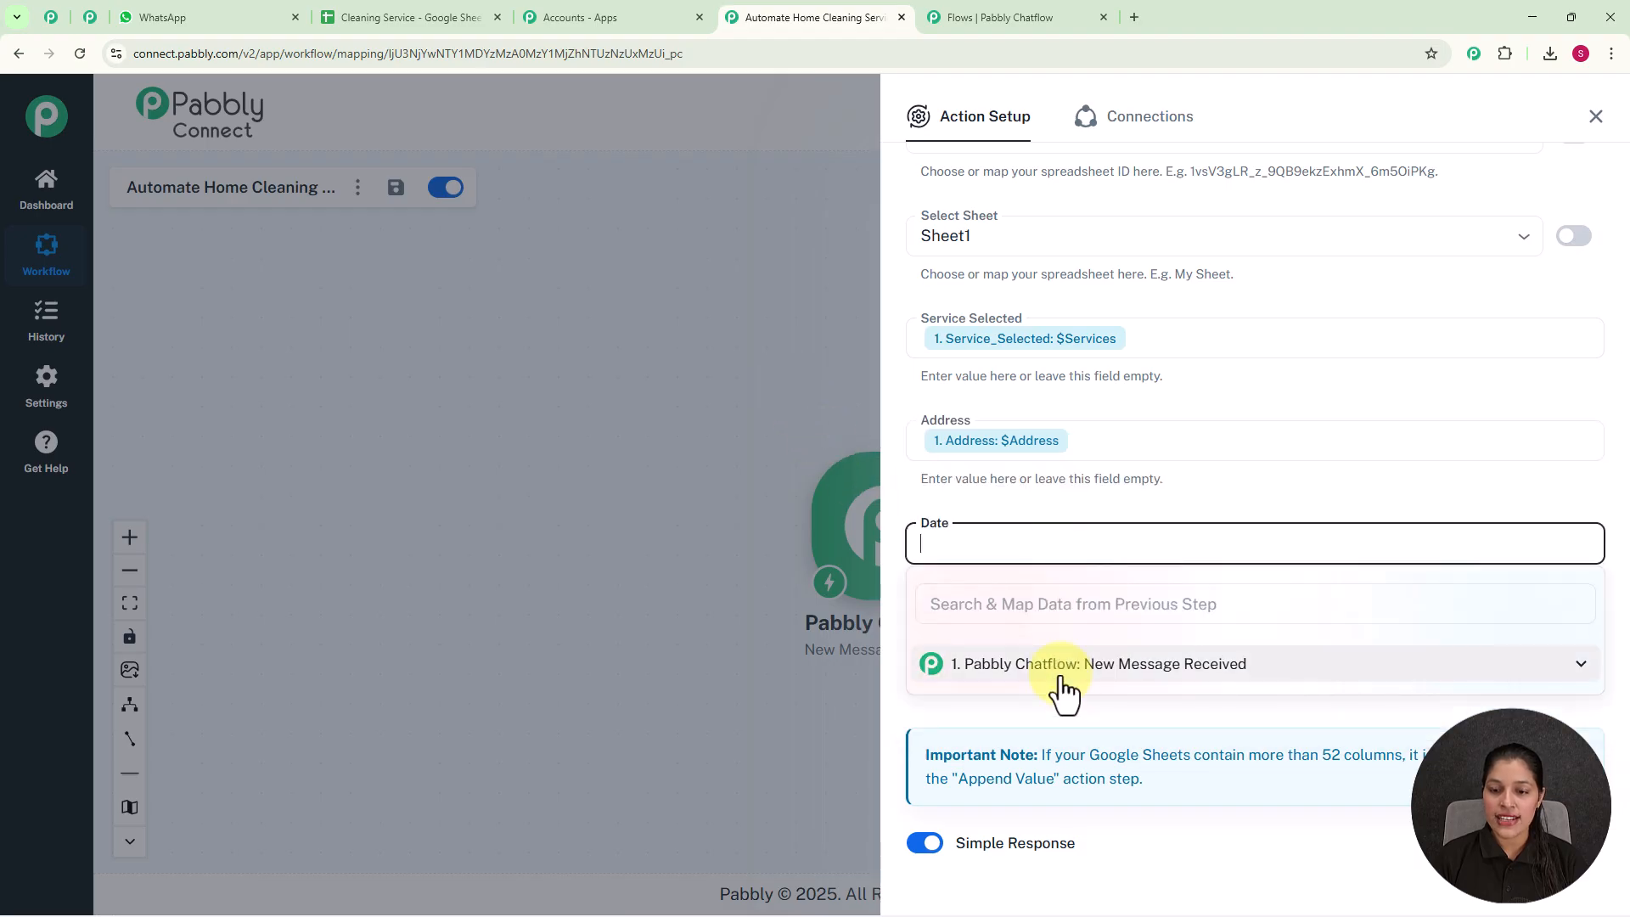
click(1058, 666)
click(1061, 780)
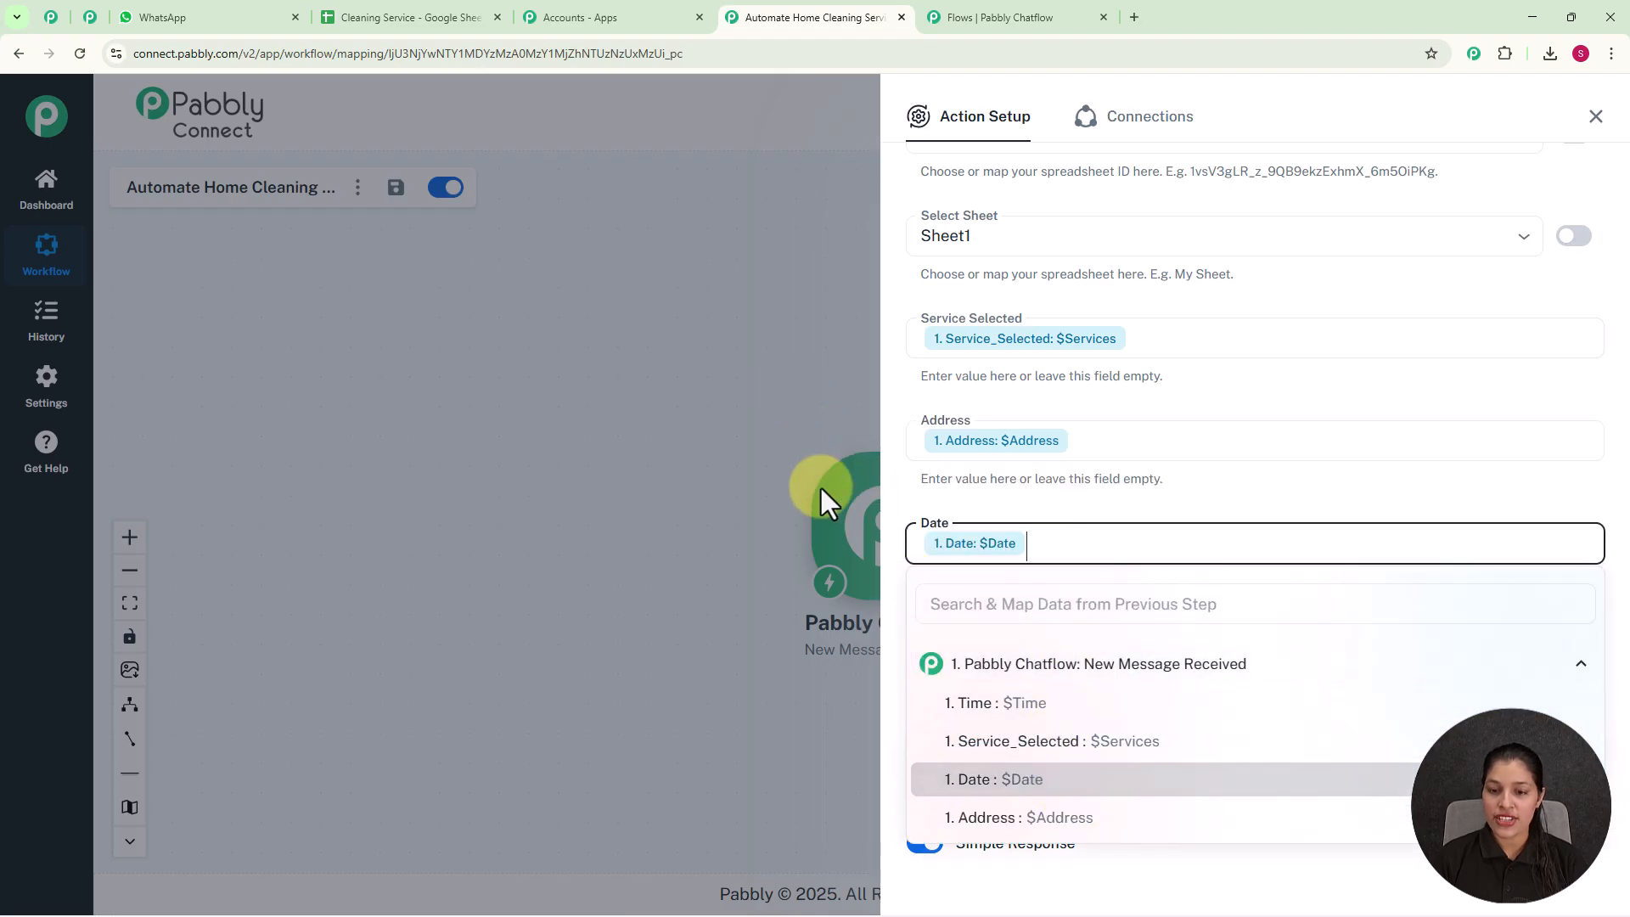
click(820, 483)
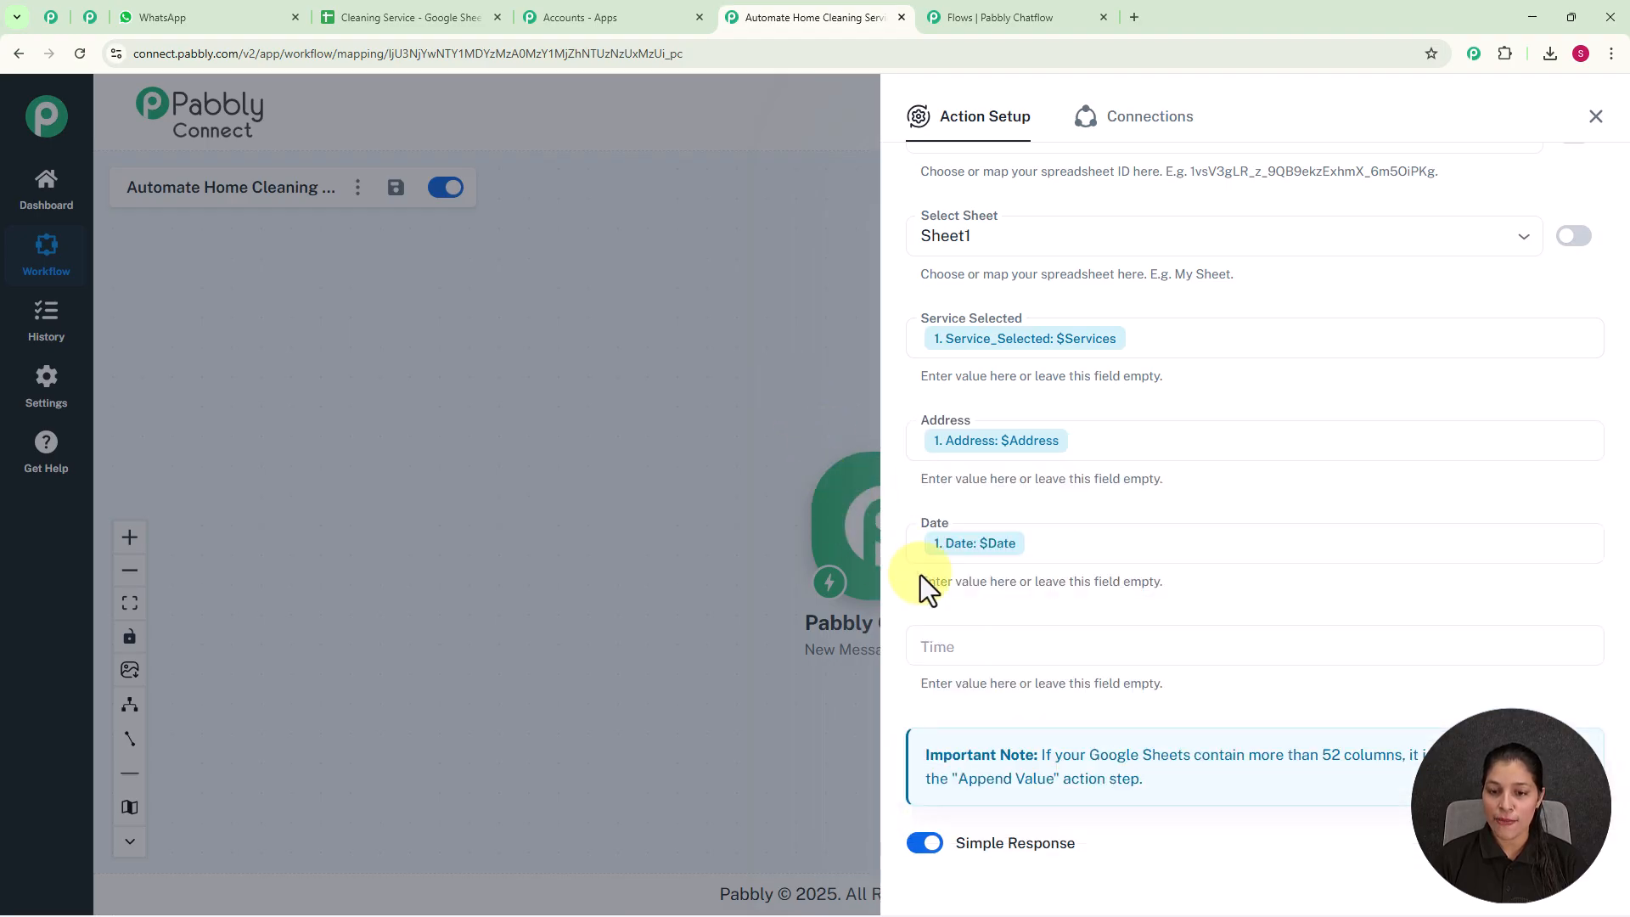
click(953, 644)
click(998, 768)
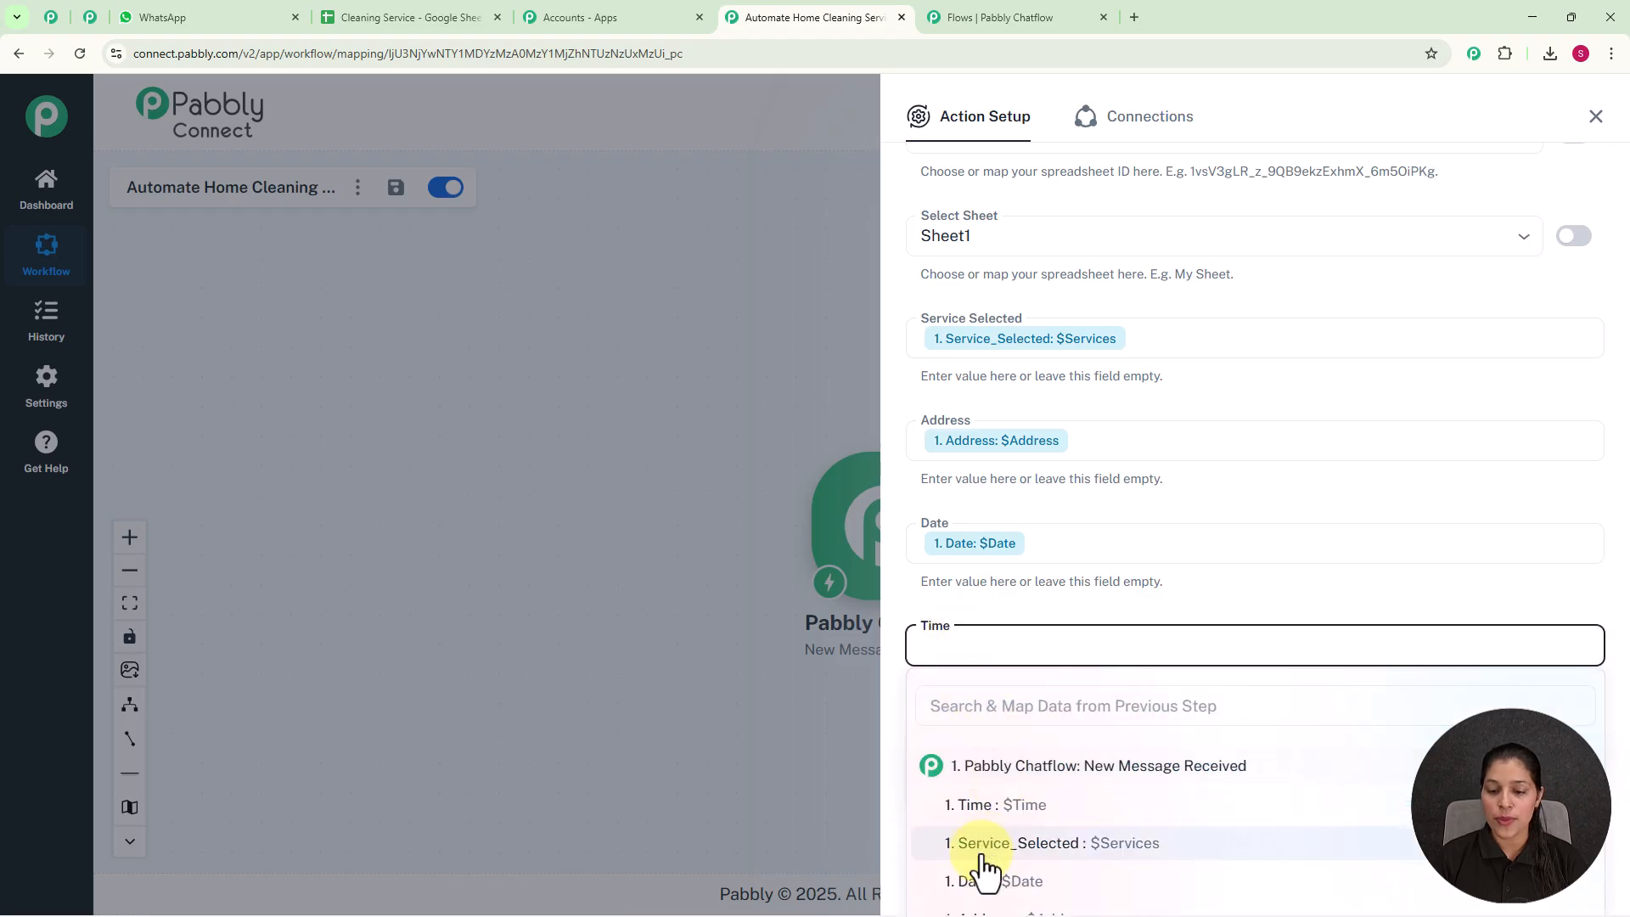
click(981, 805)
click(761, 463)
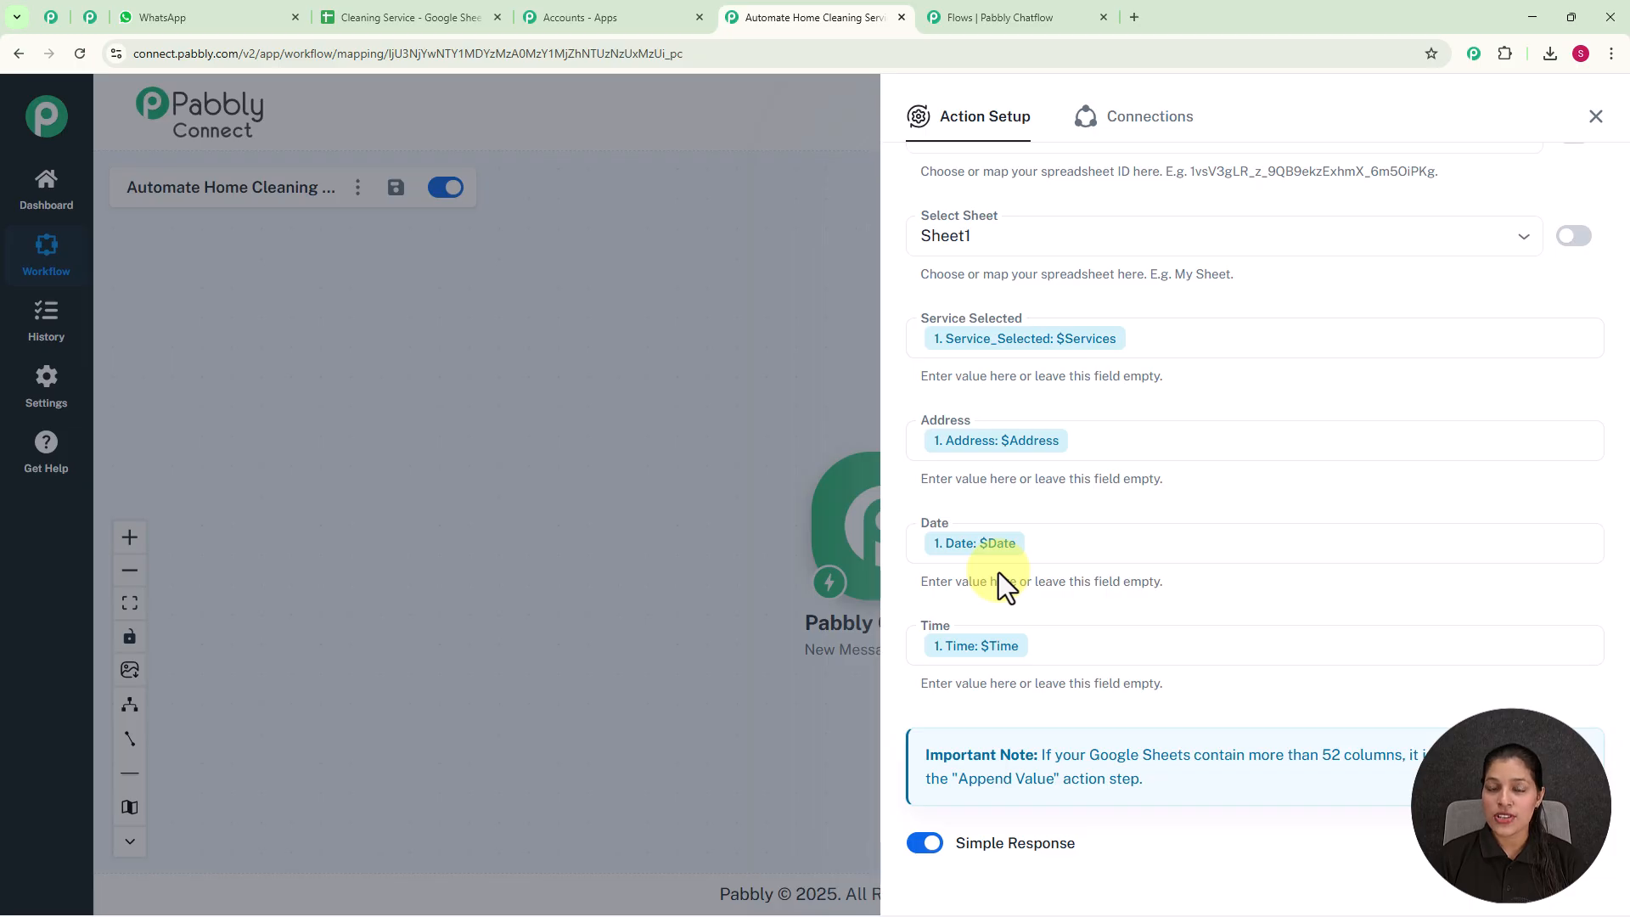
Save the Google Sheets action with a test request and check the new row in the Cleaning Service spreadsheet
scroll(1068, 570, down, 2)
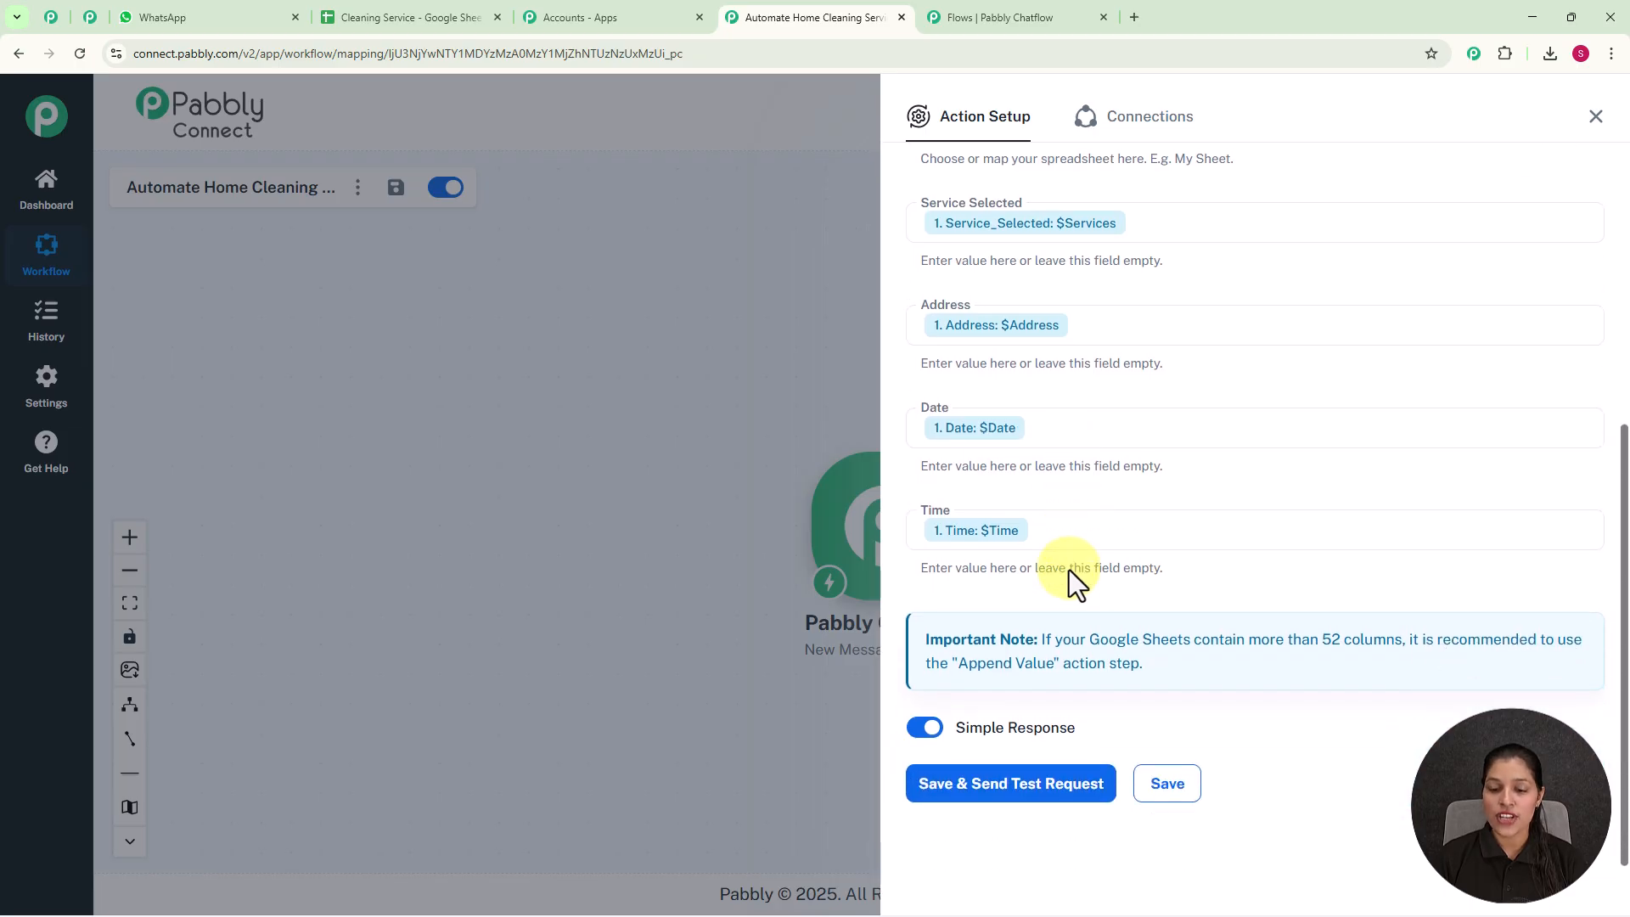
click(1027, 785)
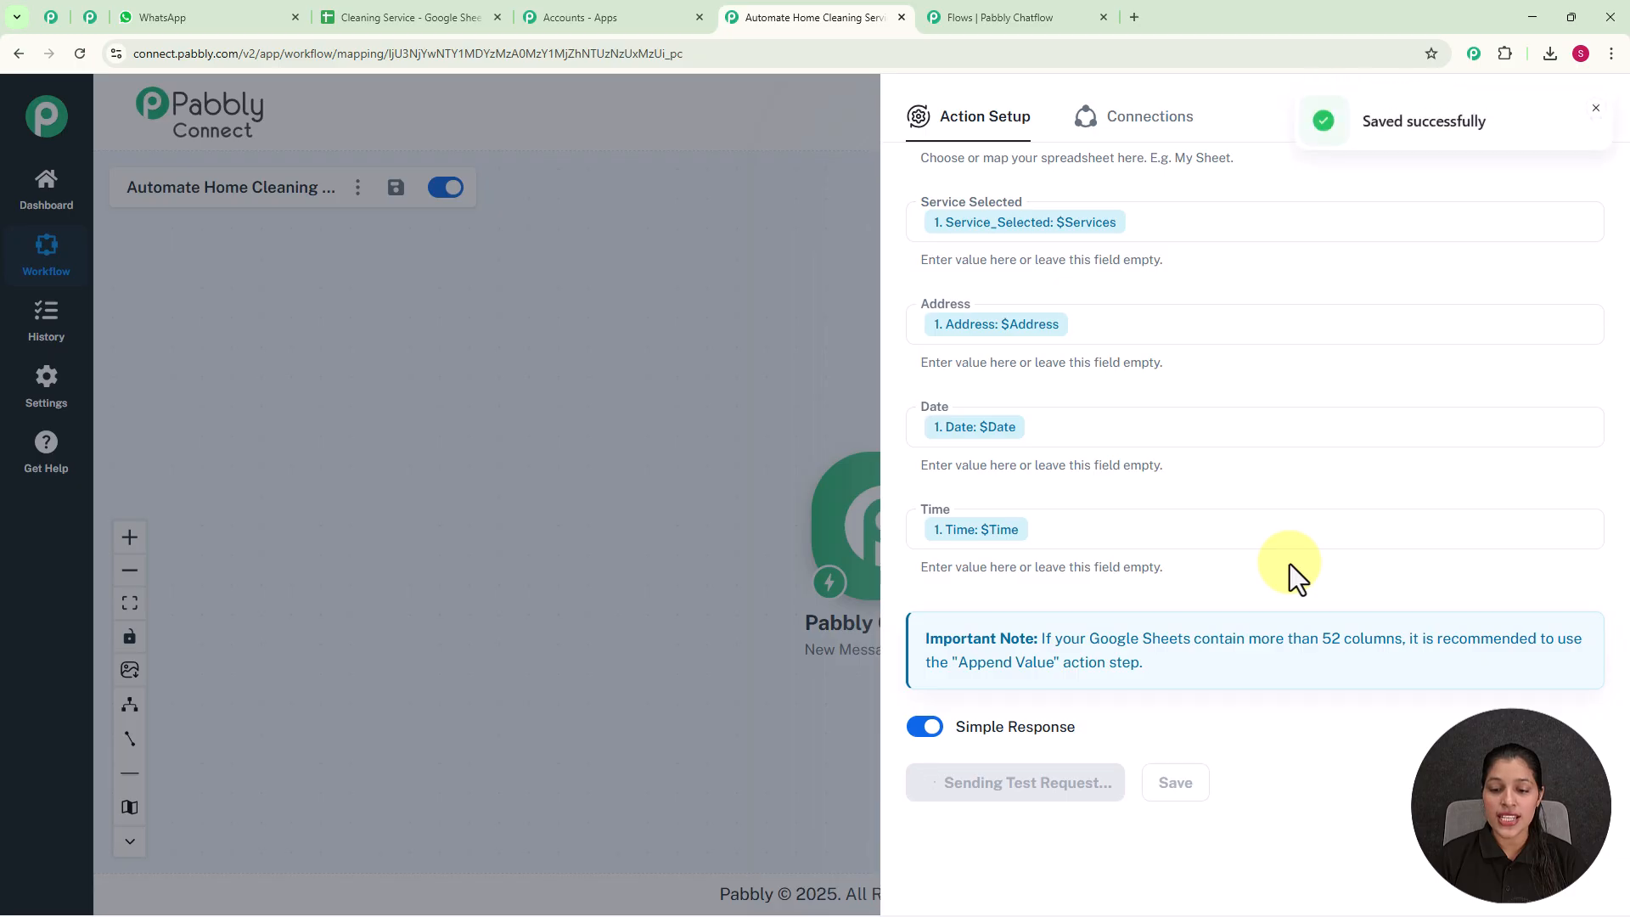
scroll(1291, 563, down, 6)
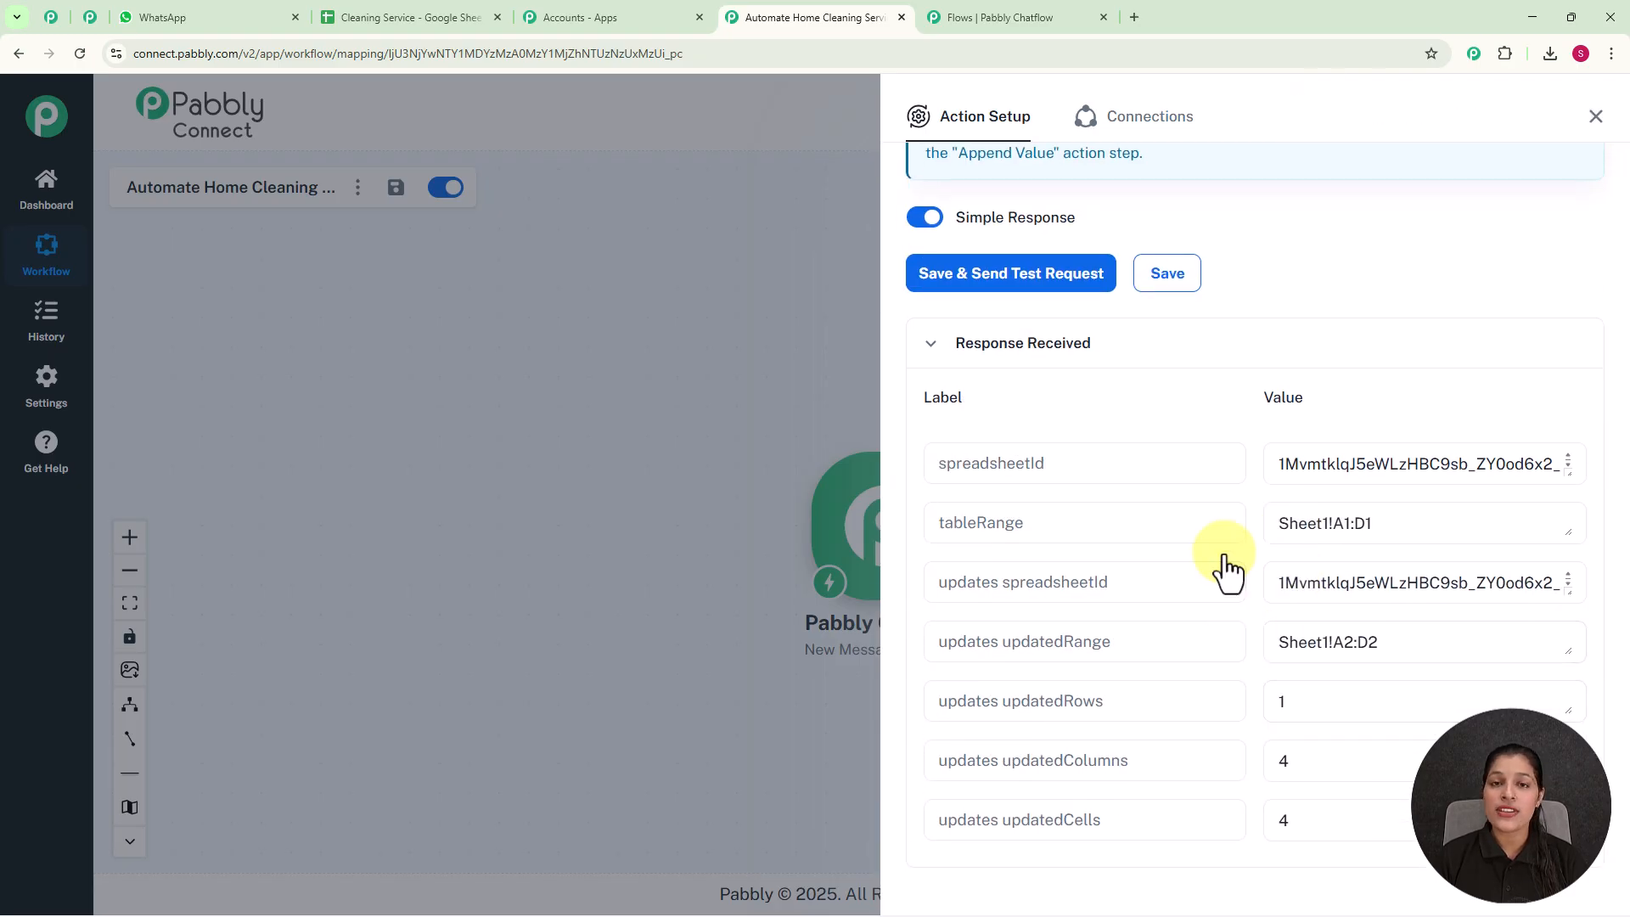
click(370, 11)
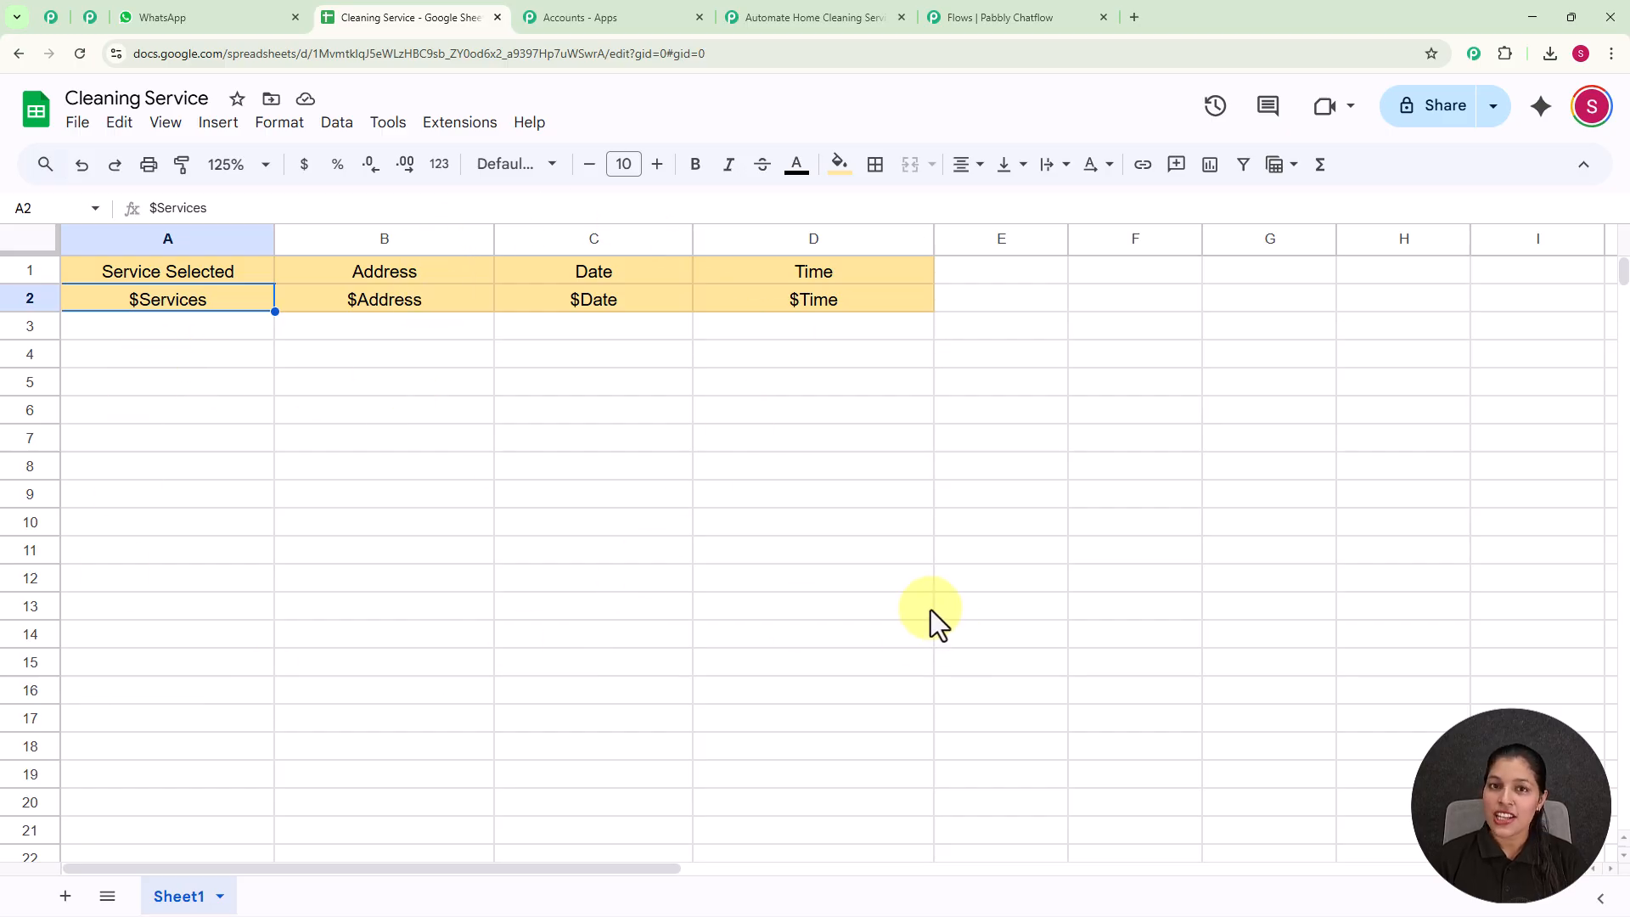
Return to the Chatflow booking flow, save the API Request settings and close them
click(995, 18)
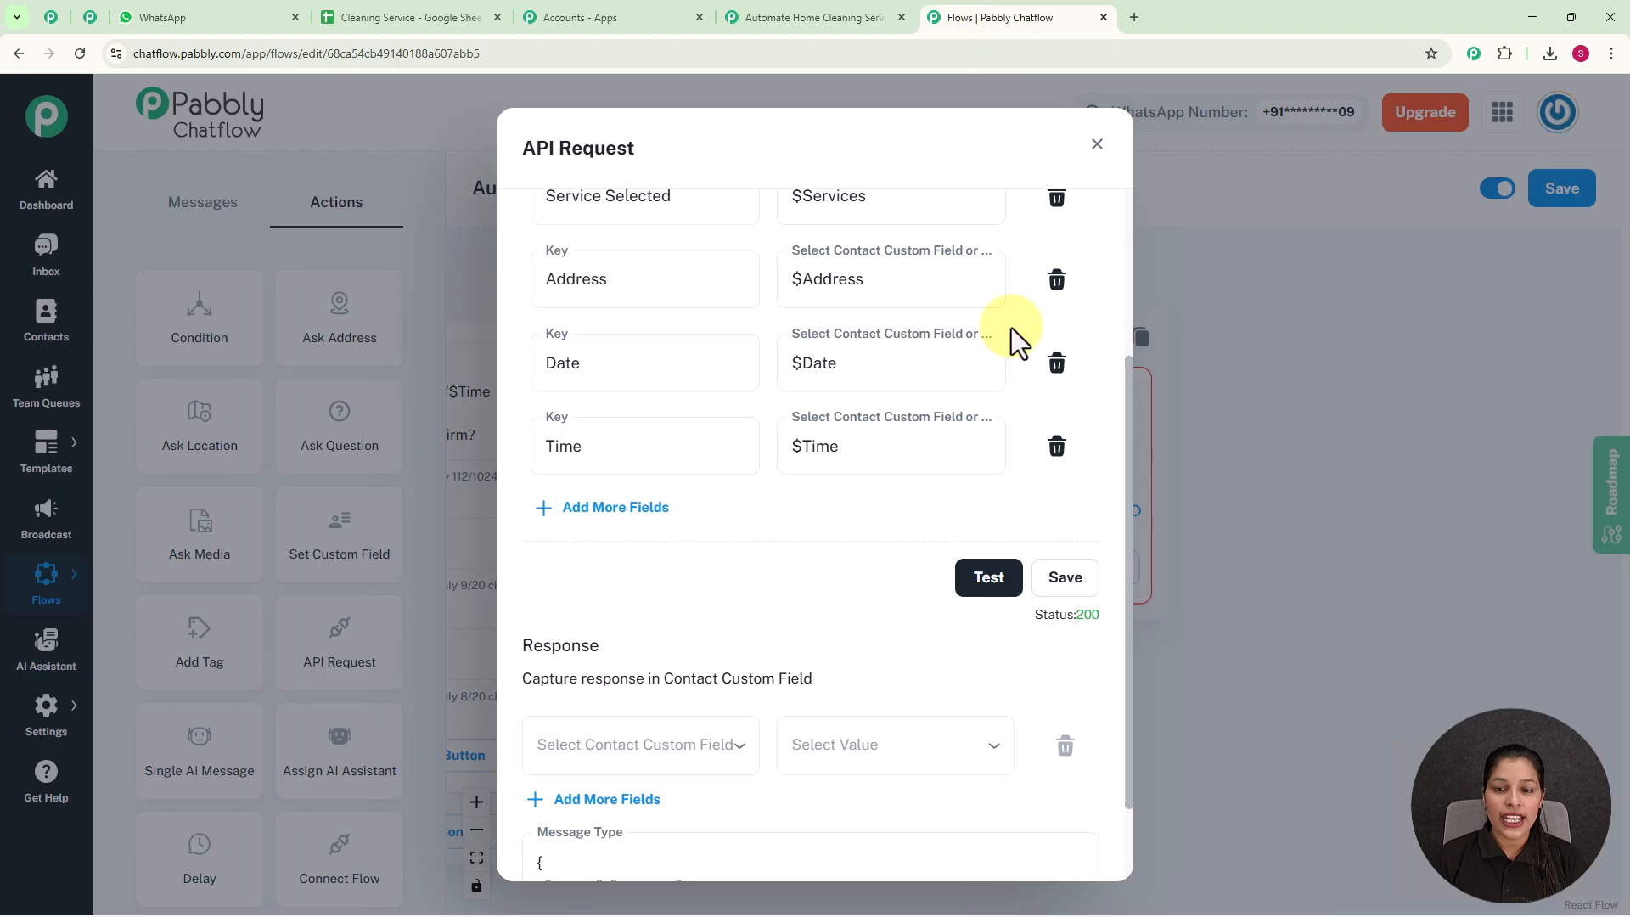
click(1066, 578)
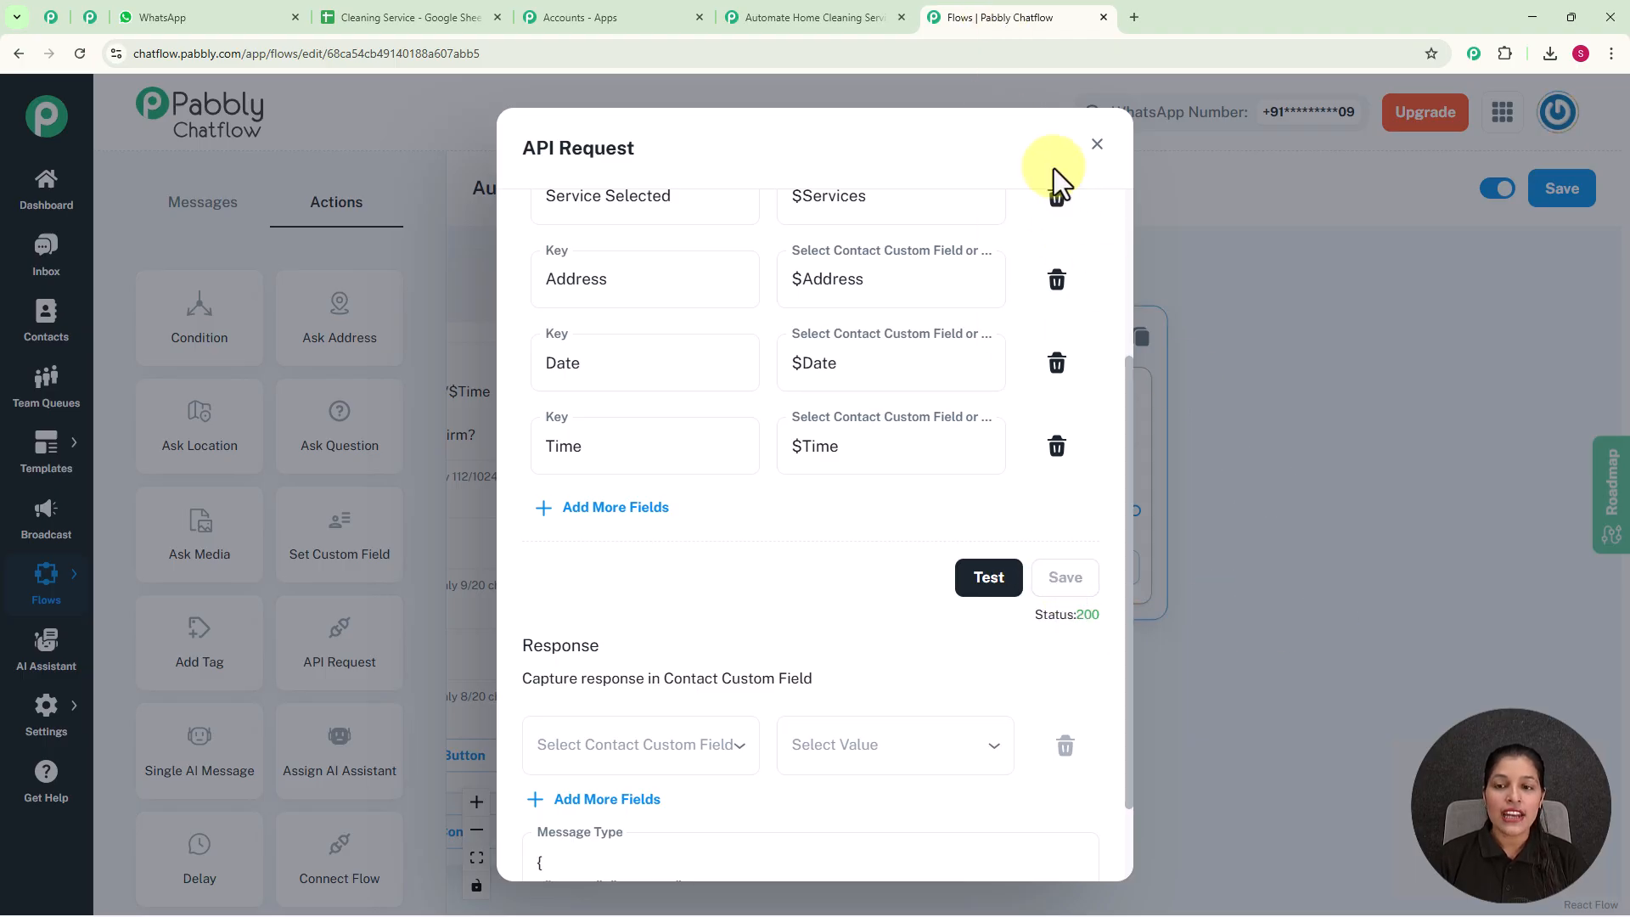
click(1097, 144)
click(1313, 607)
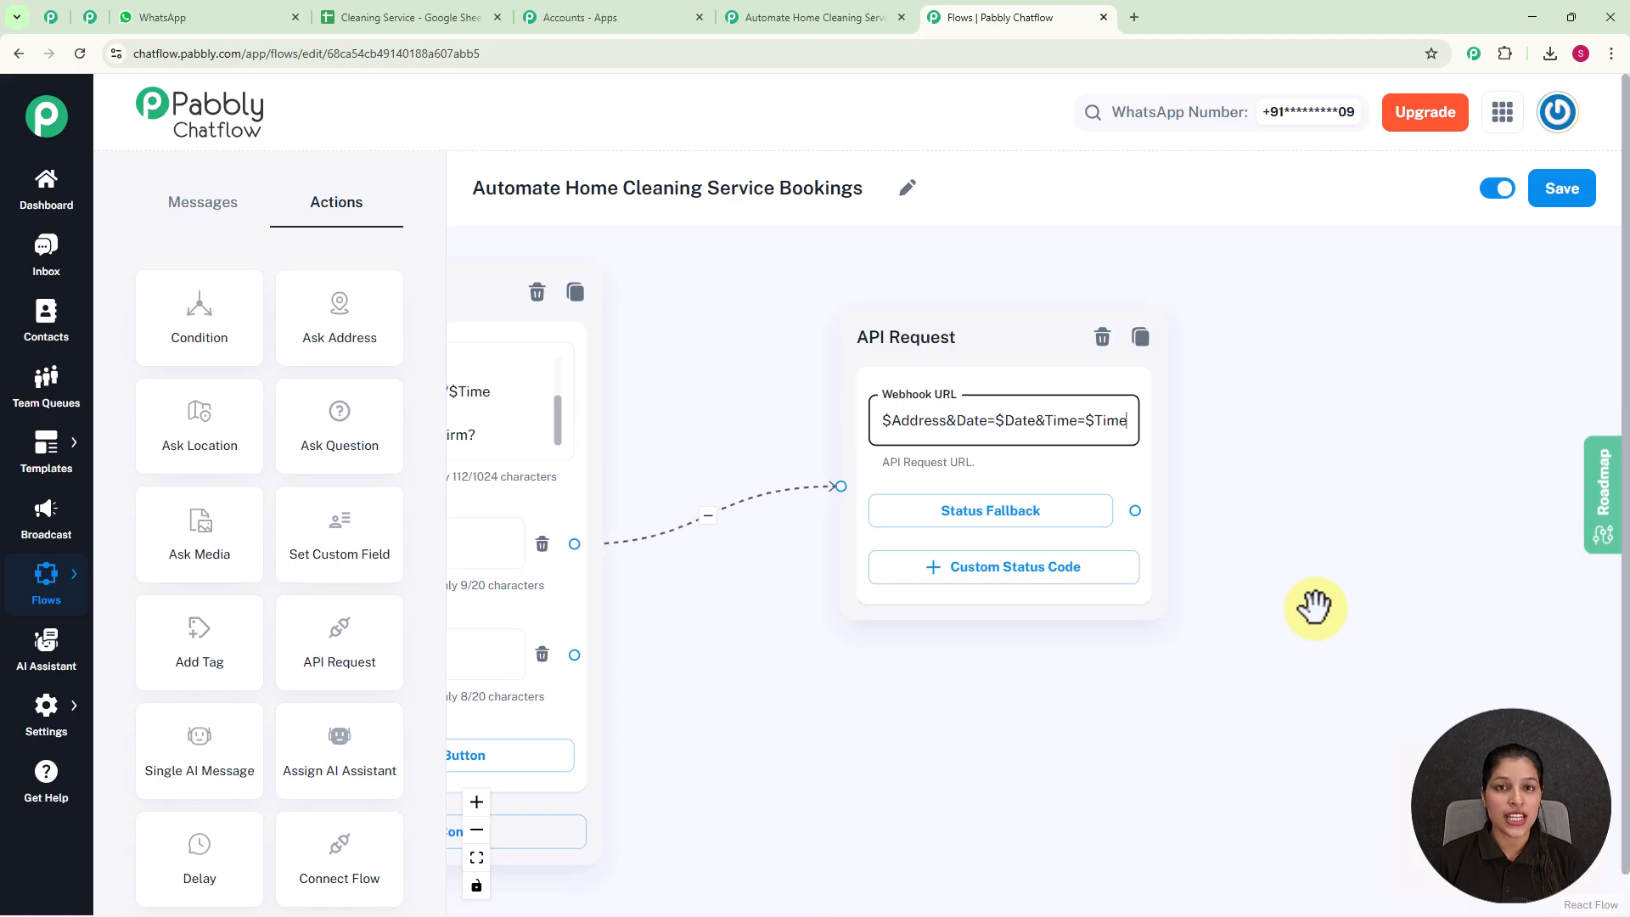
Link the API Request's Status Fallback to a new Text Button message: "Thanks for booking! 🧹 We'll remind you on the day of cleaning. ⏰"
drag(1135, 511, 1308, 395)
click(1292, 437)
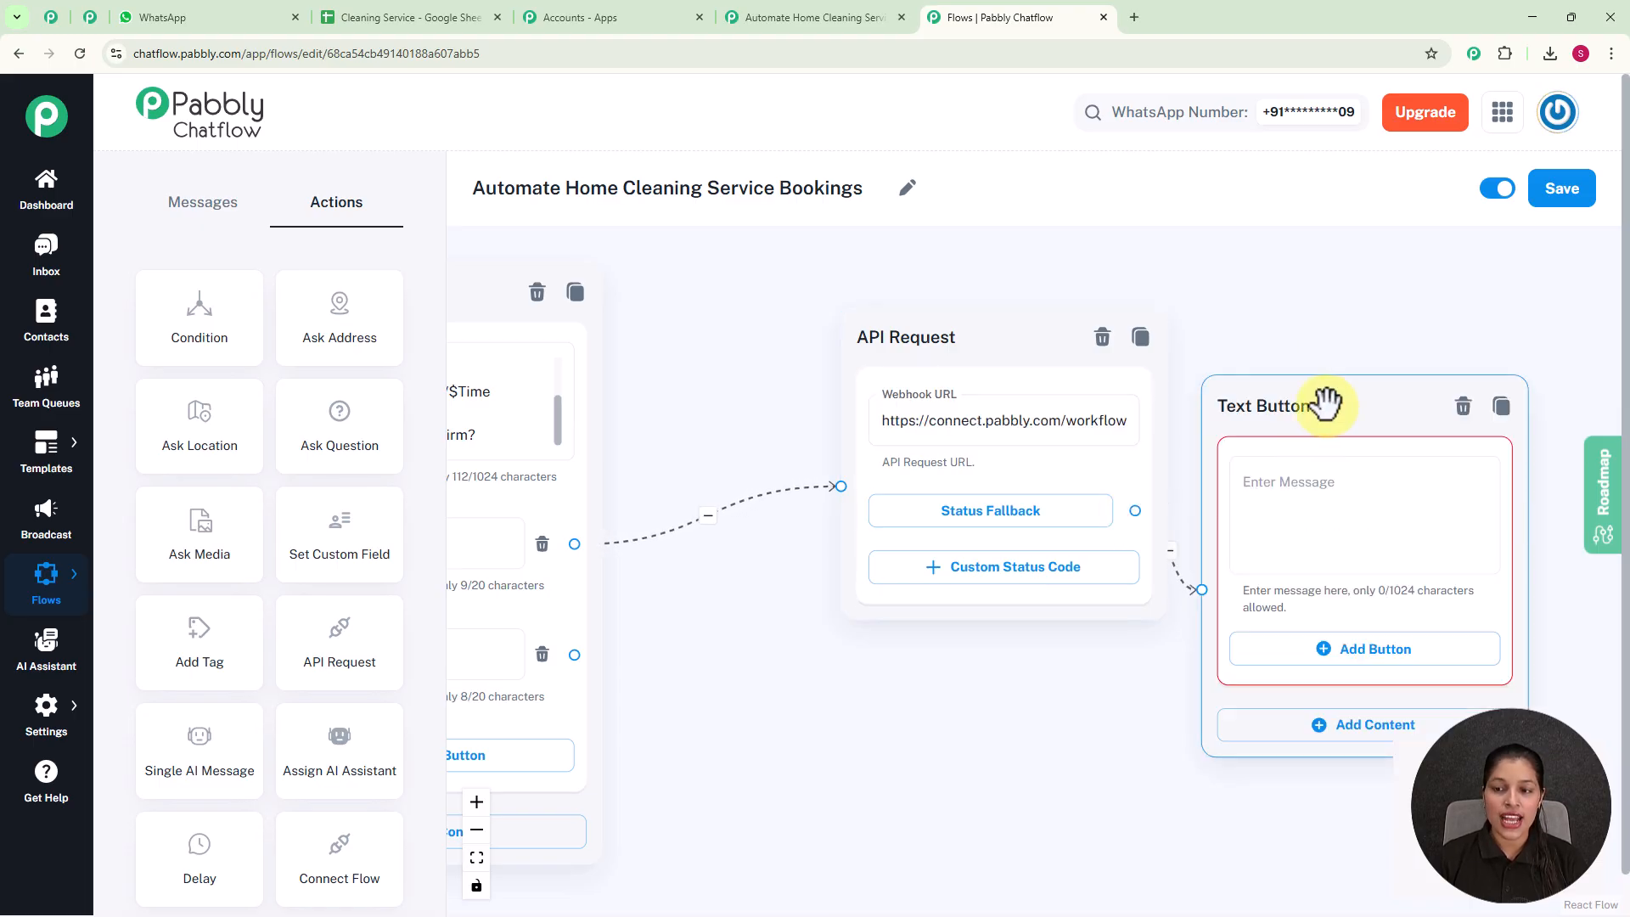
click(1335, 455)
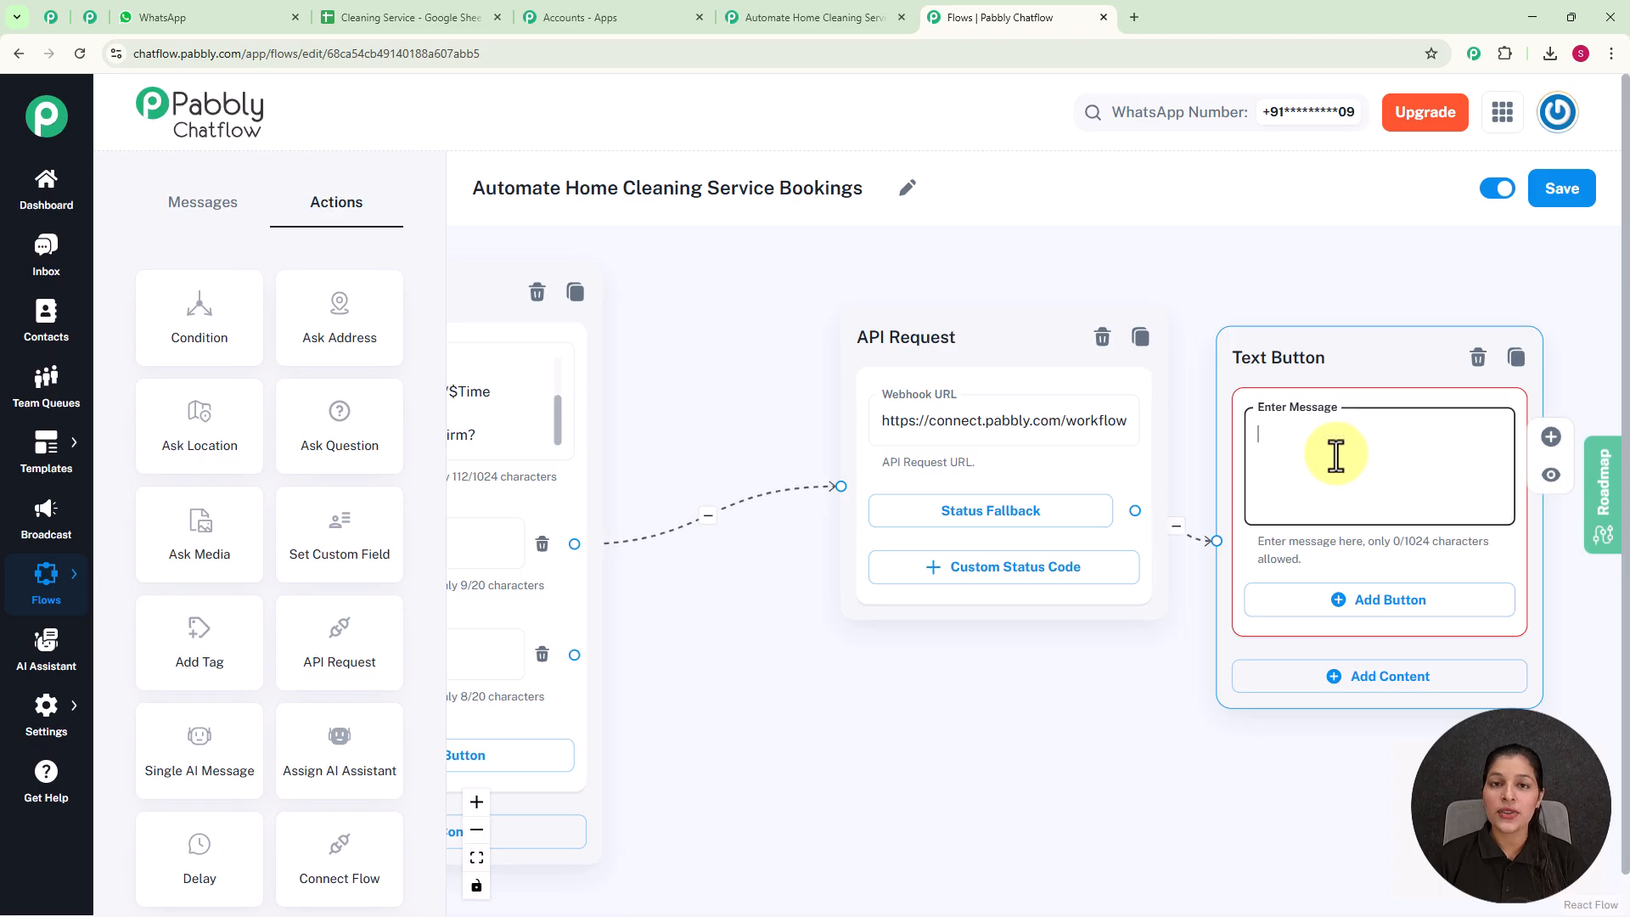
text(Thanks for booking! 🧹 We'll remind you on the day of cleaning. ⏰)
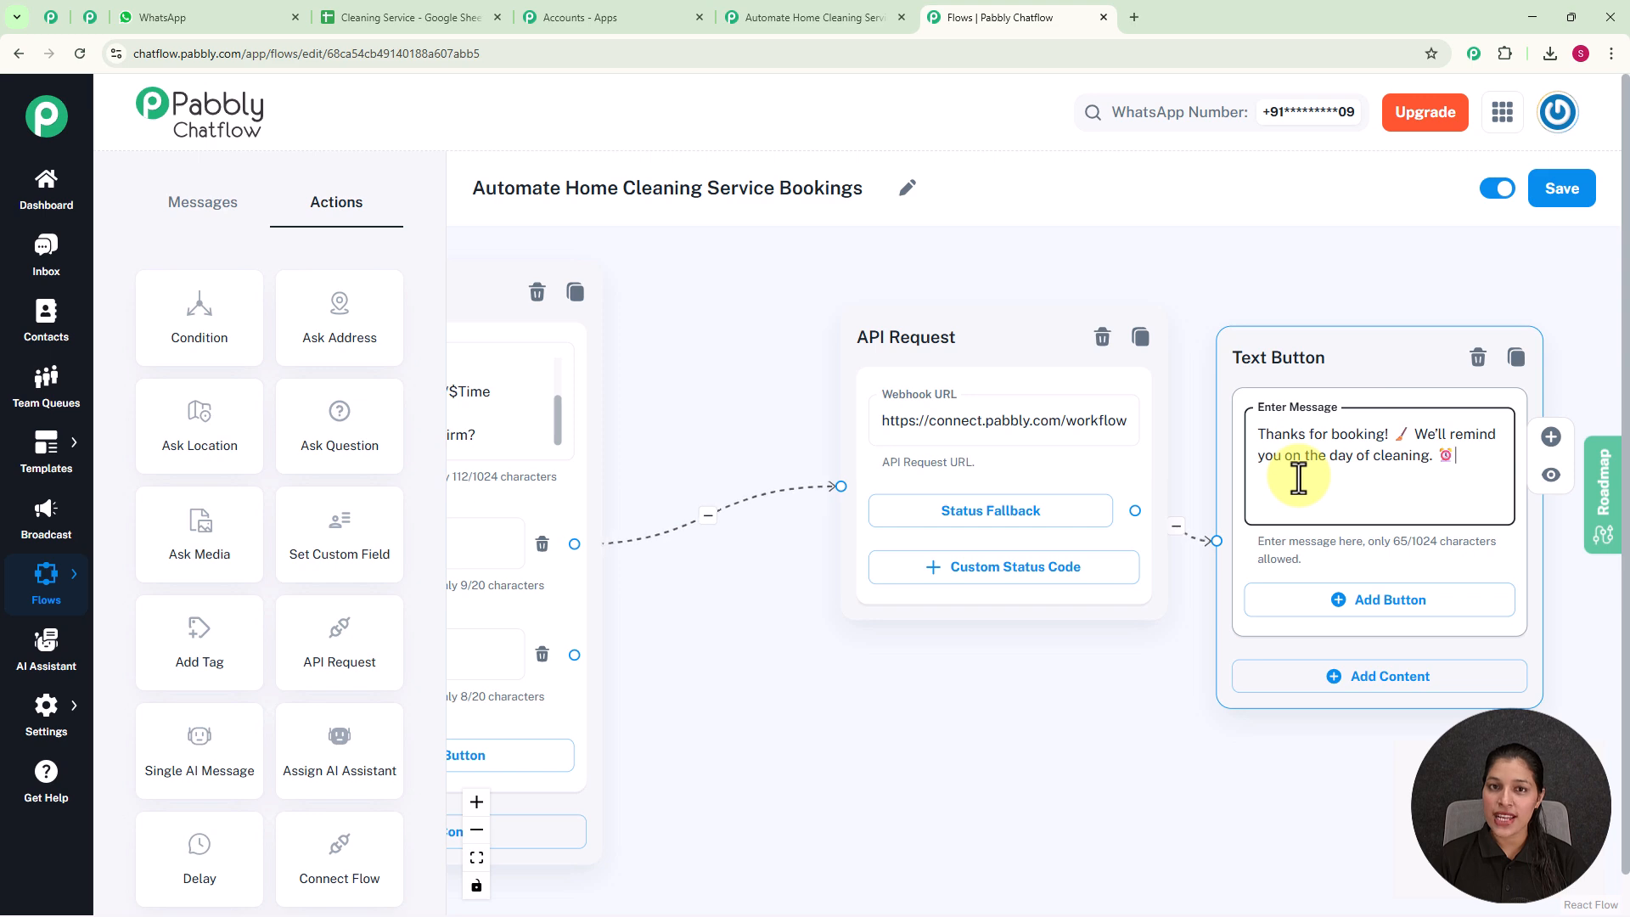
Link the welcome message's View Services option to a new Text Button message: "Here's a quick overview of our services: 📋"
scroll(1299, 478, down, 5)
drag(1066, 680, 1372, 523)
drag(927, 632, 1226, 693)
drag(934, 662, 1432, 845)
scroll(679, 705, up, 5)
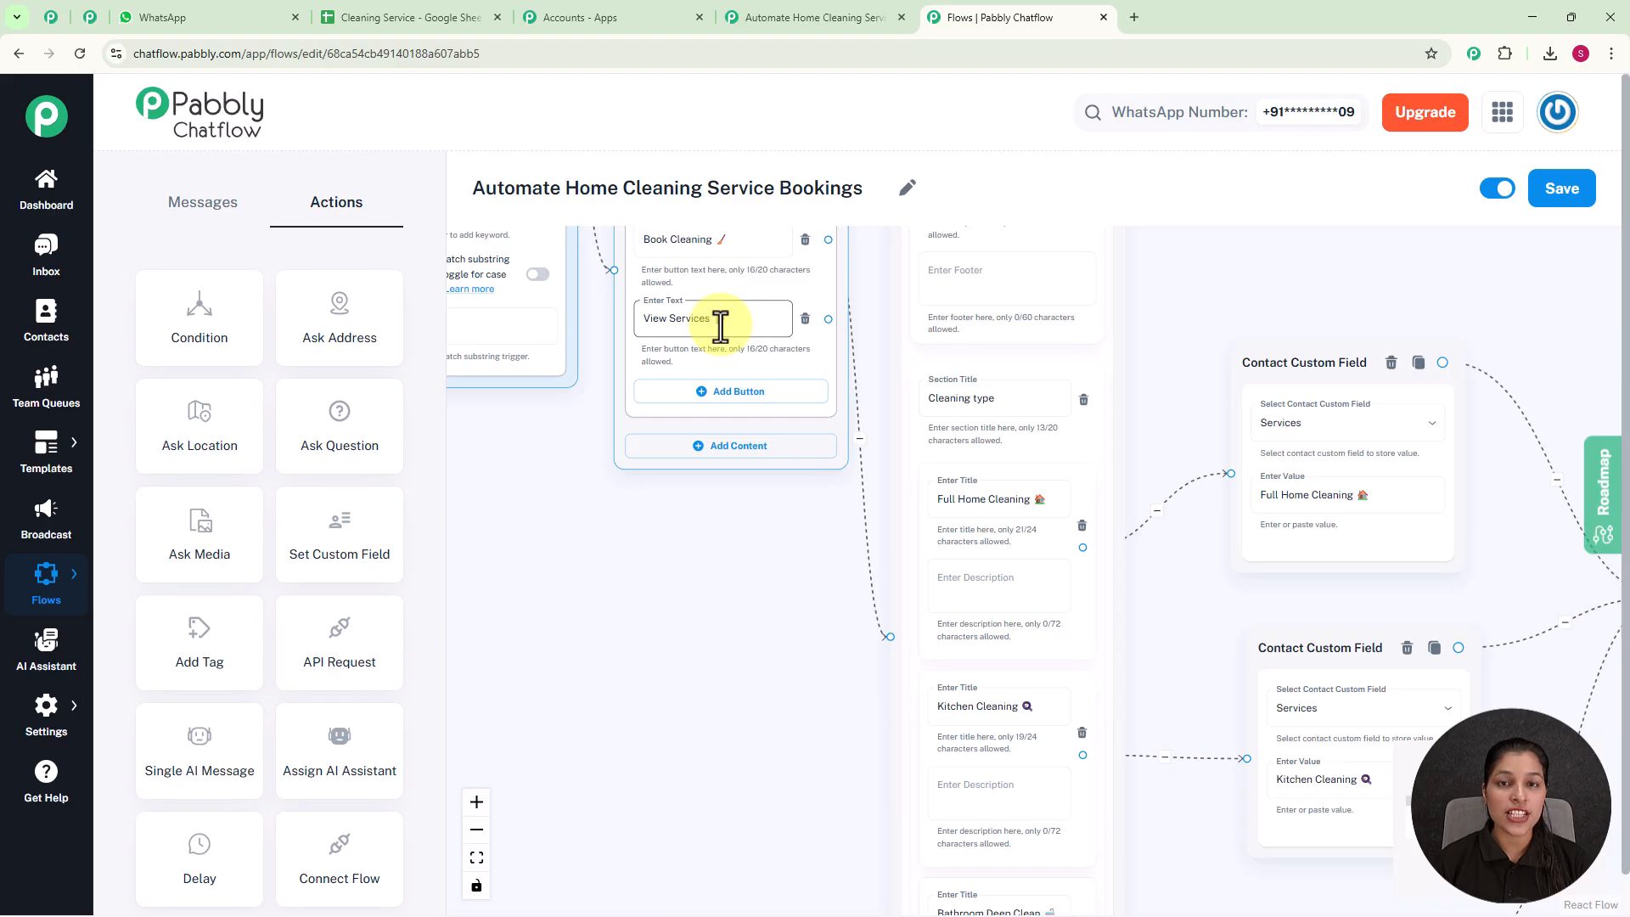
scroll(769, 348, up, 2)
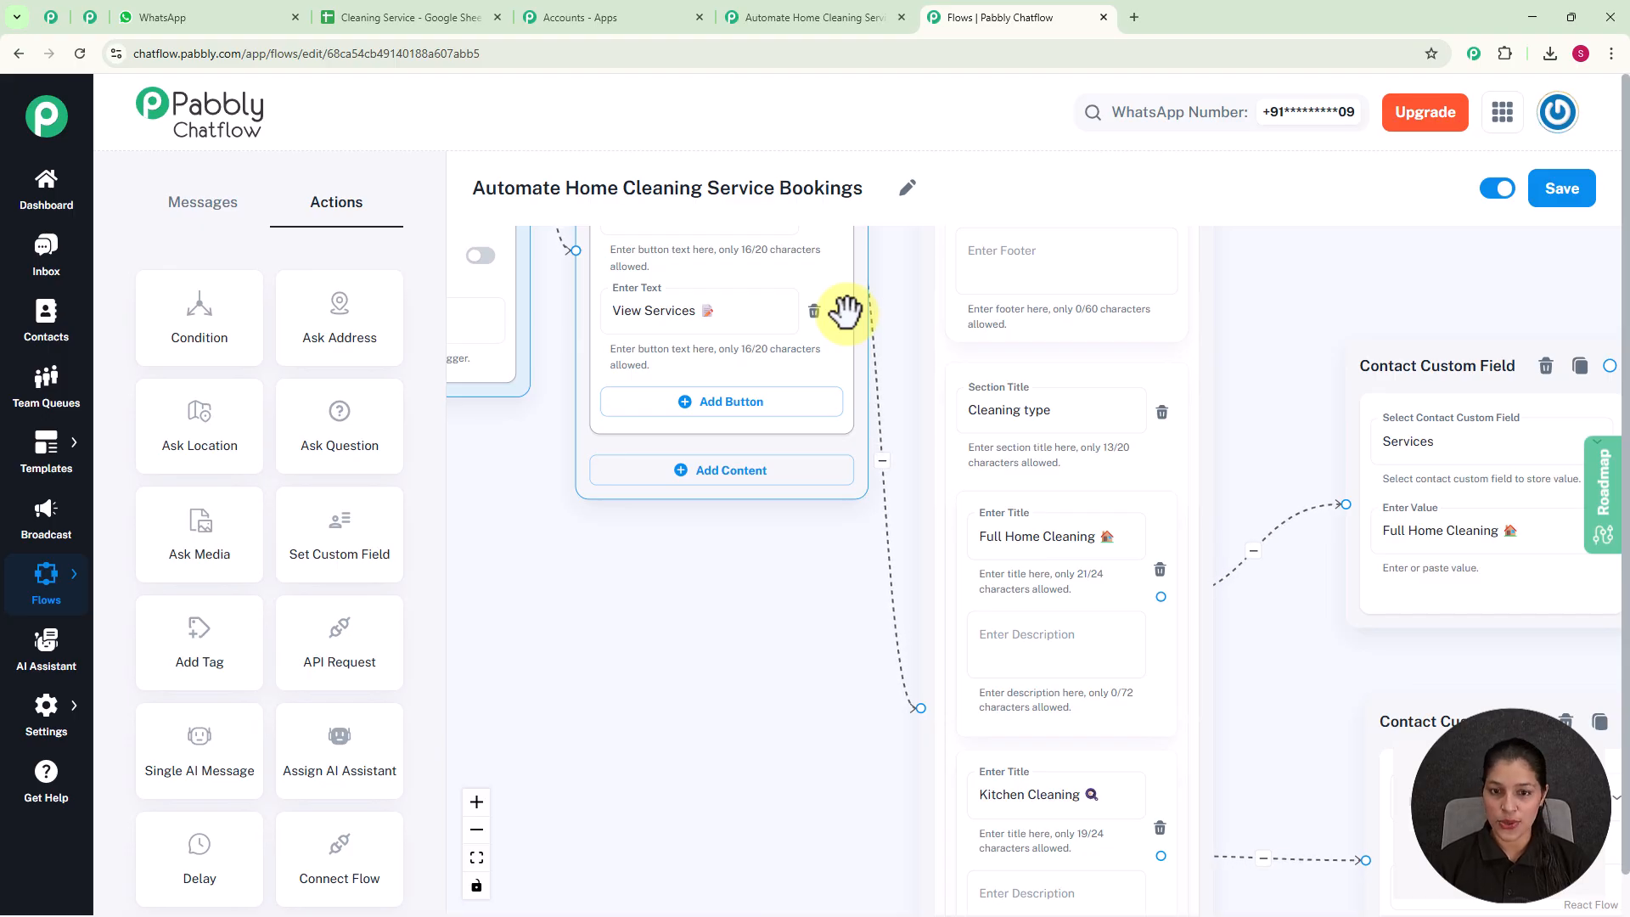
drag(835, 311, 738, 635)
click(741, 679)
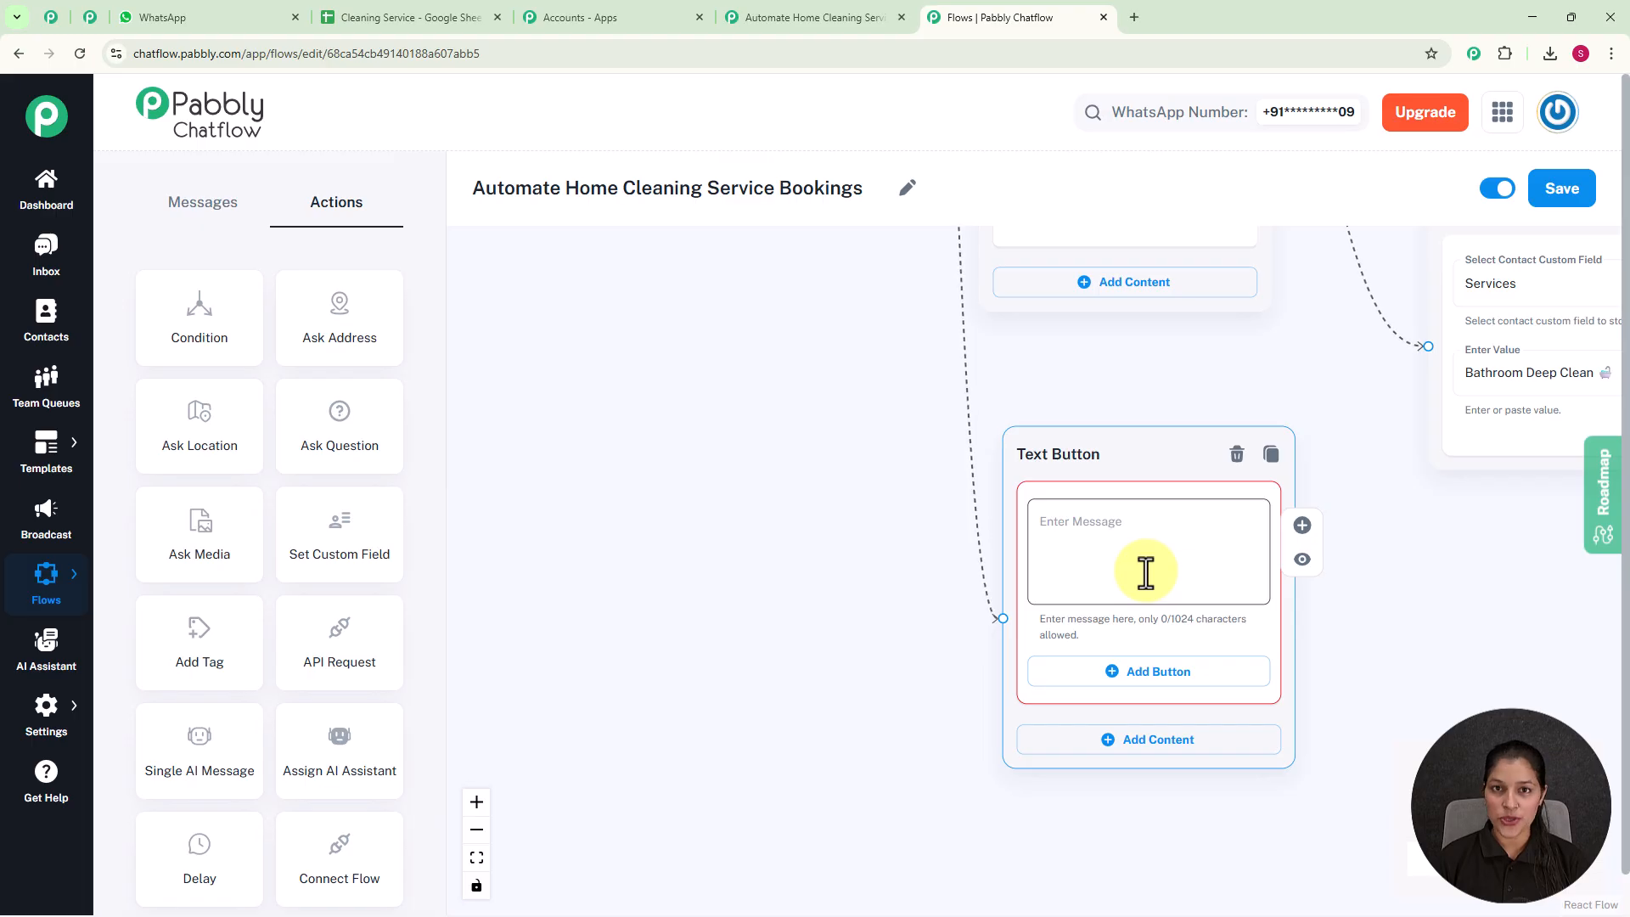
click(1145, 573)
text(Here's a quick overview of our services: 📋)
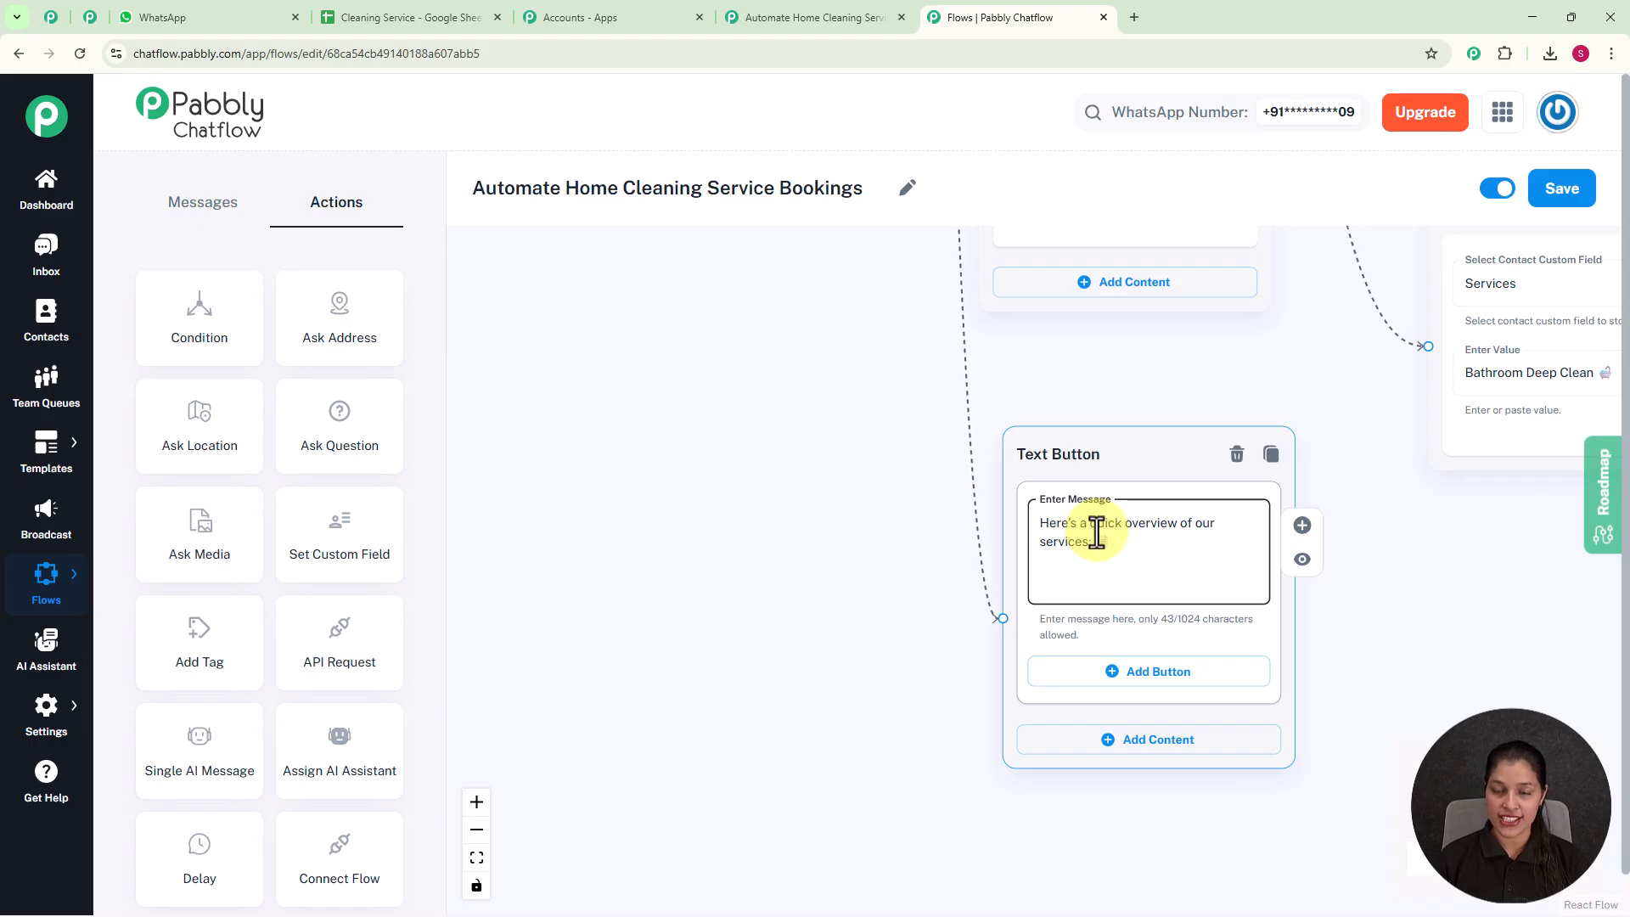
Add Media content below the services overview message and set its media type to Document
click(1135, 754)
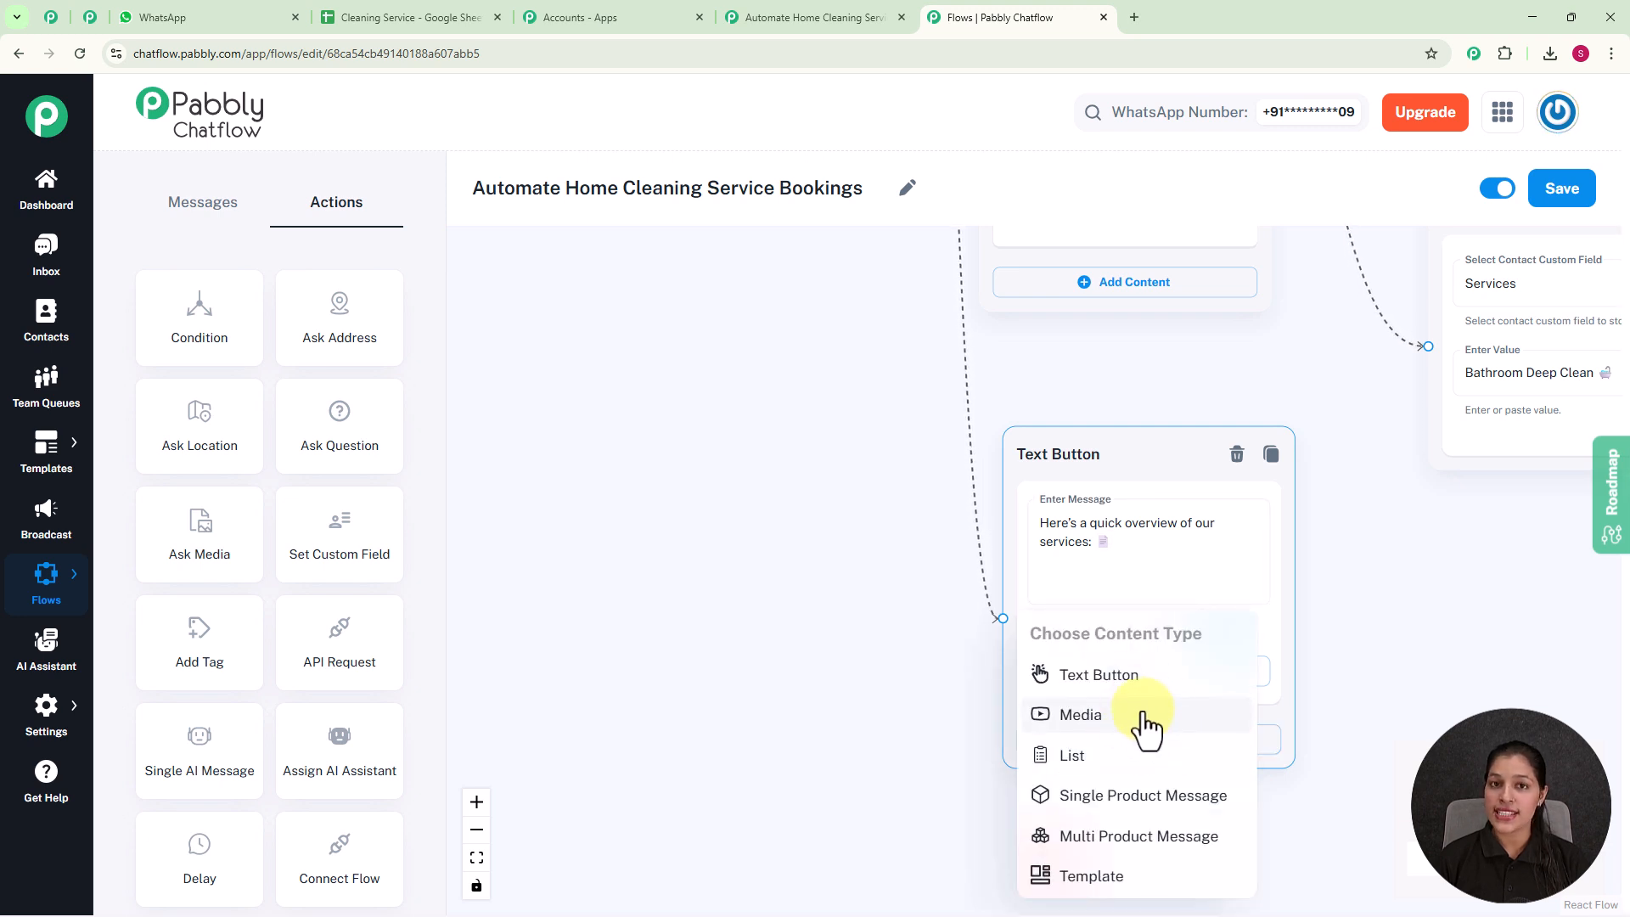
click(1146, 721)
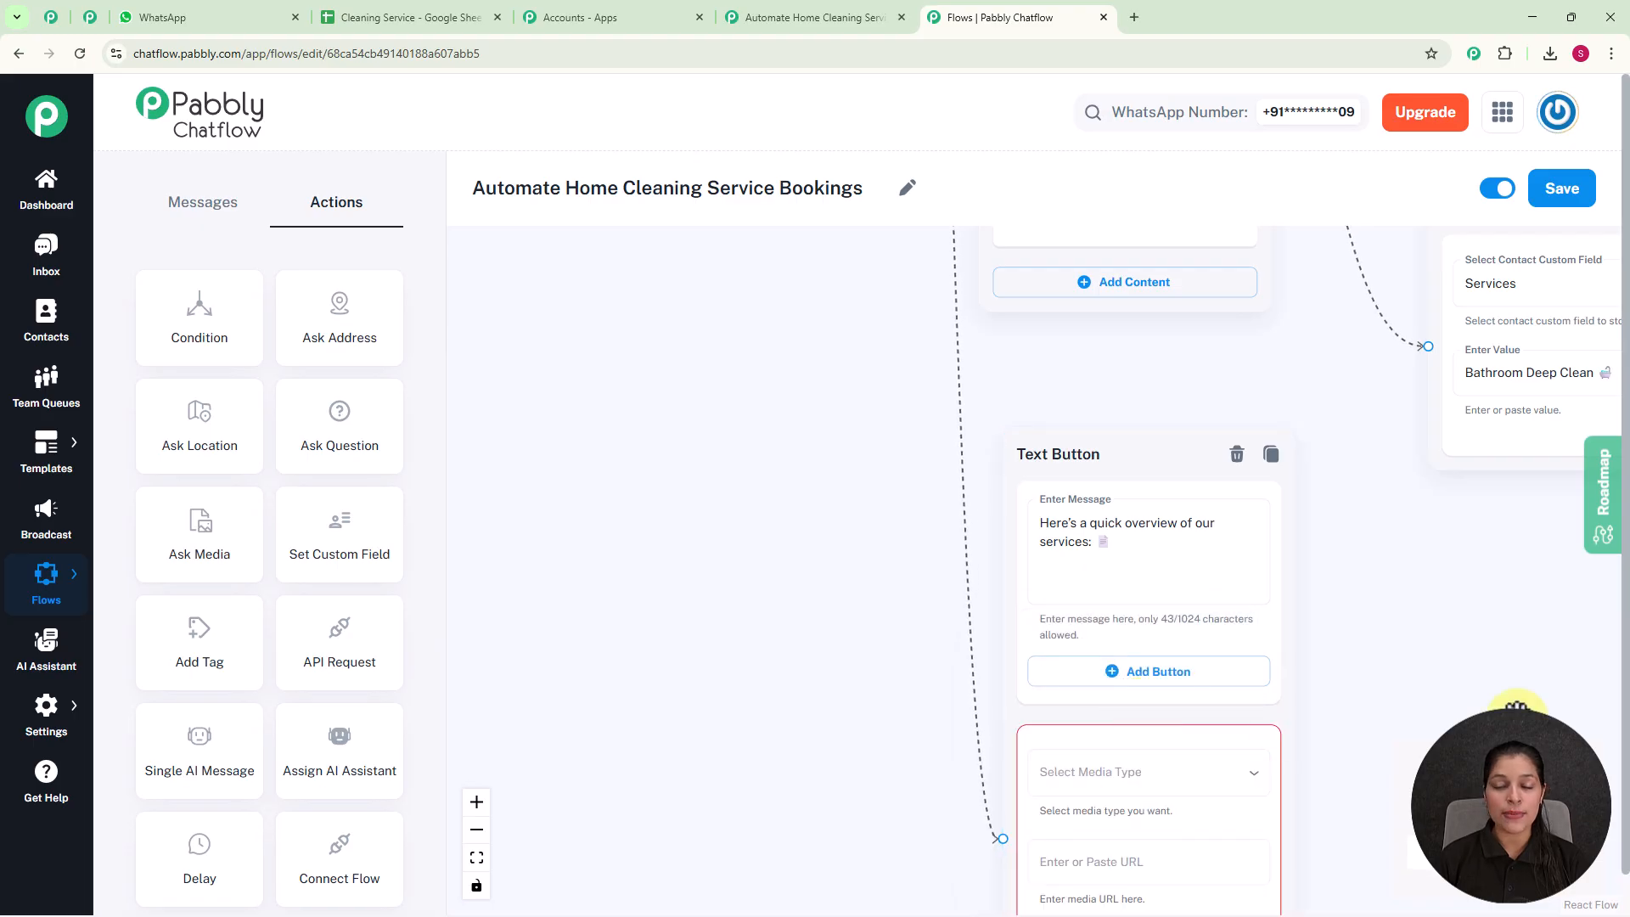
drag(1327, 714, 1327, 244)
click(1181, 237)
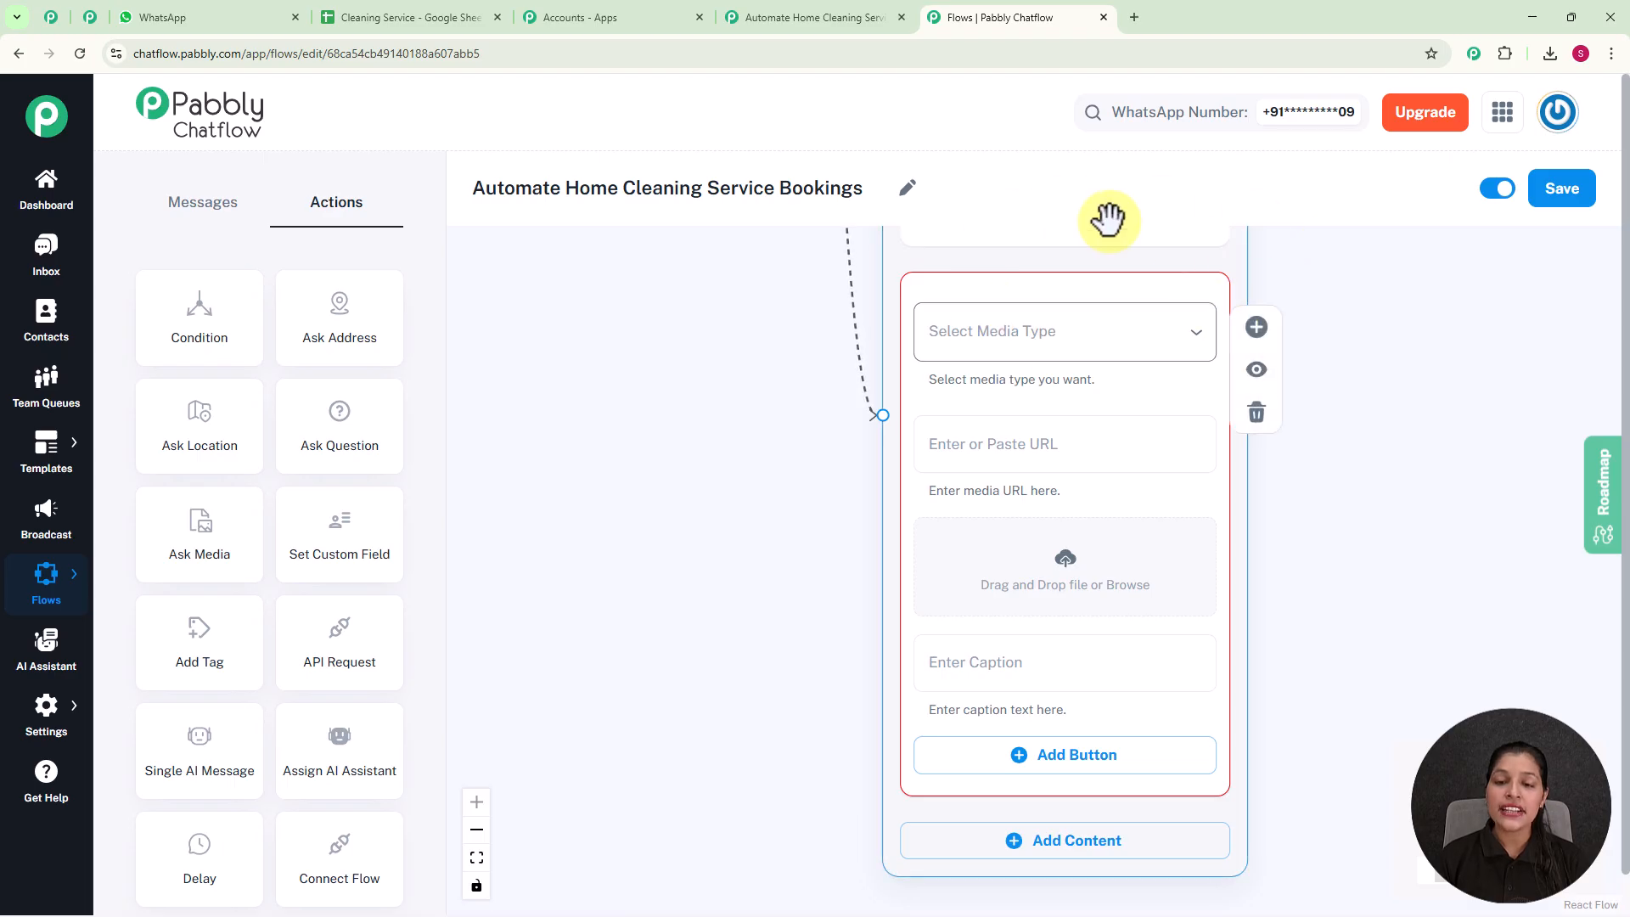
click(1050, 357)
click(990, 528)
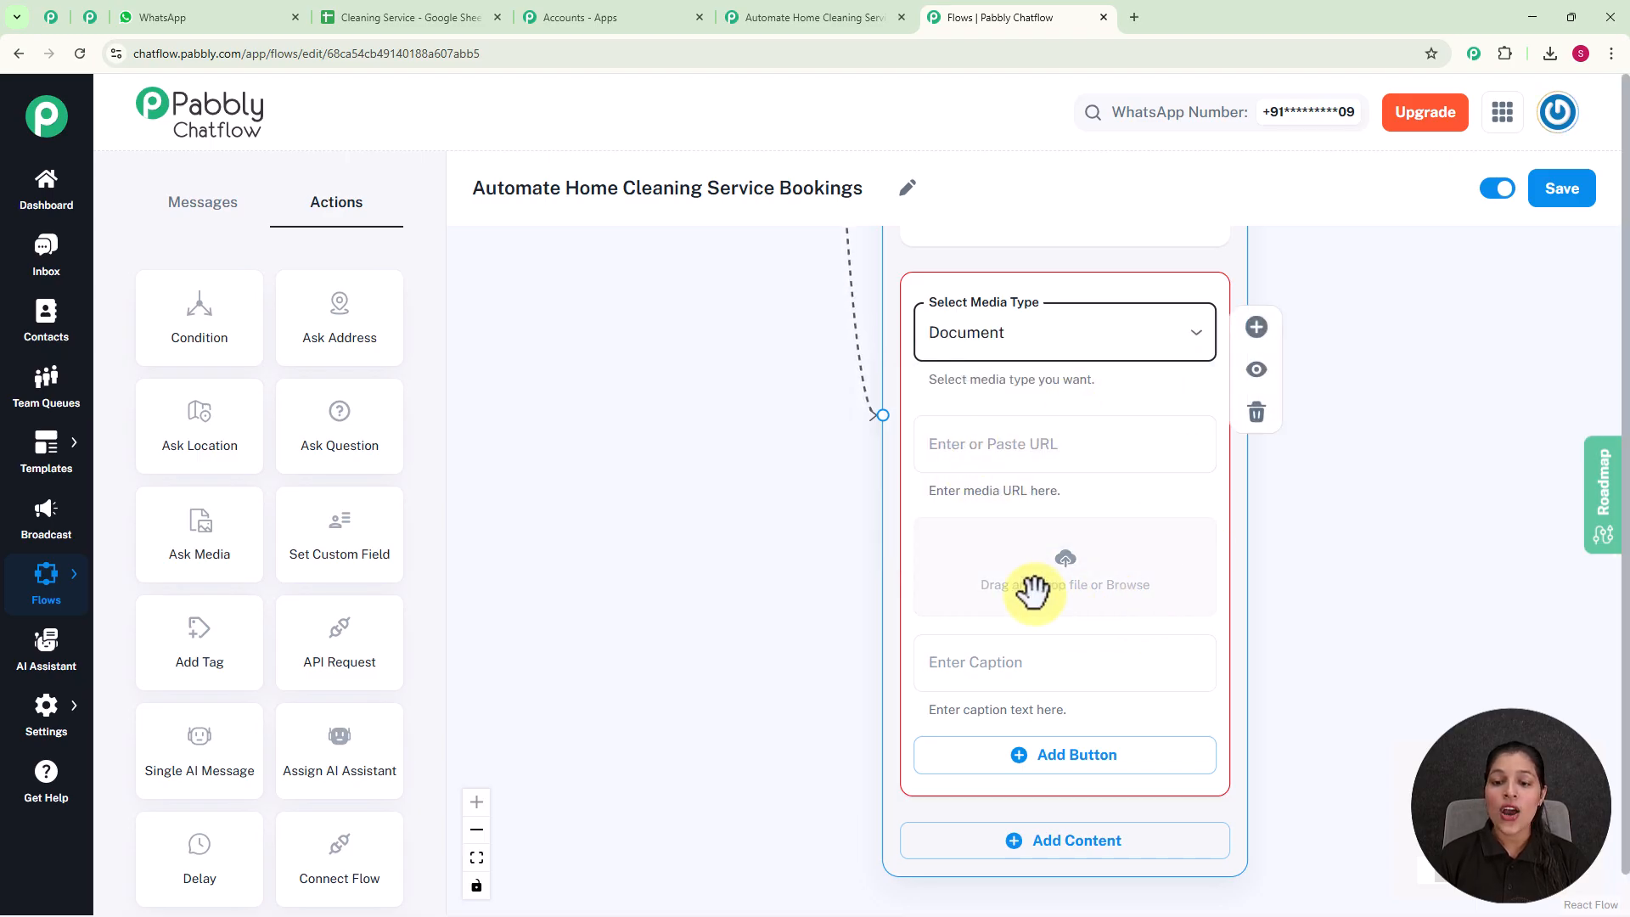
Upload the Cleaning Services PDF from the Downloads folder as the document of the services overview message
click(1095, 582)
click(78, 195)
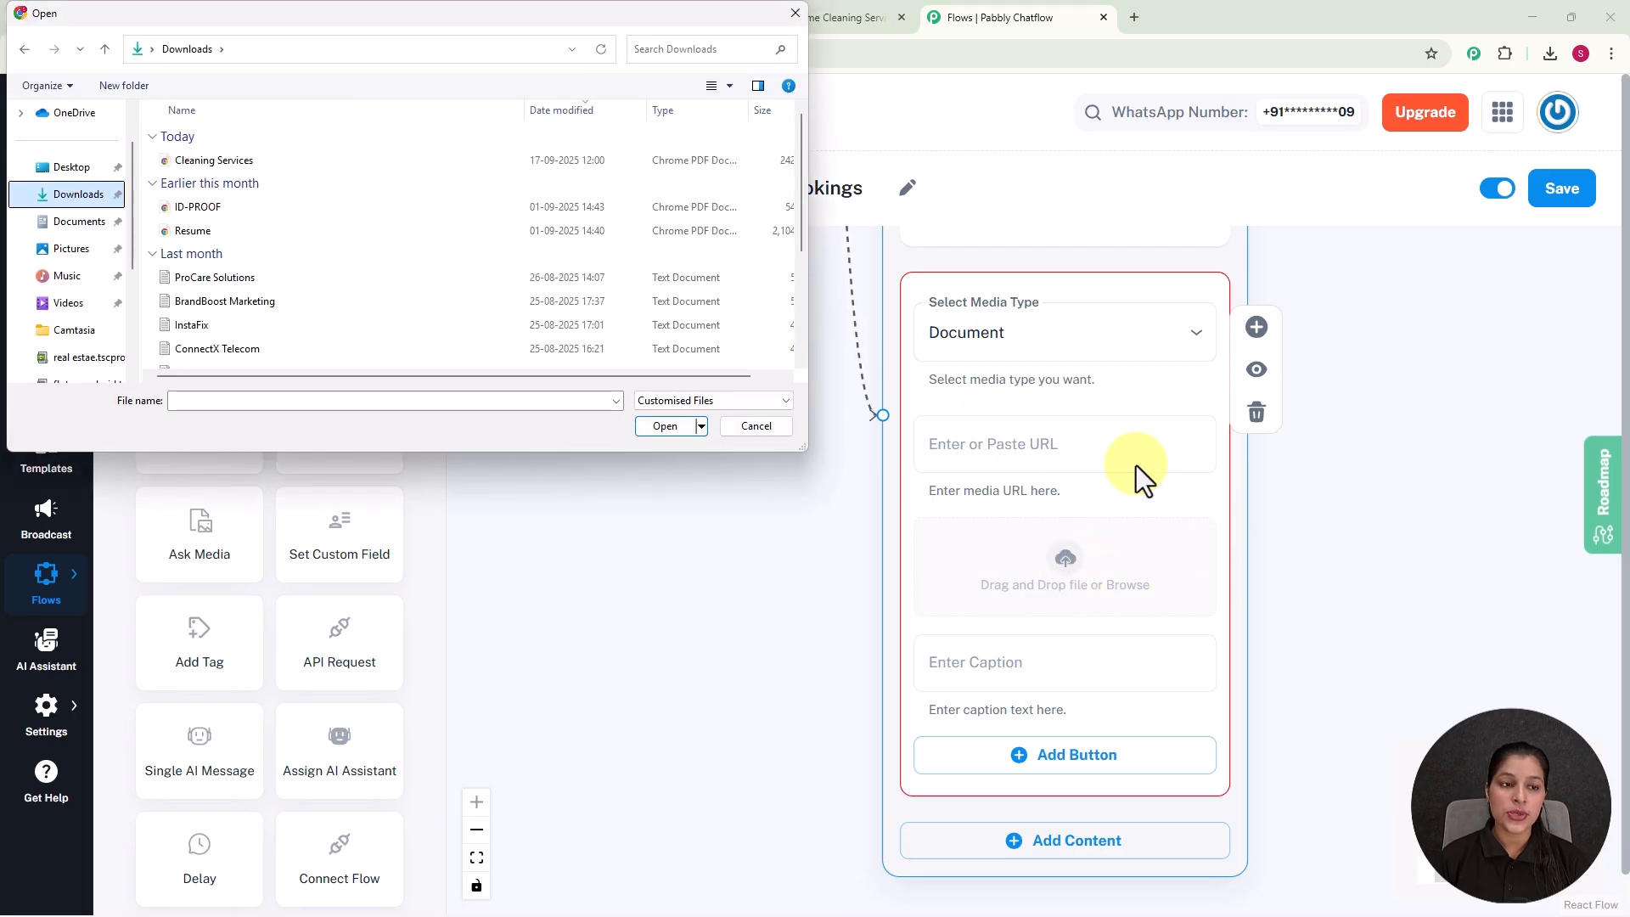
click(245, 160)
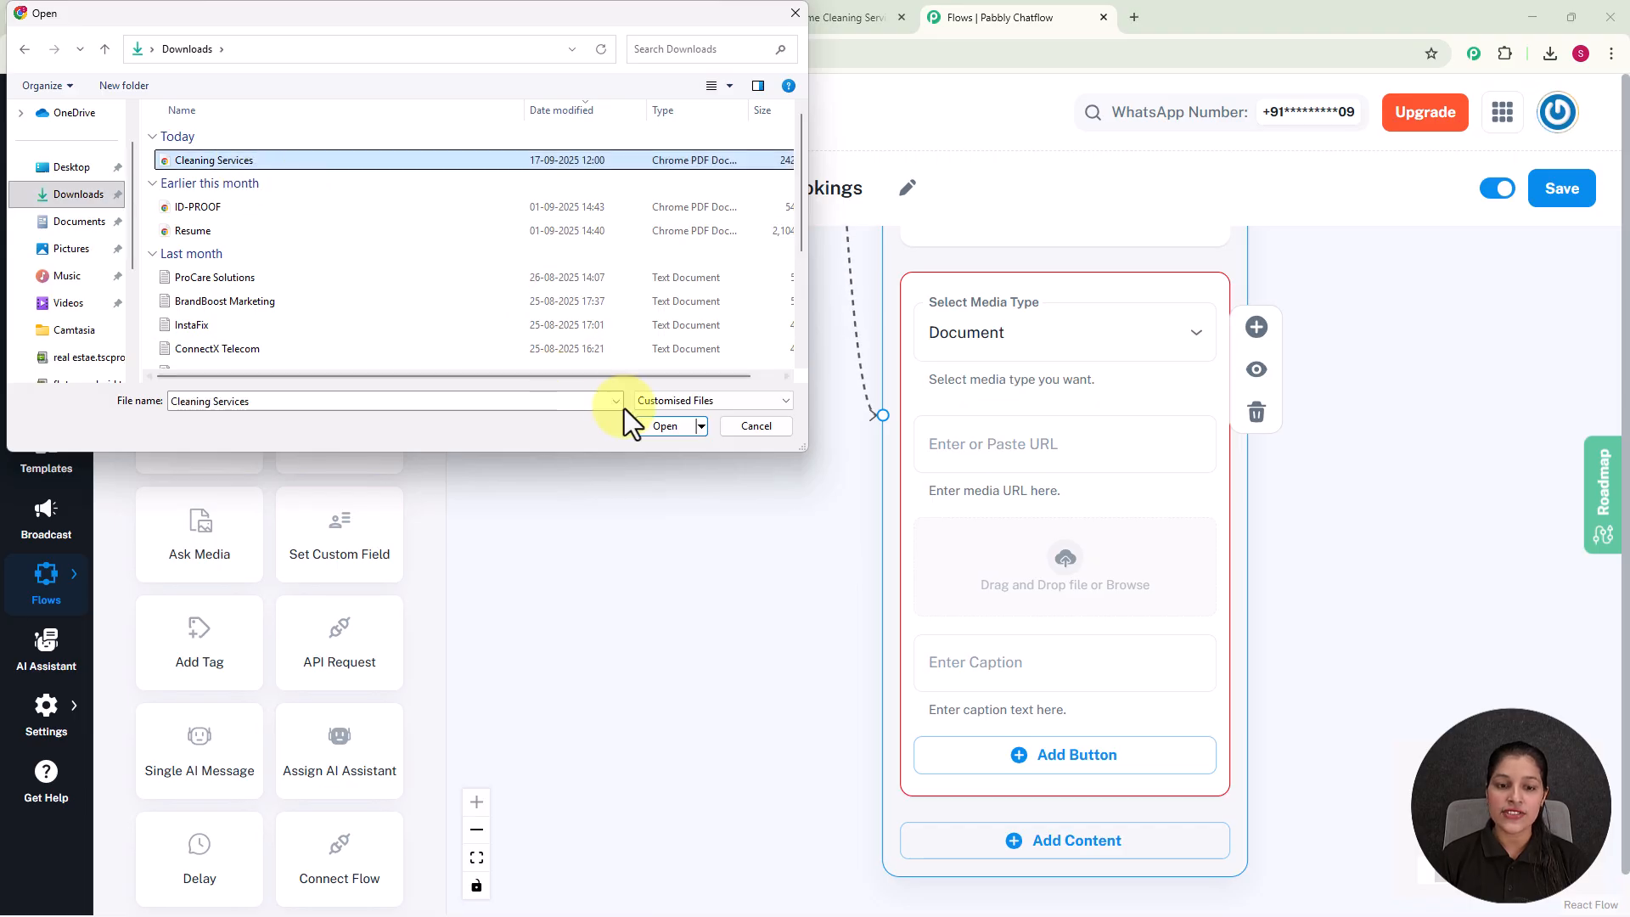
click(657, 427)
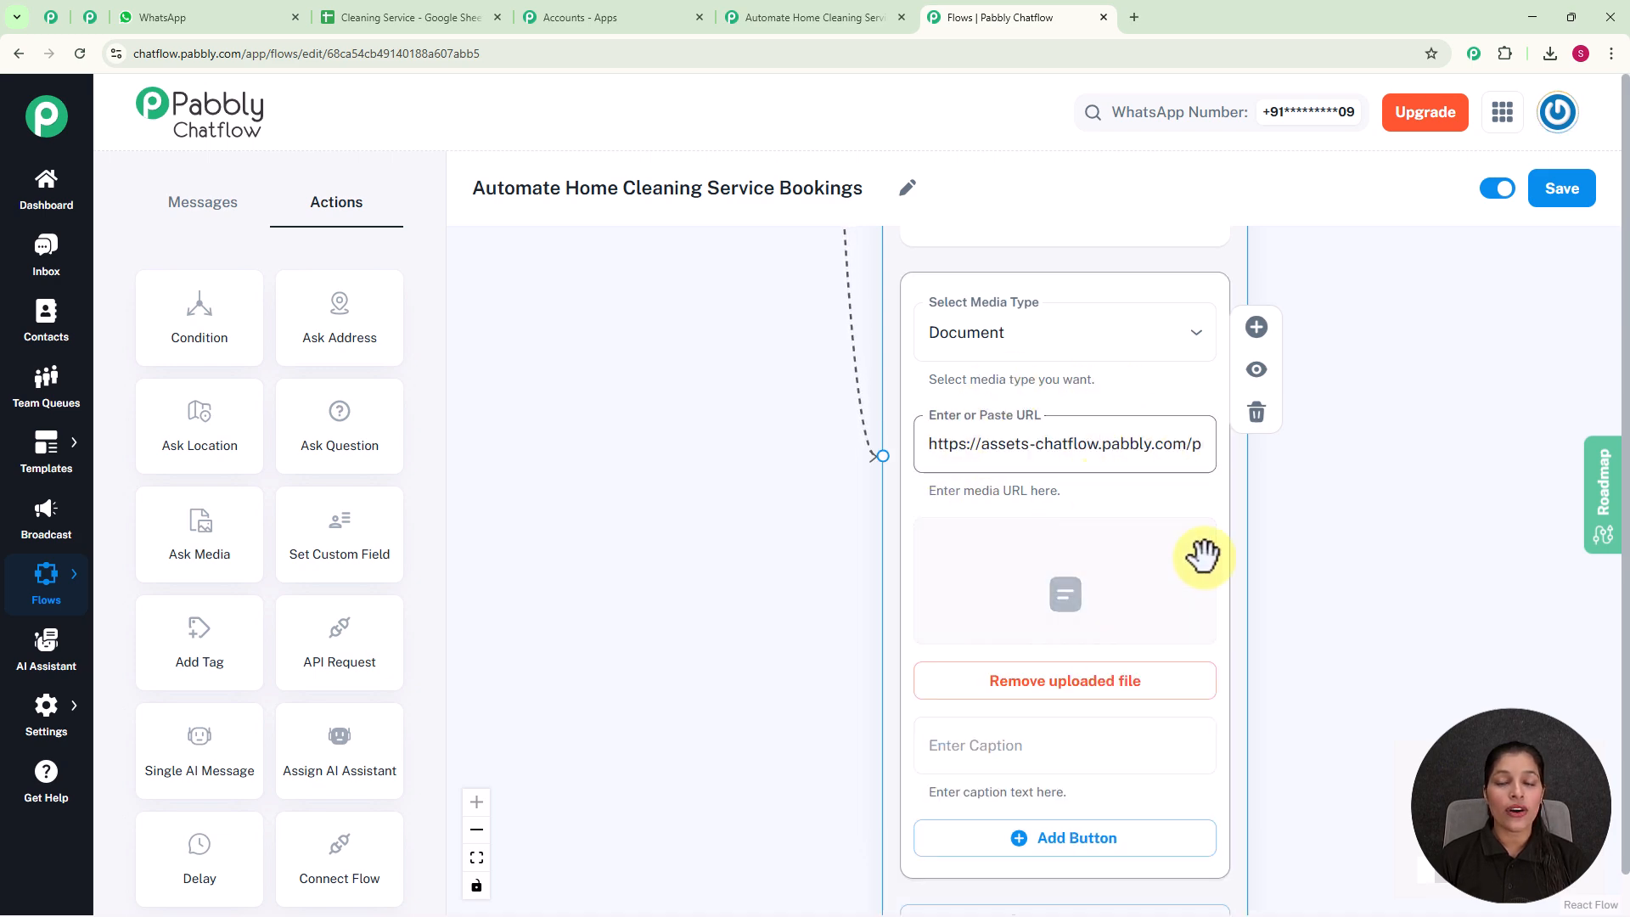
Look over the completed booking flow and save it
drag(1343, 677, 1301, 589)
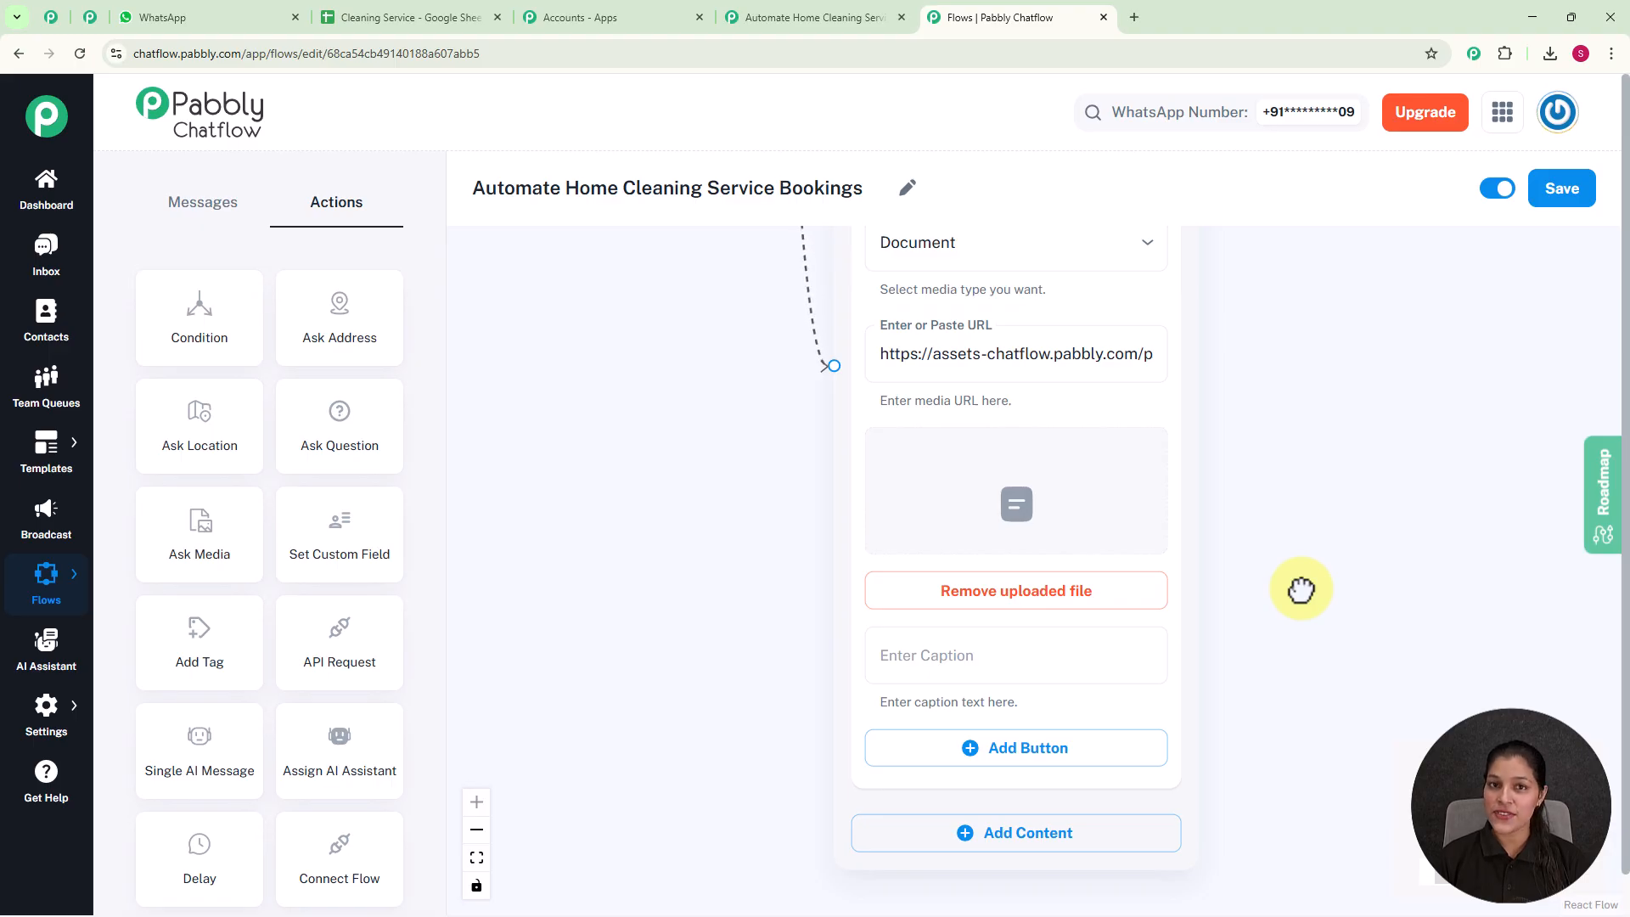
scroll(1301, 589, down, 5)
drag(1335, 484, 1157, 694)
scroll(1291, 603, down, 4)
drag(1374, 564, 1255, 636)
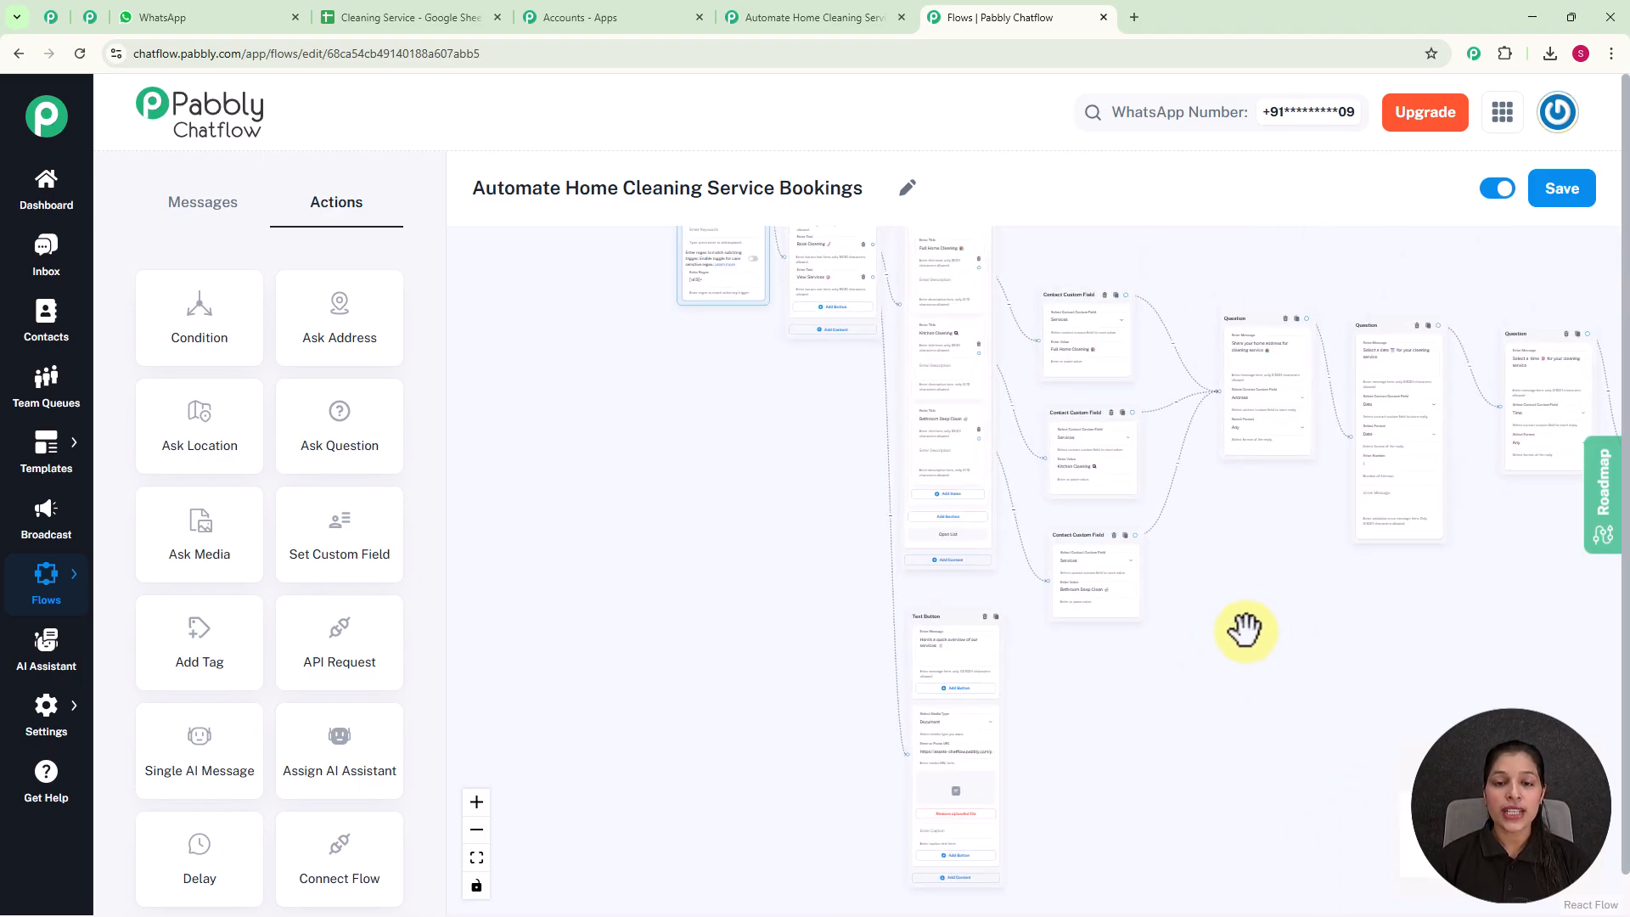
click(1572, 208)
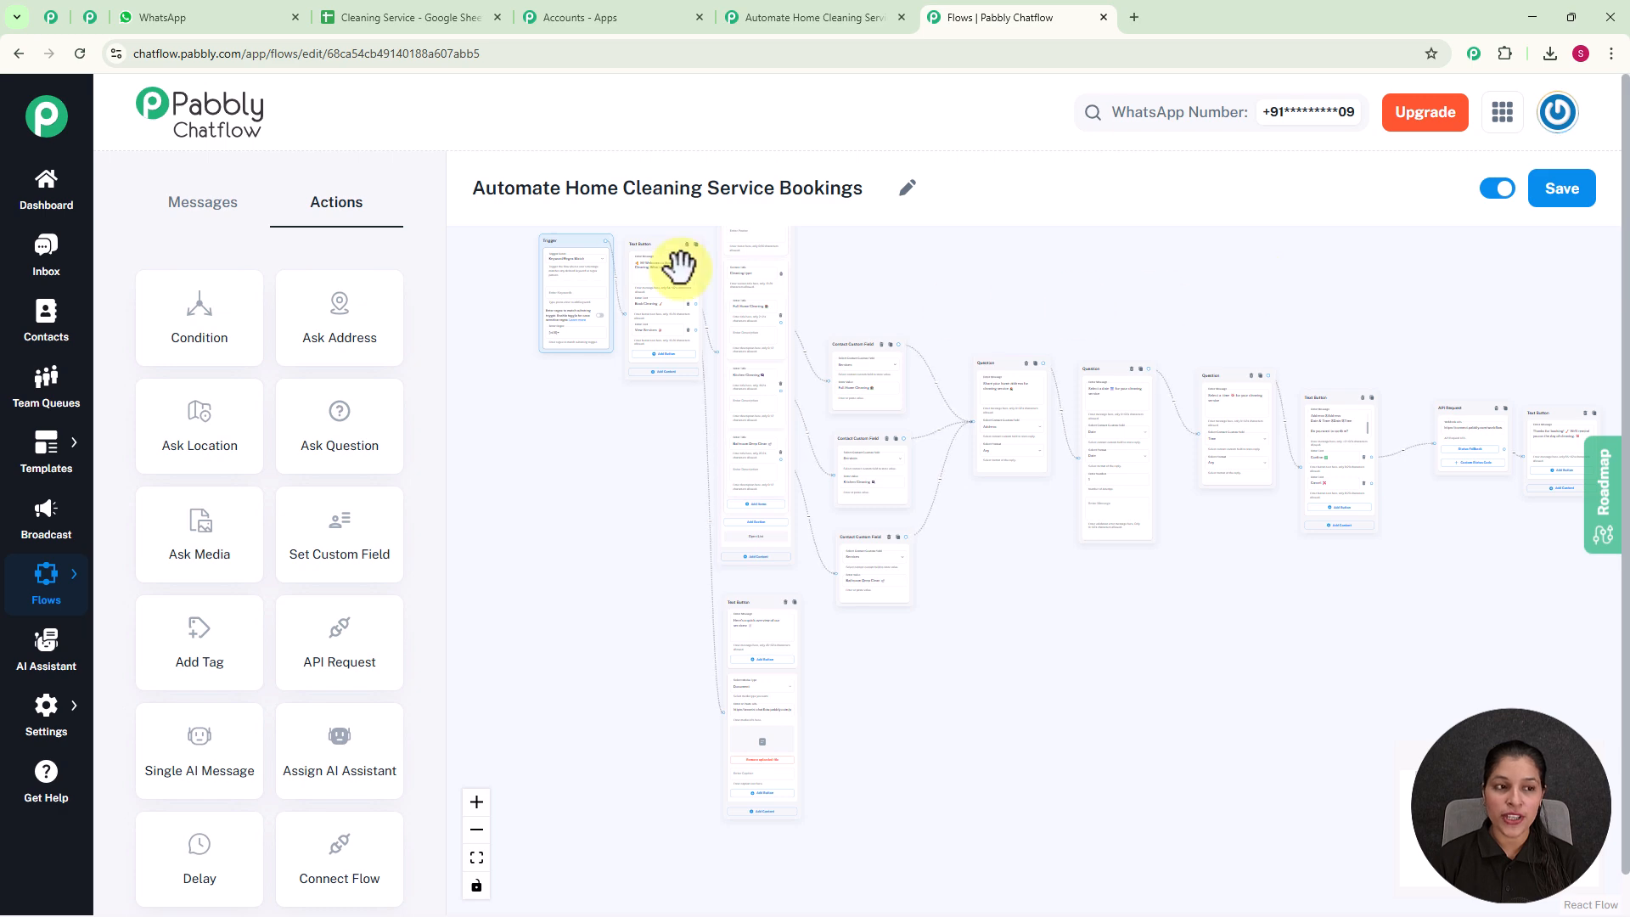
Open the Chatflow inbox and review the test conversation from the cleaning service request through the welcome message to the cleaning type selection
click(37, 266)
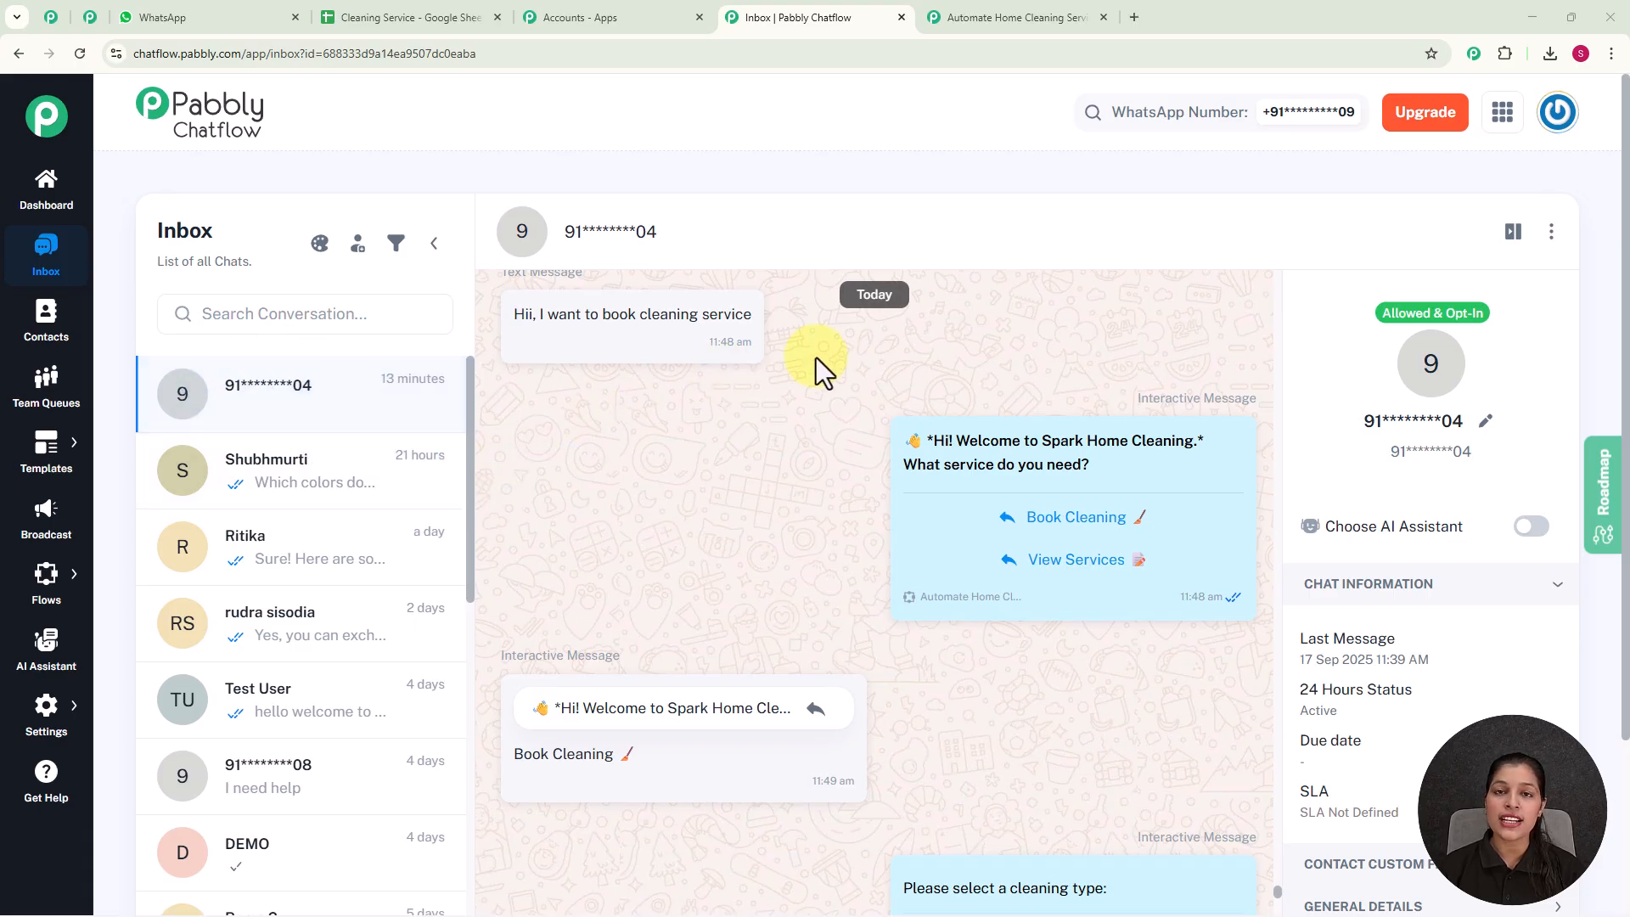
mouse_move(1151, 419)
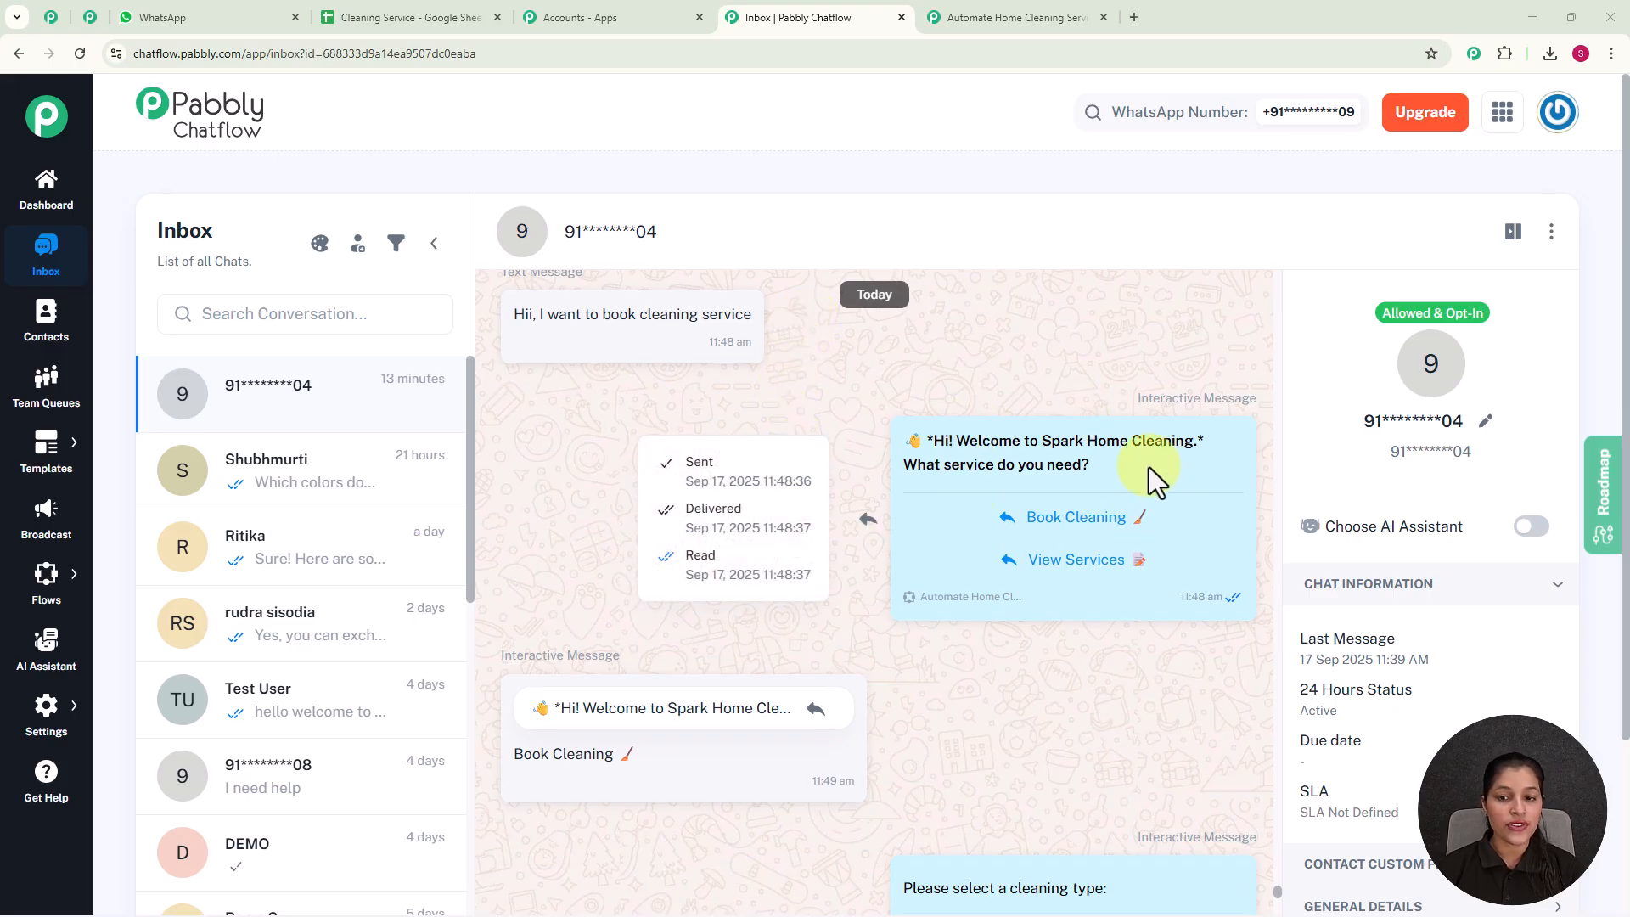
scroll(995, 402, down, 5)
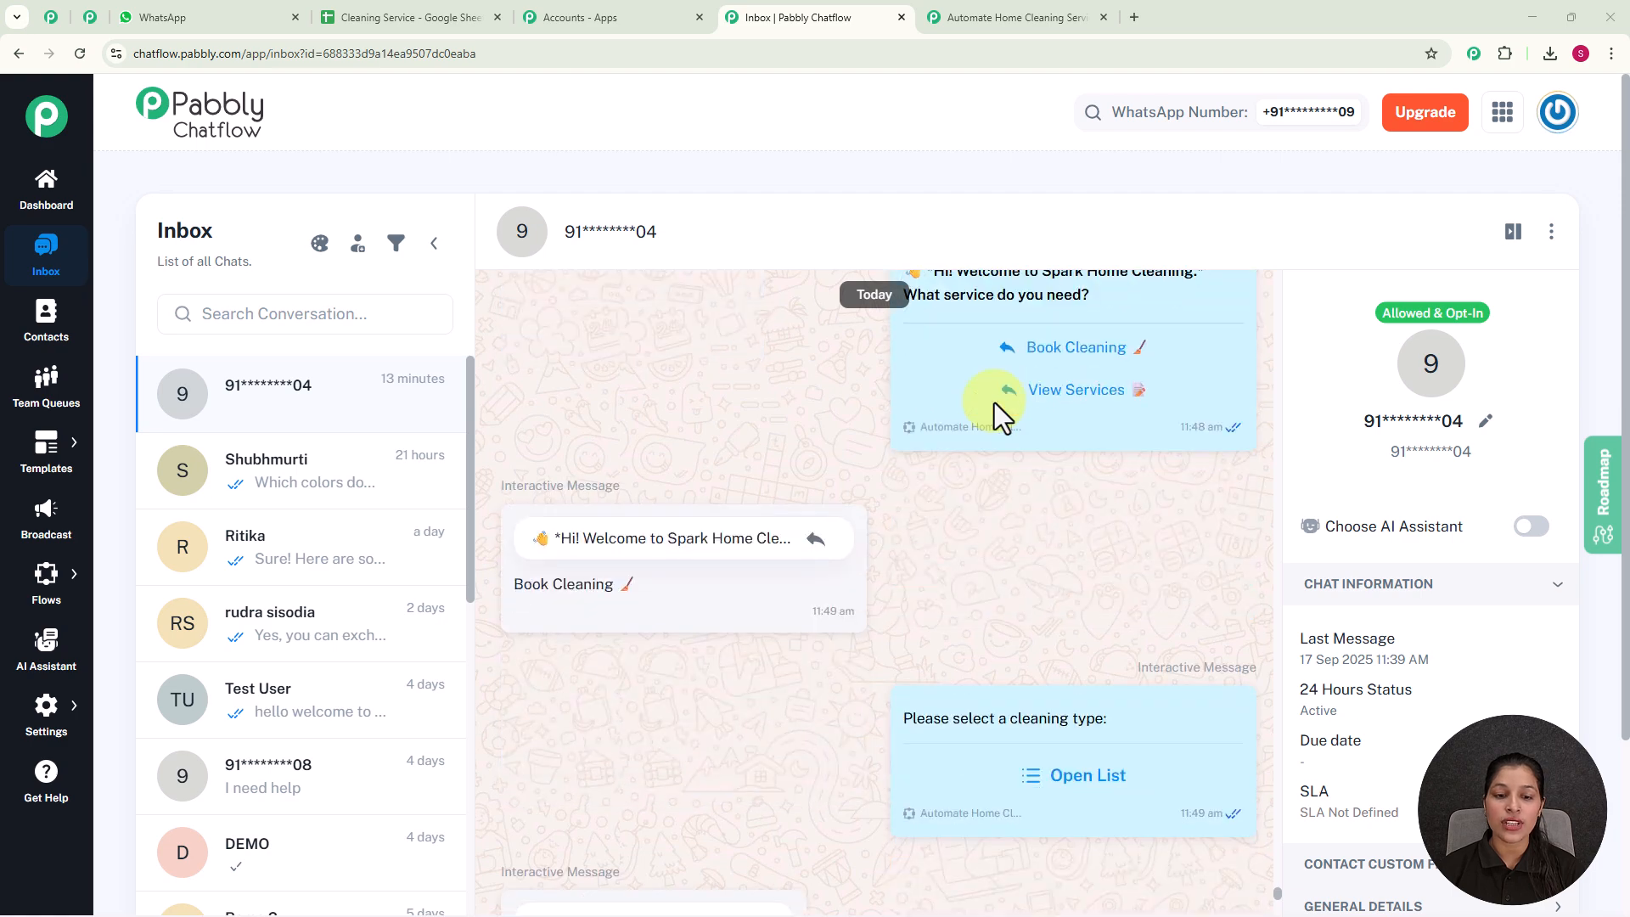